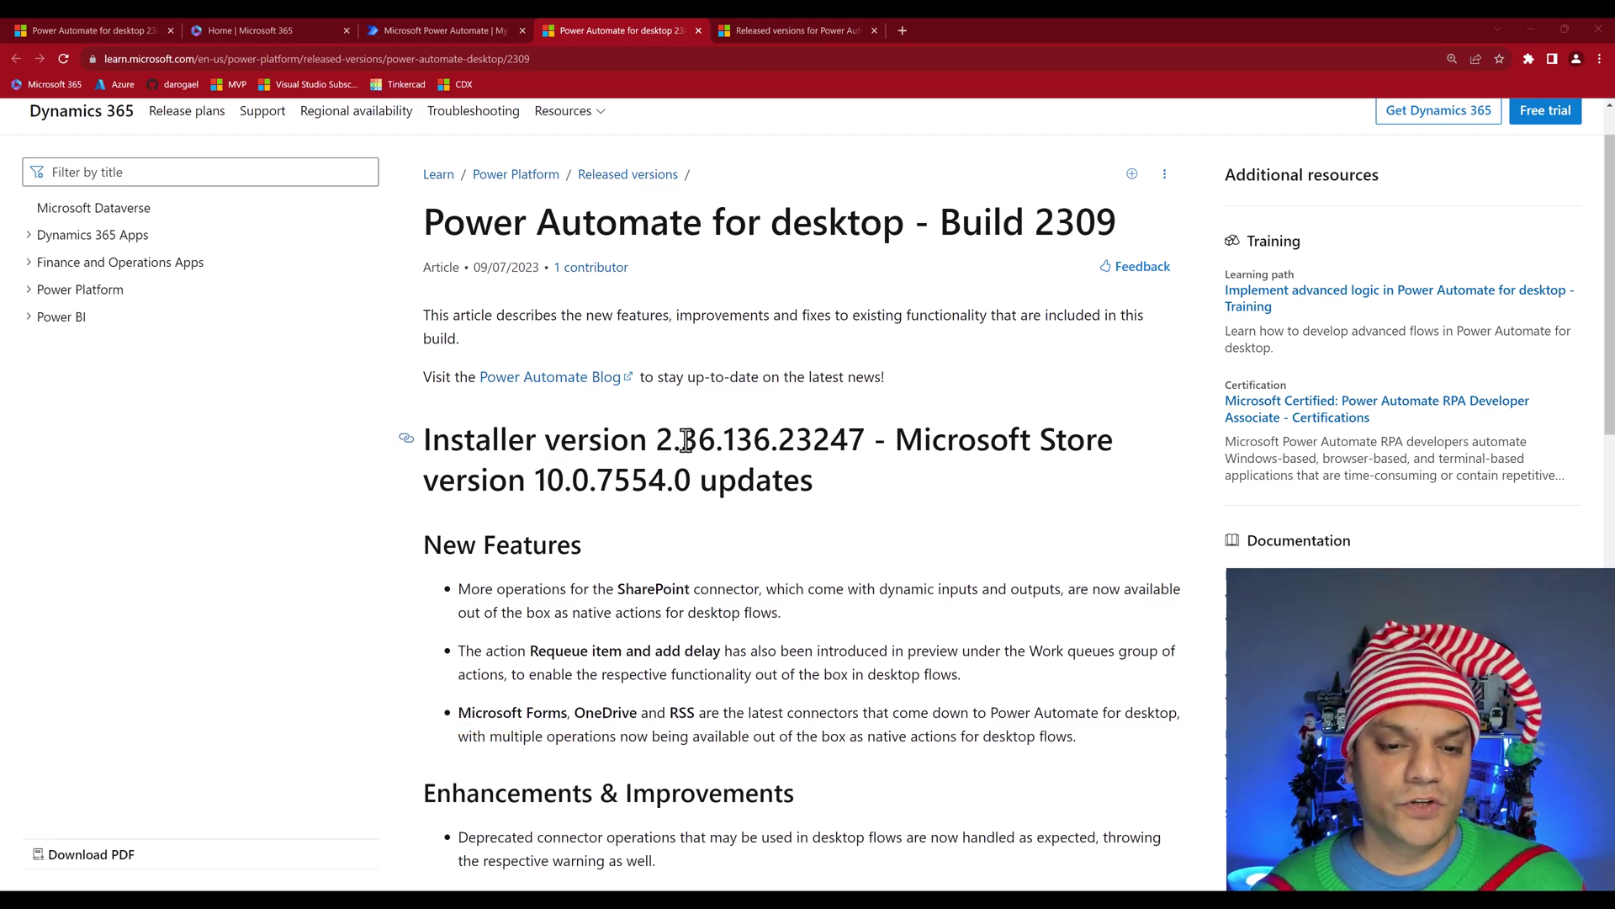
- Switch to the Released versions tab to view the Power Automate for desktop versions table
click(806, 31)
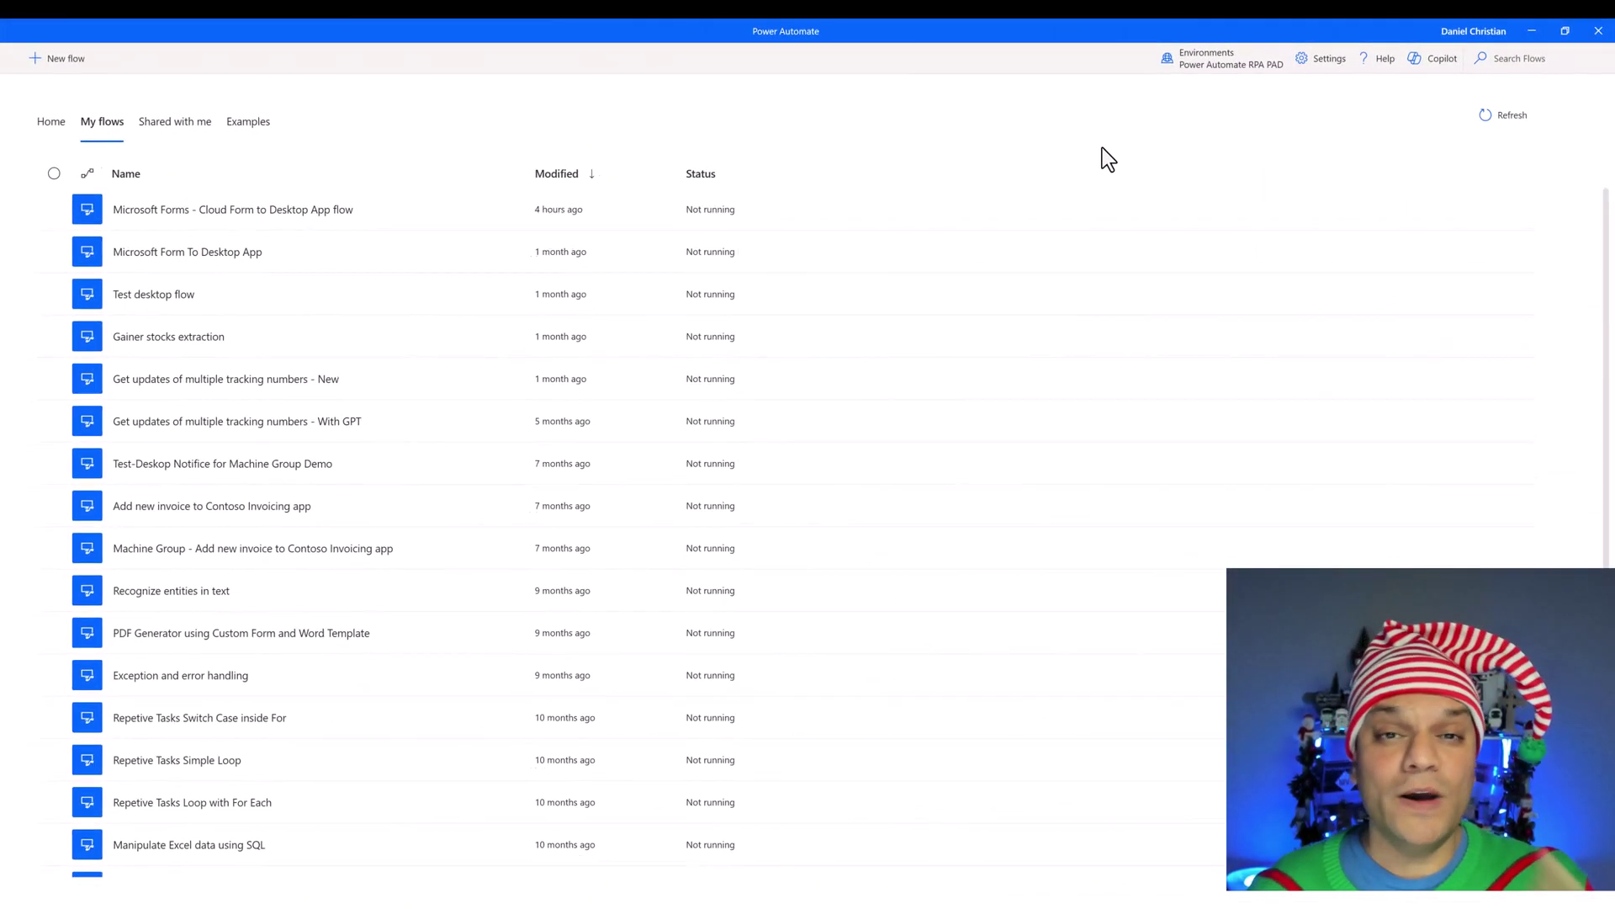
- Open and close the Copilot pane, then start a new desktop flow from + New flow
click(1328, 100)
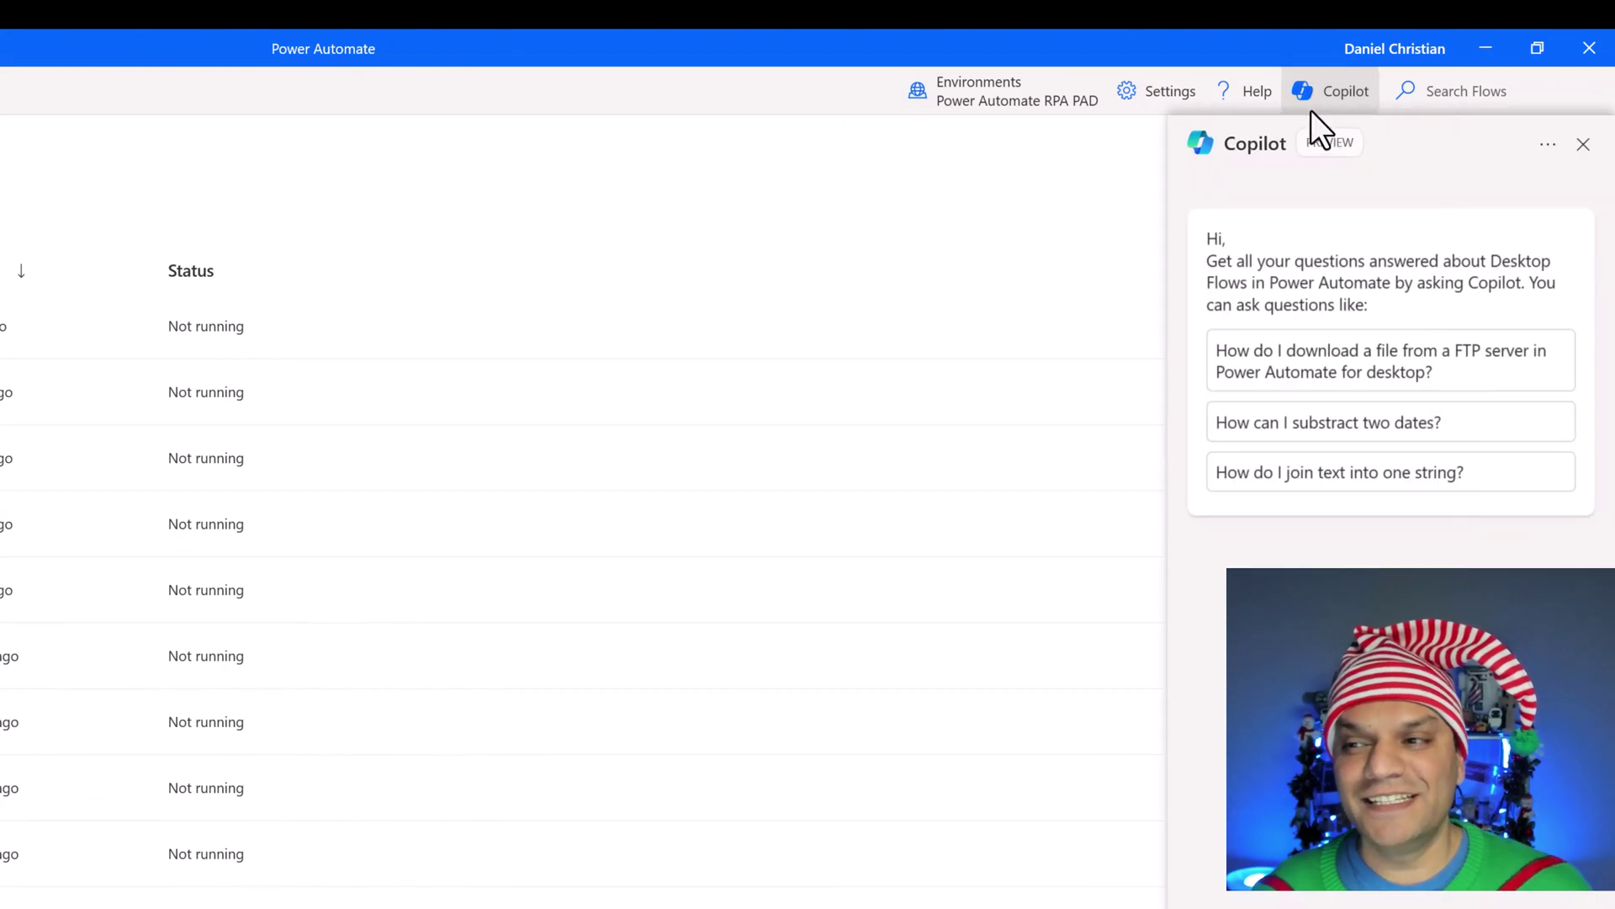
click(1583, 145)
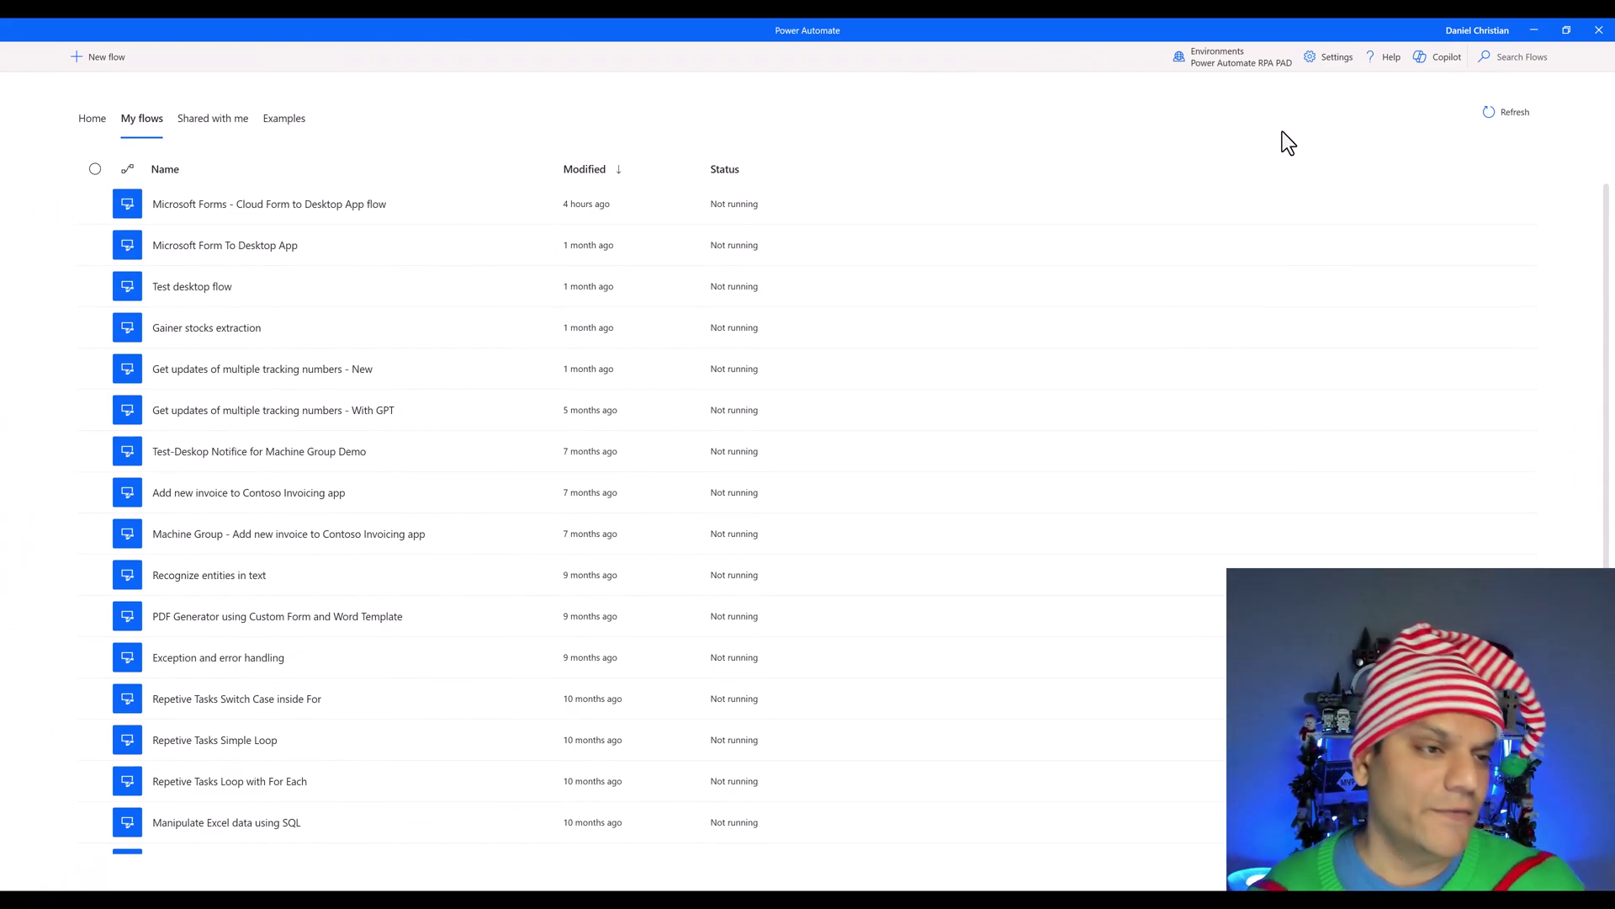
click(116, 66)
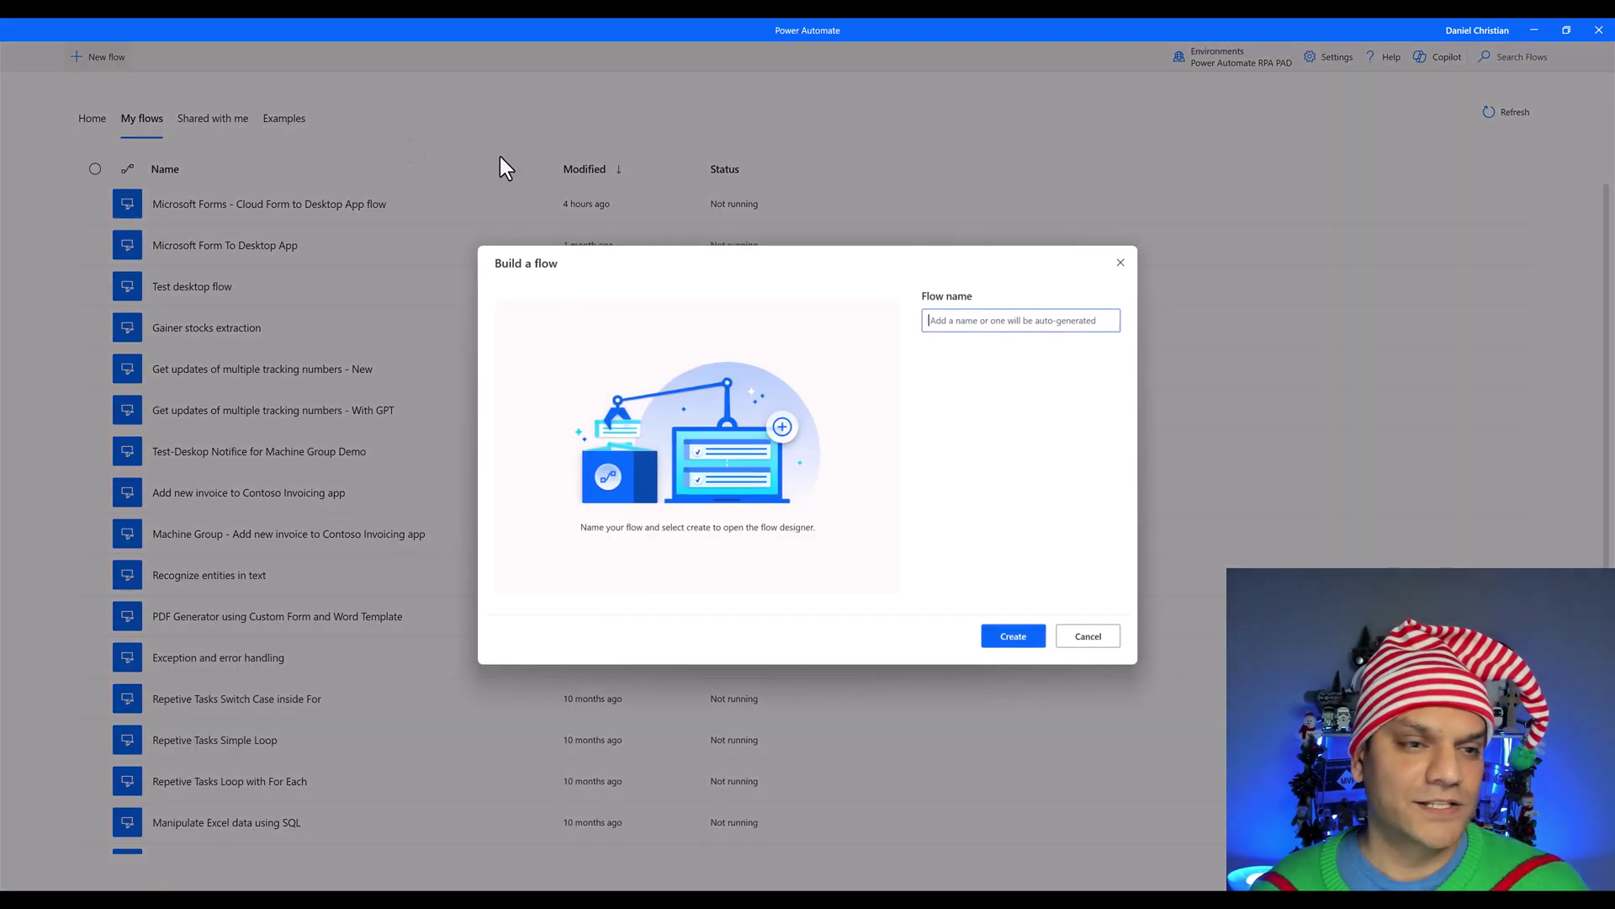
- Create the pasted-name flow, search actions for 'micr', and add Microsoft Forms Get response details
click(936, 319)
text(Microsoft Forms In Power Automate for Desktop demo)
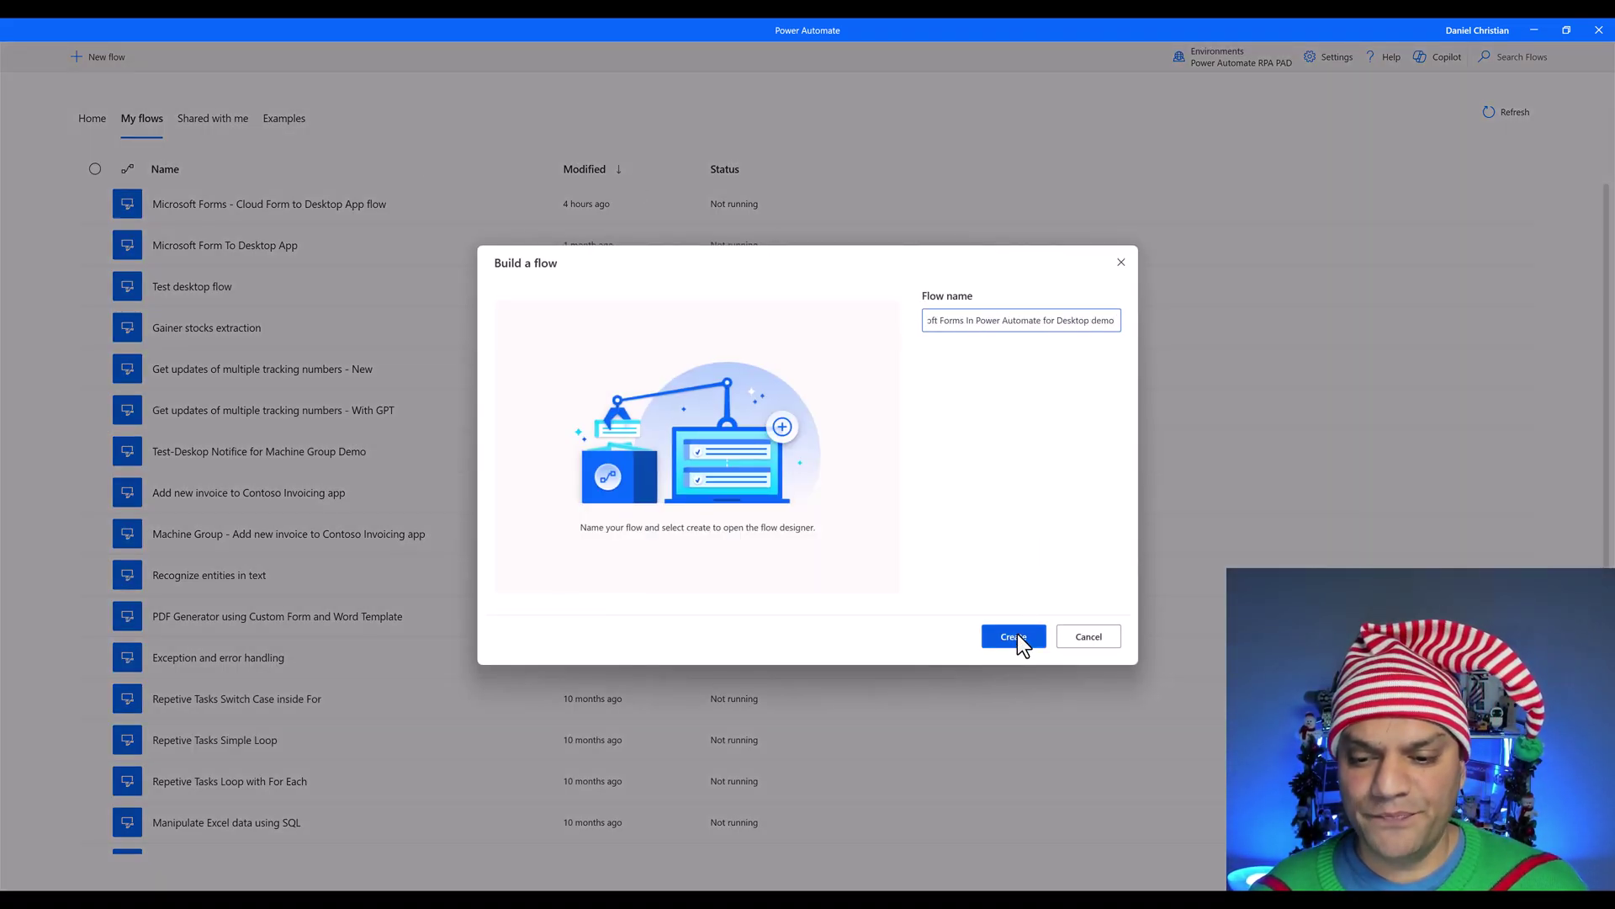
click(1017, 637)
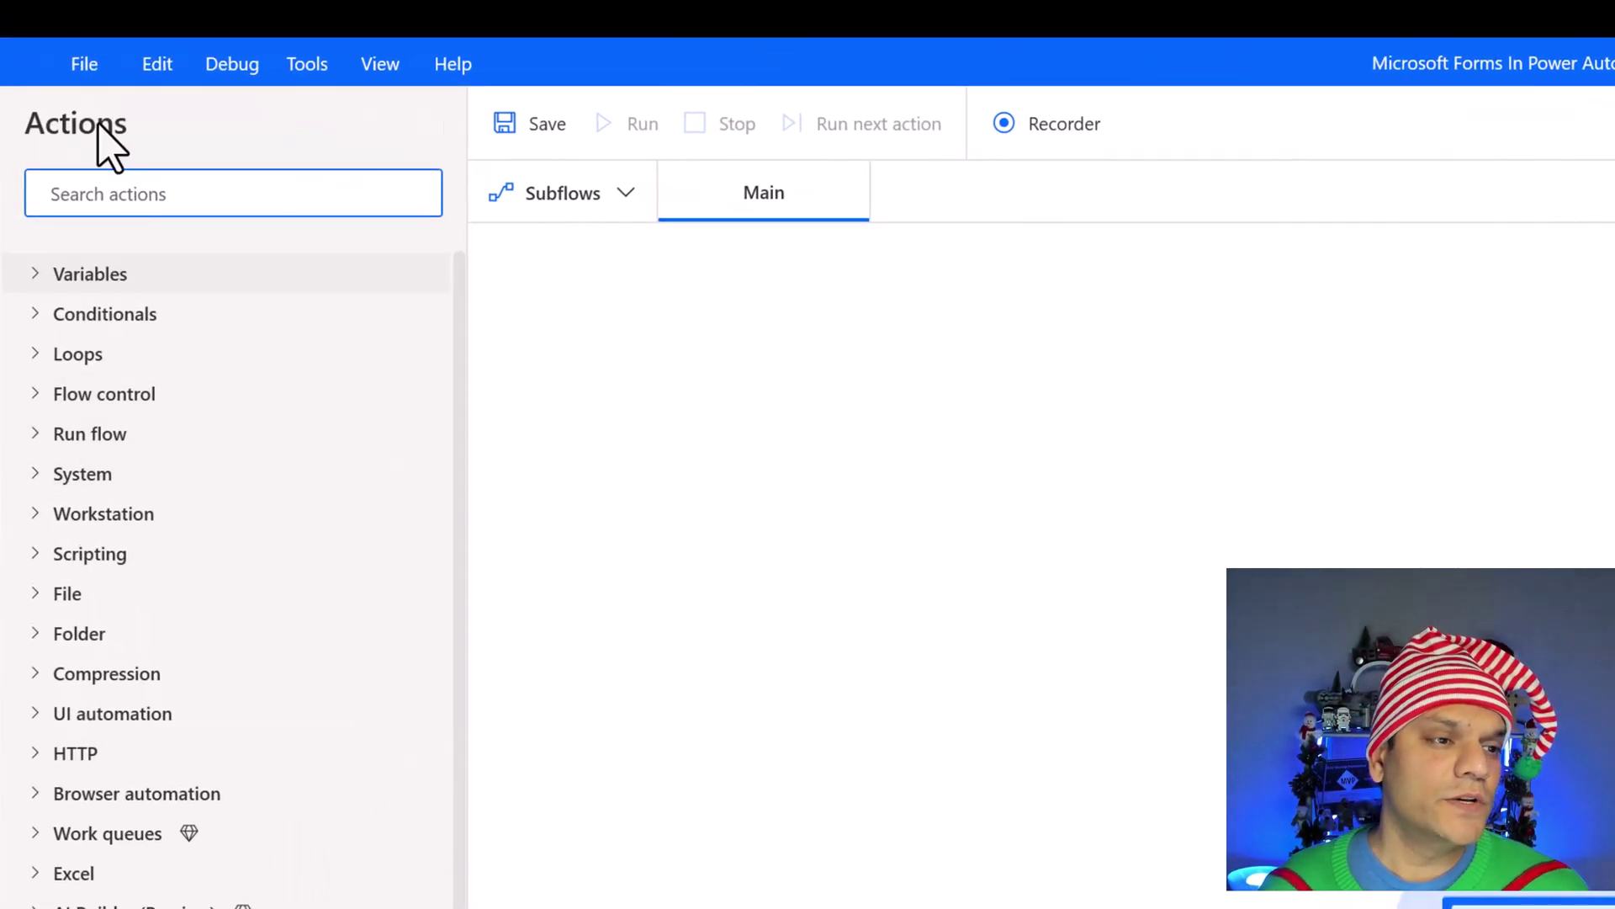
text(mic)
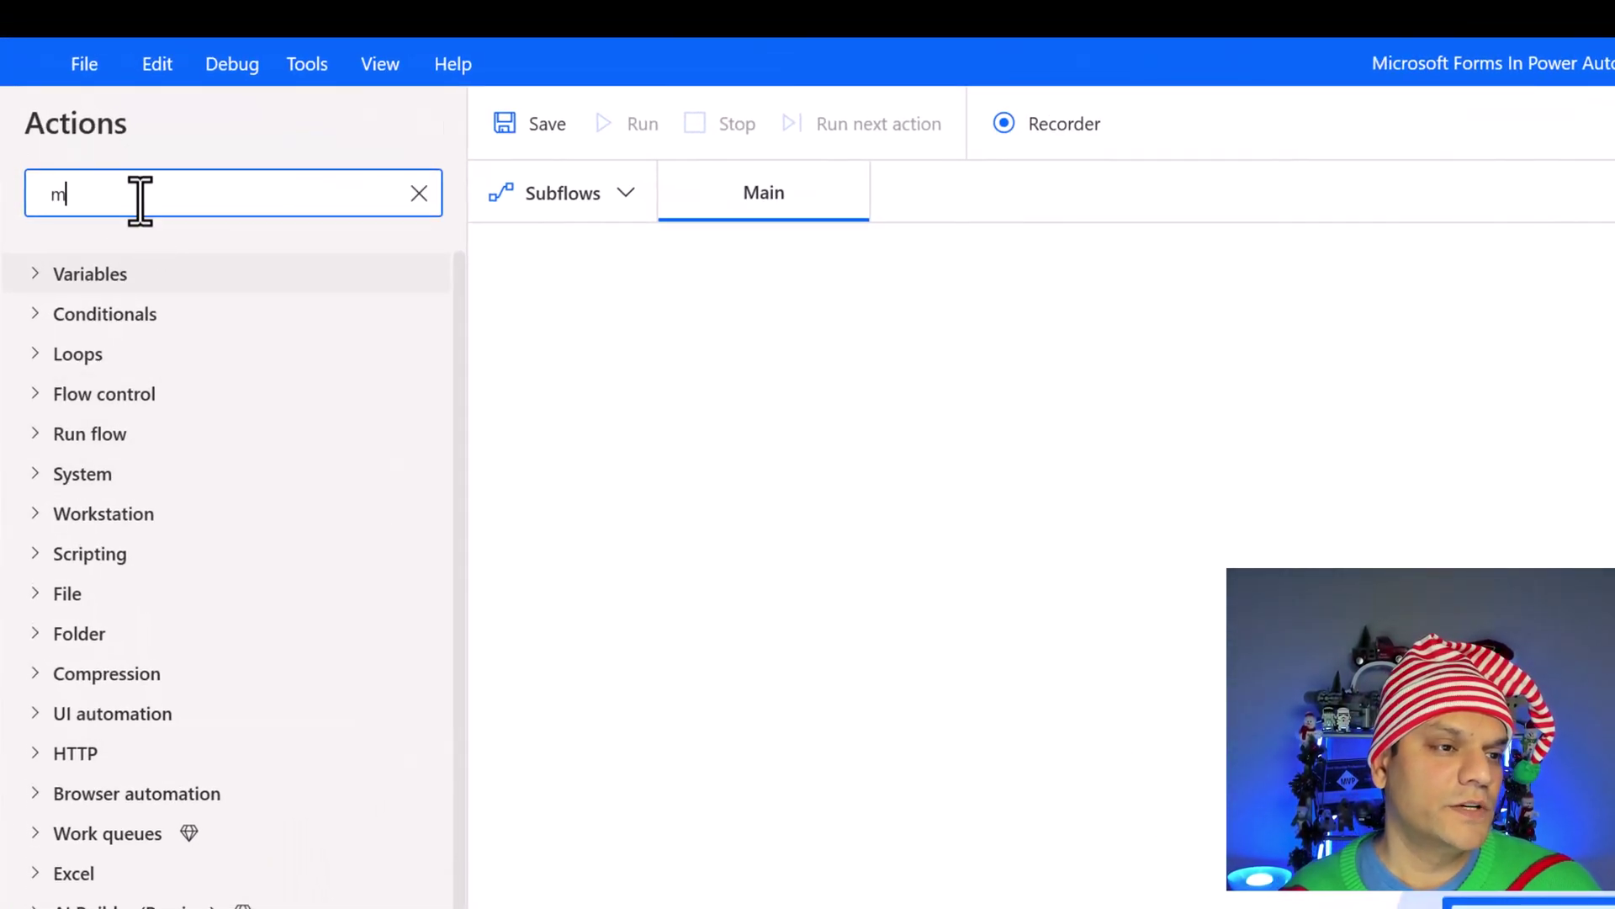
text(r)
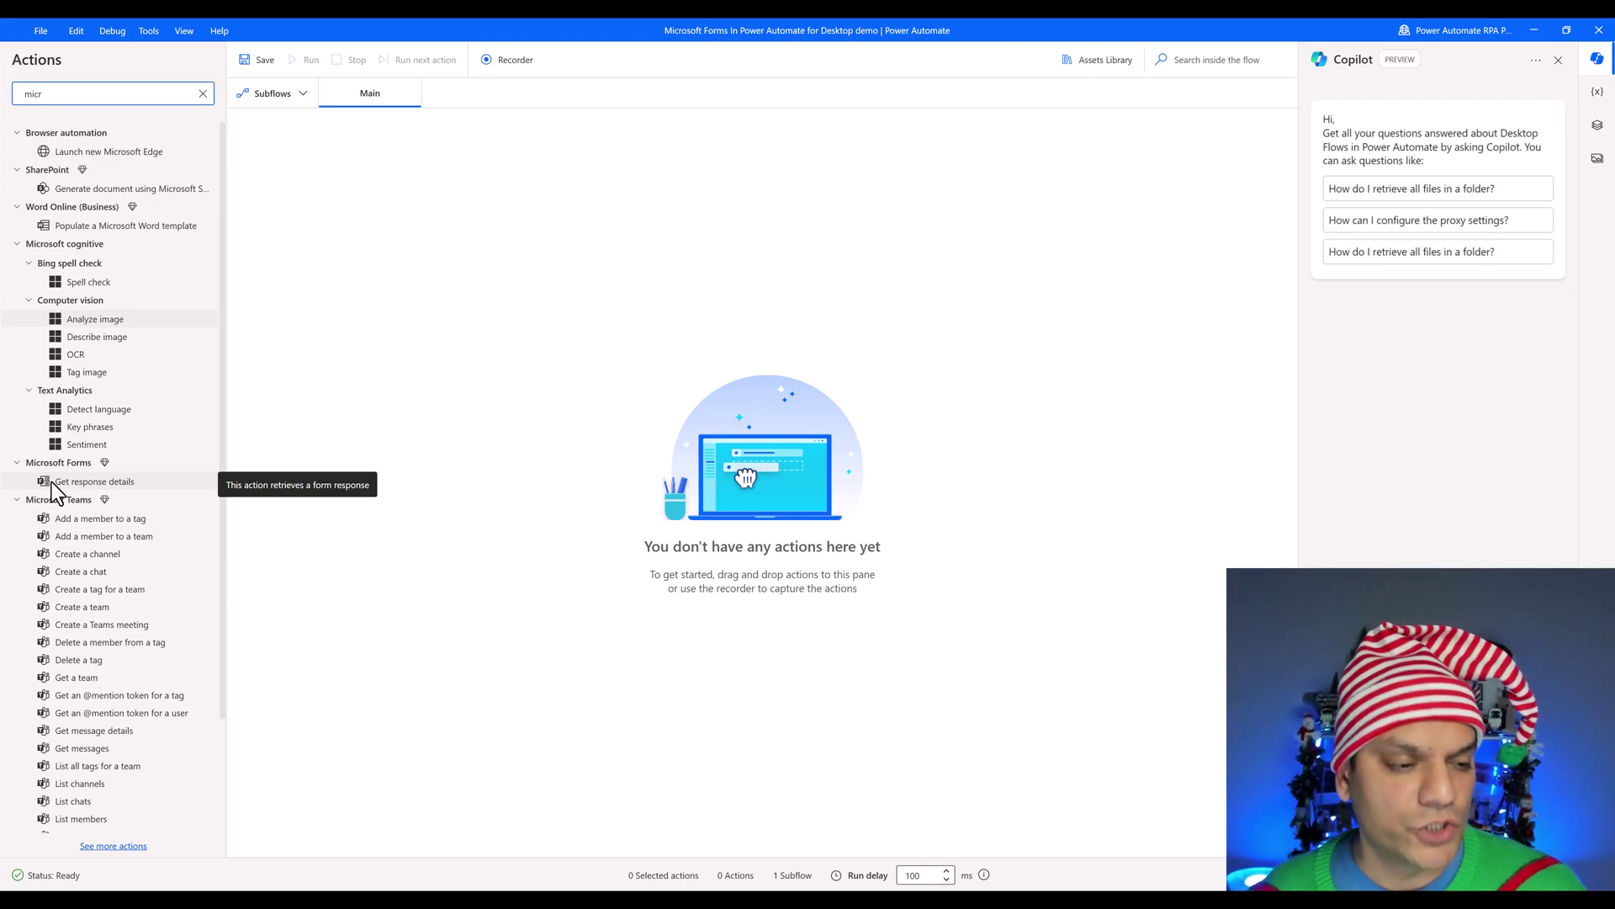
drag(52, 491, 473, 290)
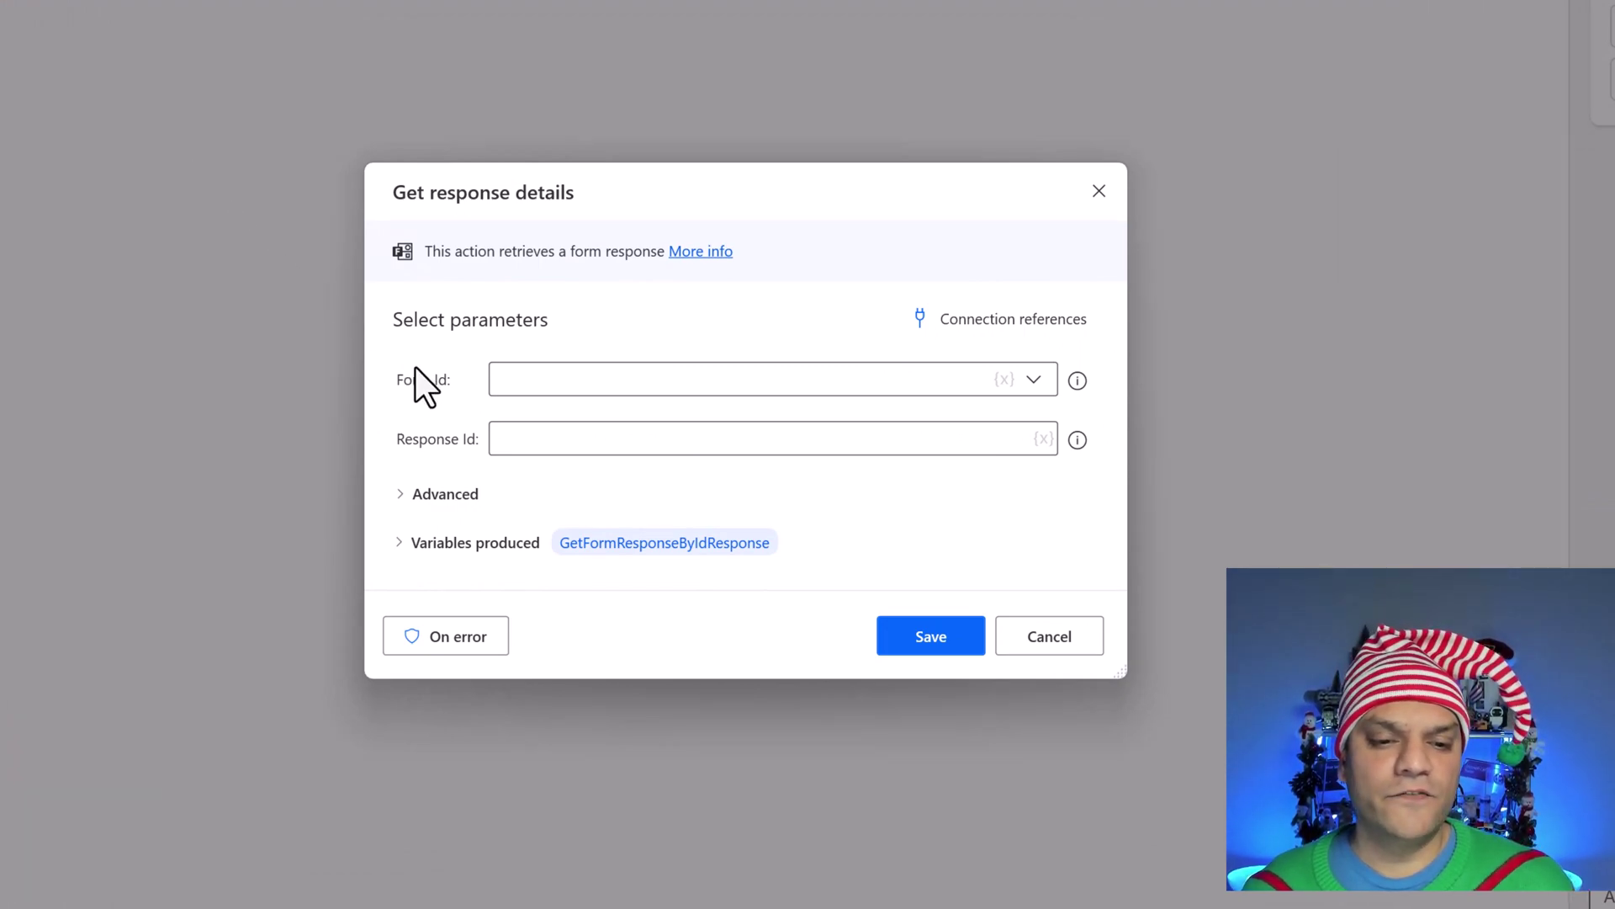
click(1034, 380)
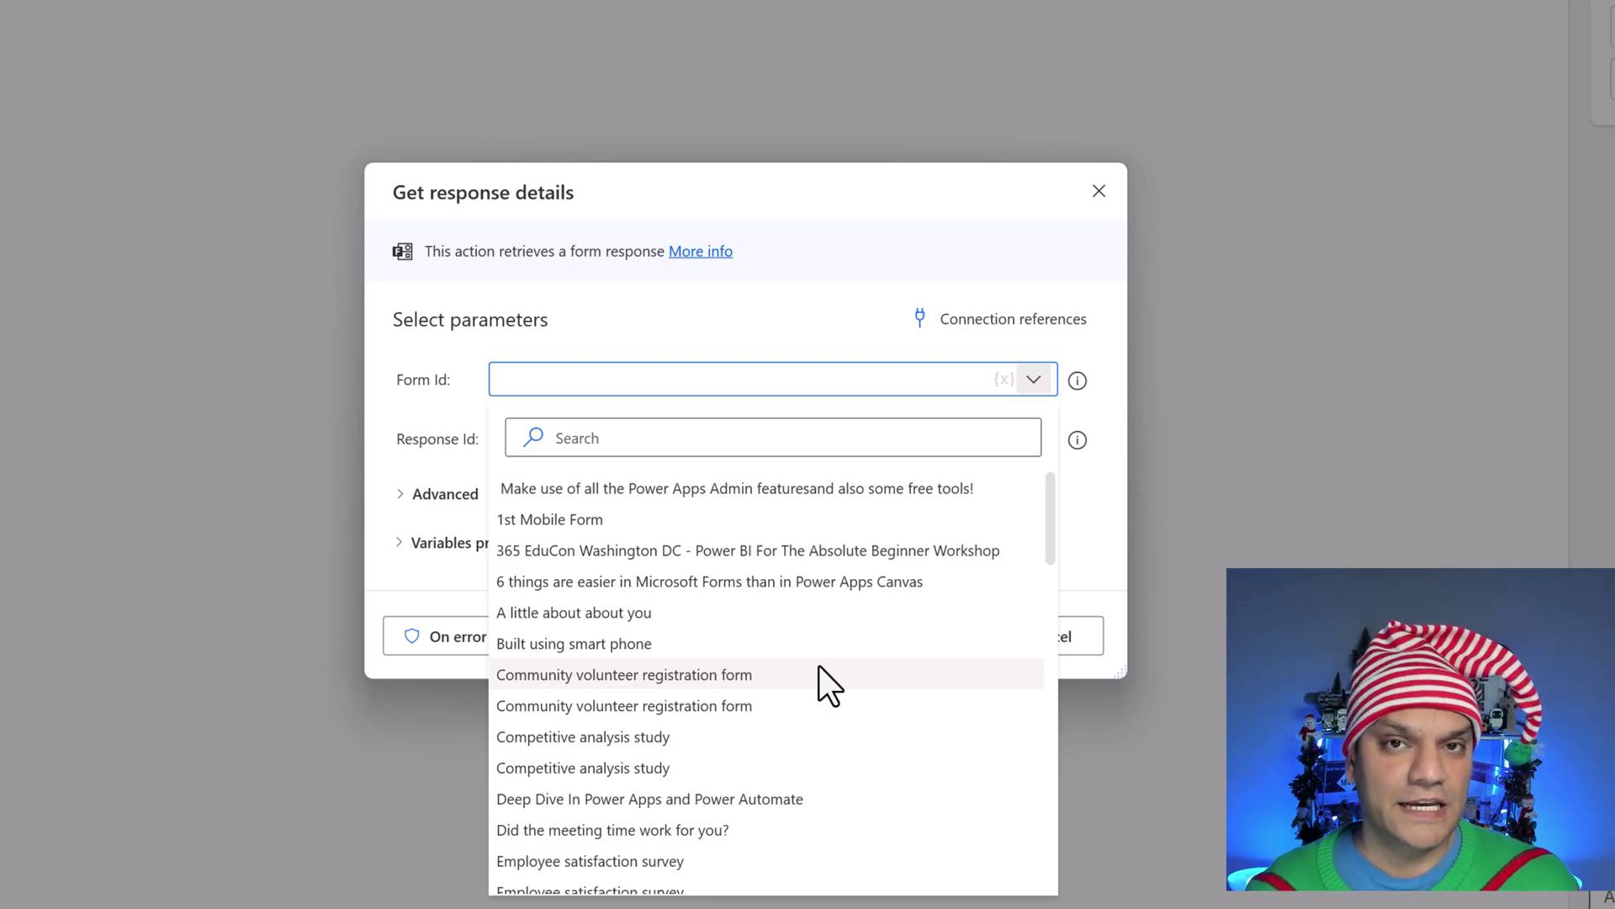
click(845, 324)
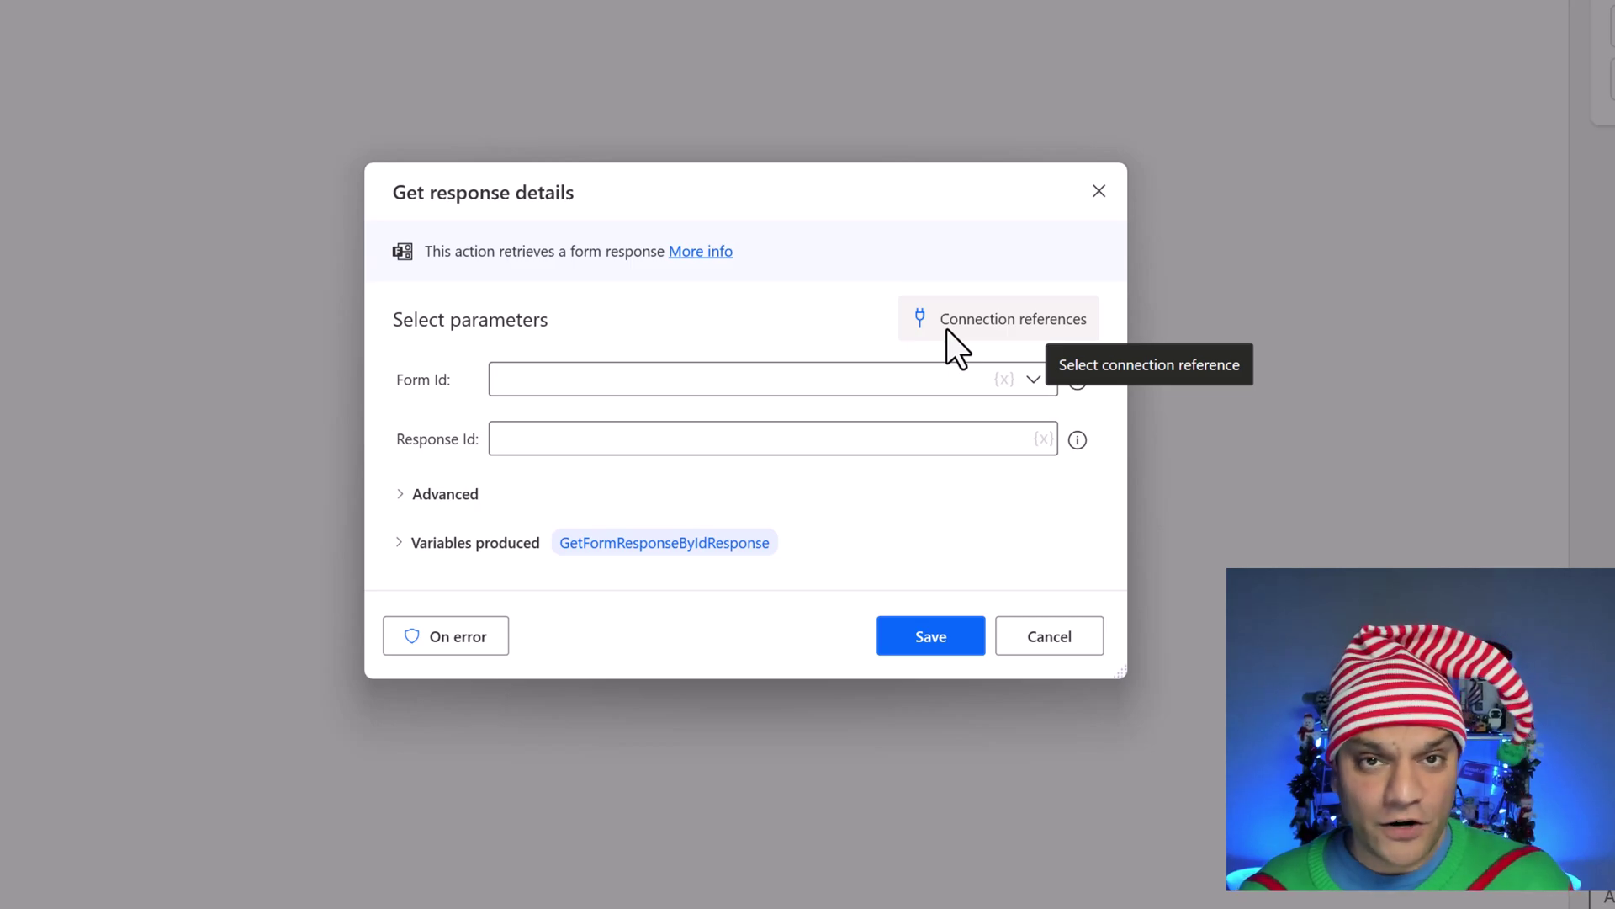
- Search forms for 'New cli', set Form Id to New Client Request Form, then select Response Id
click(1034, 380)
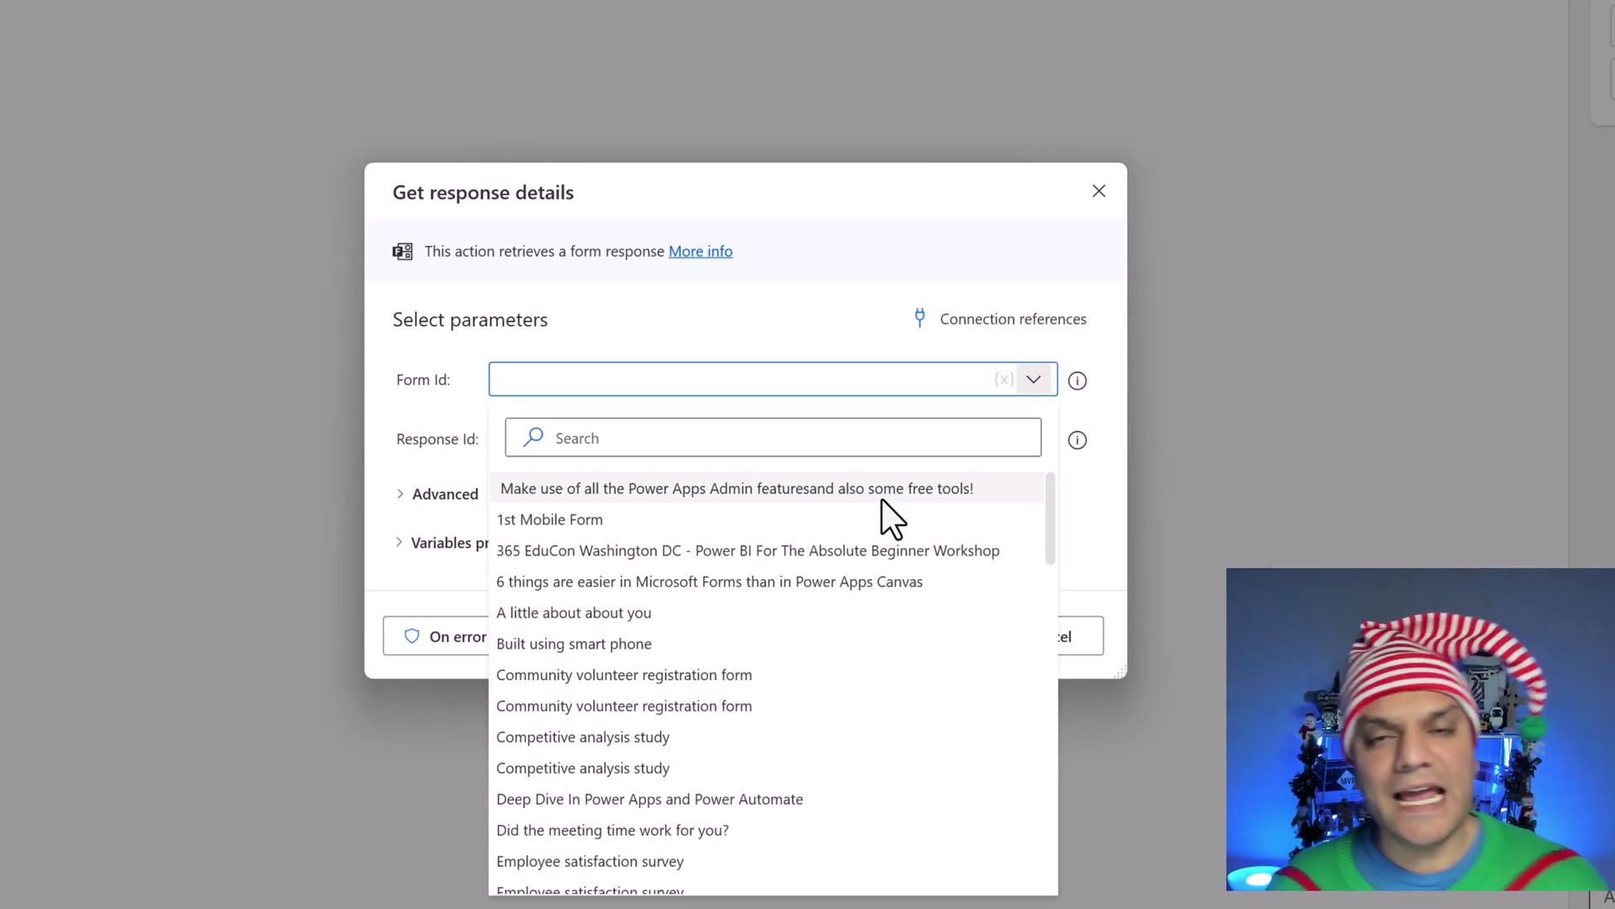
click(661, 430)
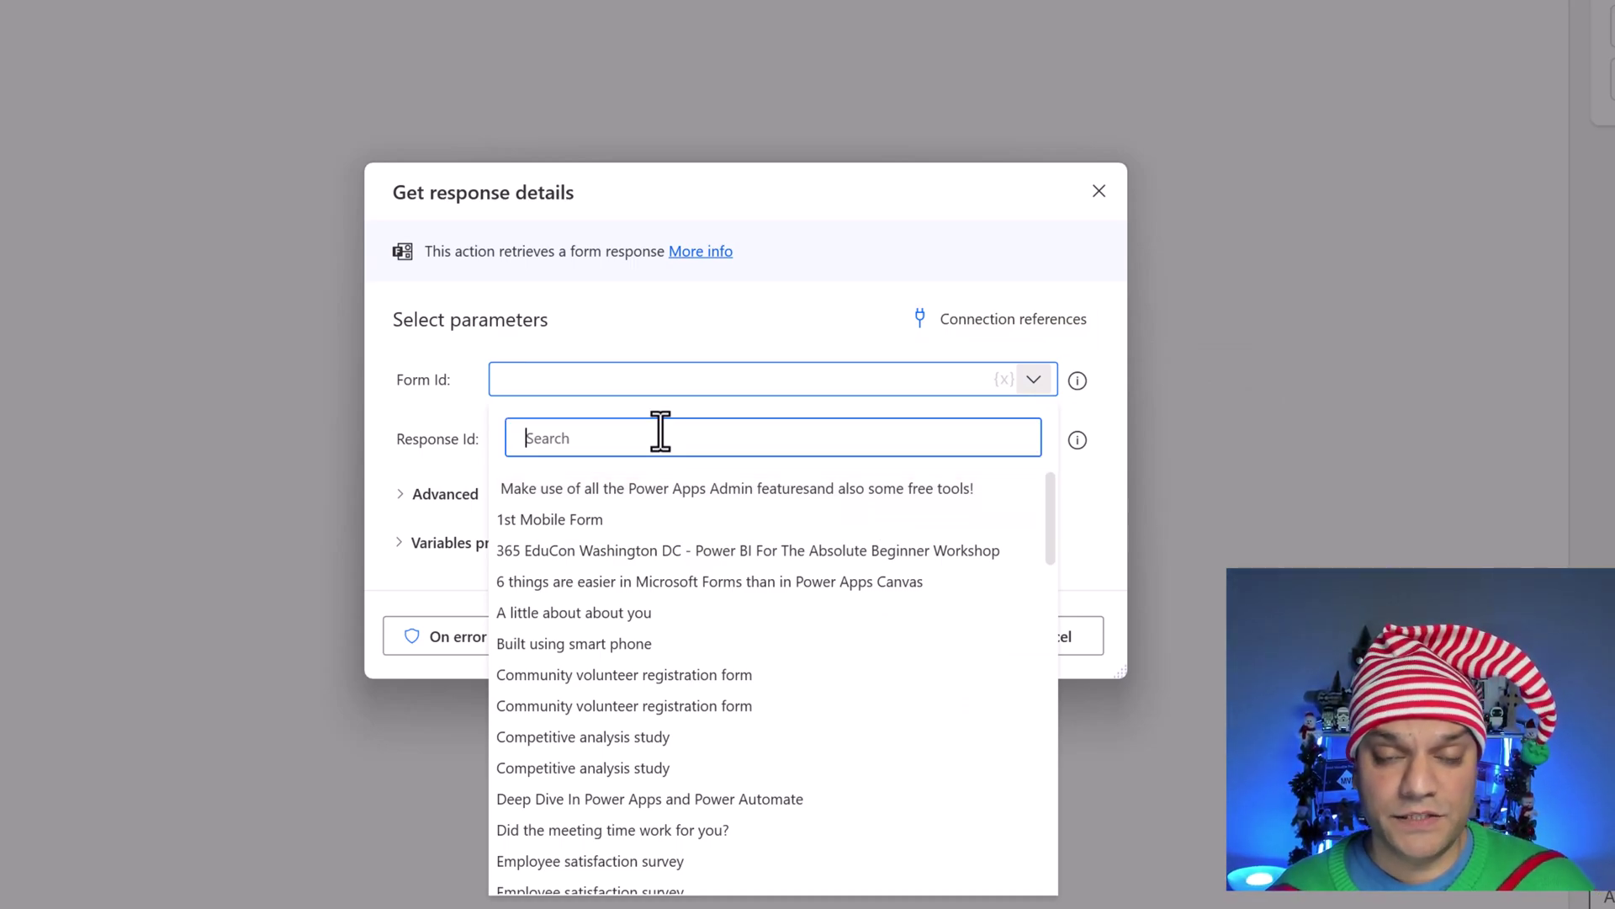
text(New cli)
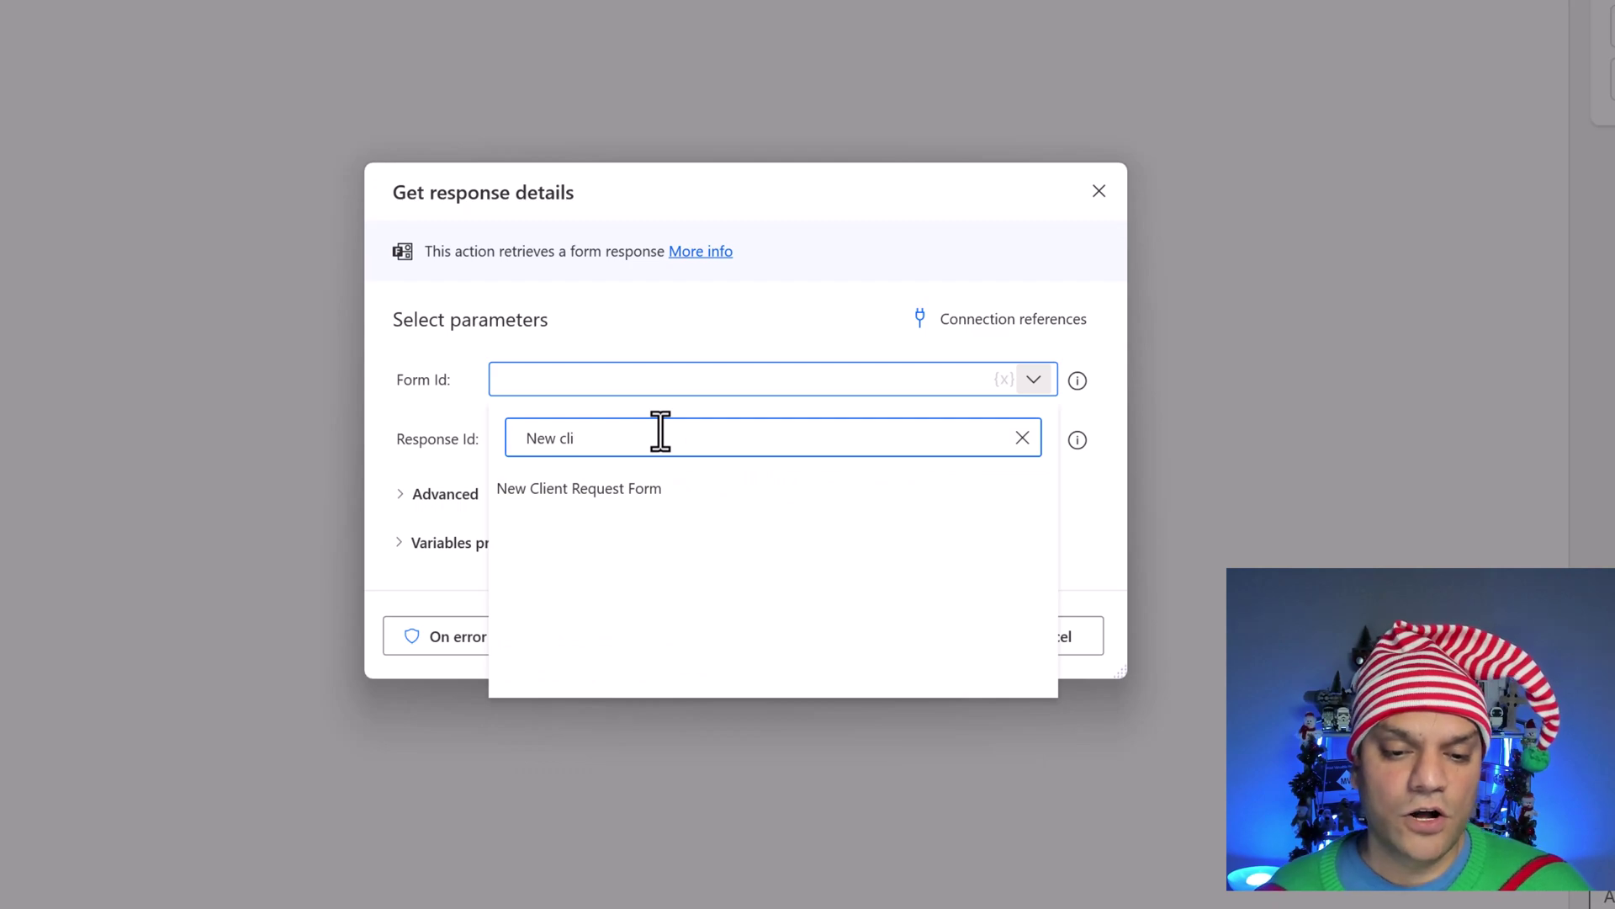
click(599, 491)
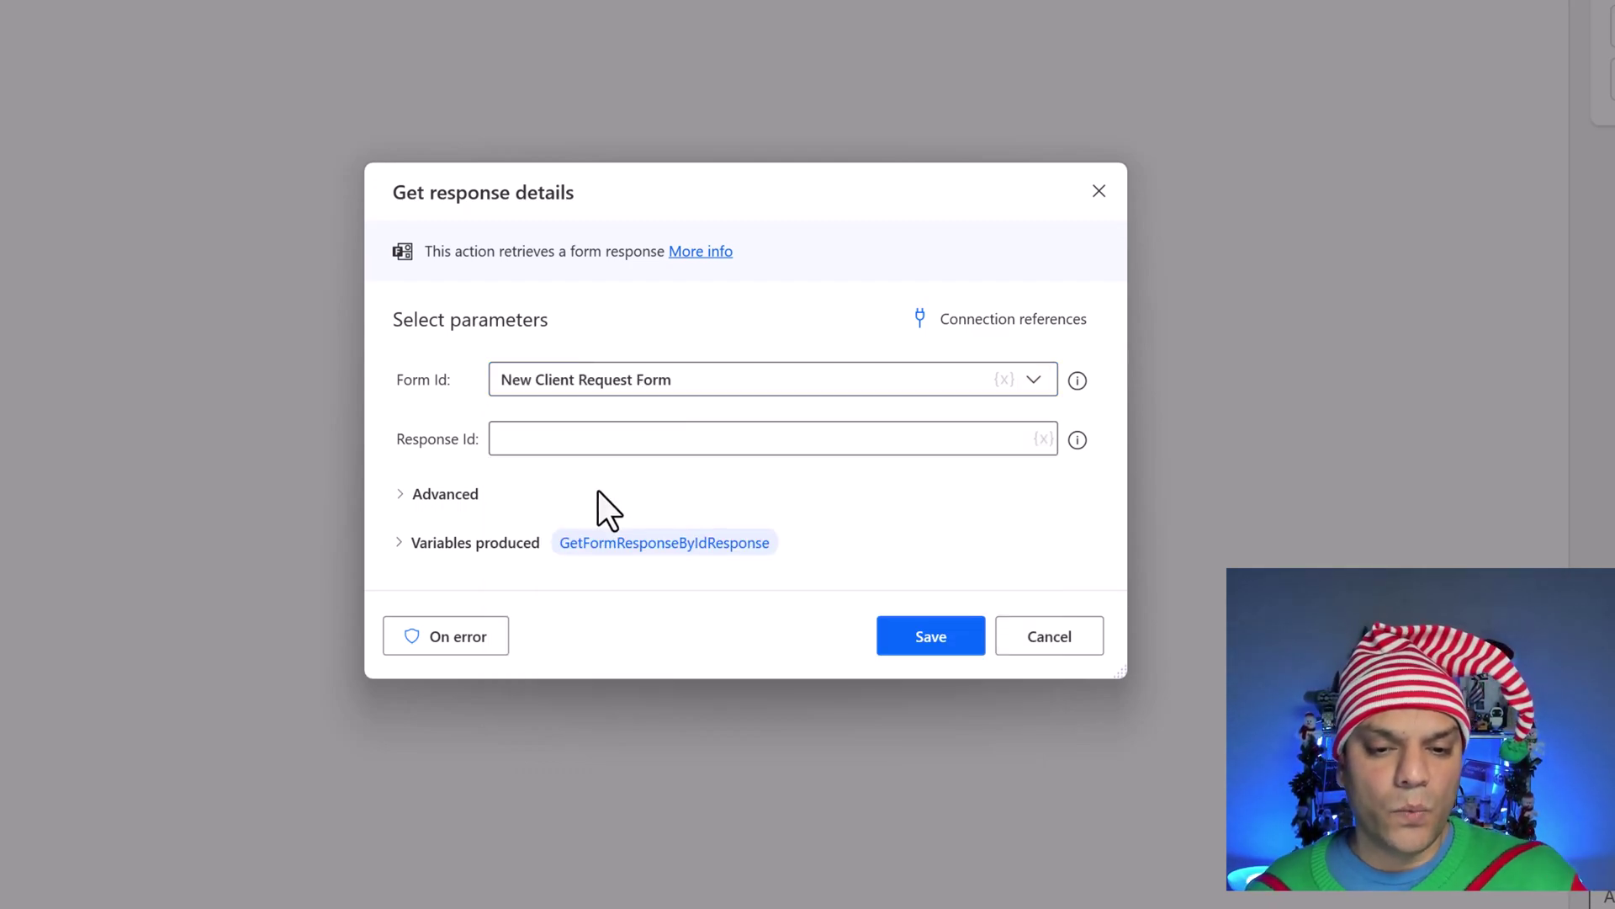
click(591, 442)
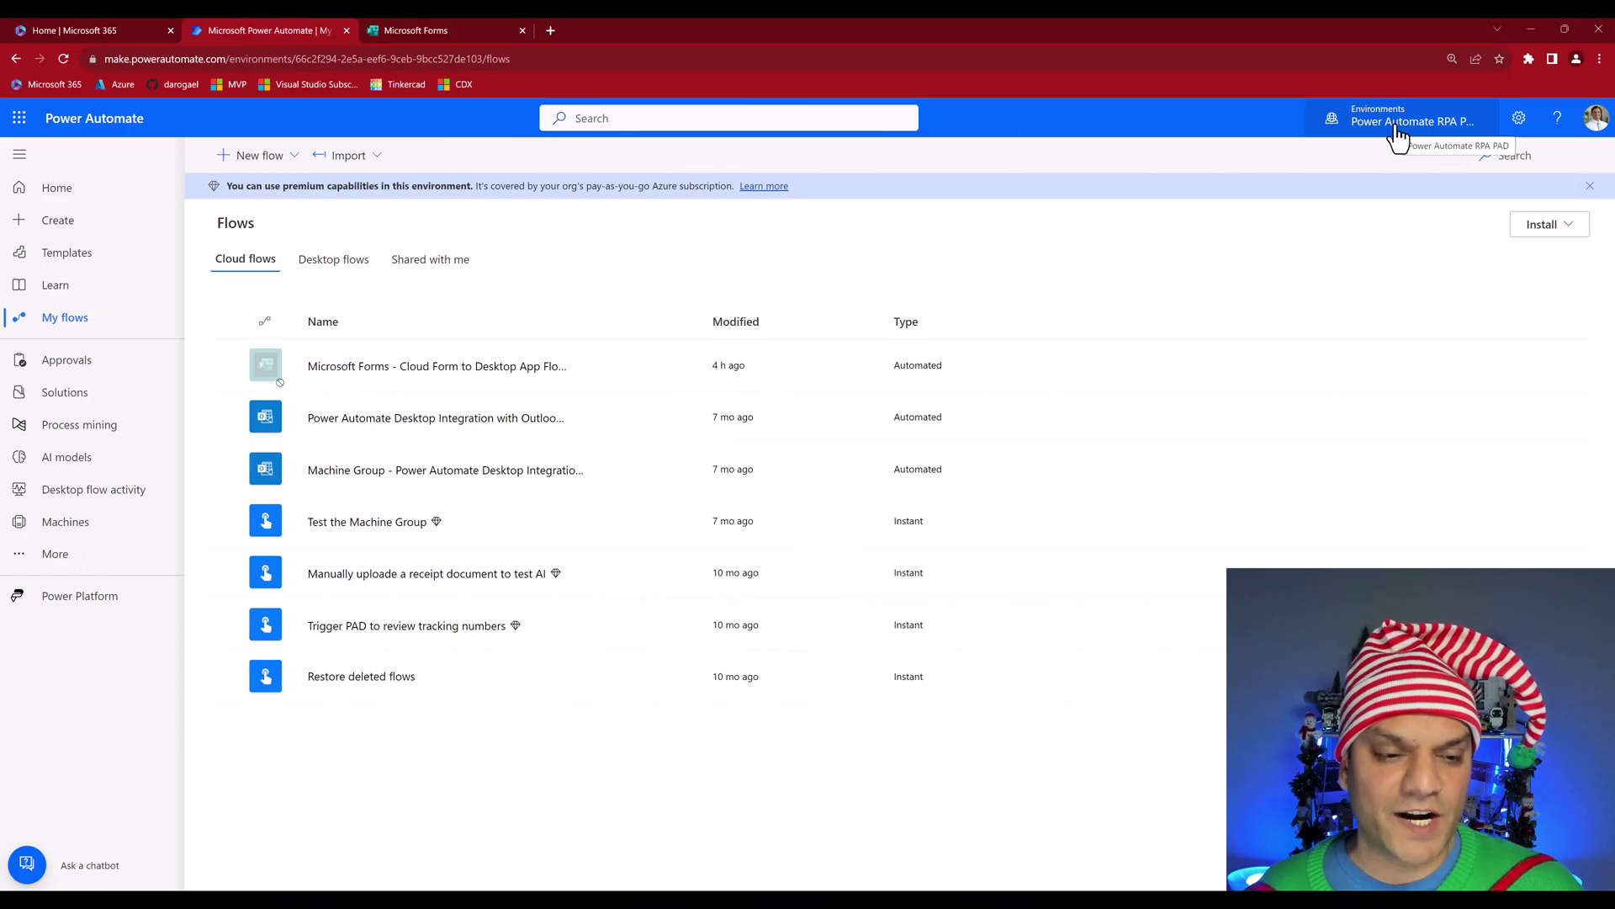
- Create an automated cloud flow with the Forms 'When a new response is submitted' trigger
click(283, 165)
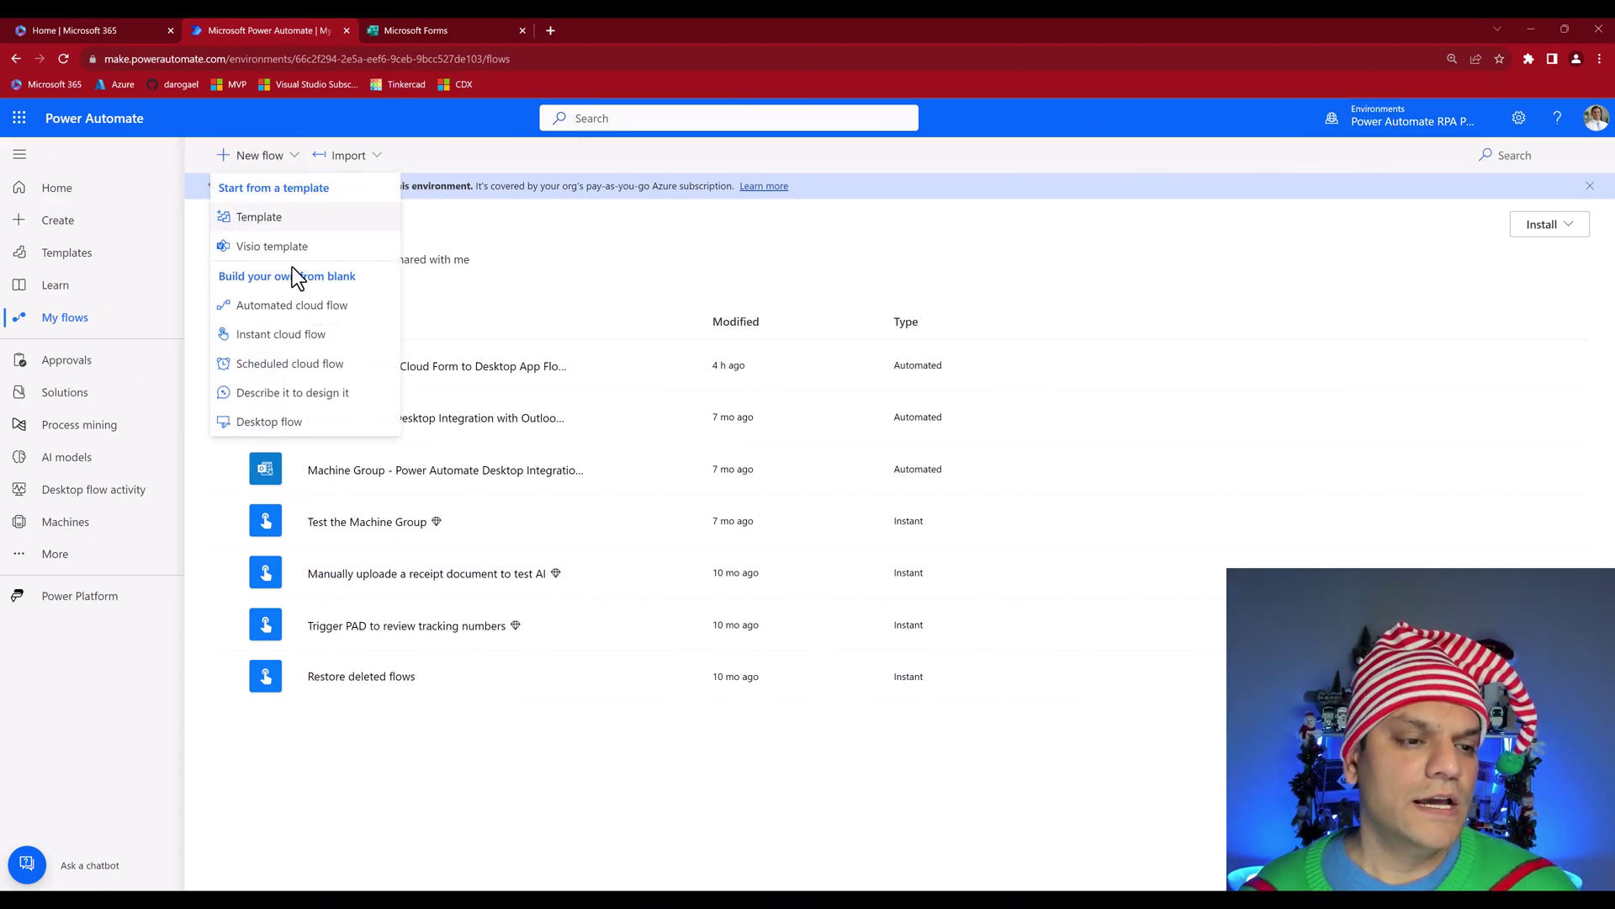
click(296, 312)
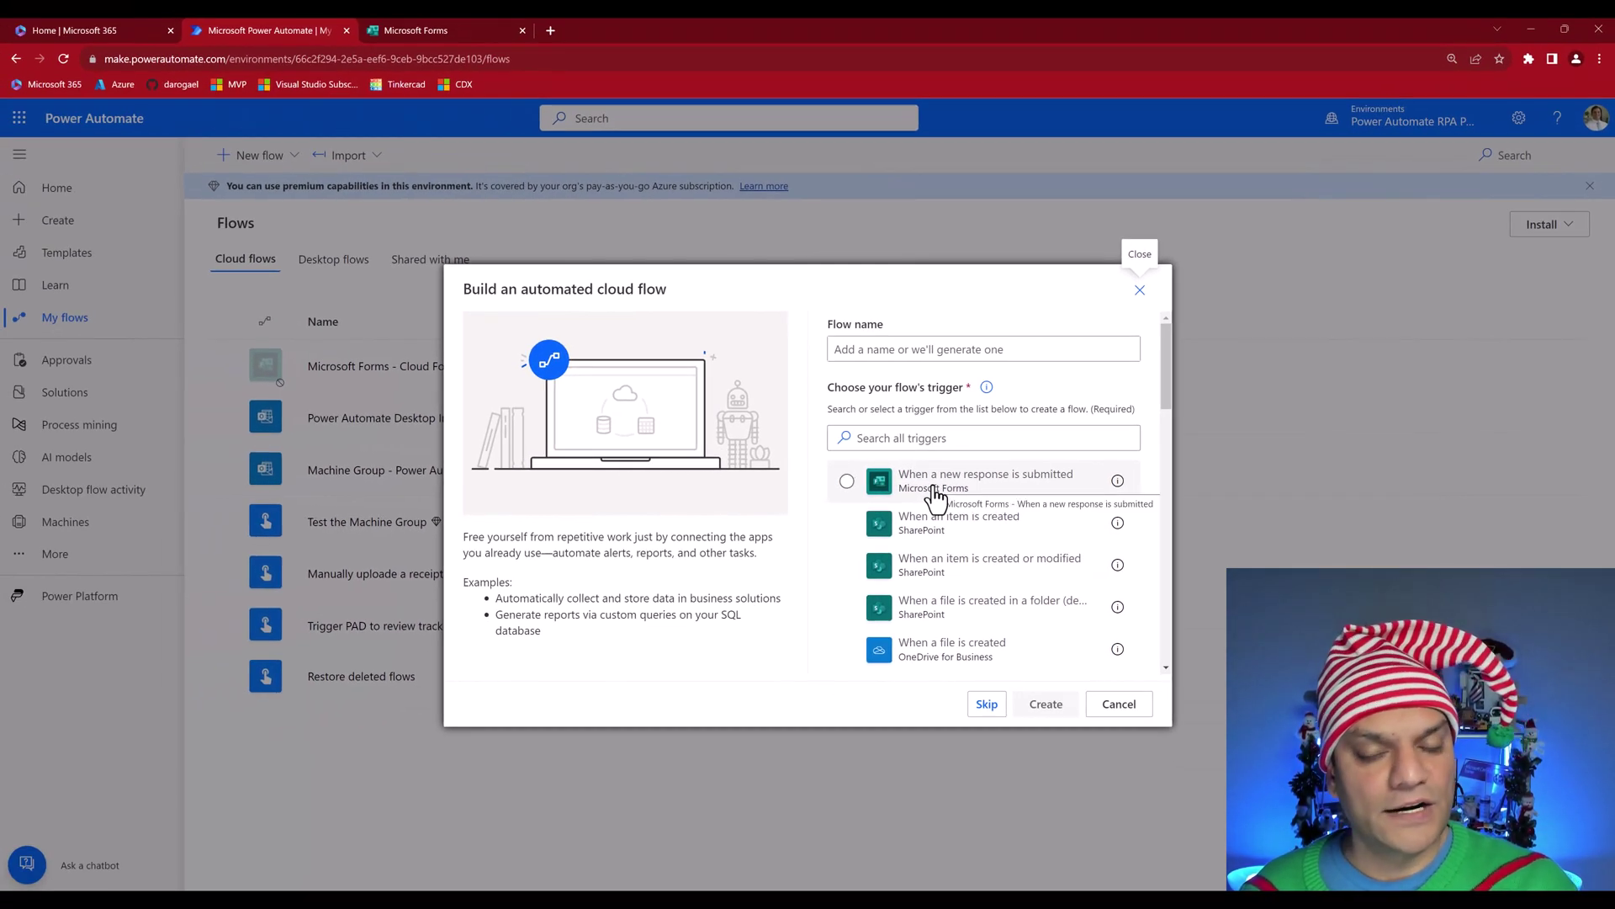
click(934, 490)
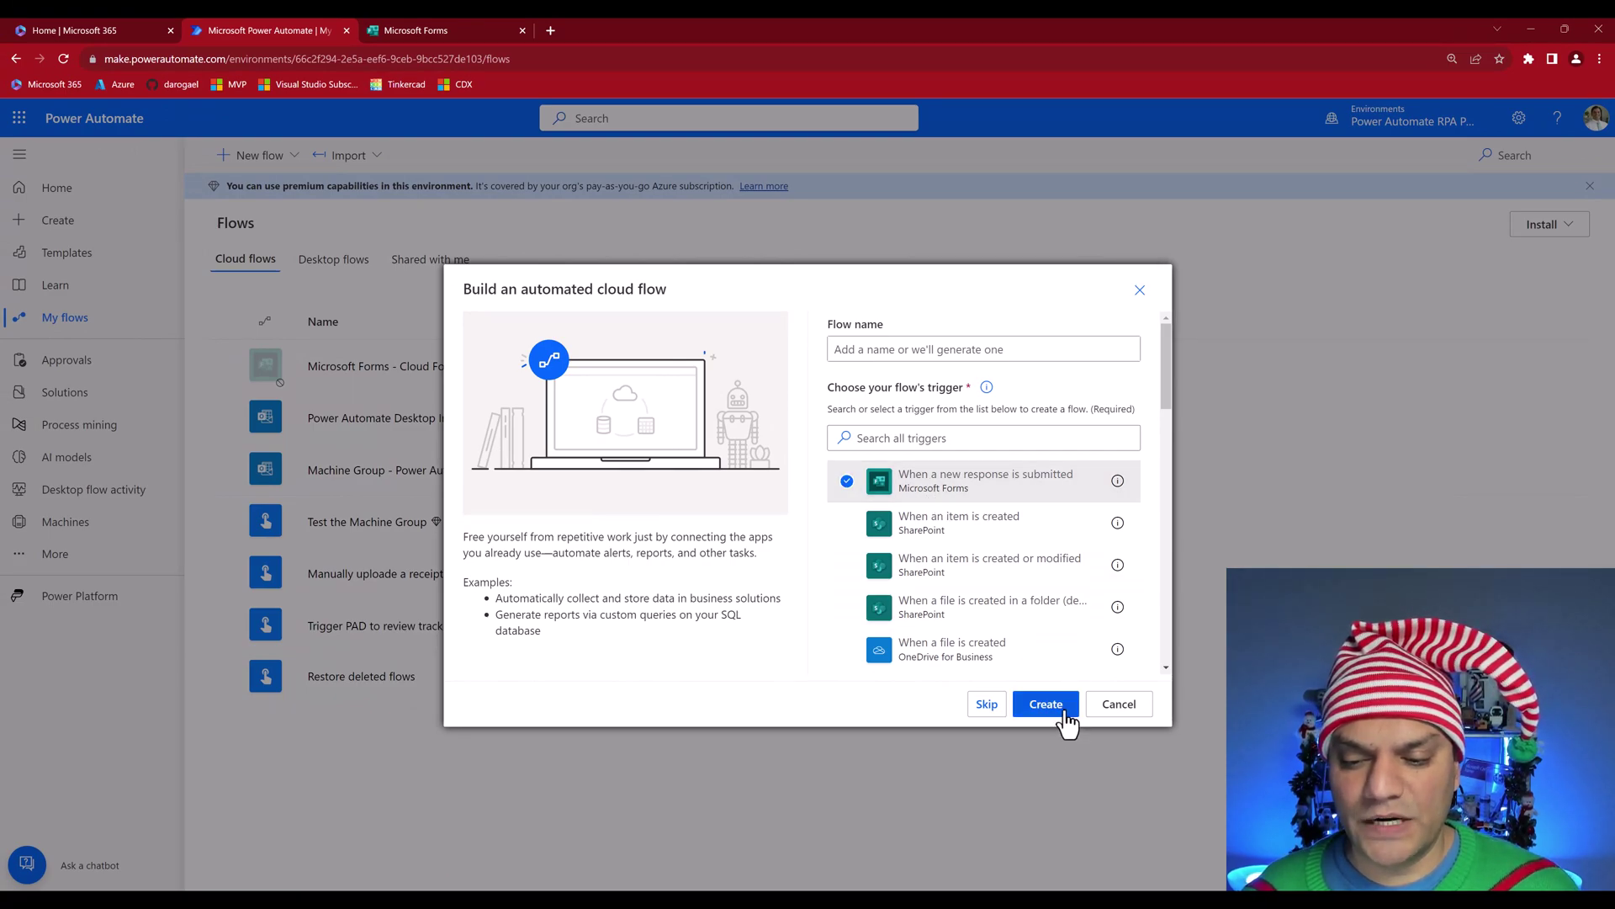
click(1063, 713)
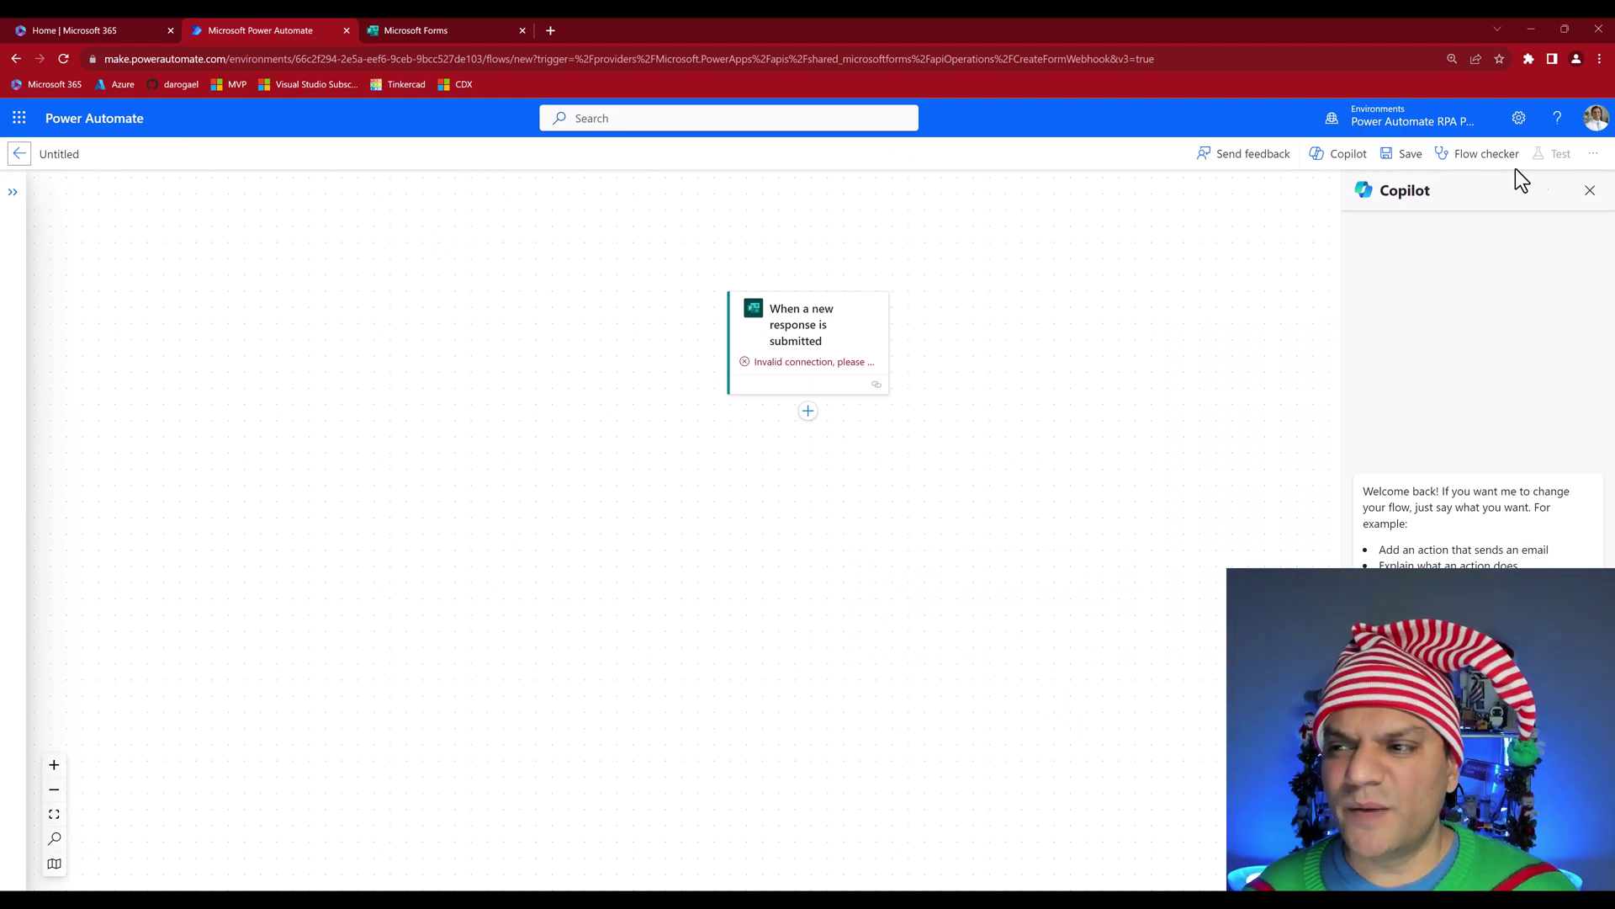
click(1593, 154)
- In the classic designer, rename the untitled flow to 'Microsoft Forms In Power Automate for Desktop demo'
click(1565, 187)
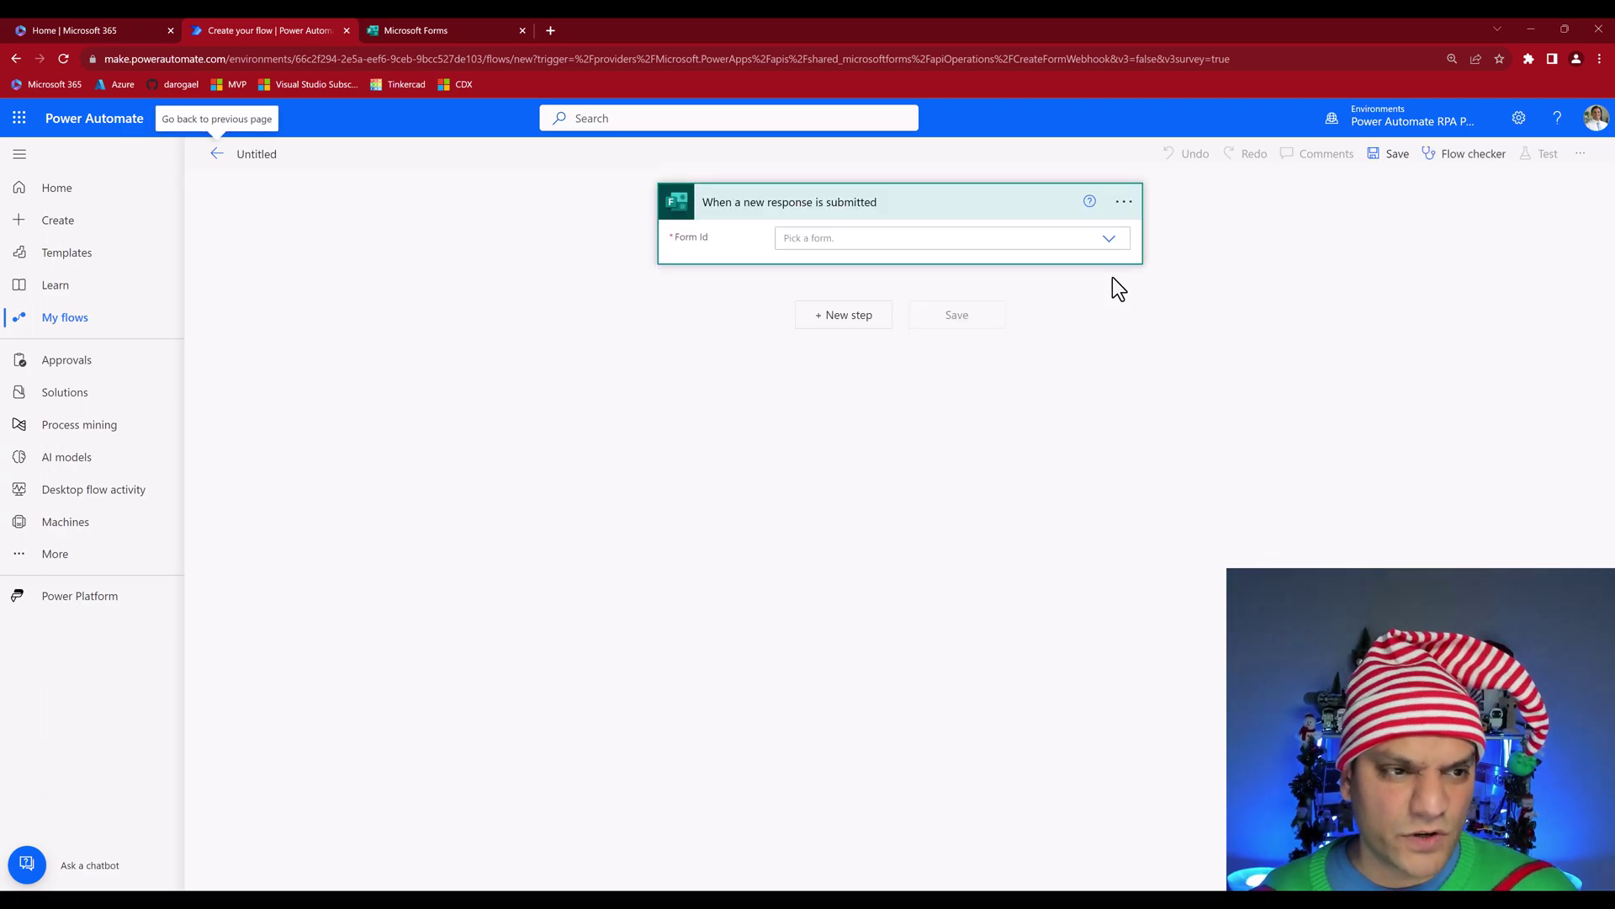
click(260, 151)
text(Microsoft Forms In Power Automate for Desktop demo)
click(404, 328)
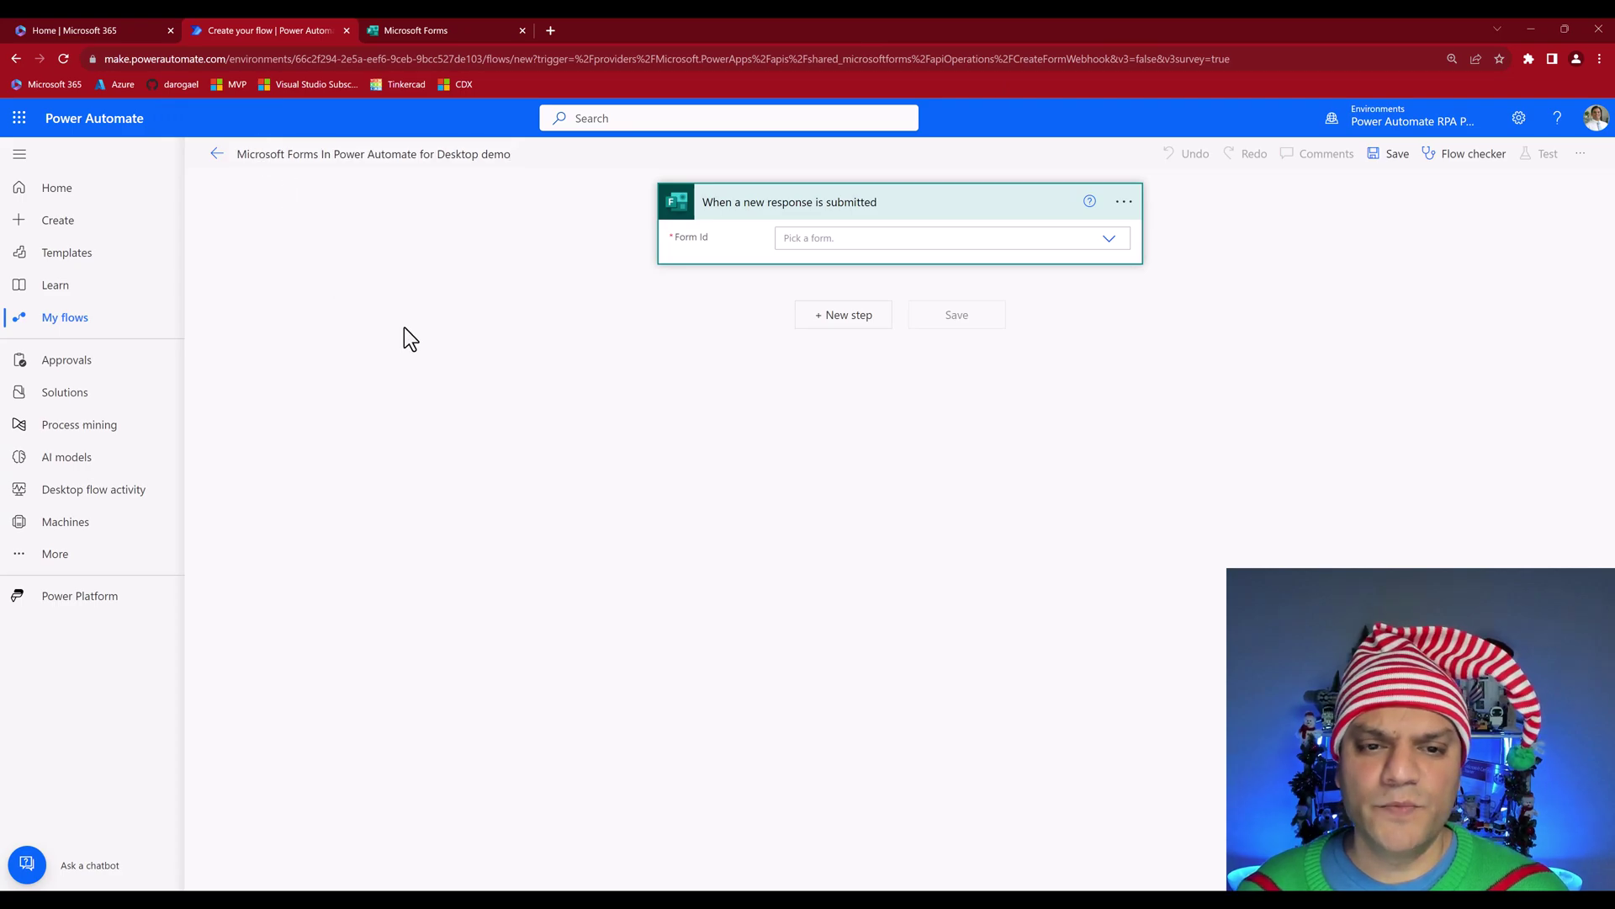
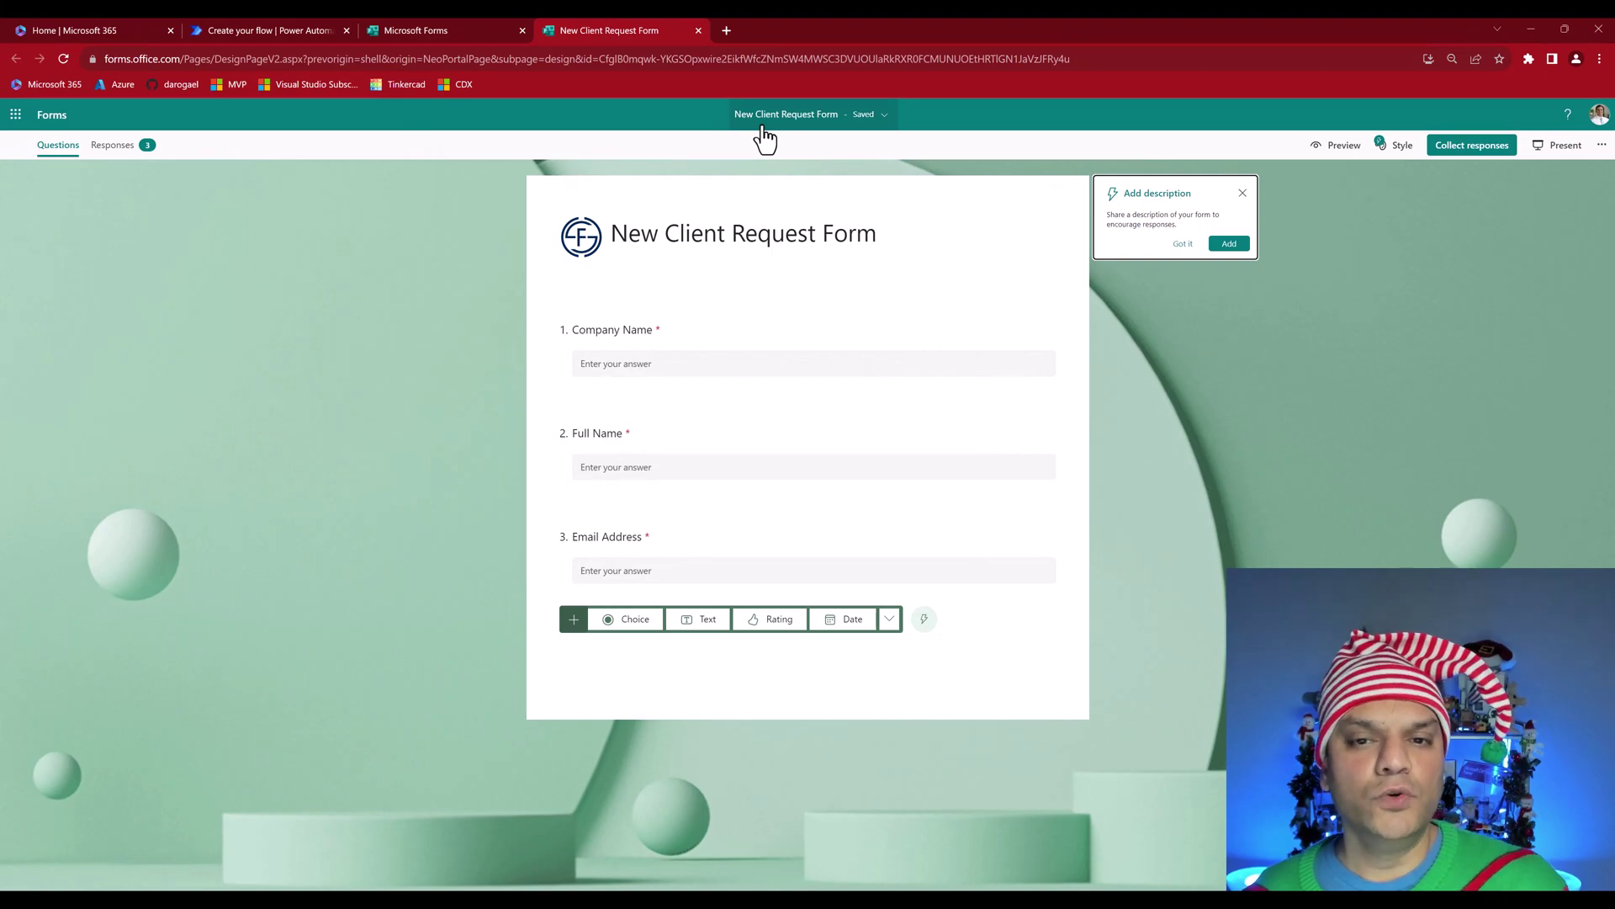
- Set the trigger's Form Id to New Client Request Form and search new-step actions for 'microsoft form'
click(458, 25)
click(316, 27)
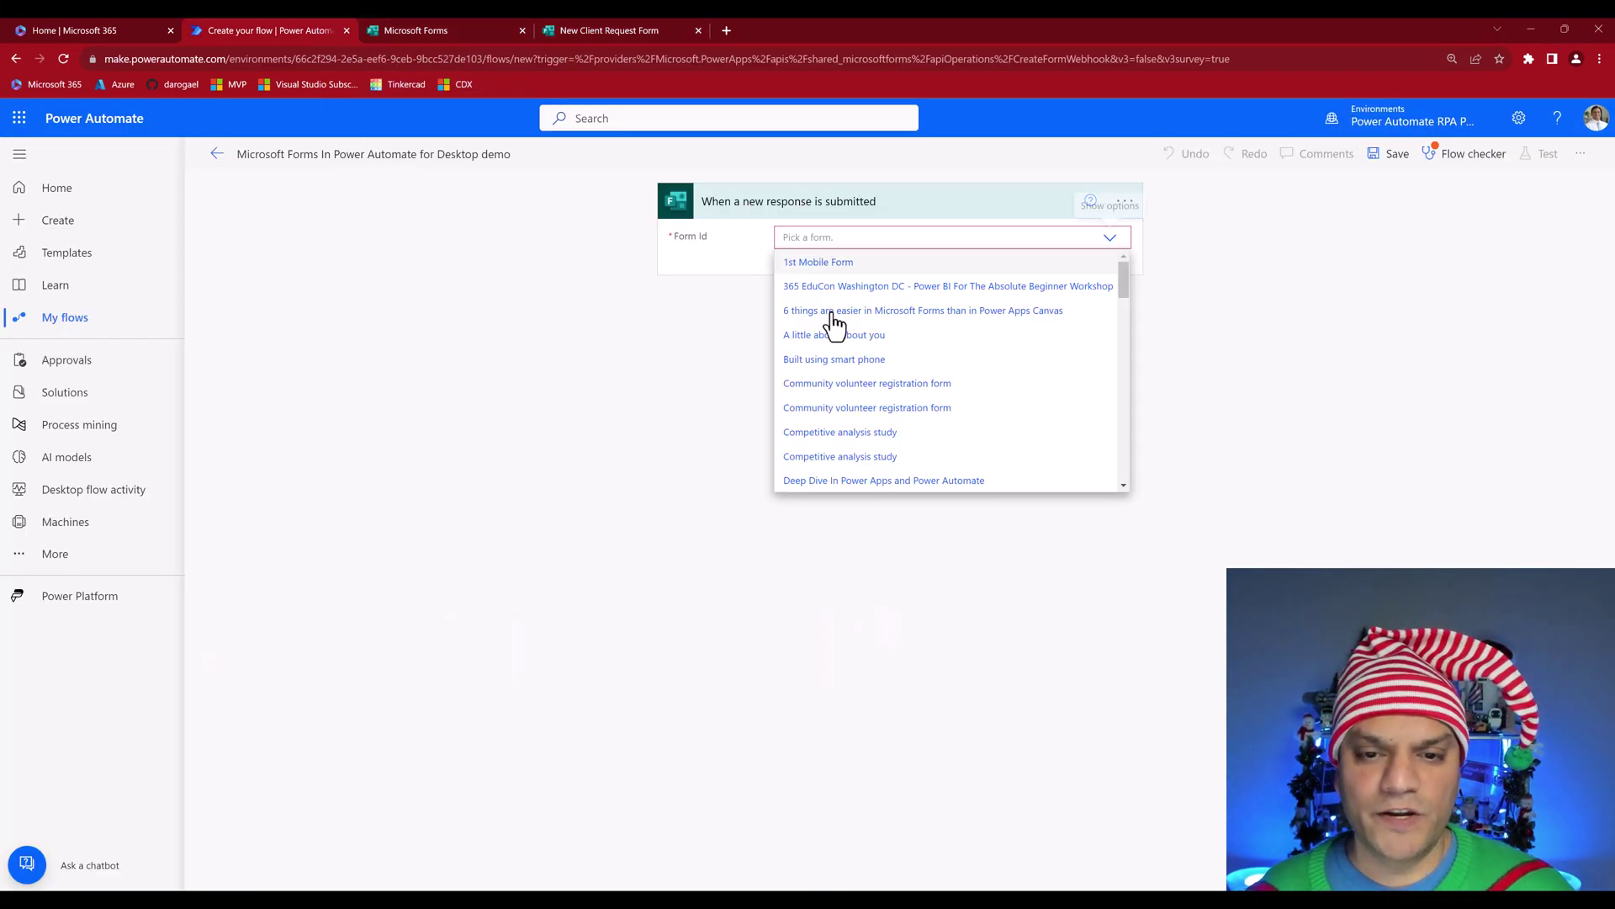
text(new c)
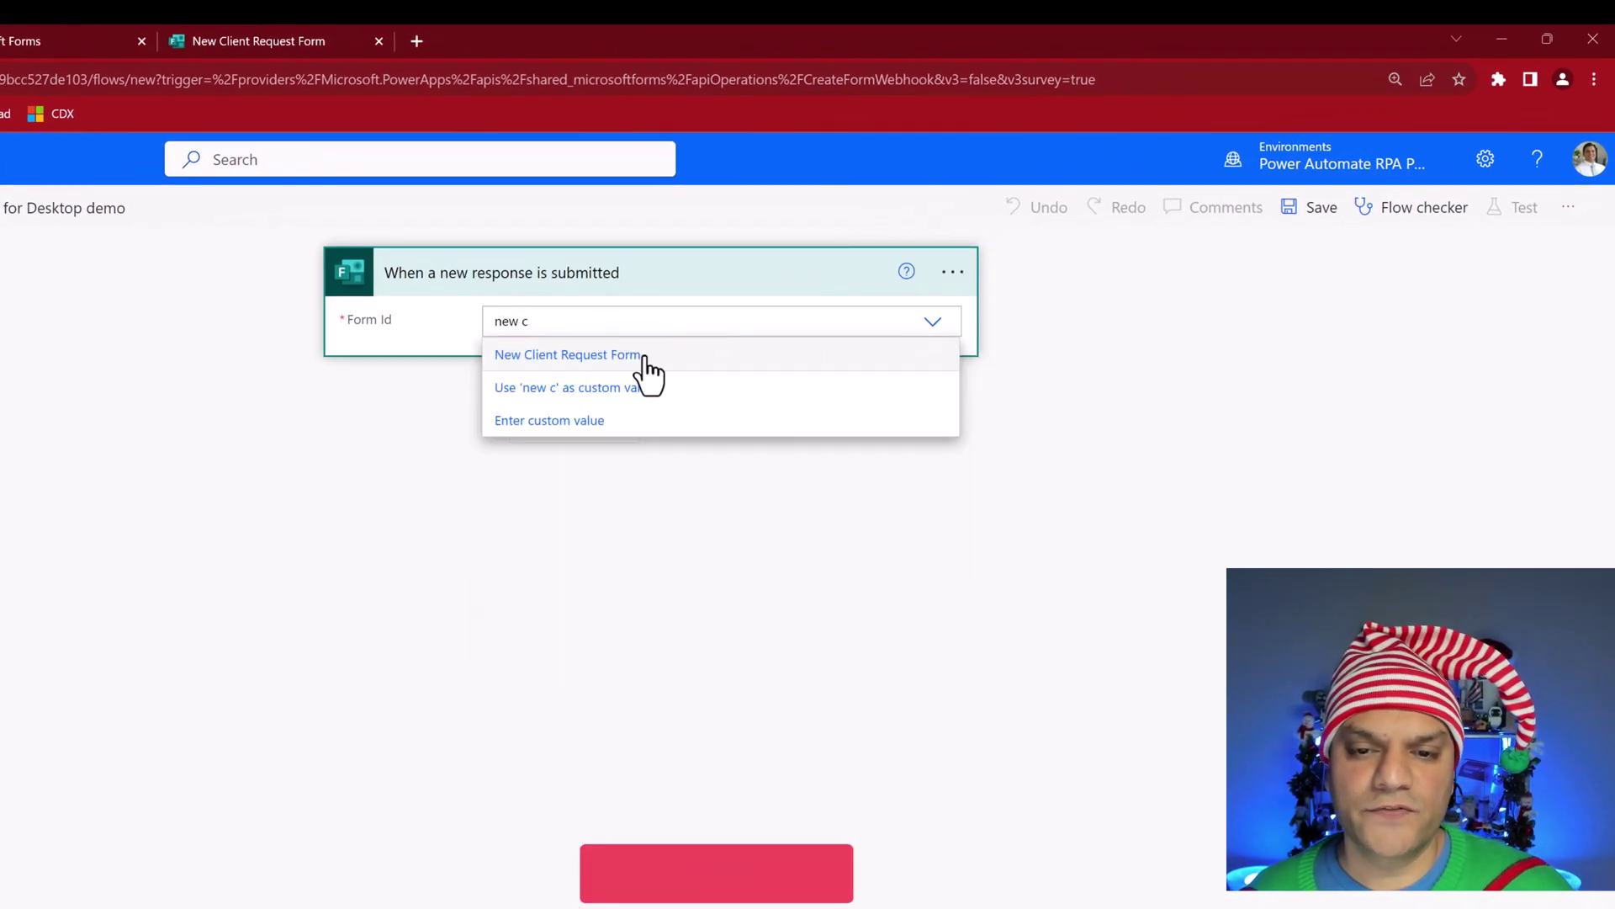
click(644, 360)
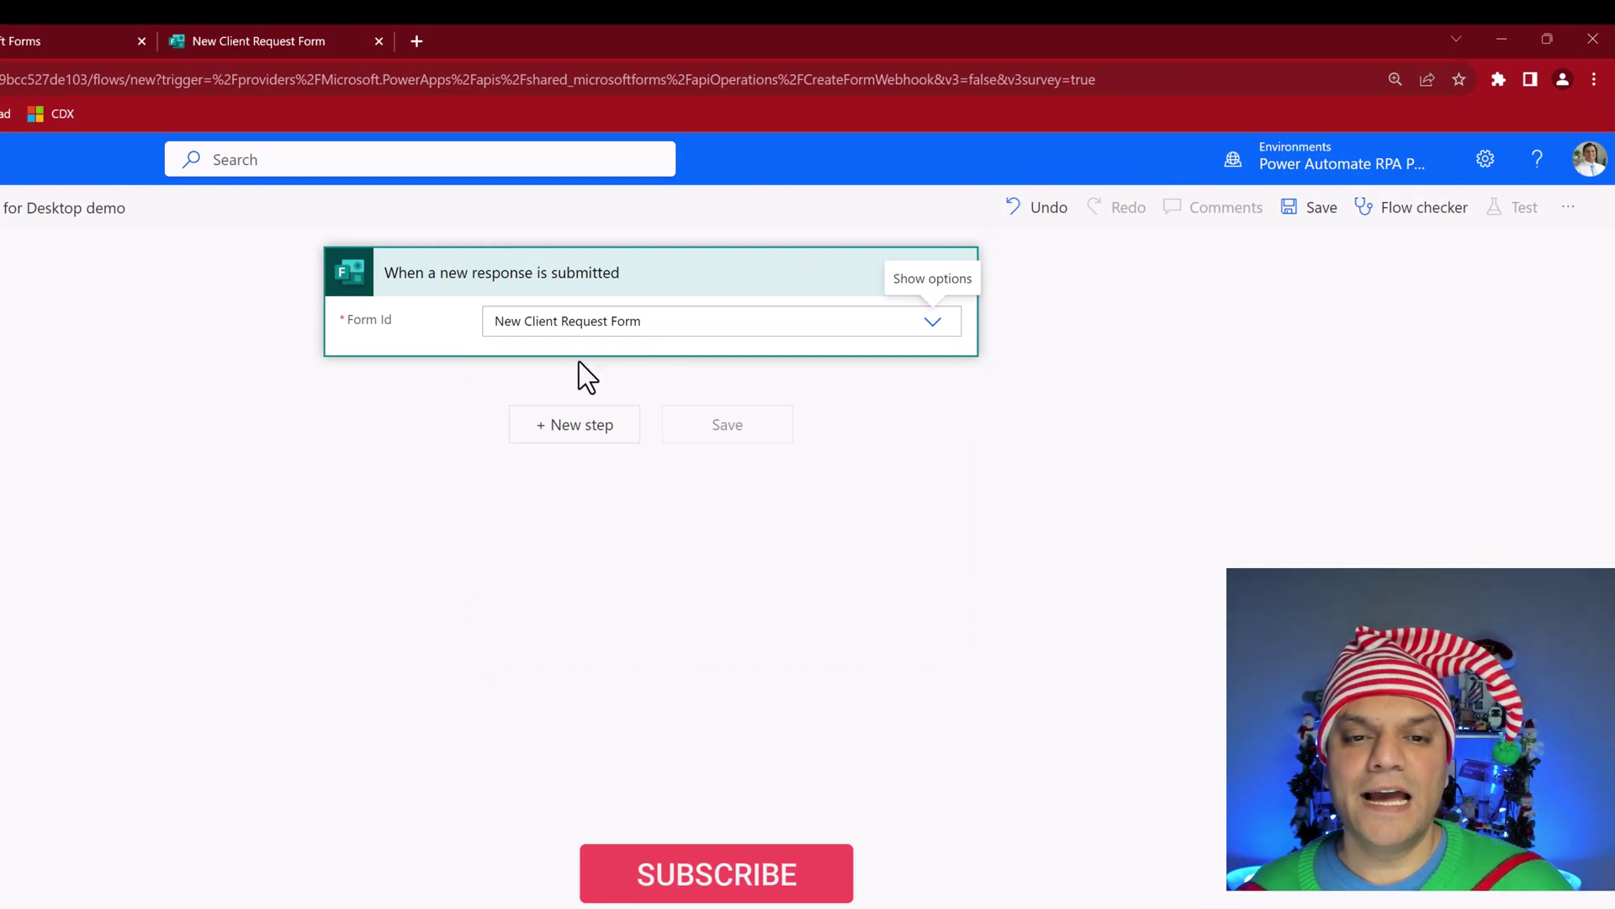
click(560, 420)
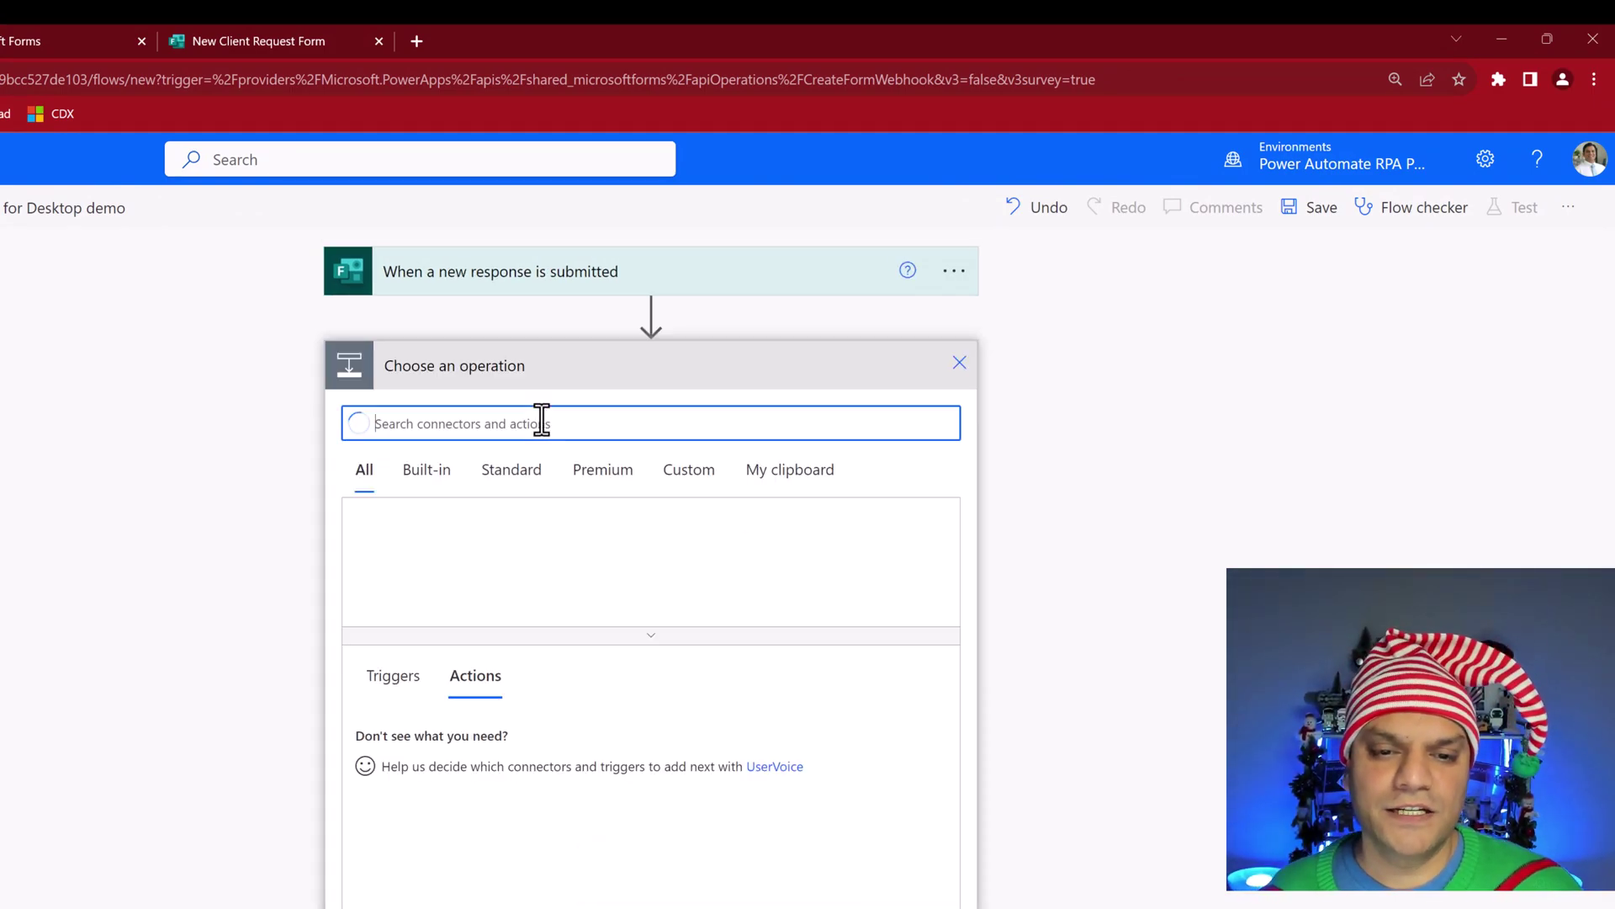
text(microsoft form)
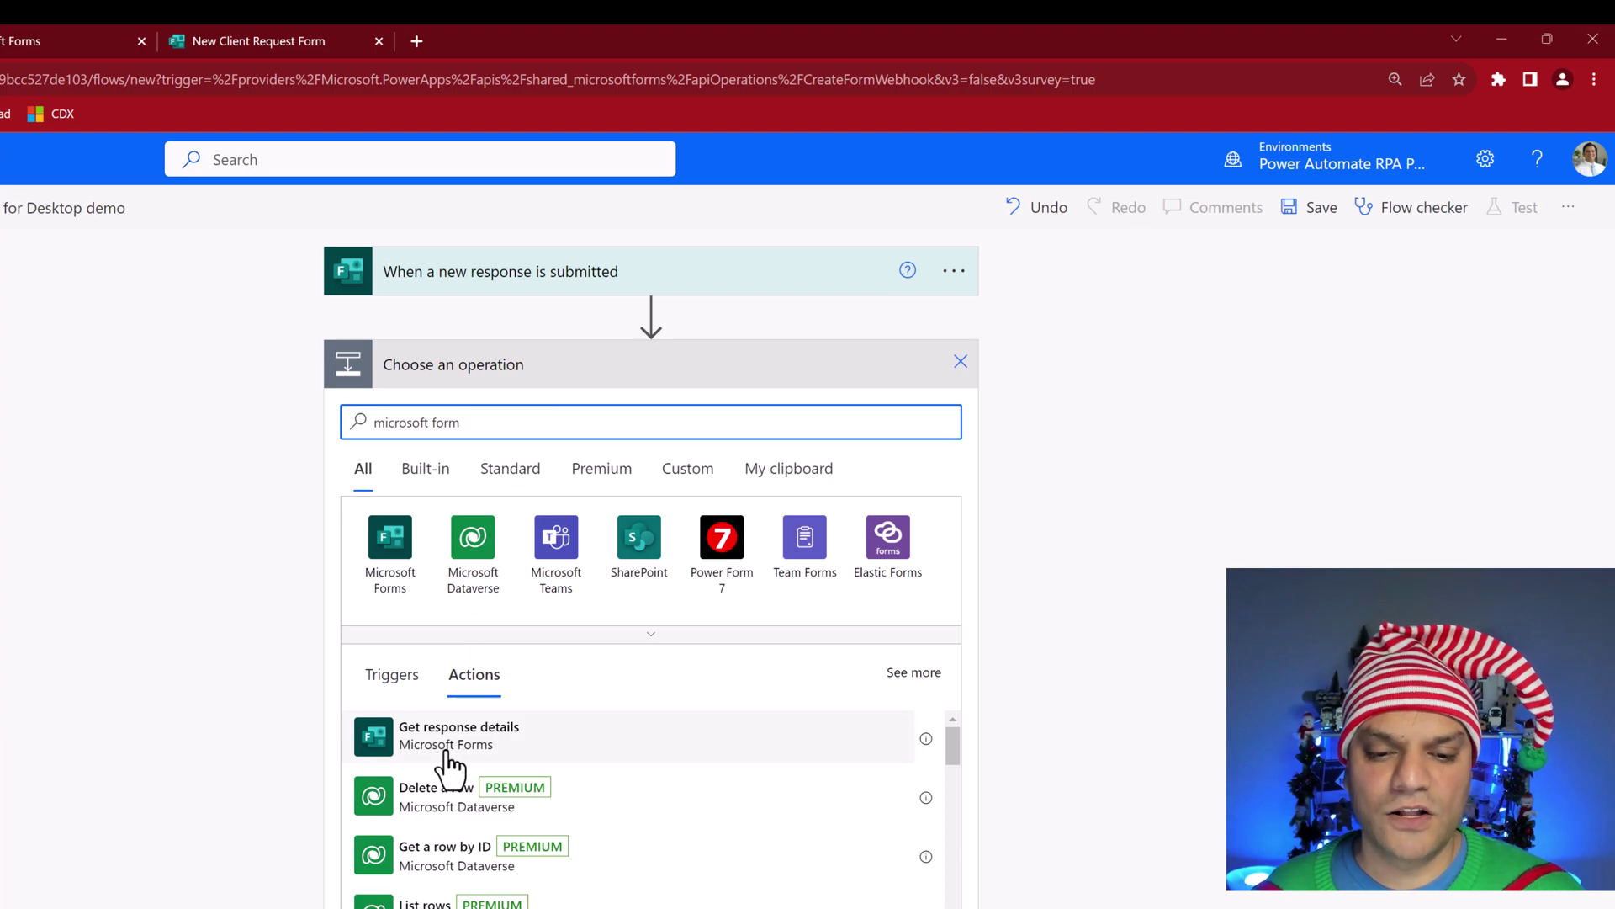
- Add Get response details with Form Id New Client Request Form and the trigger's Response Id
click(446, 753)
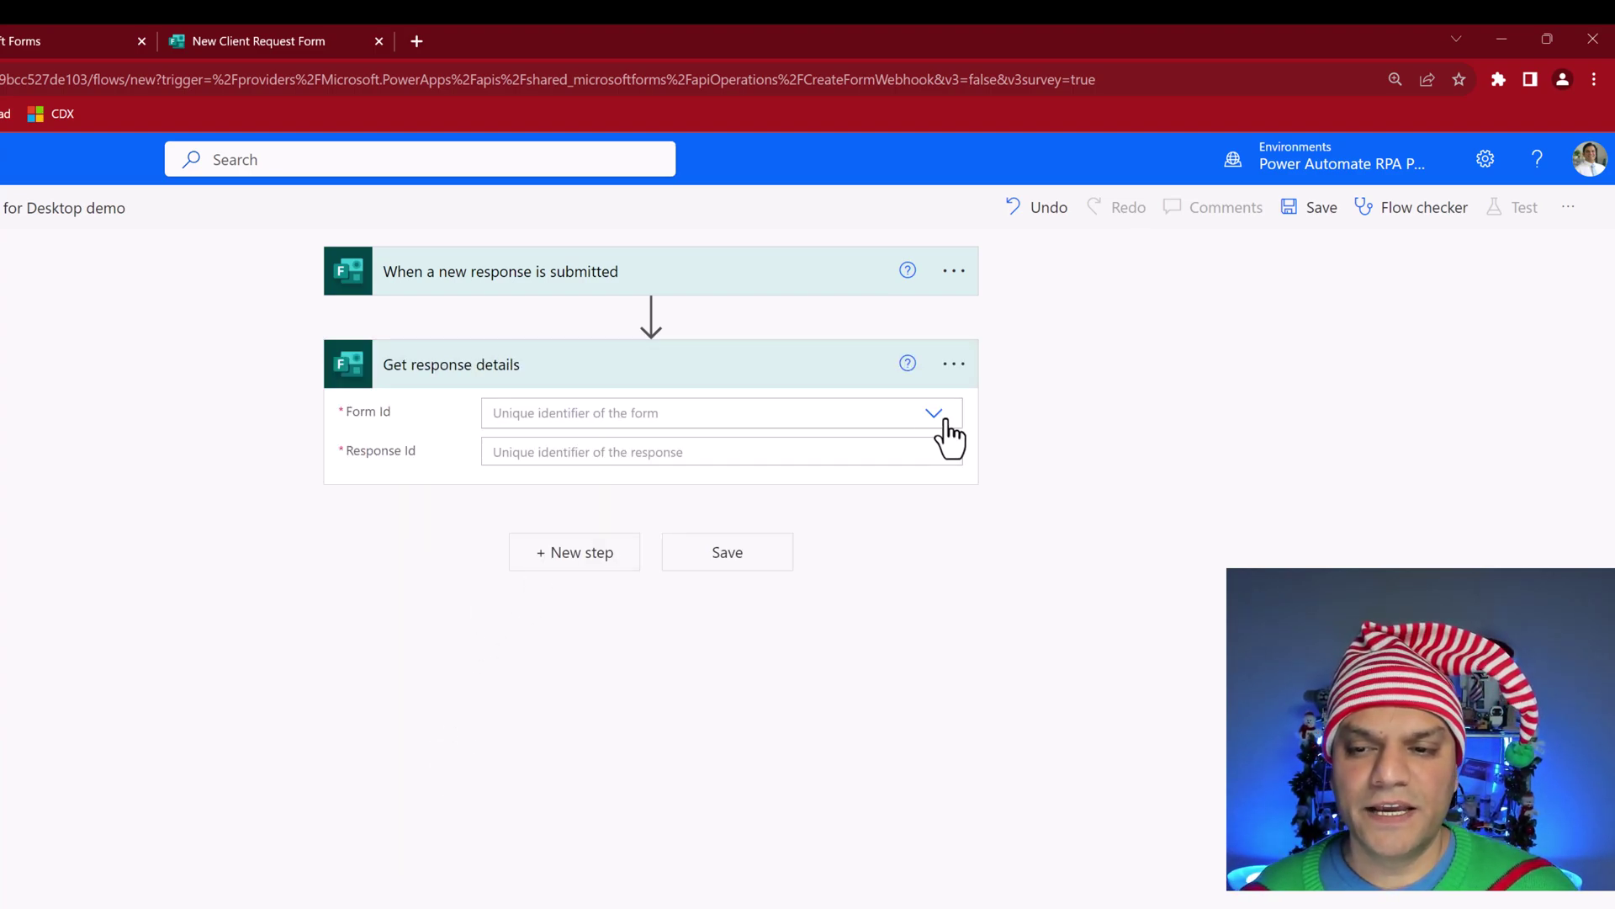
click(852, 412)
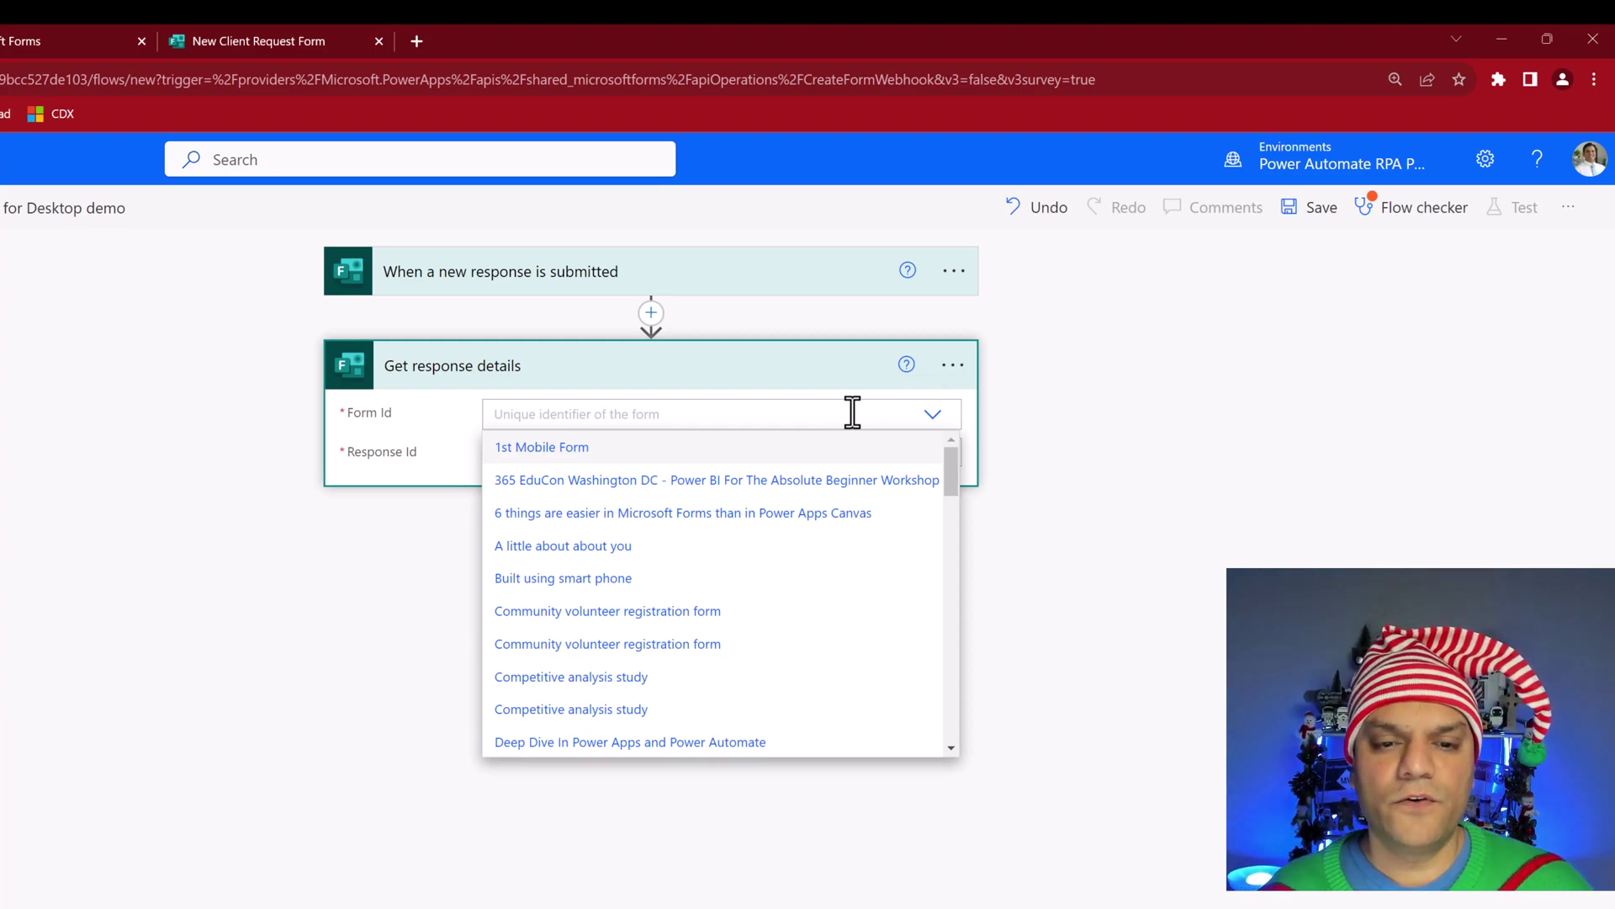
text(New client)
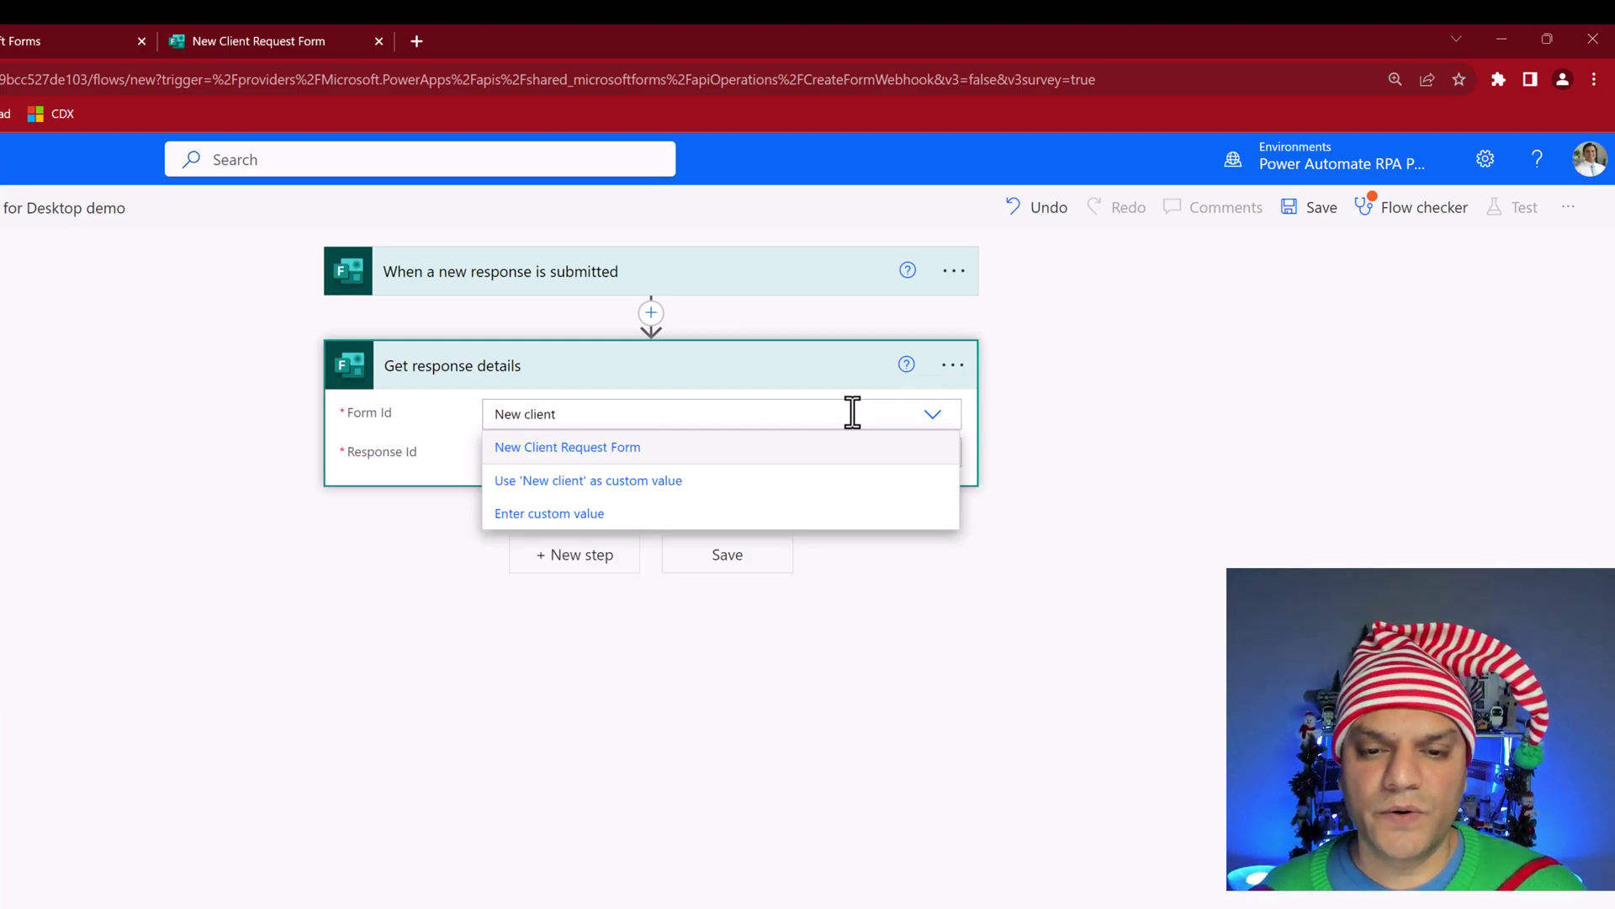
click(769, 452)
click(502, 452)
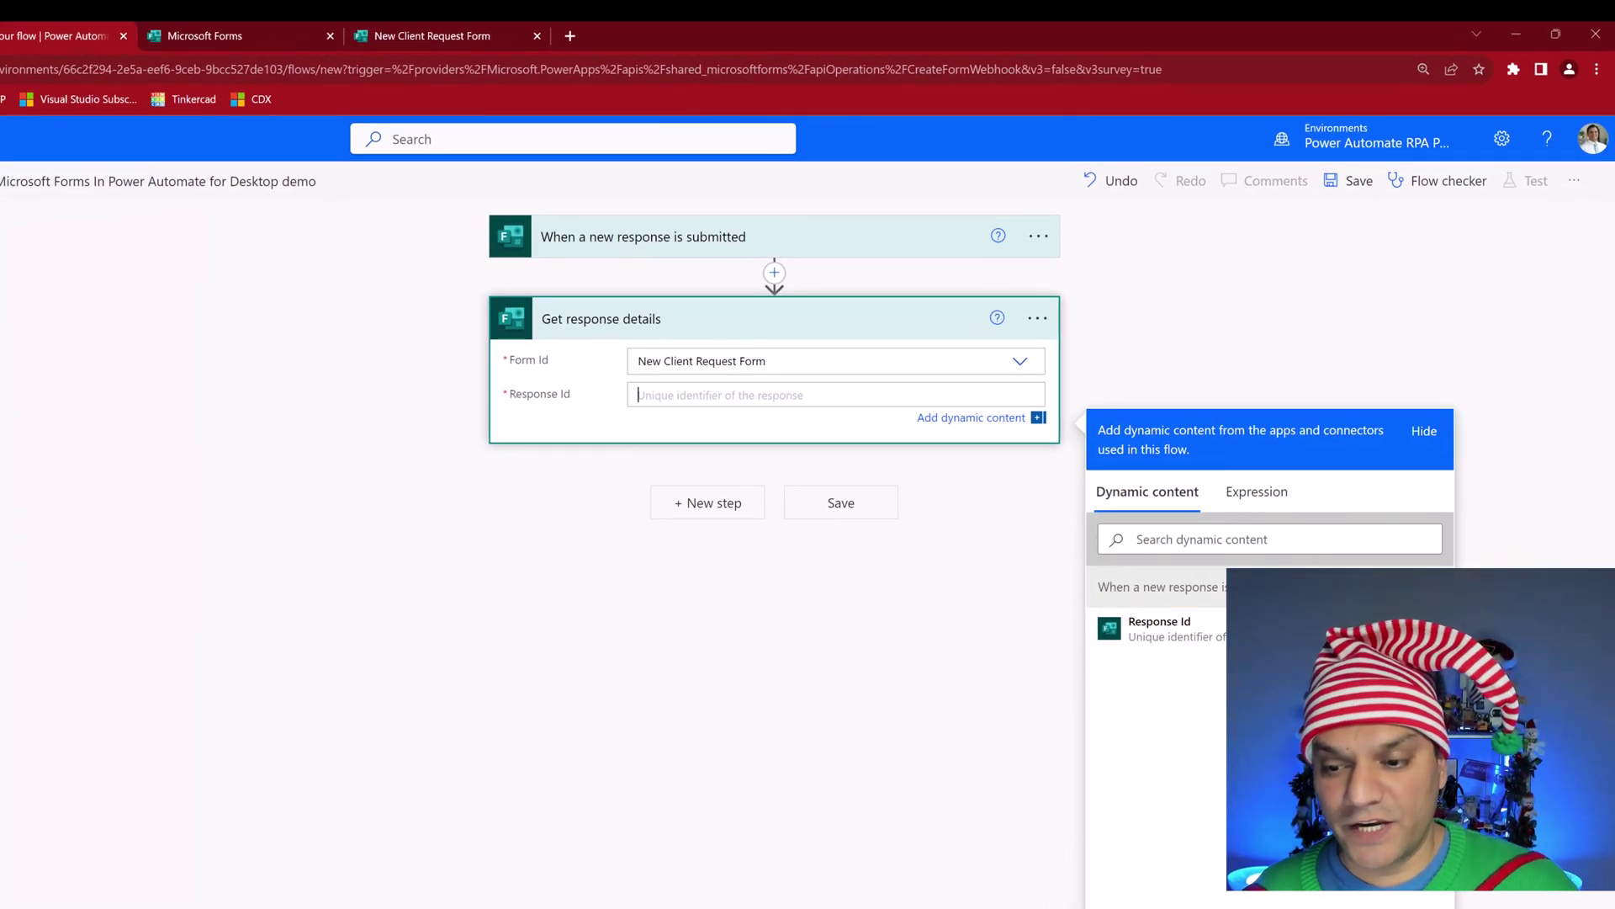
click(1220, 665)
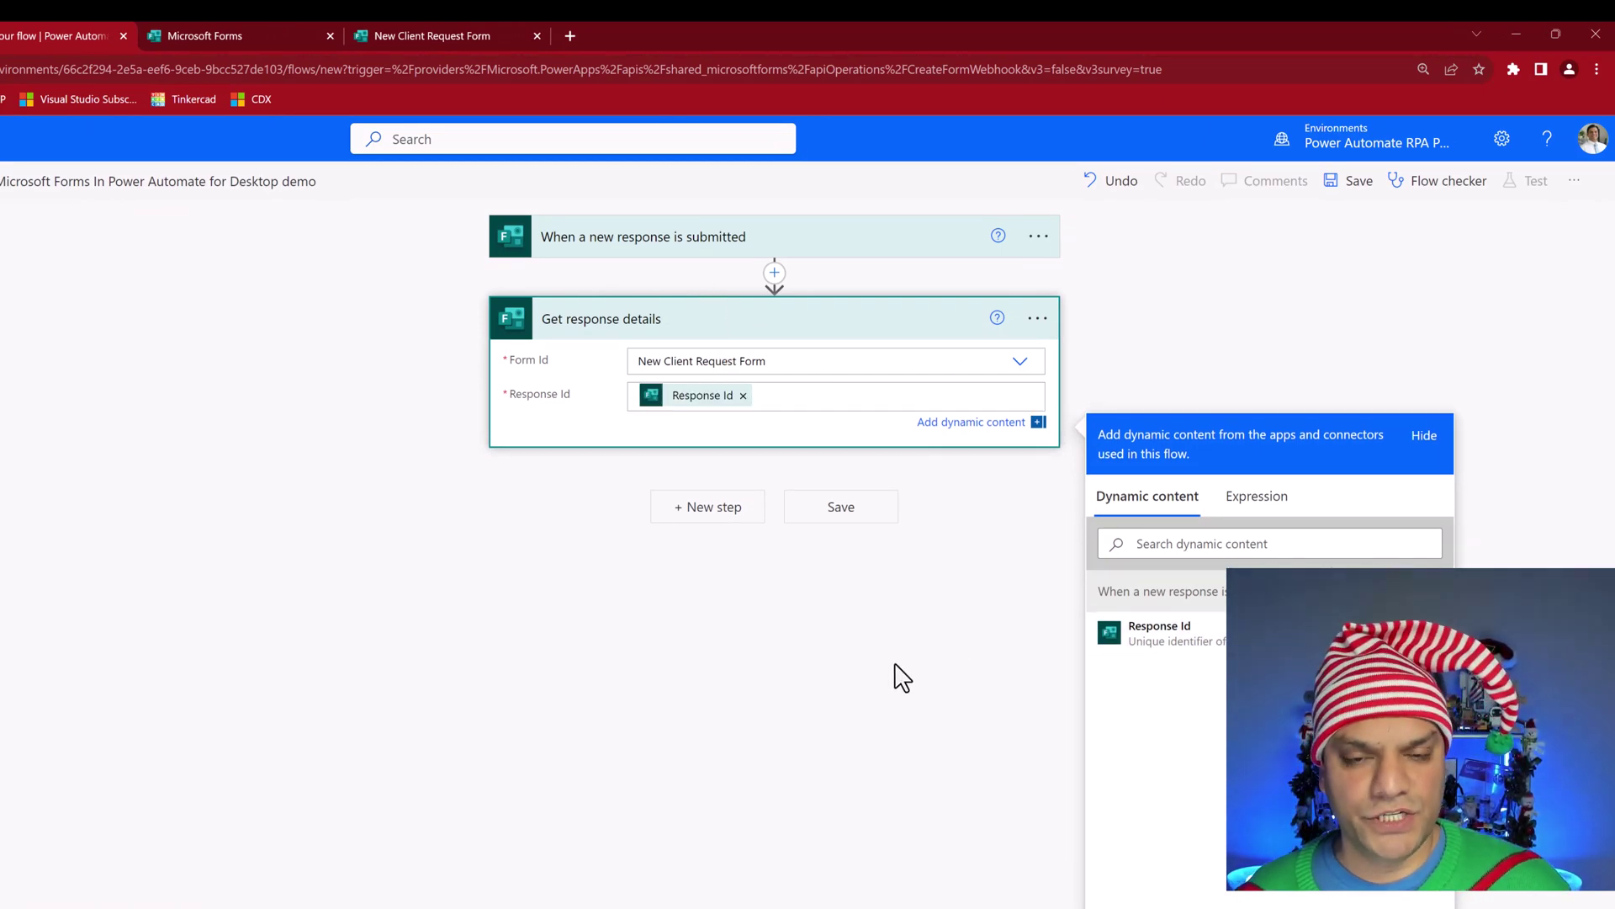
click(902, 677)
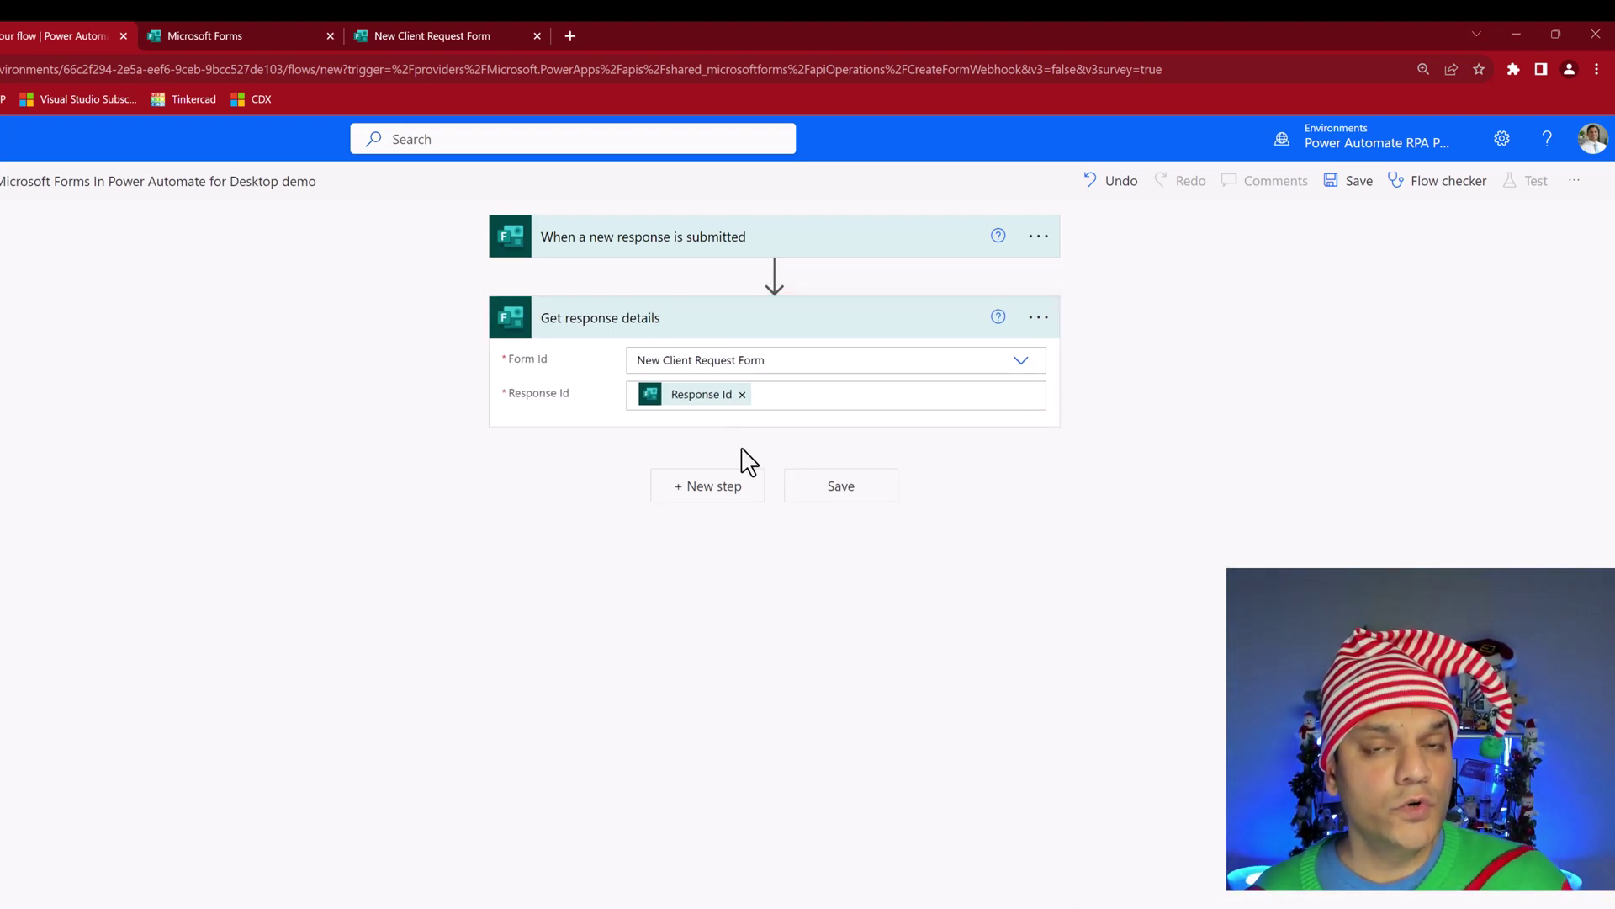
- Add the Desktop flows action 'Run a flow built with Power Automate for desktop' and list desktop flows
click(711, 496)
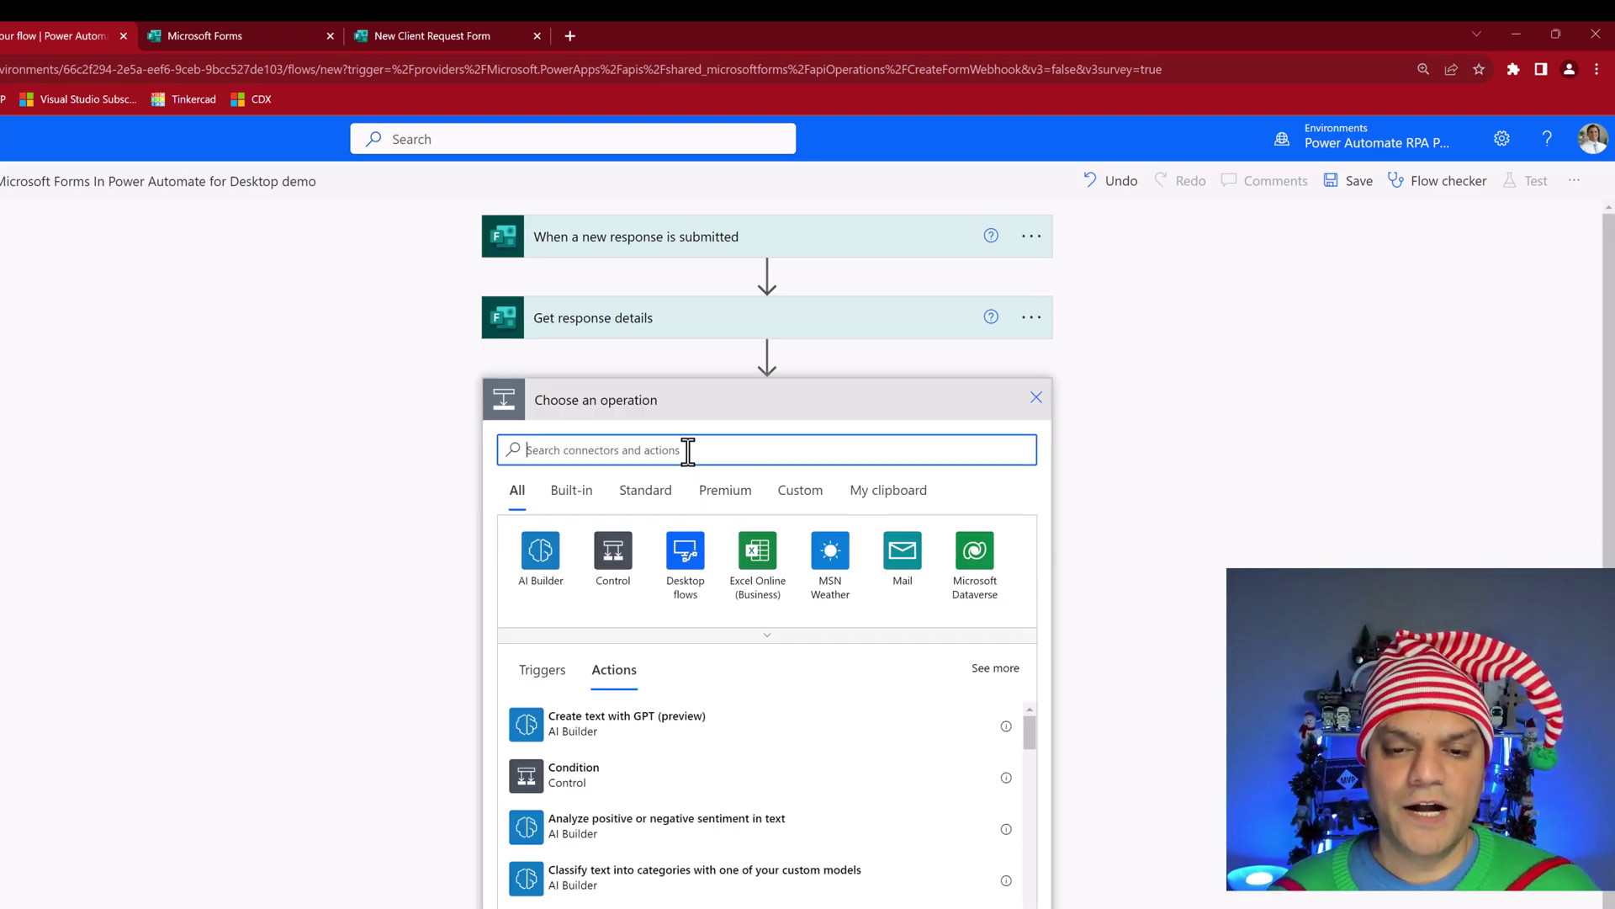
text(Power au)
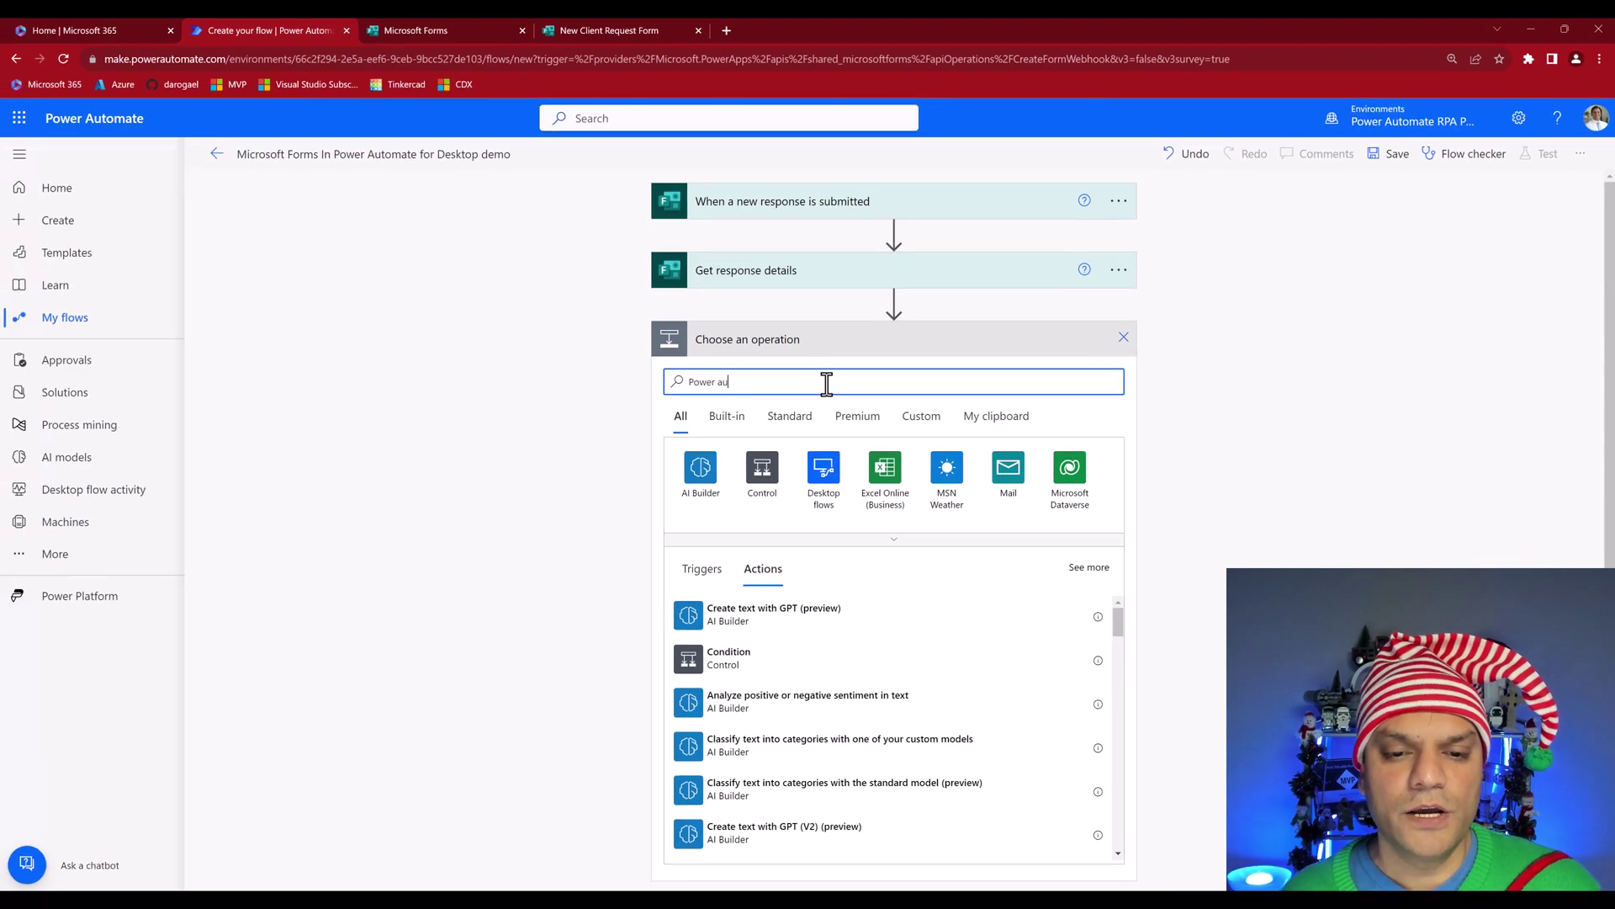
text(omate deskto)
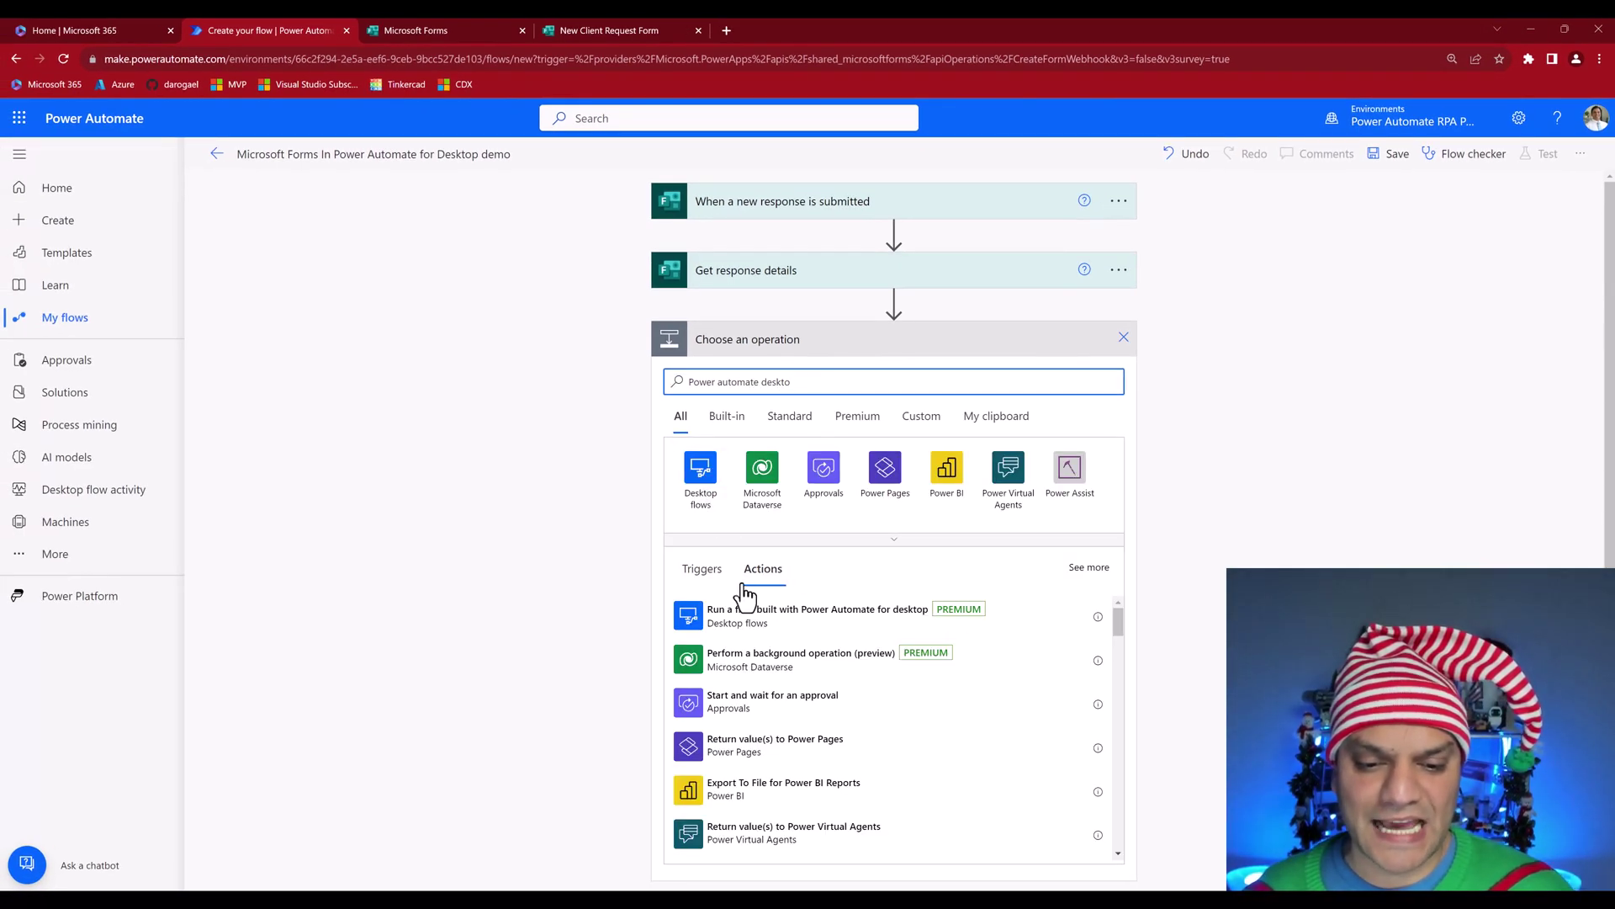
click(699, 498)
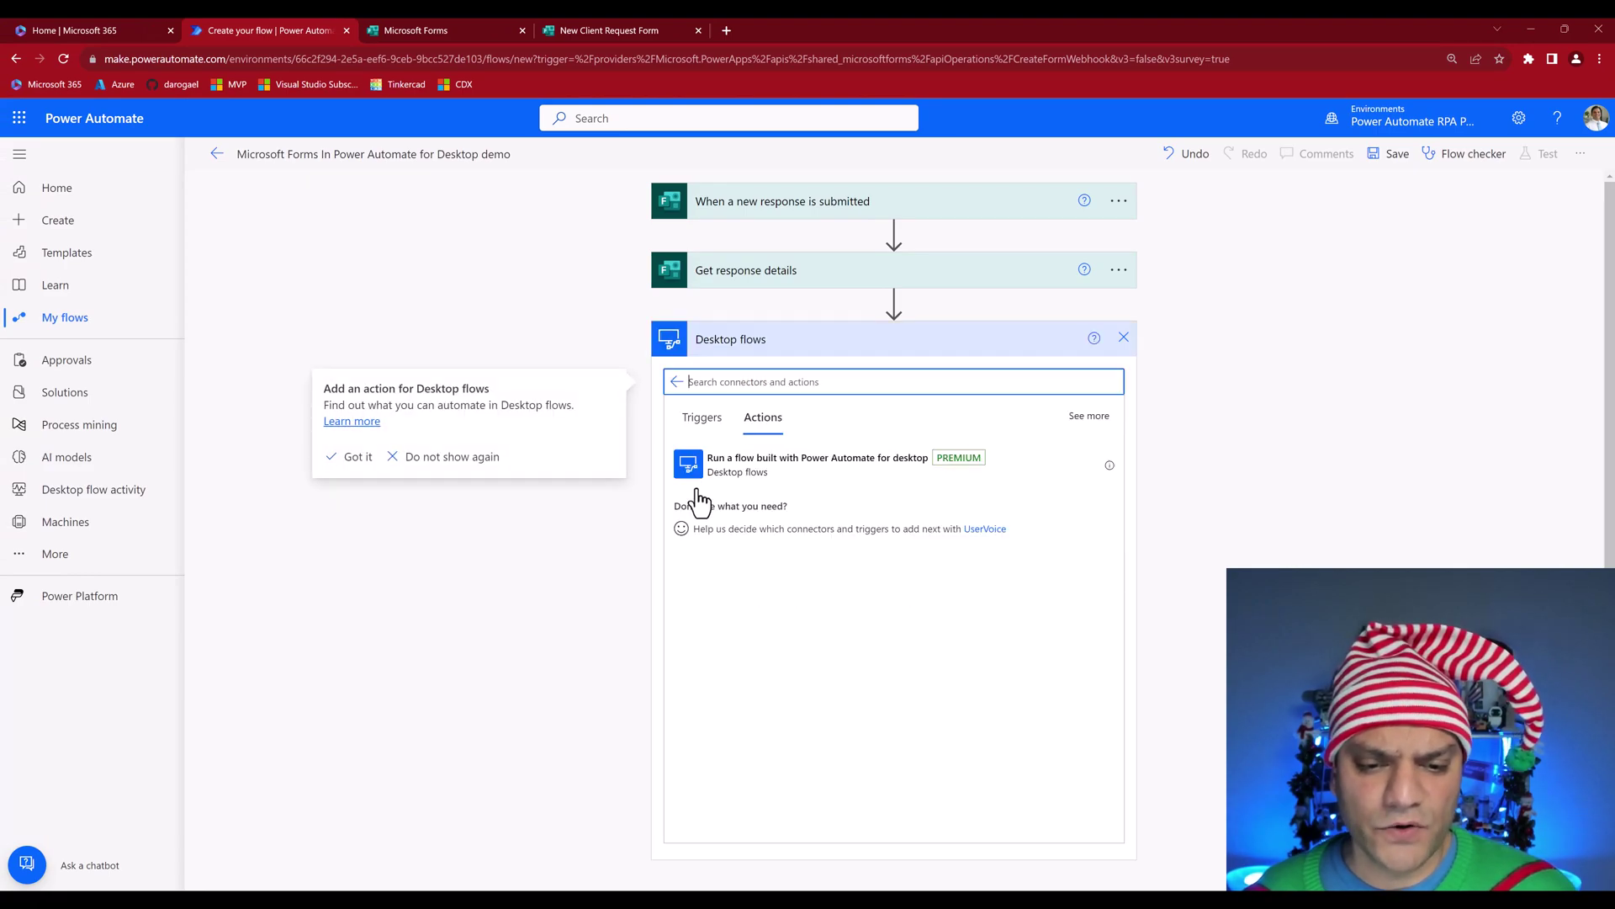
click(768, 465)
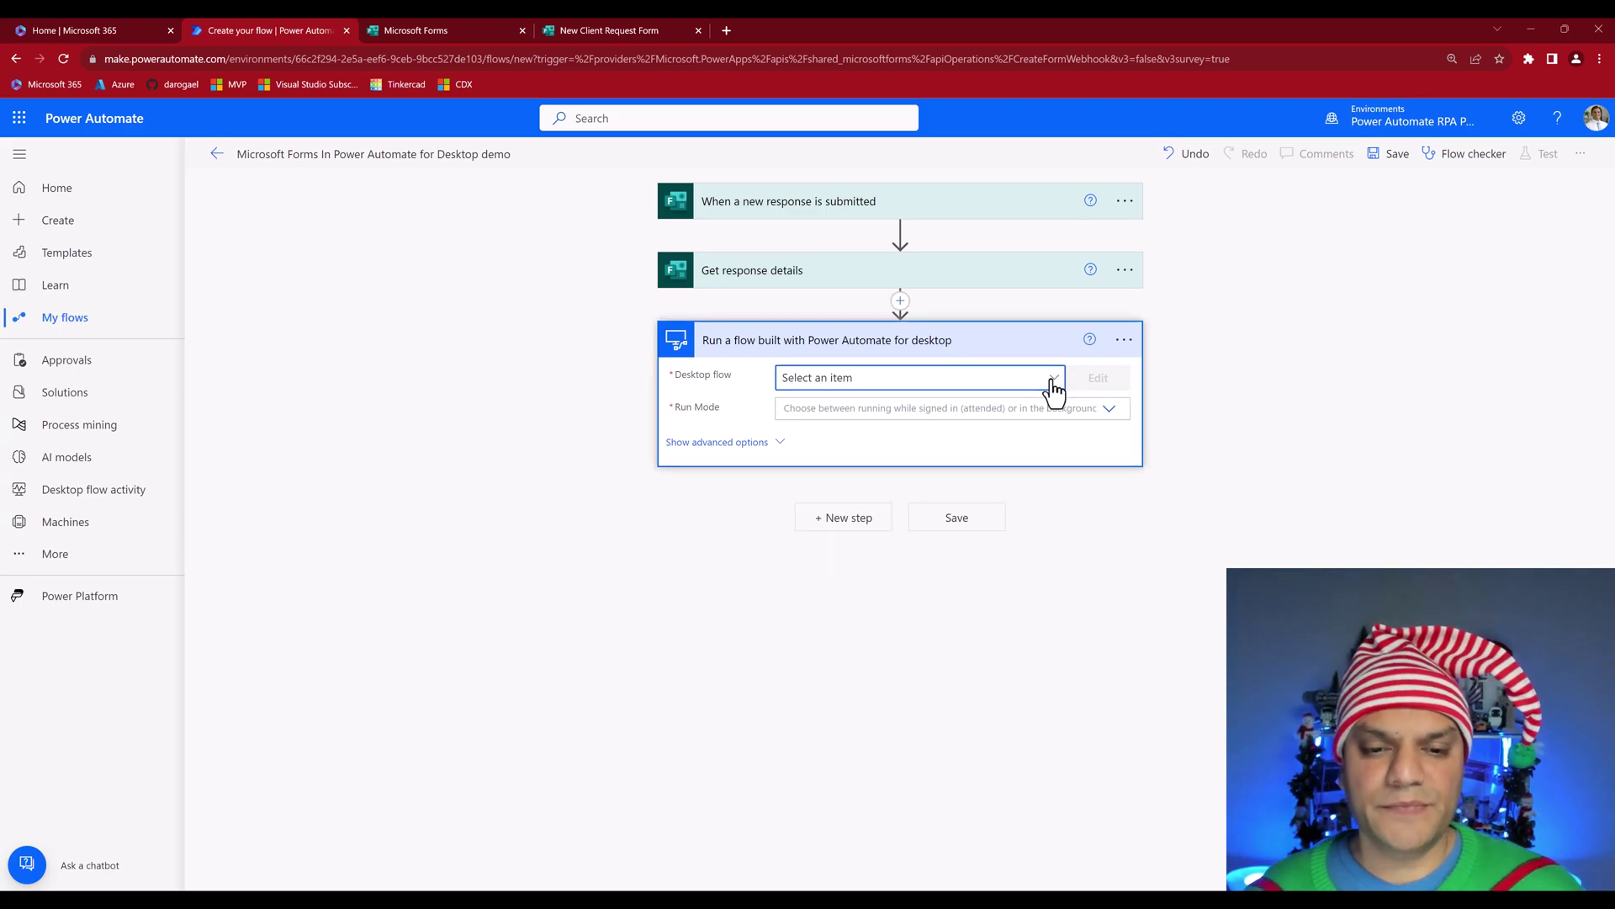
click(1053, 392)
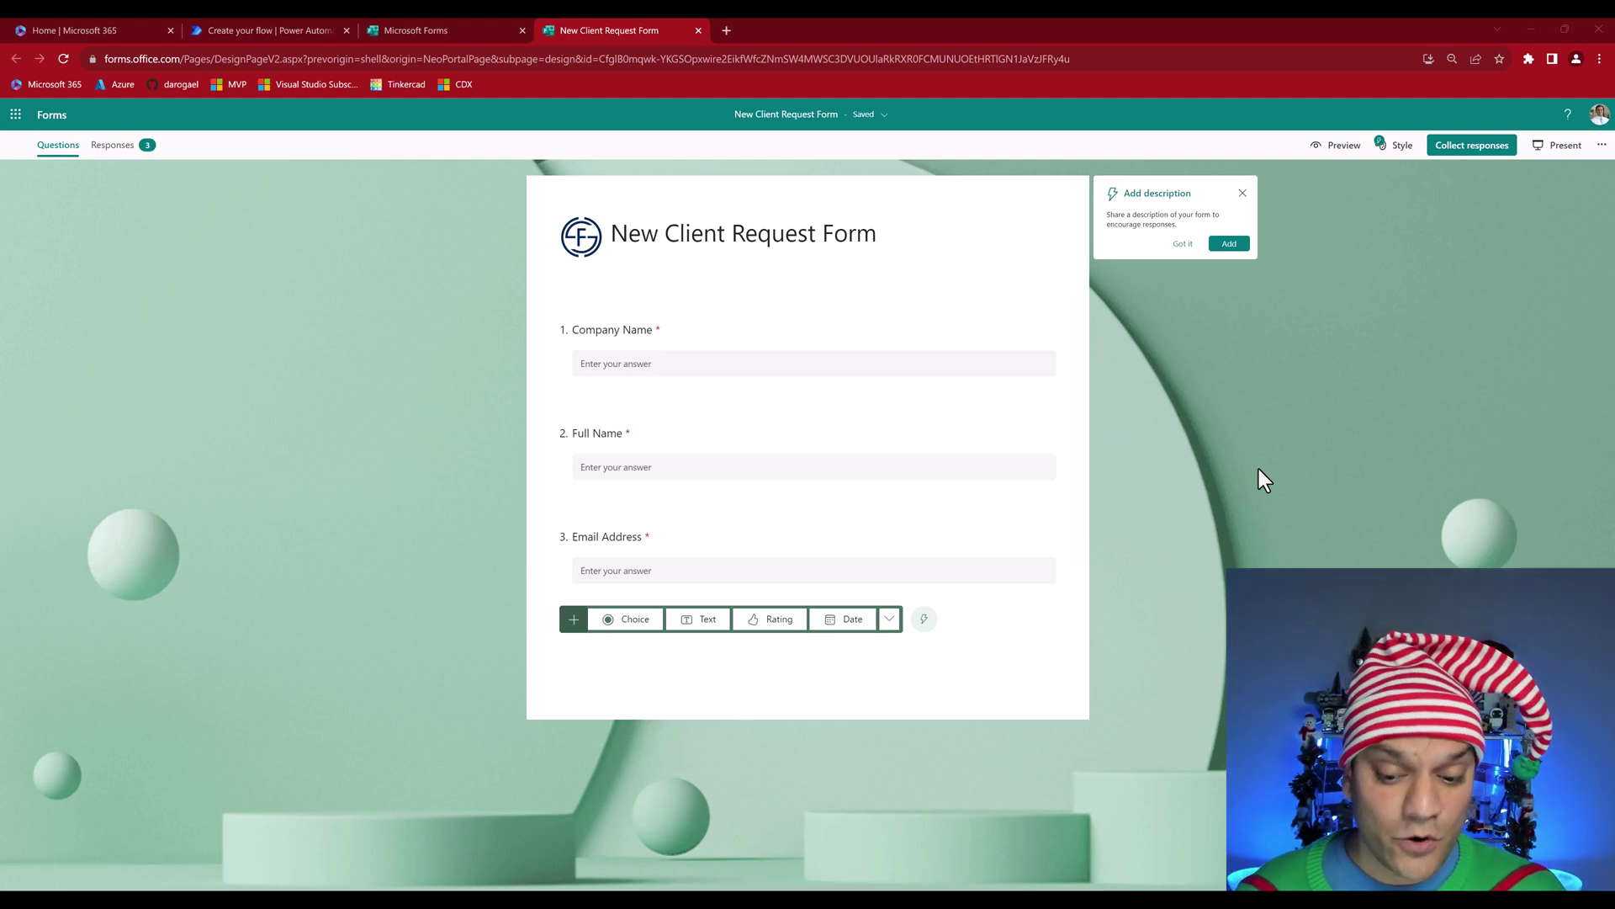
- Create a new desktop flow named 'Power automate desktop with MSFT Forms Demo'
mouse_move(1003, 900)
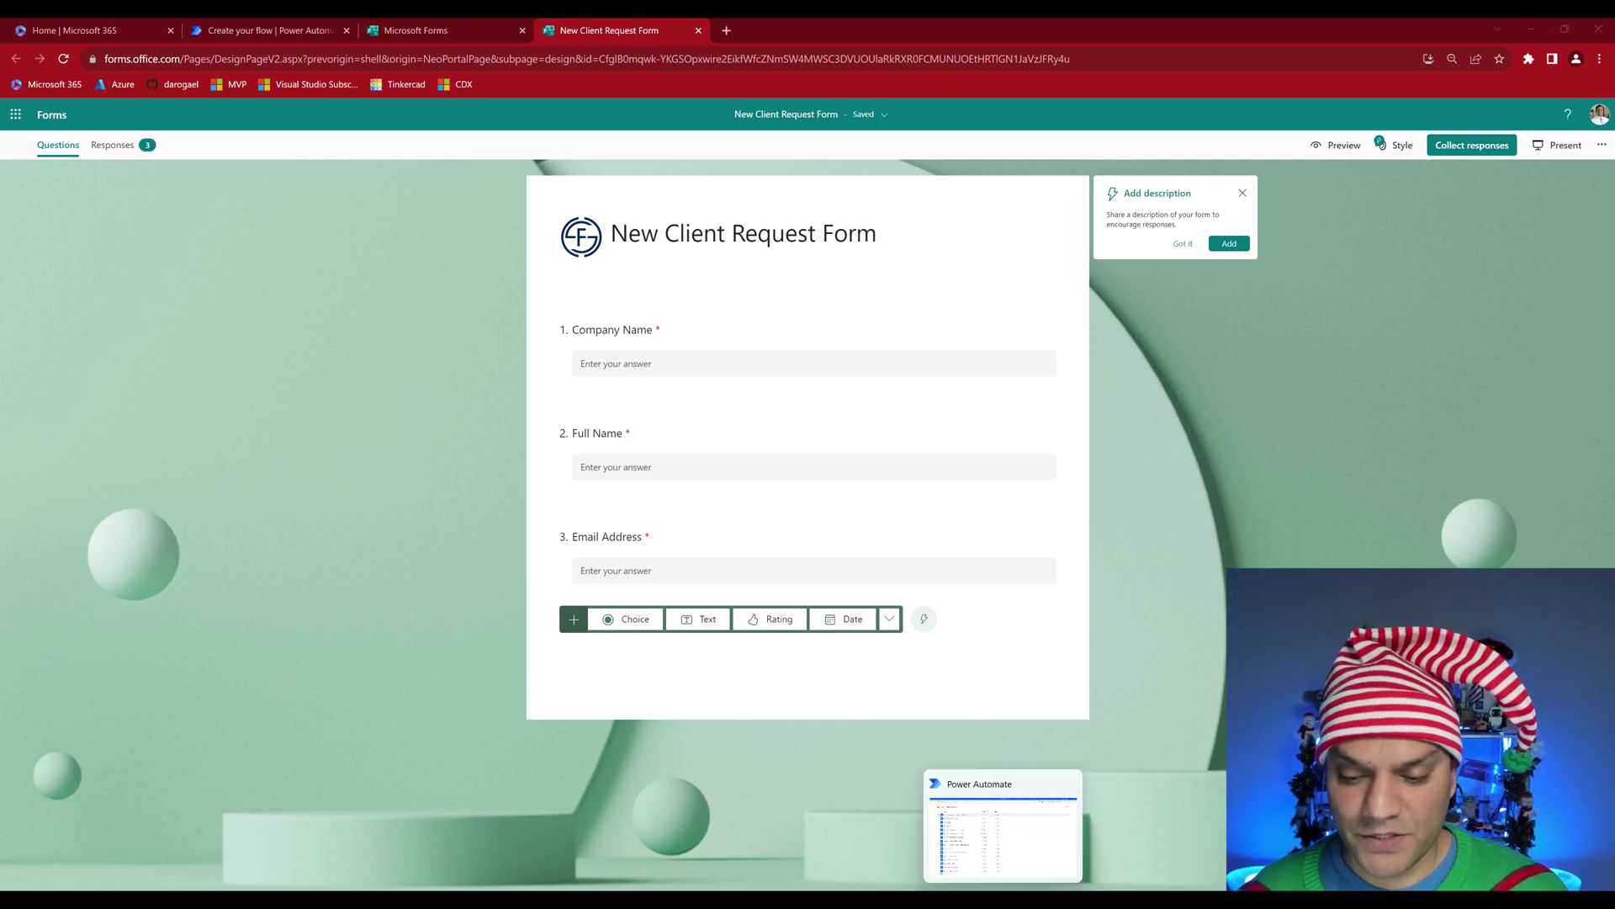
click(1008, 824)
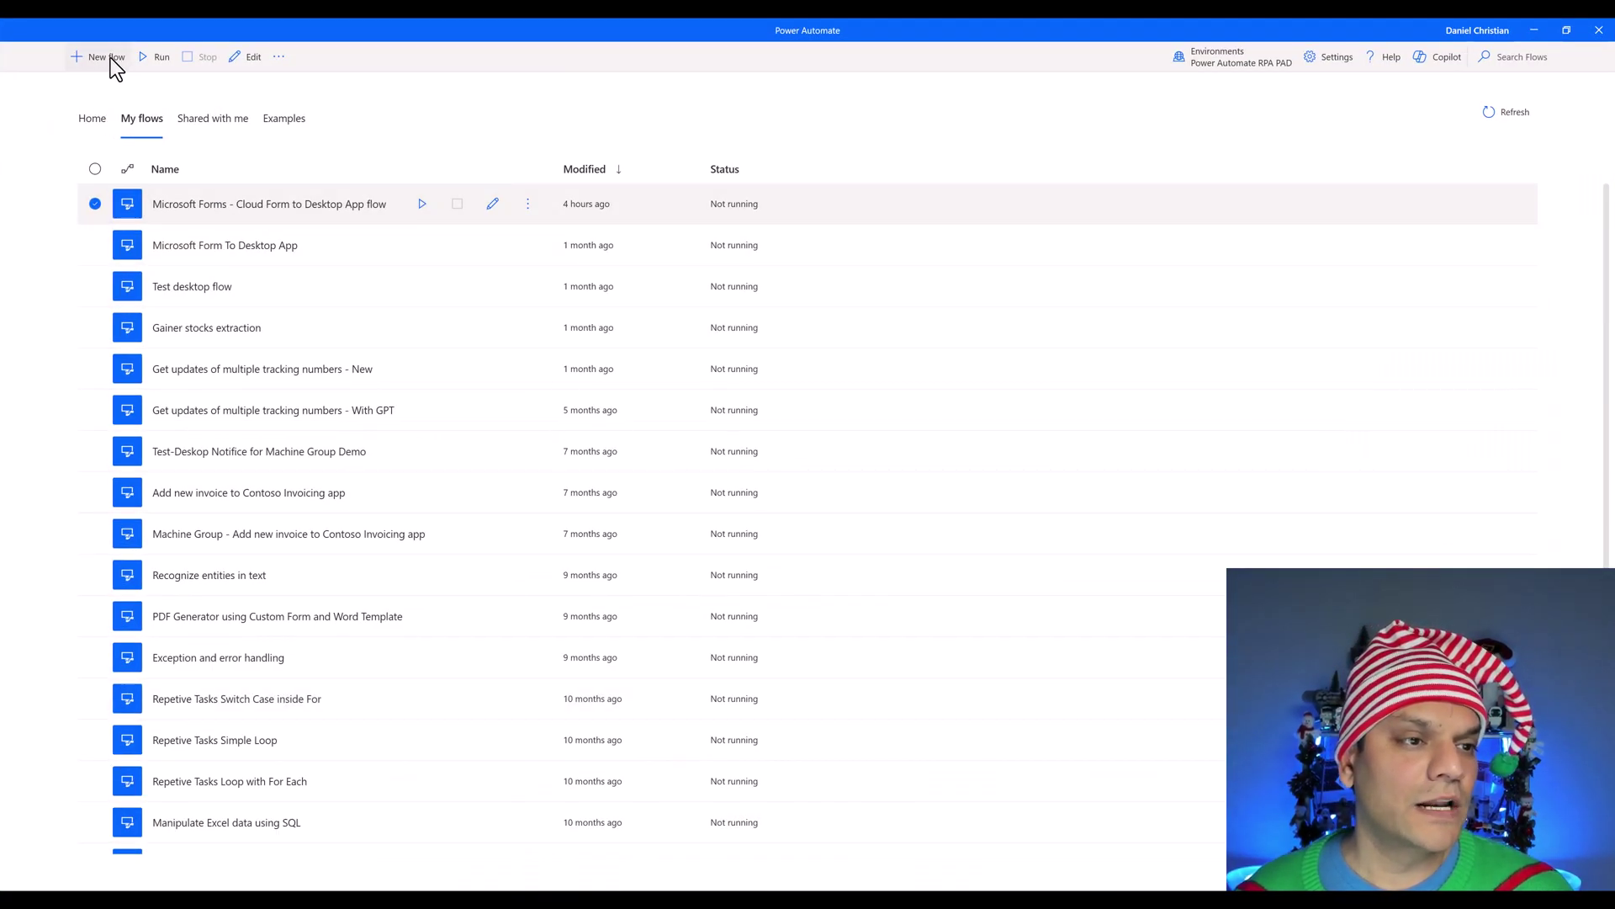
click(109, 57)
text(Power automate desktop with MSFT Forms Demo)
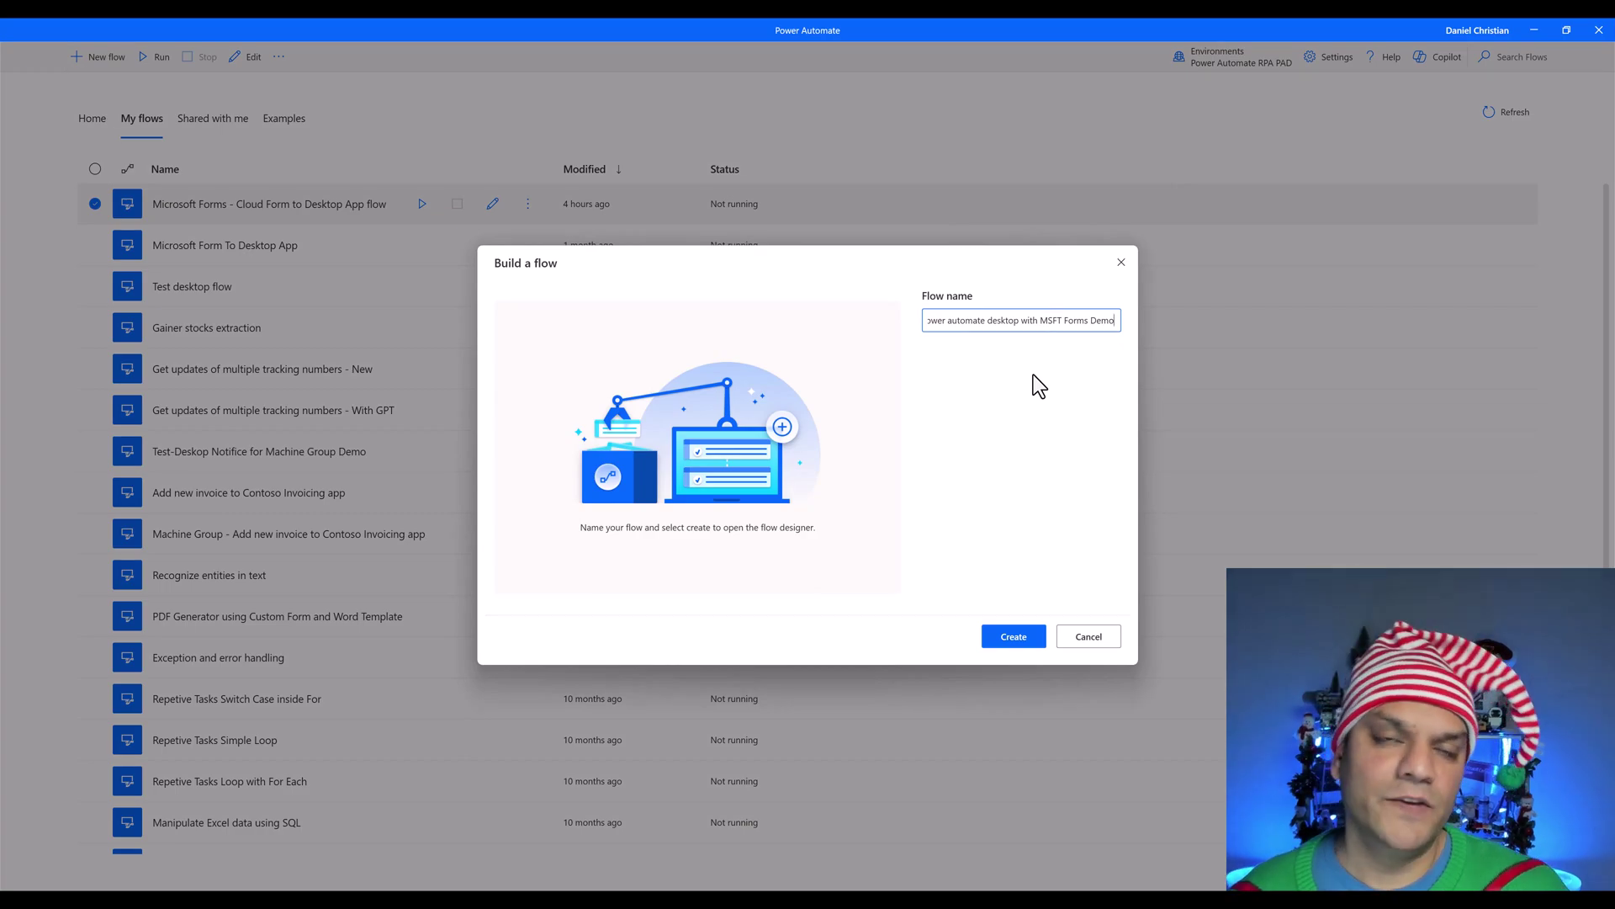
click(1007, 638)
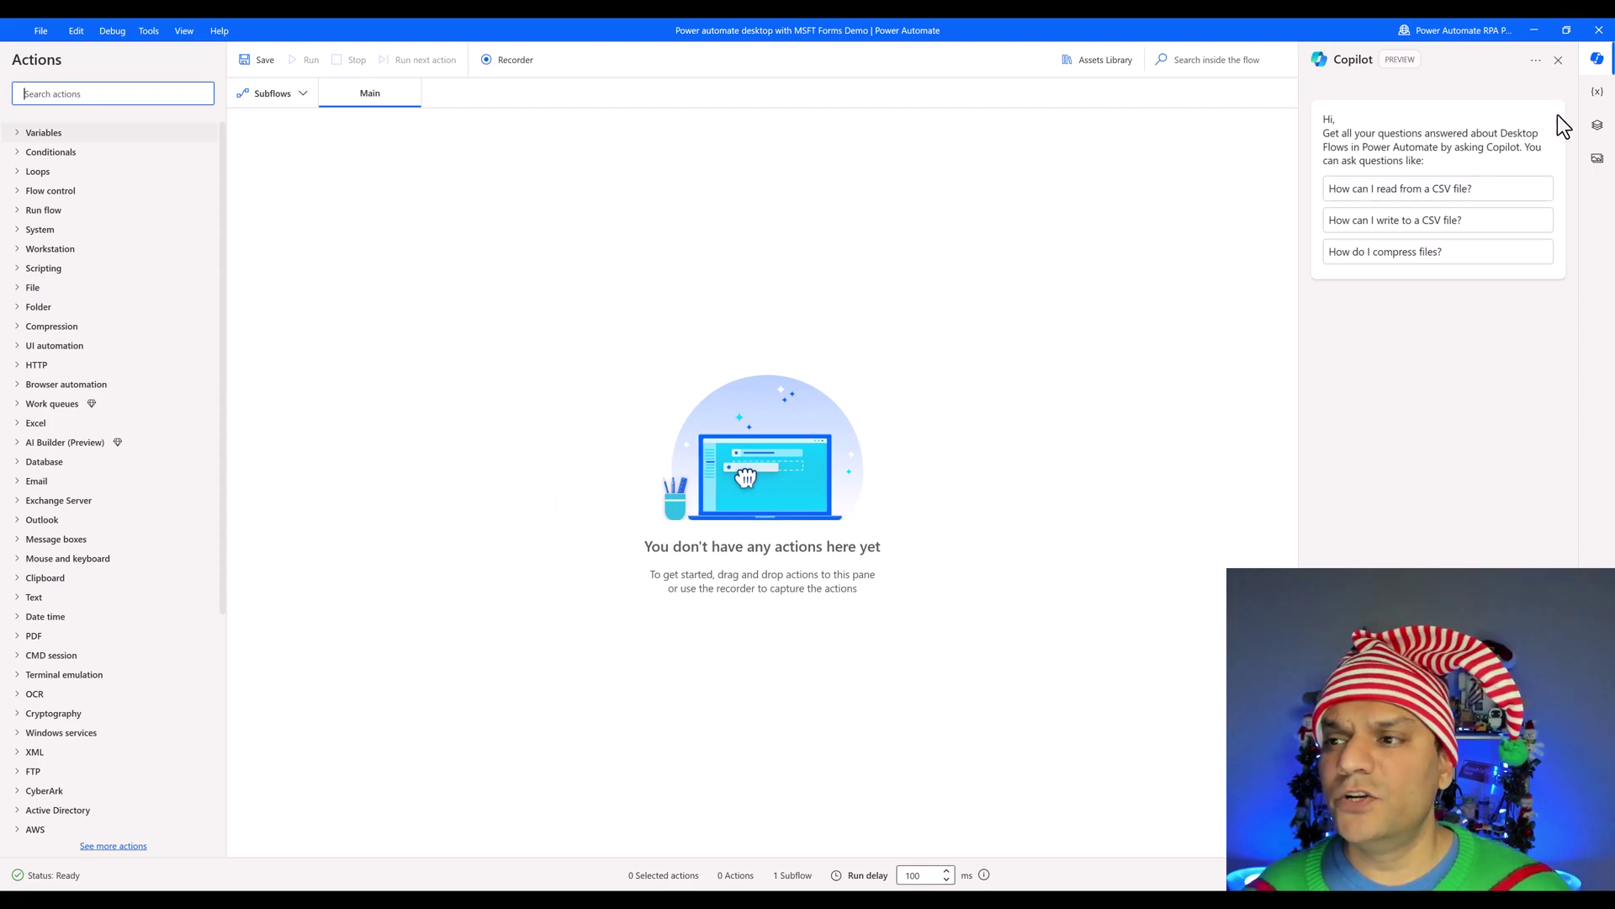
- Close Copilot and save a Text input variable varFormID with external name 'Form ID'
click(1559, 60)
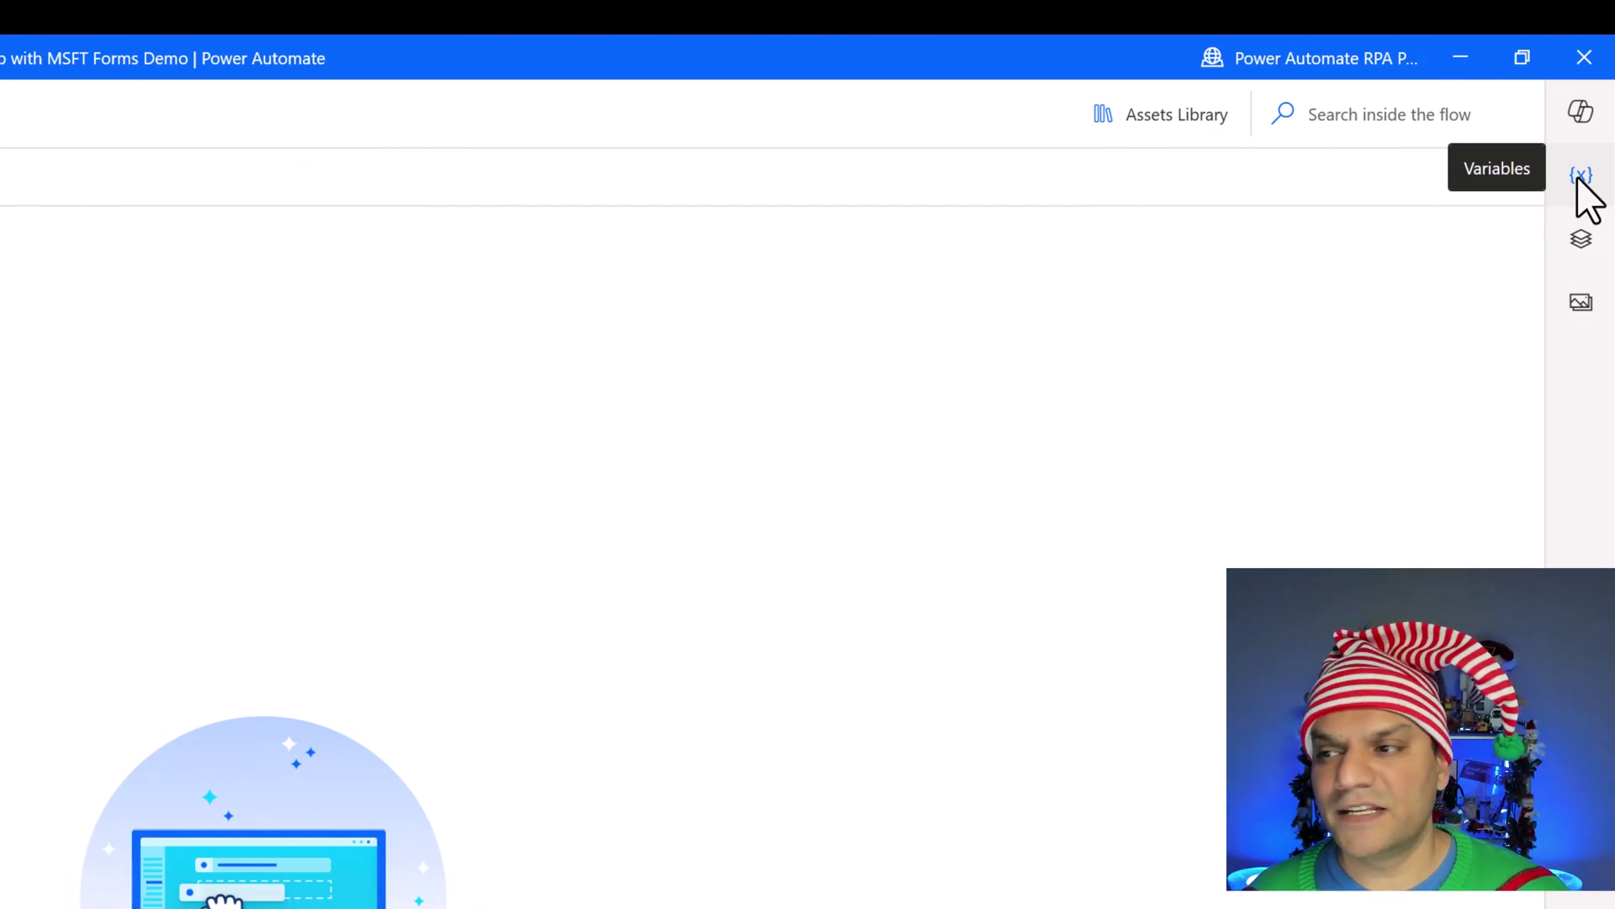
click(1581, 175)
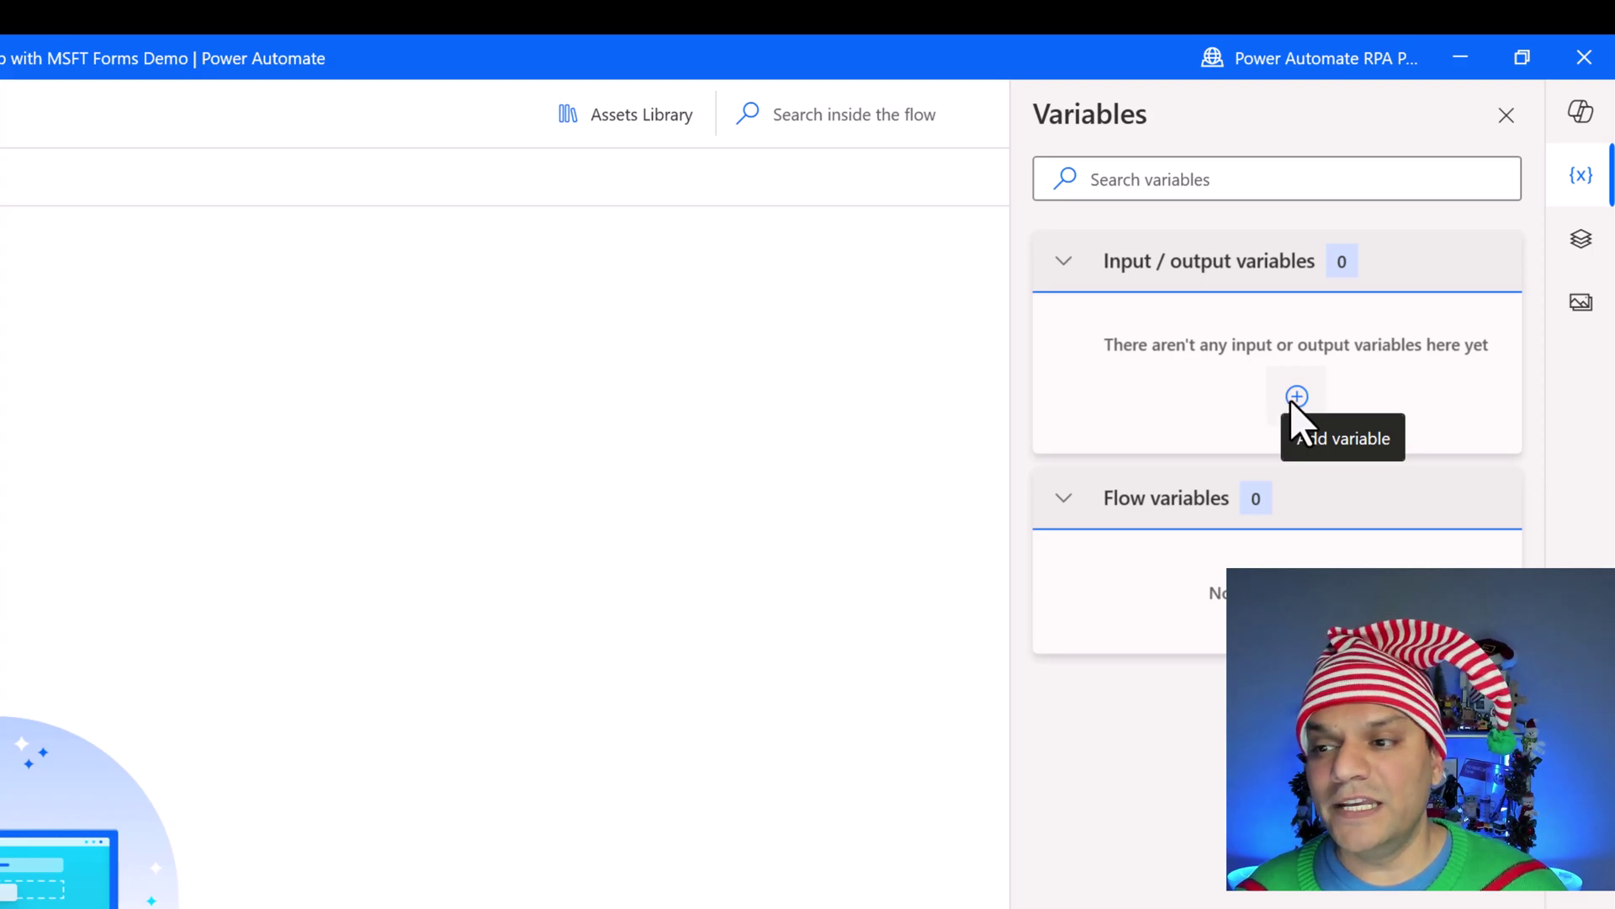
click(1283, 404)
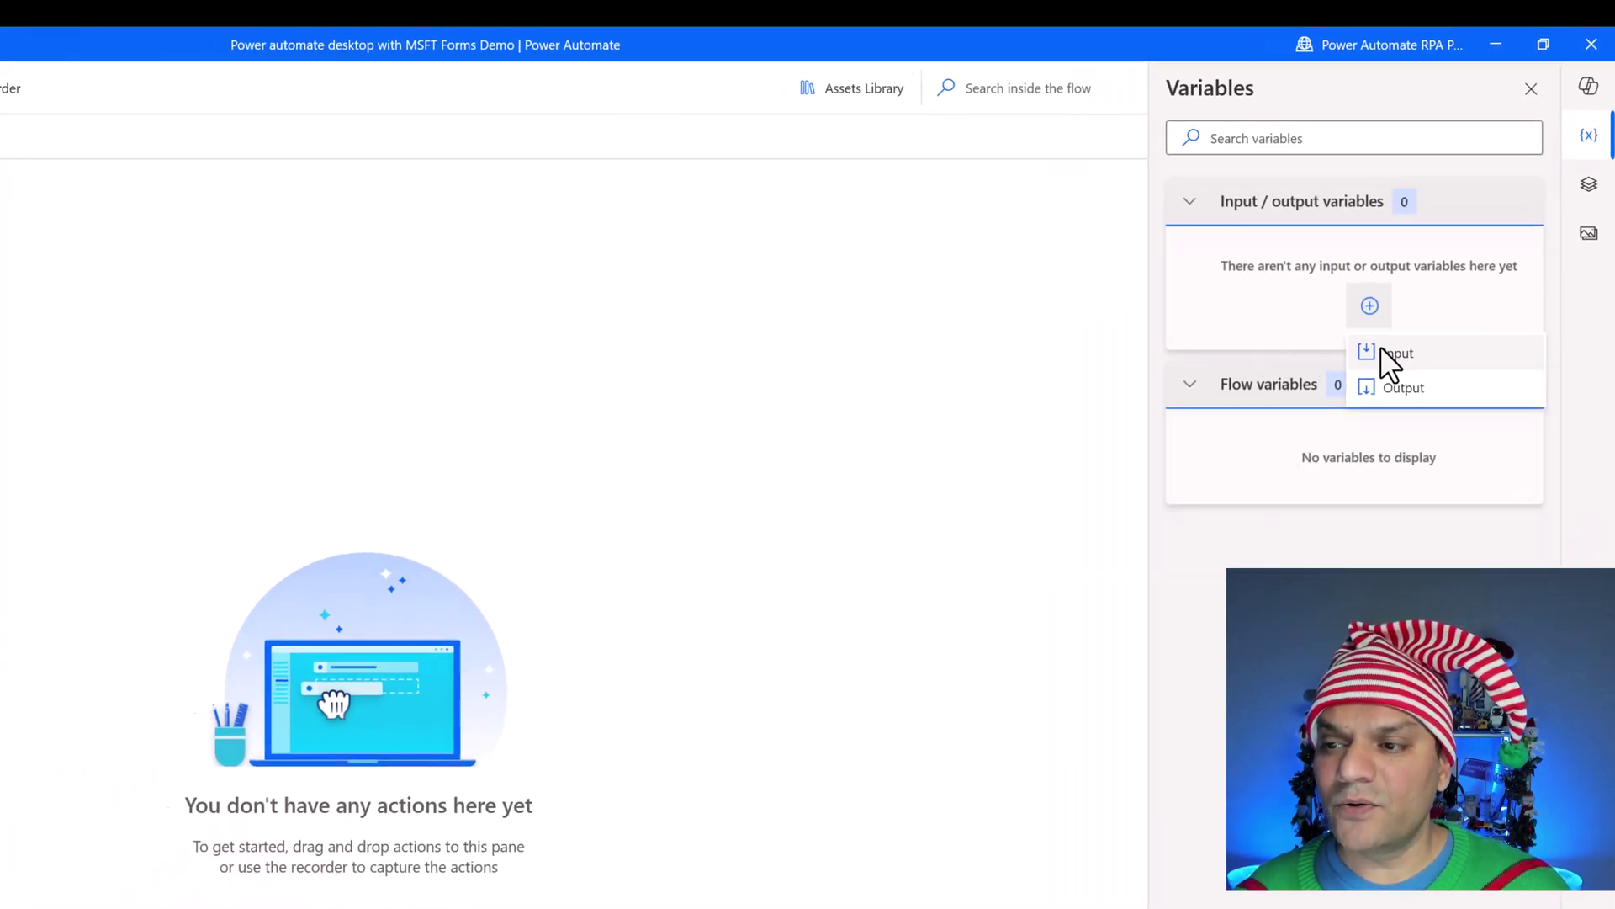
click(1397, 354)
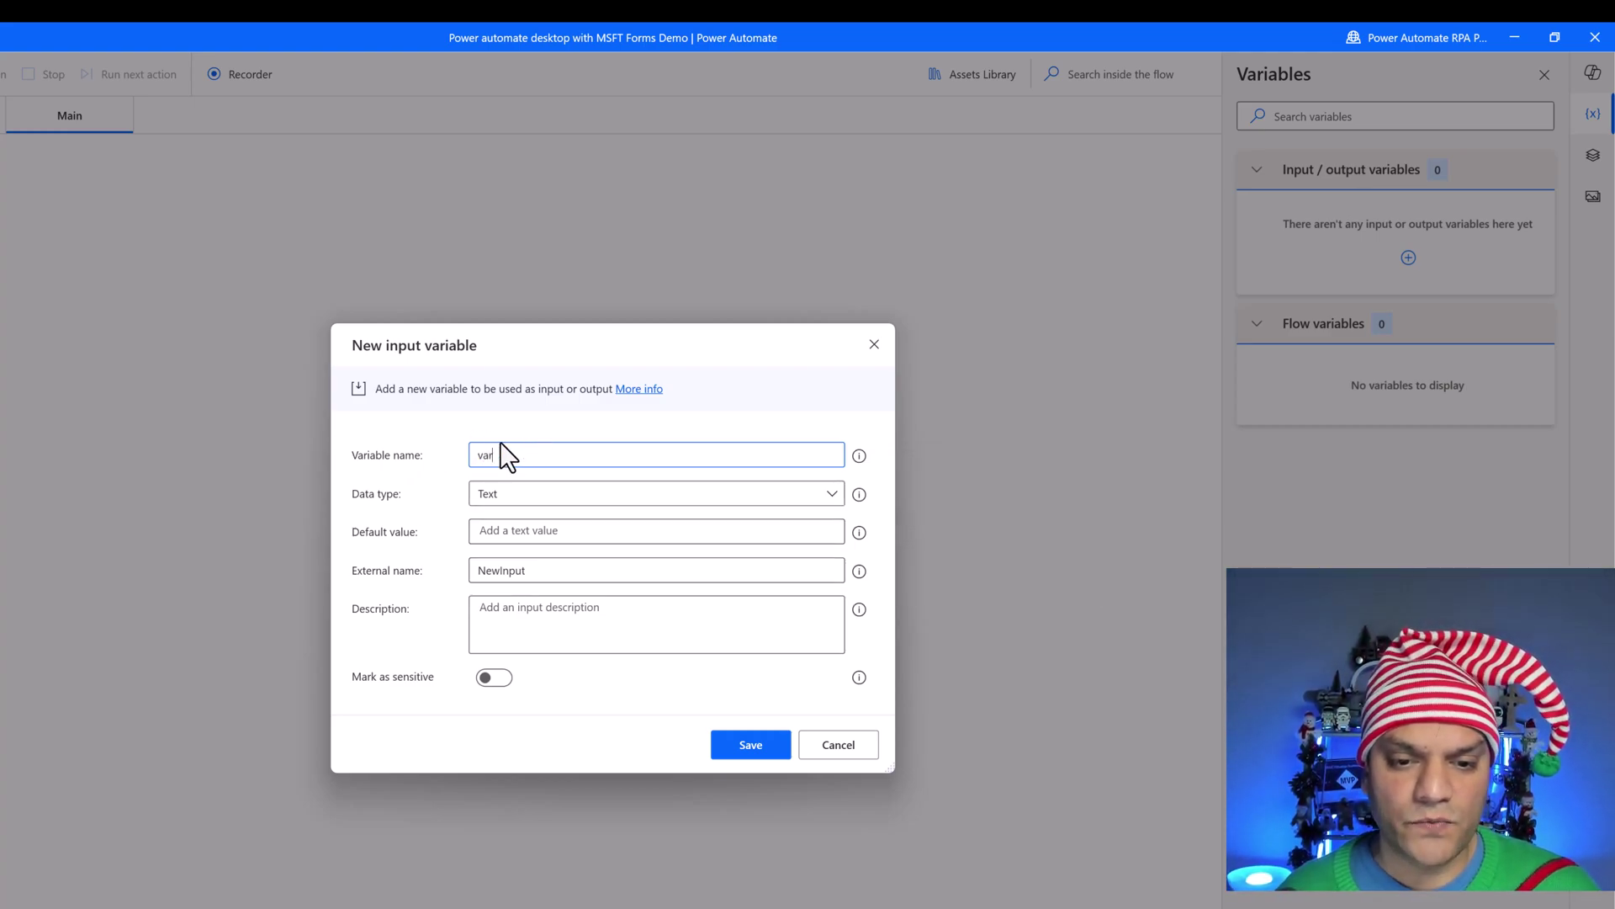
text(FormID)
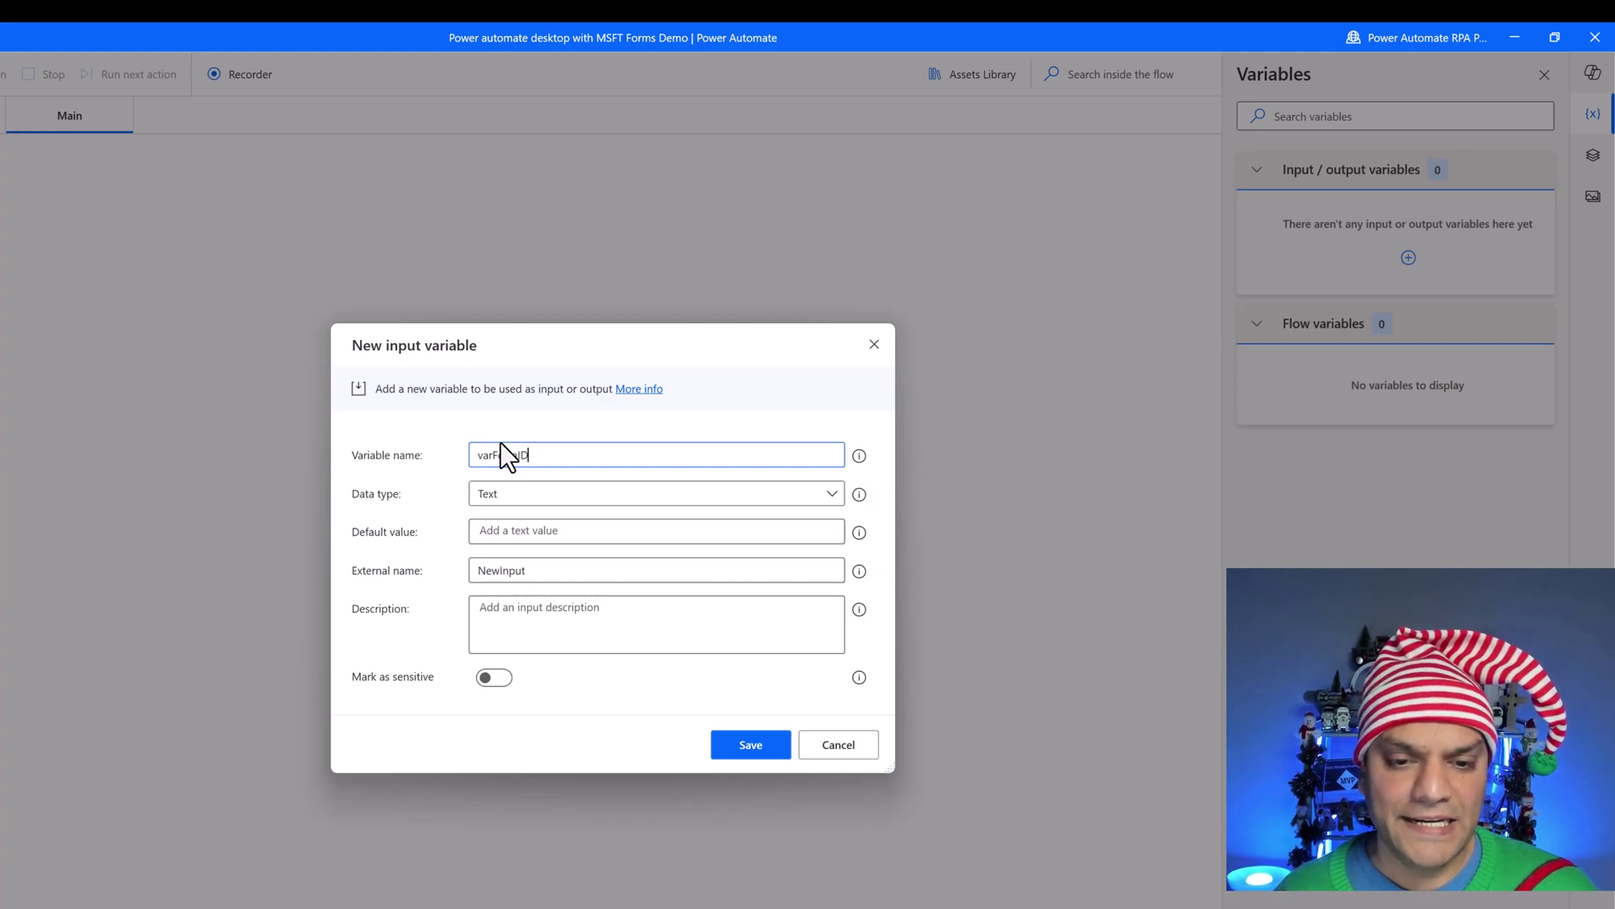
key(Tab)
key(Tab)
click(538, 576)
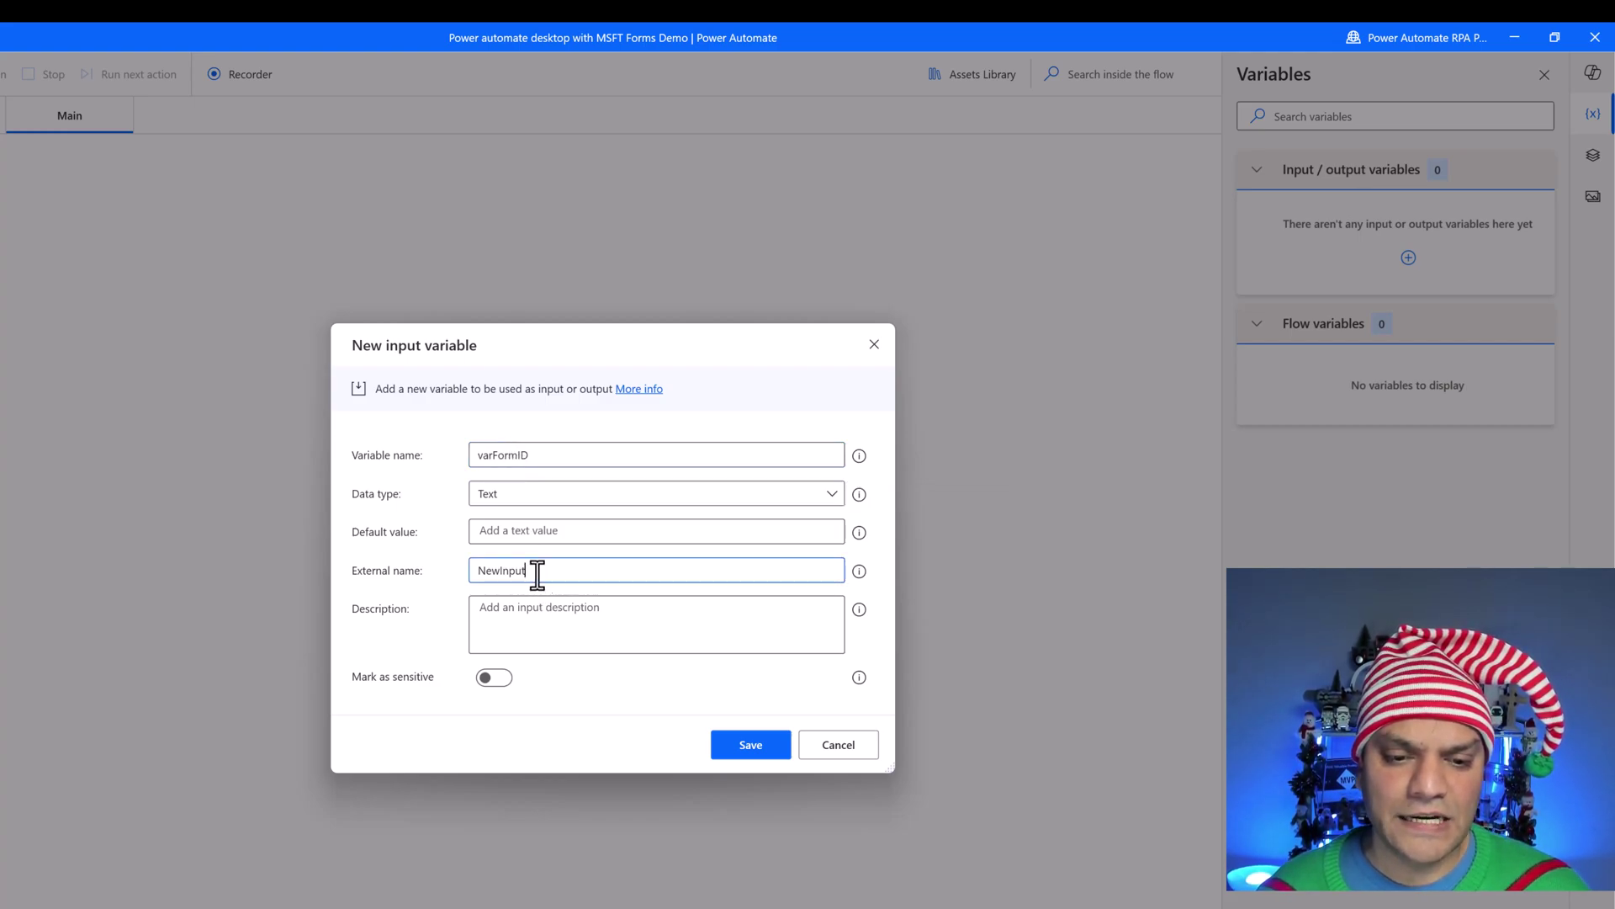
drag(538, 576, 472, 567)
key(BackSpace)
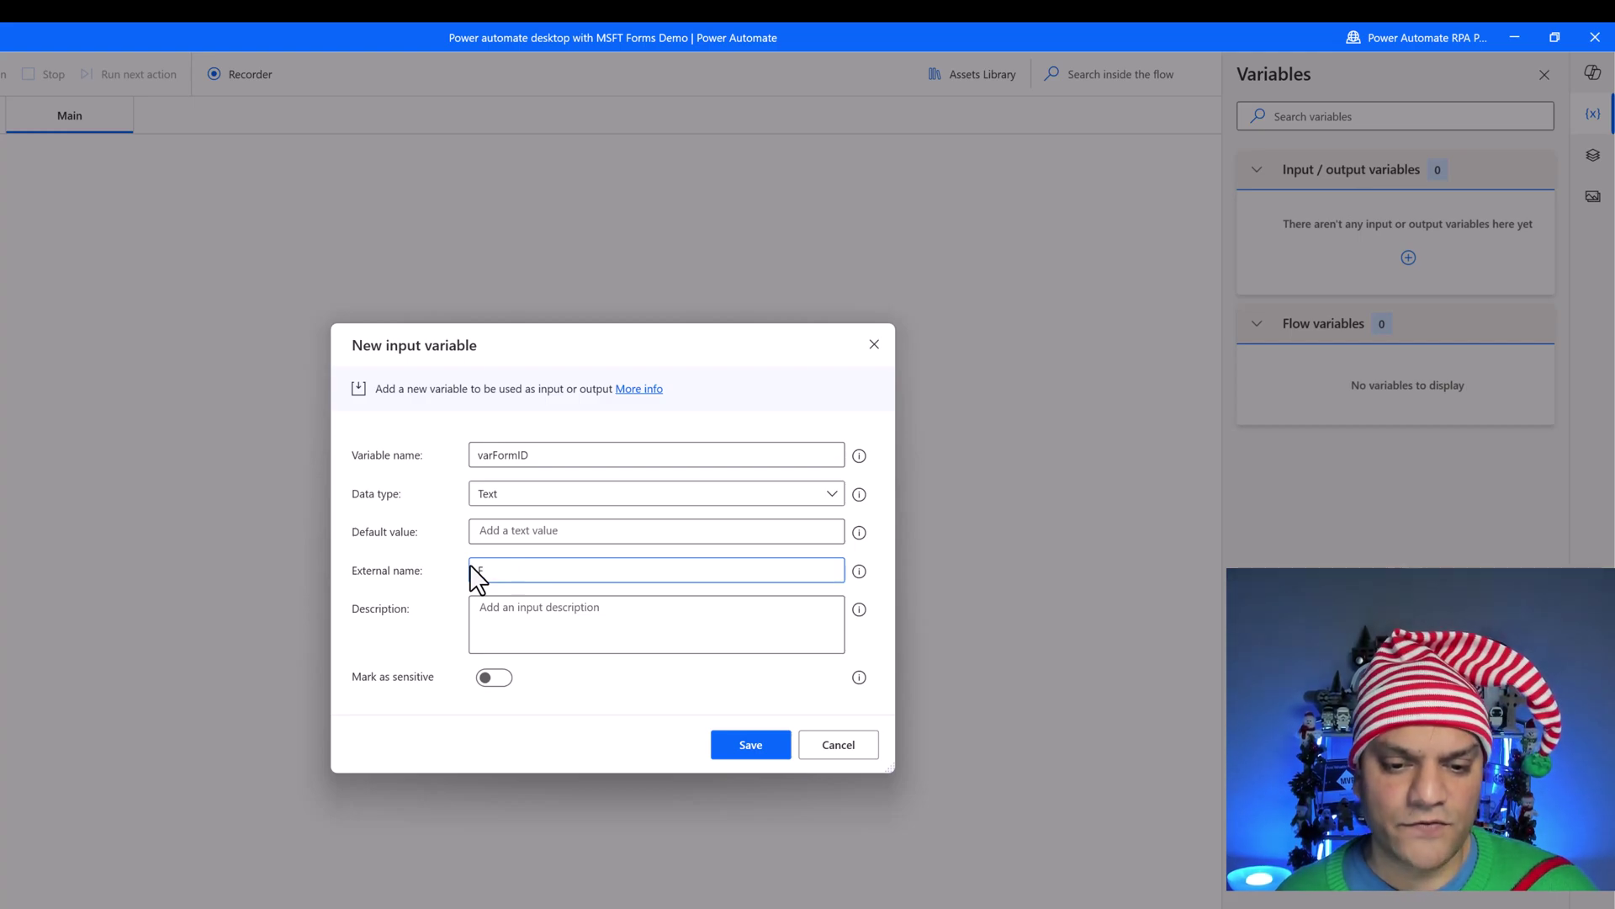
text(Form ID)
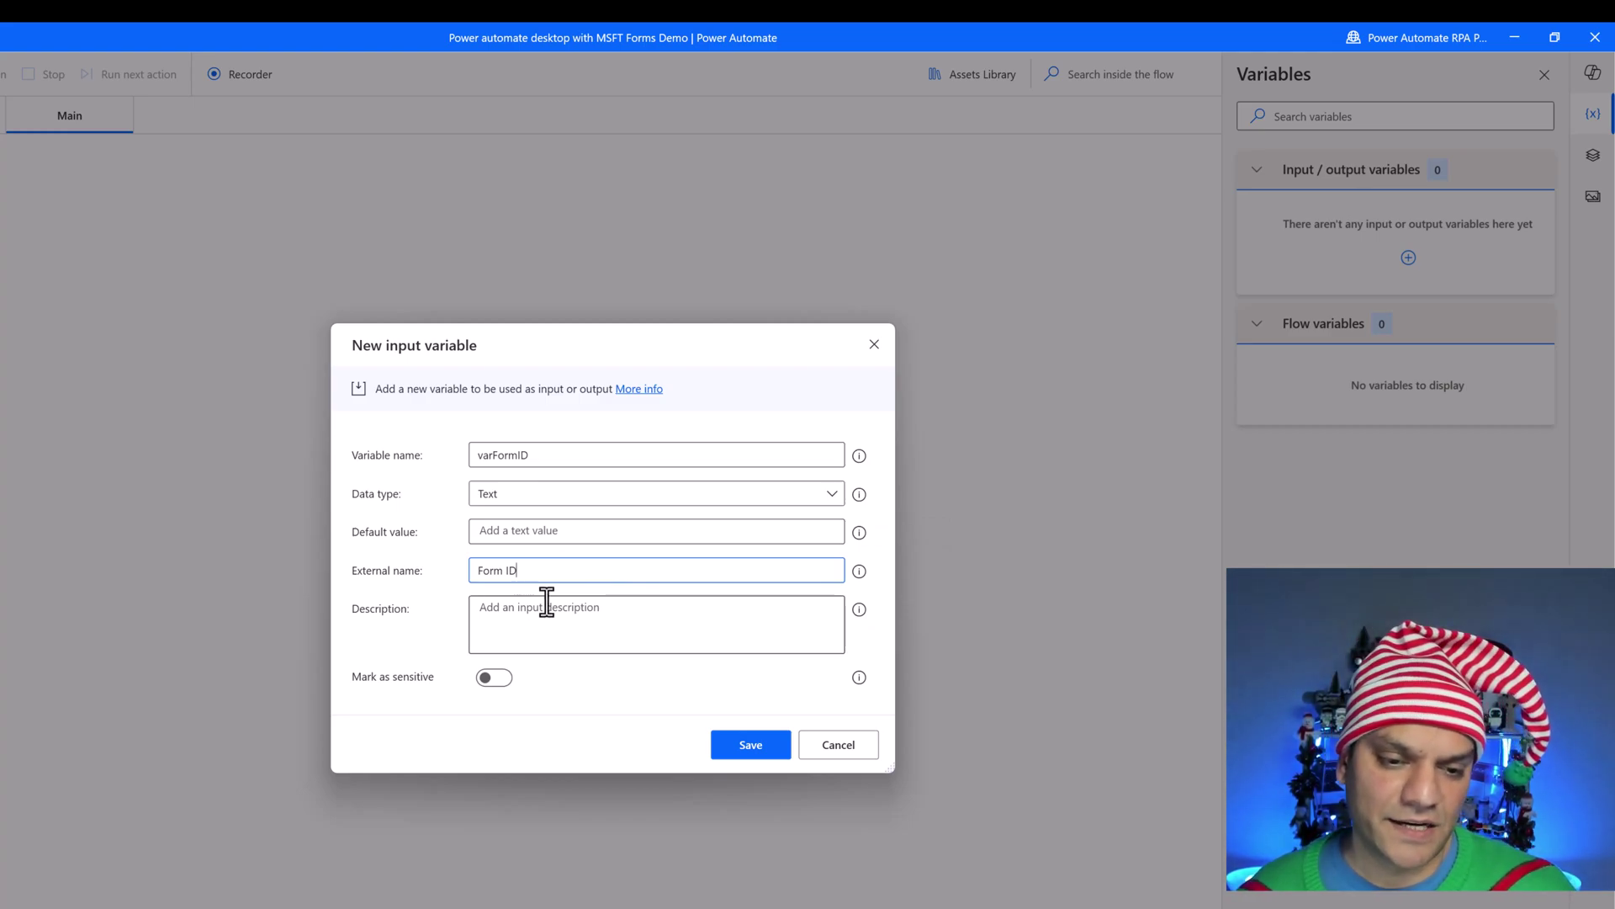
click(734, 742)
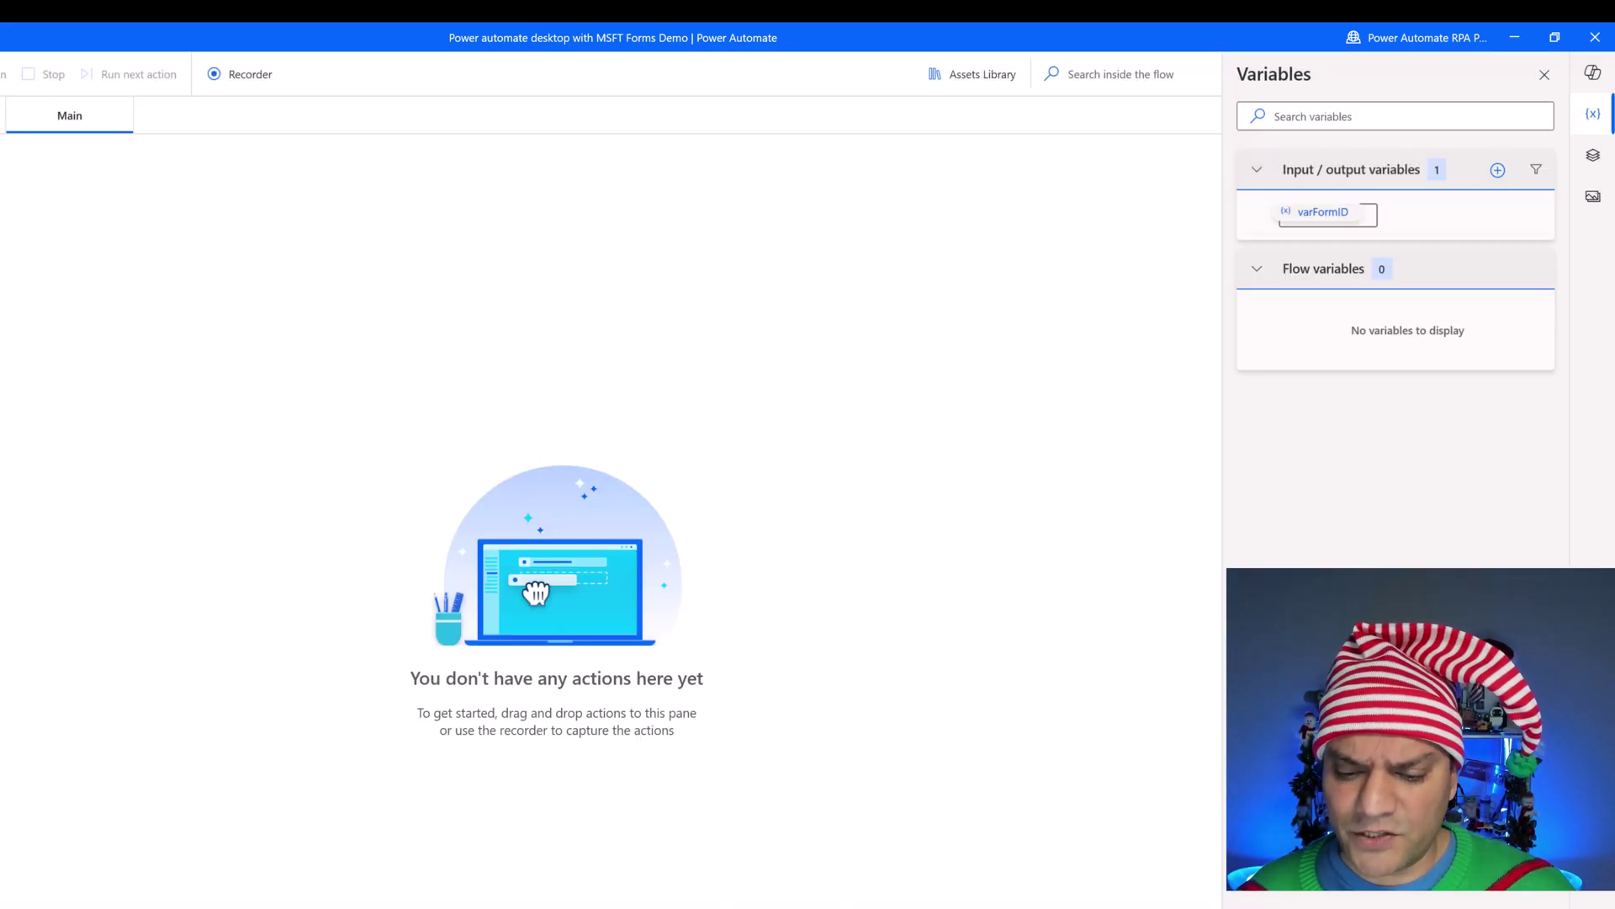
key(alt+Tab)
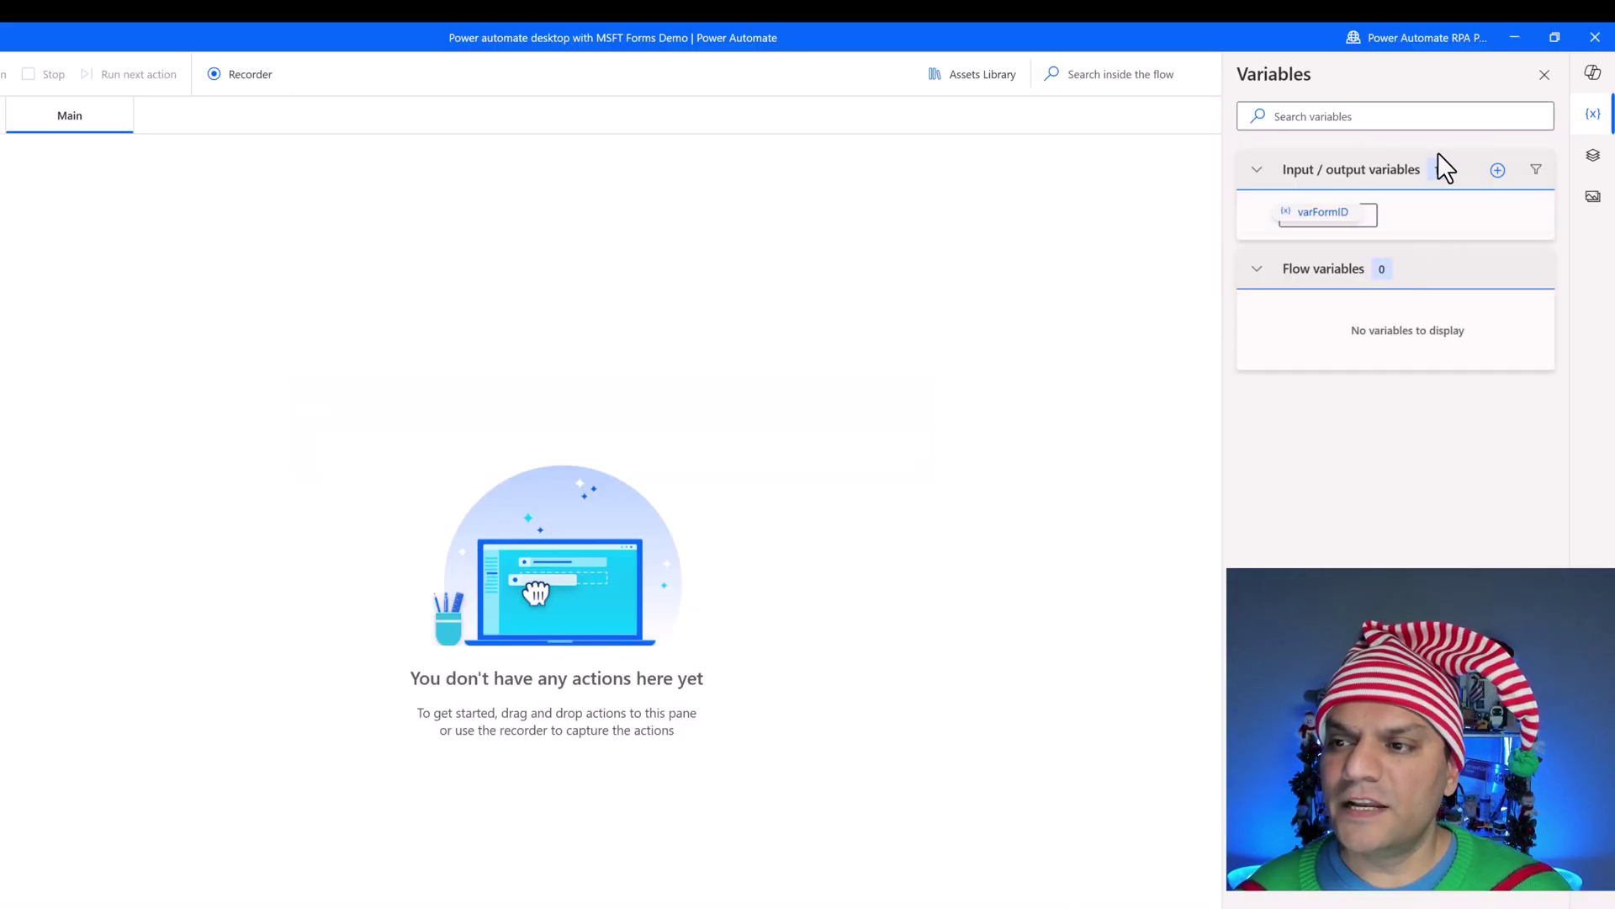
- Save a second input variable, varCompanyName, with external name 'Company Name'
click(1496, 171)
click(1490, 214)
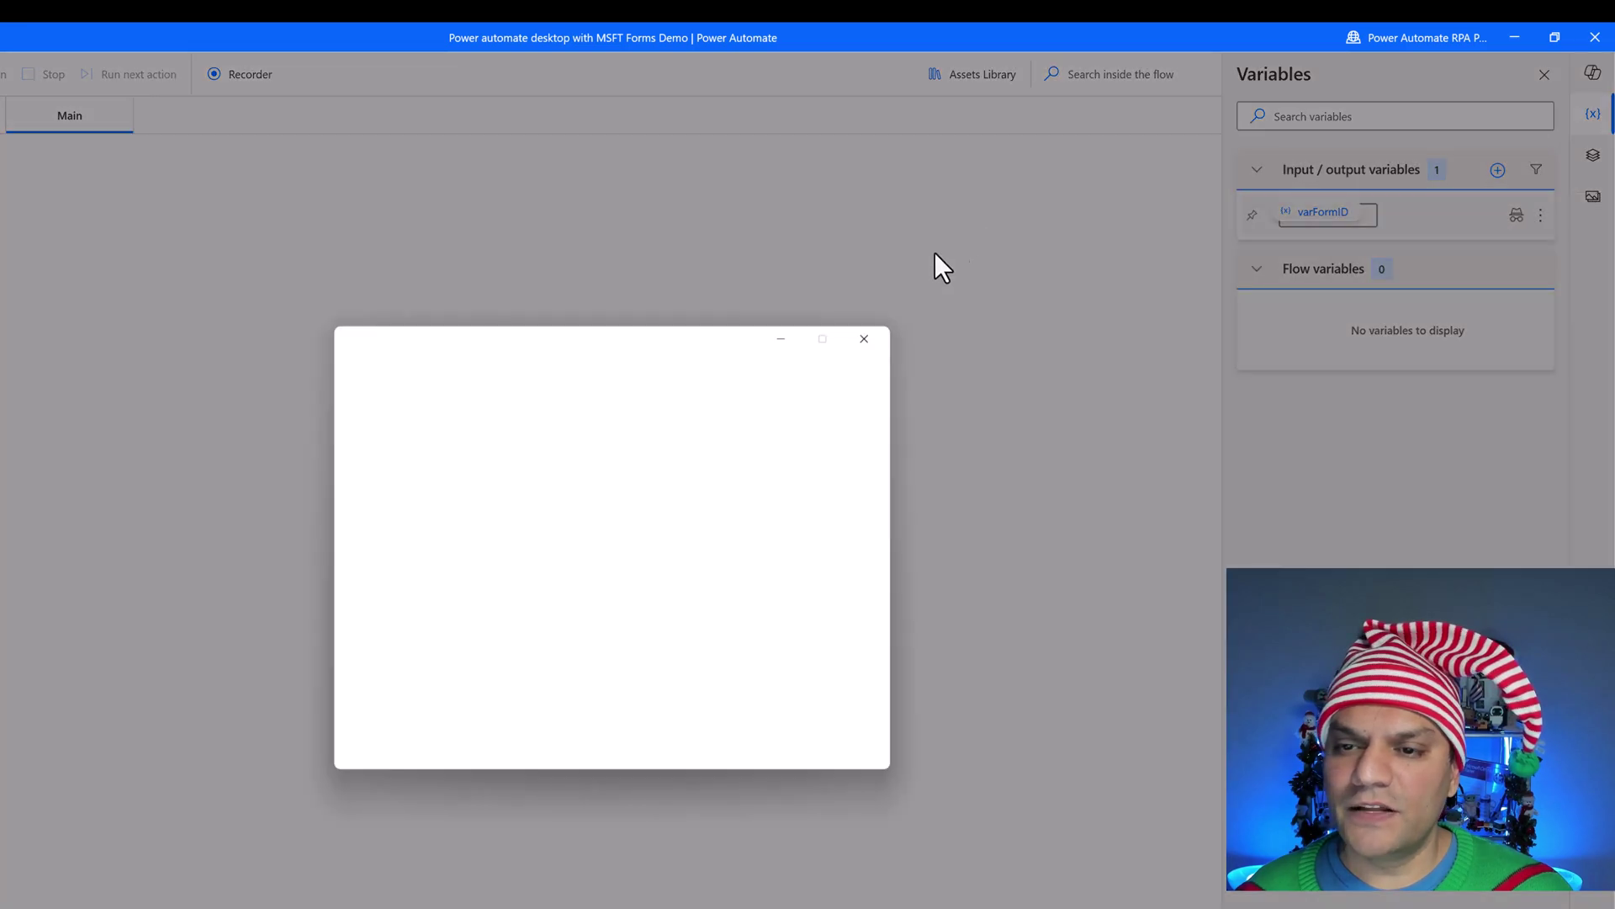
drag(625, 463, 362, 466)
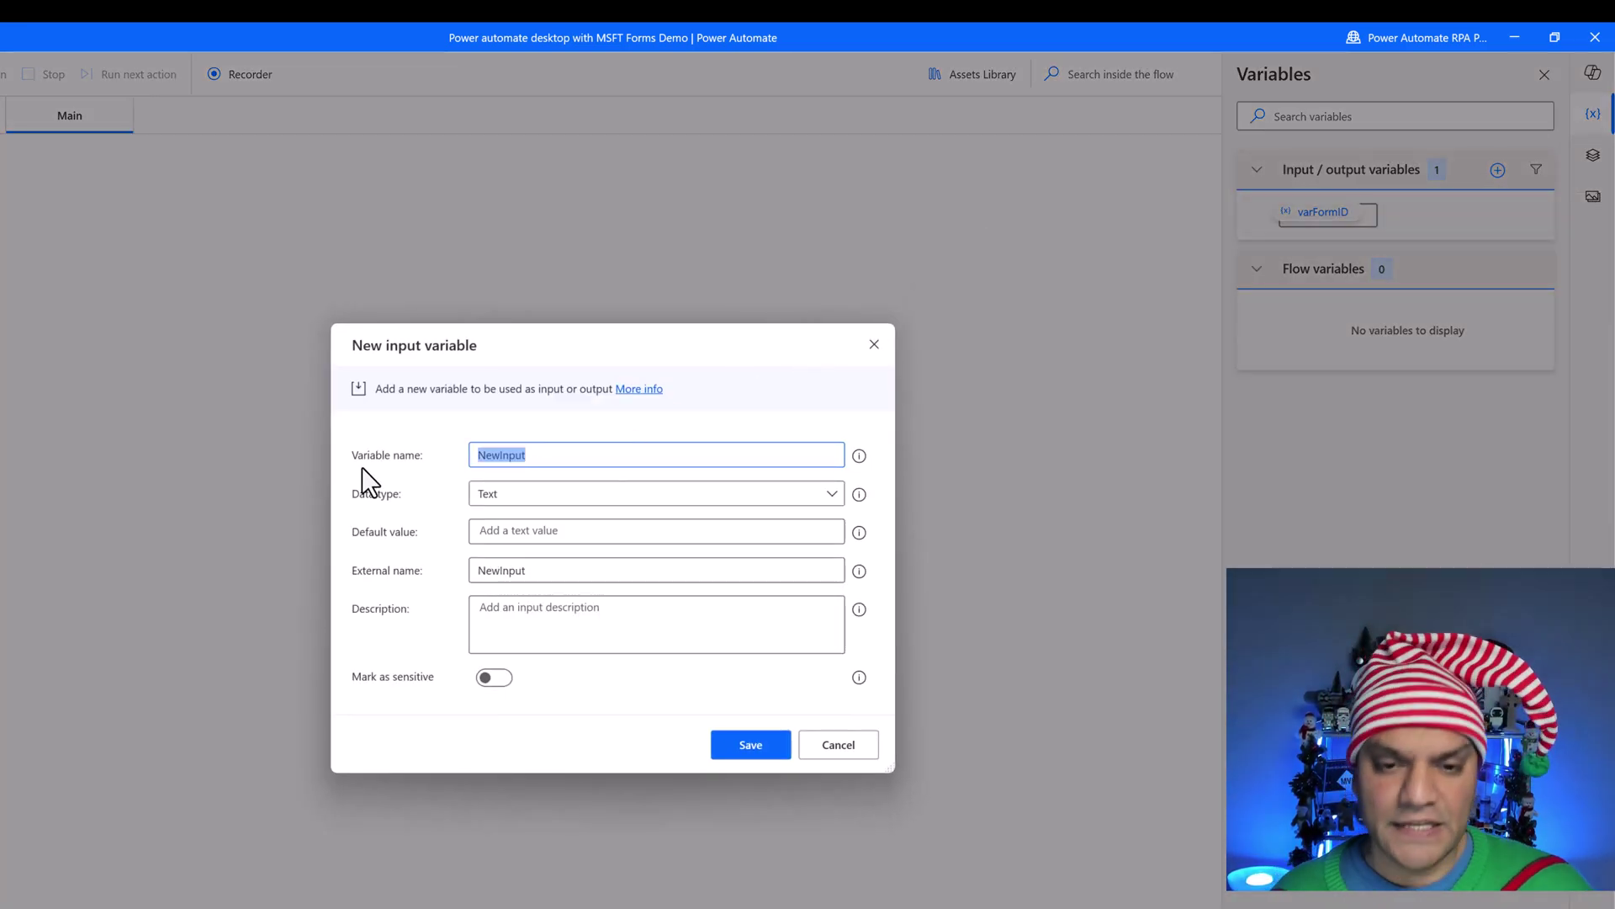
text(C)
key(BackSpace)
text(var)
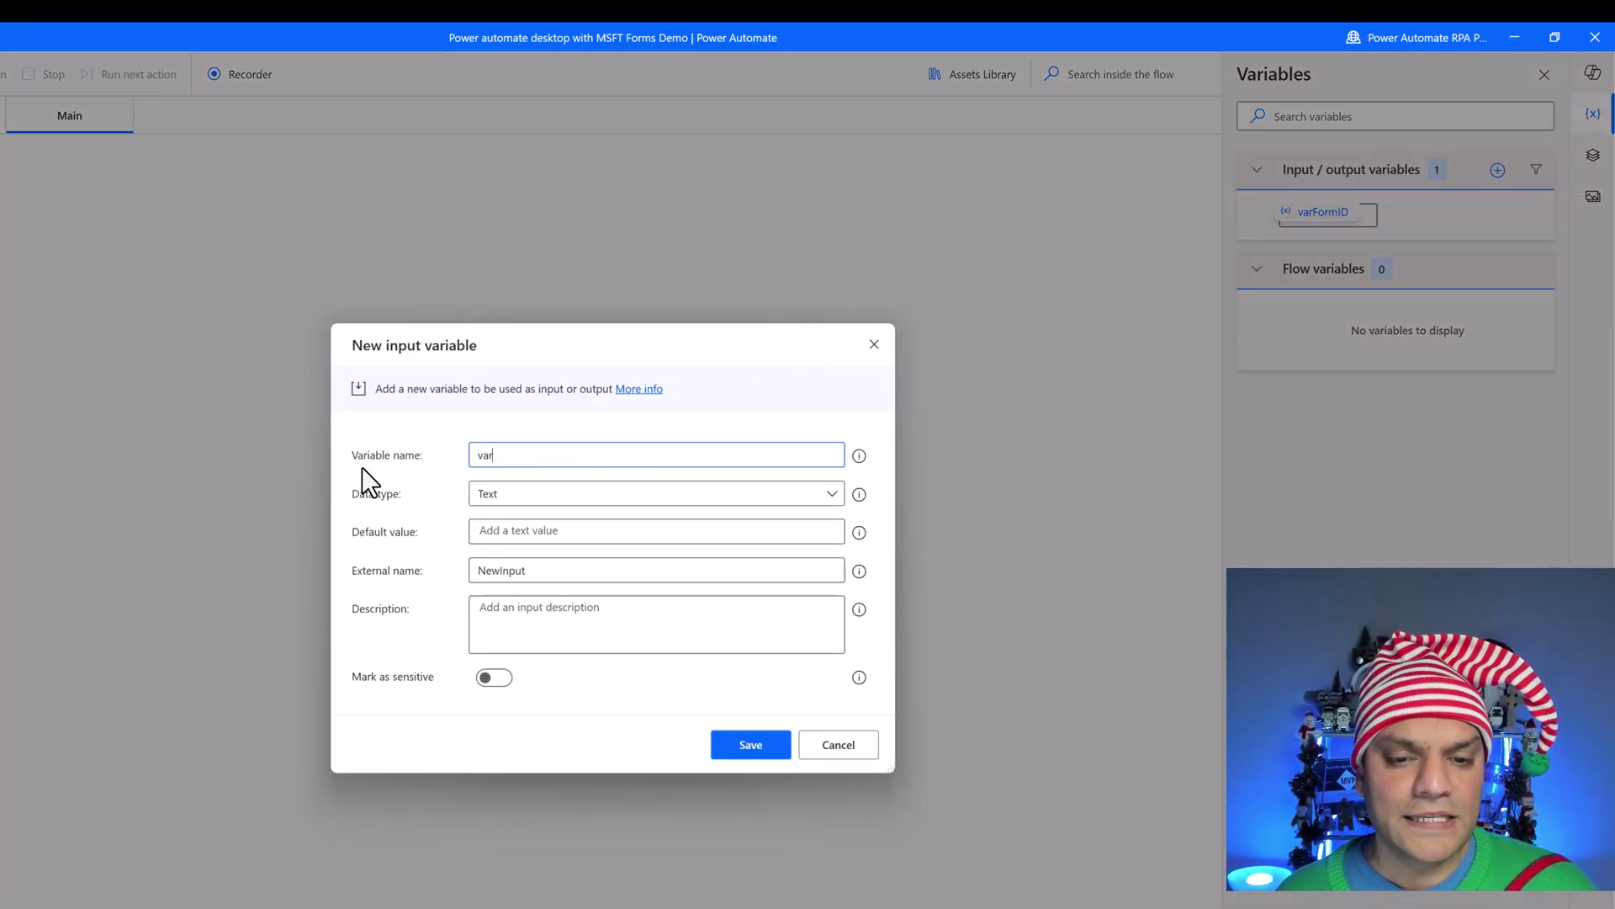
text(Company Na)
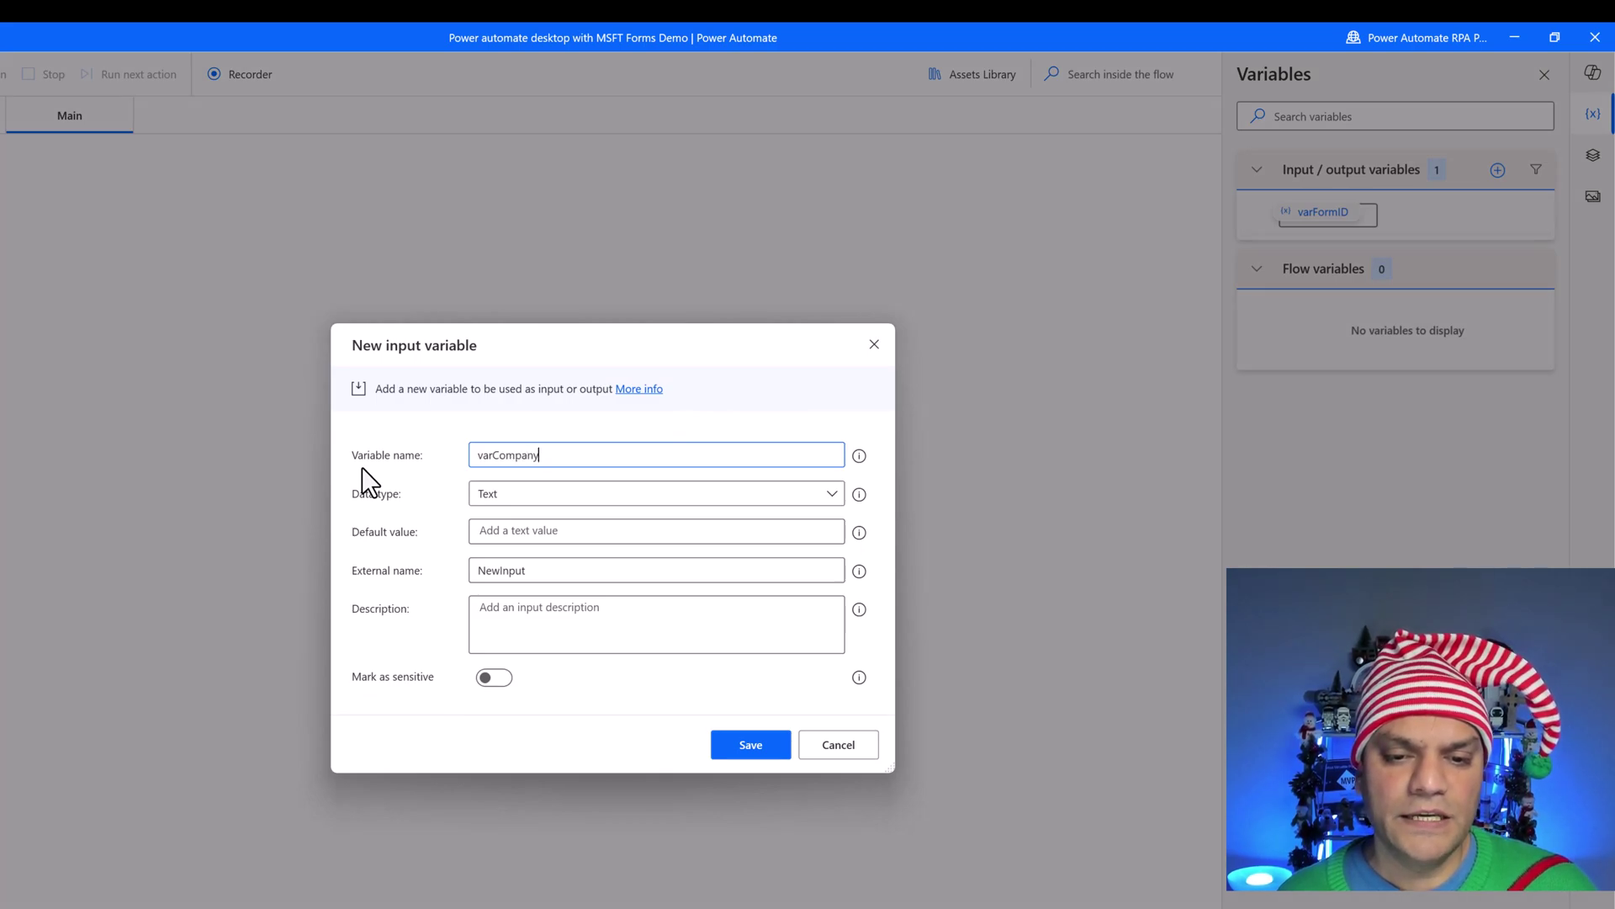
key(BackSpace)
key(BackSpace)
key(BackSpace)
text(Name)
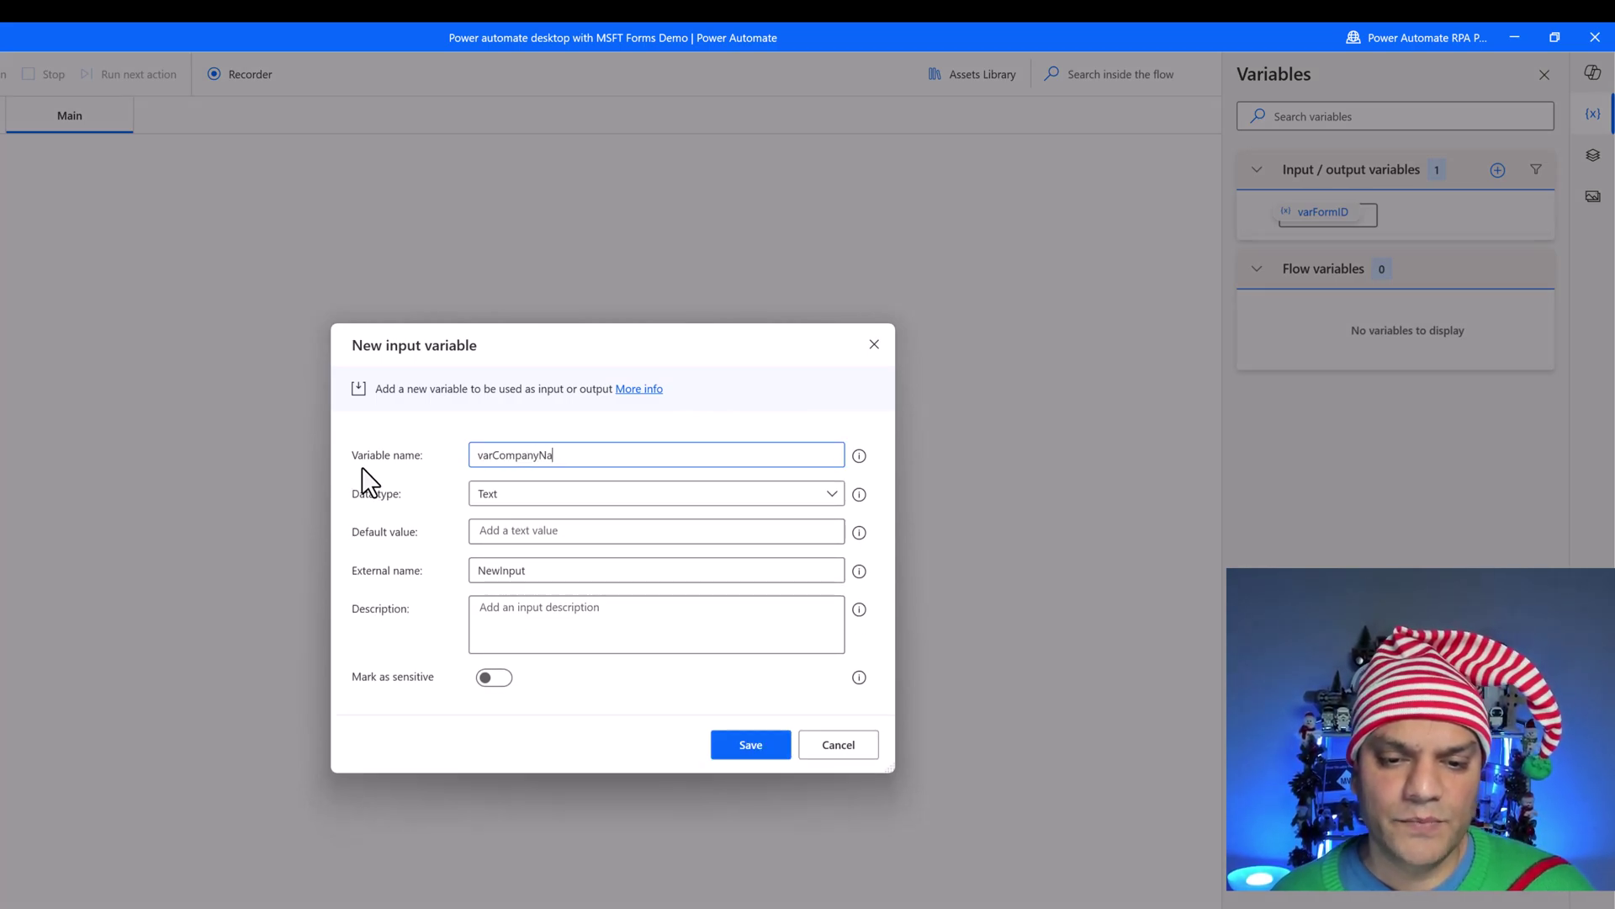
key(shift+Left)
key(shift+Left)
key(shift+Left)
key(shift+Left)
key(shift+Left)
key(shift+Left)
key(shift+Left)
key(shift+Left)
key(shift+Left)
key(shift+Left)
key(shift+Left)
key(ctrl+c)
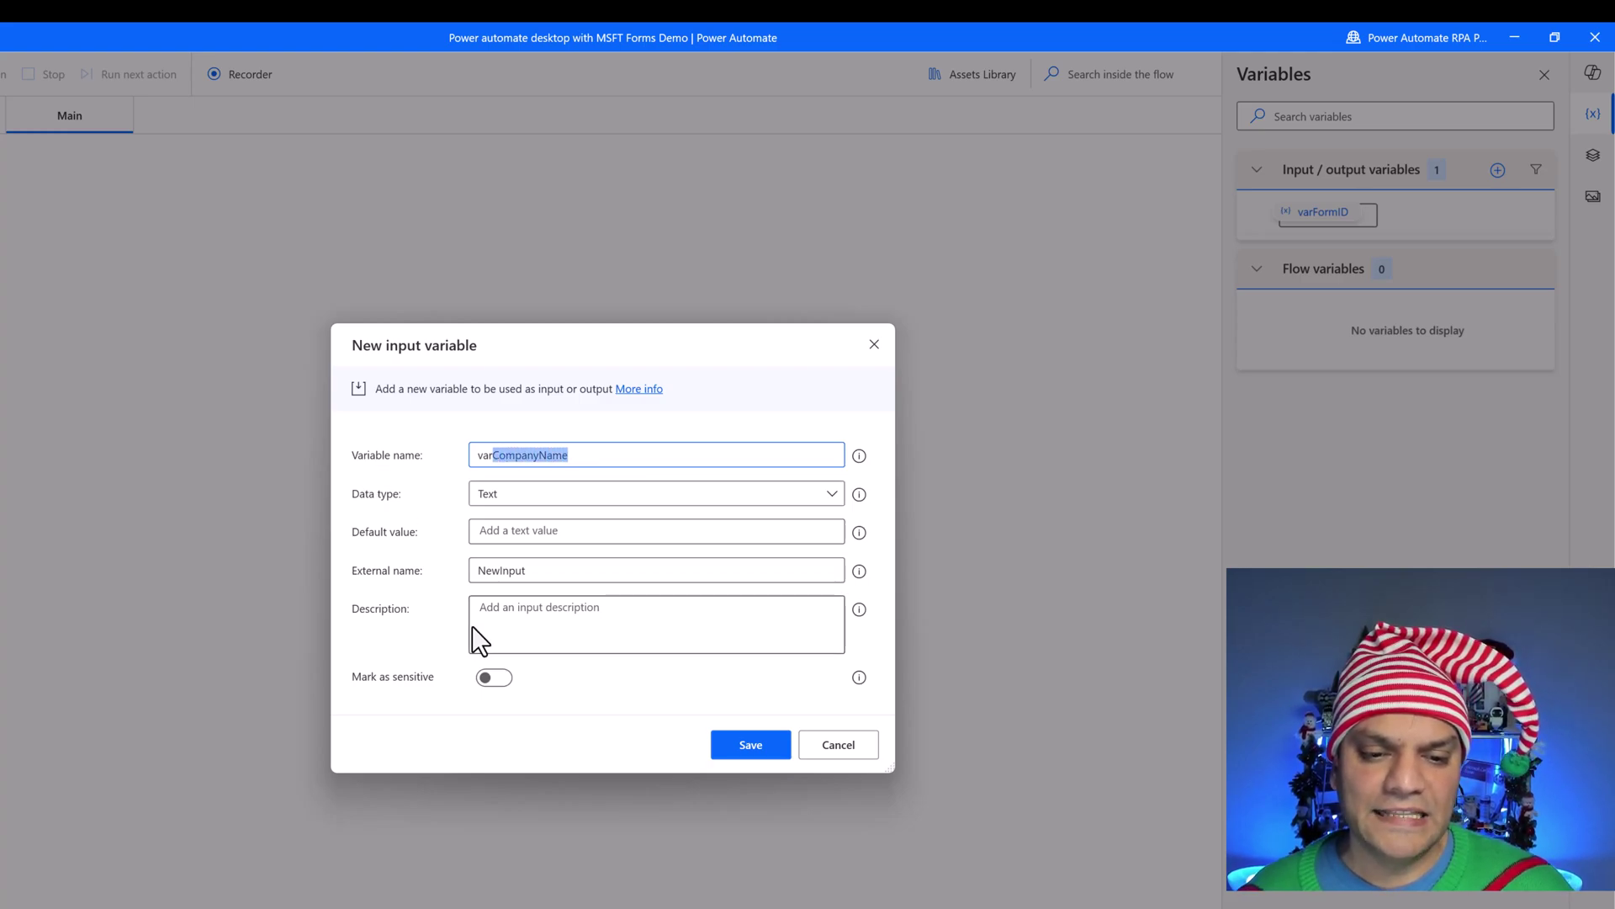
double_click(552, 570)
key(ctrl+v)
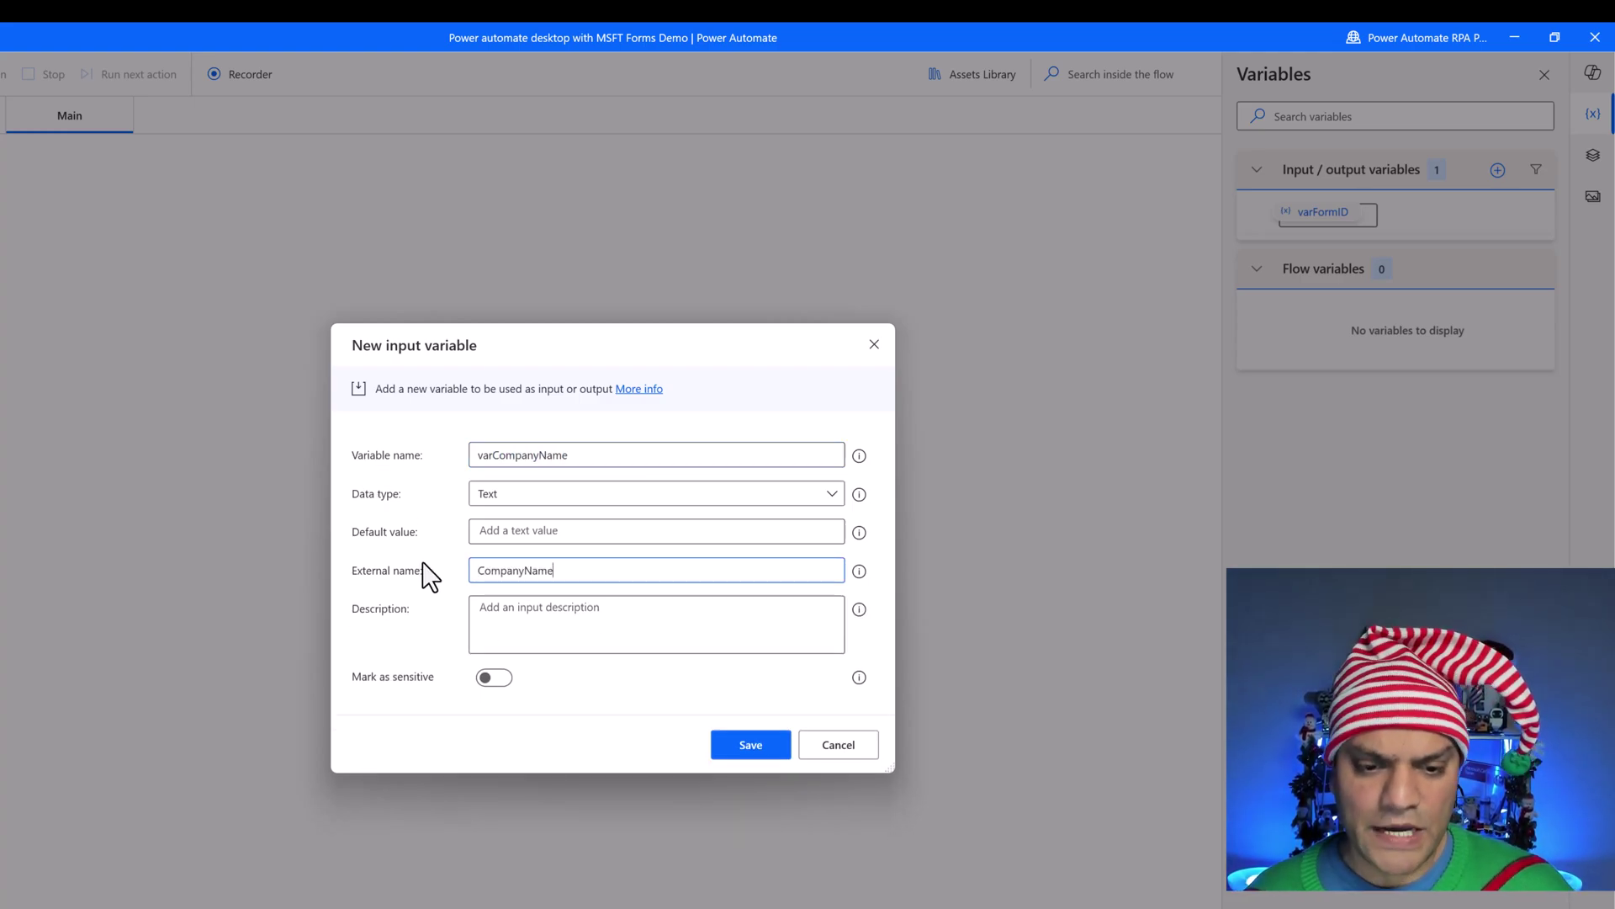
key(Left)
key(Left)
key(Left)
key(Left)
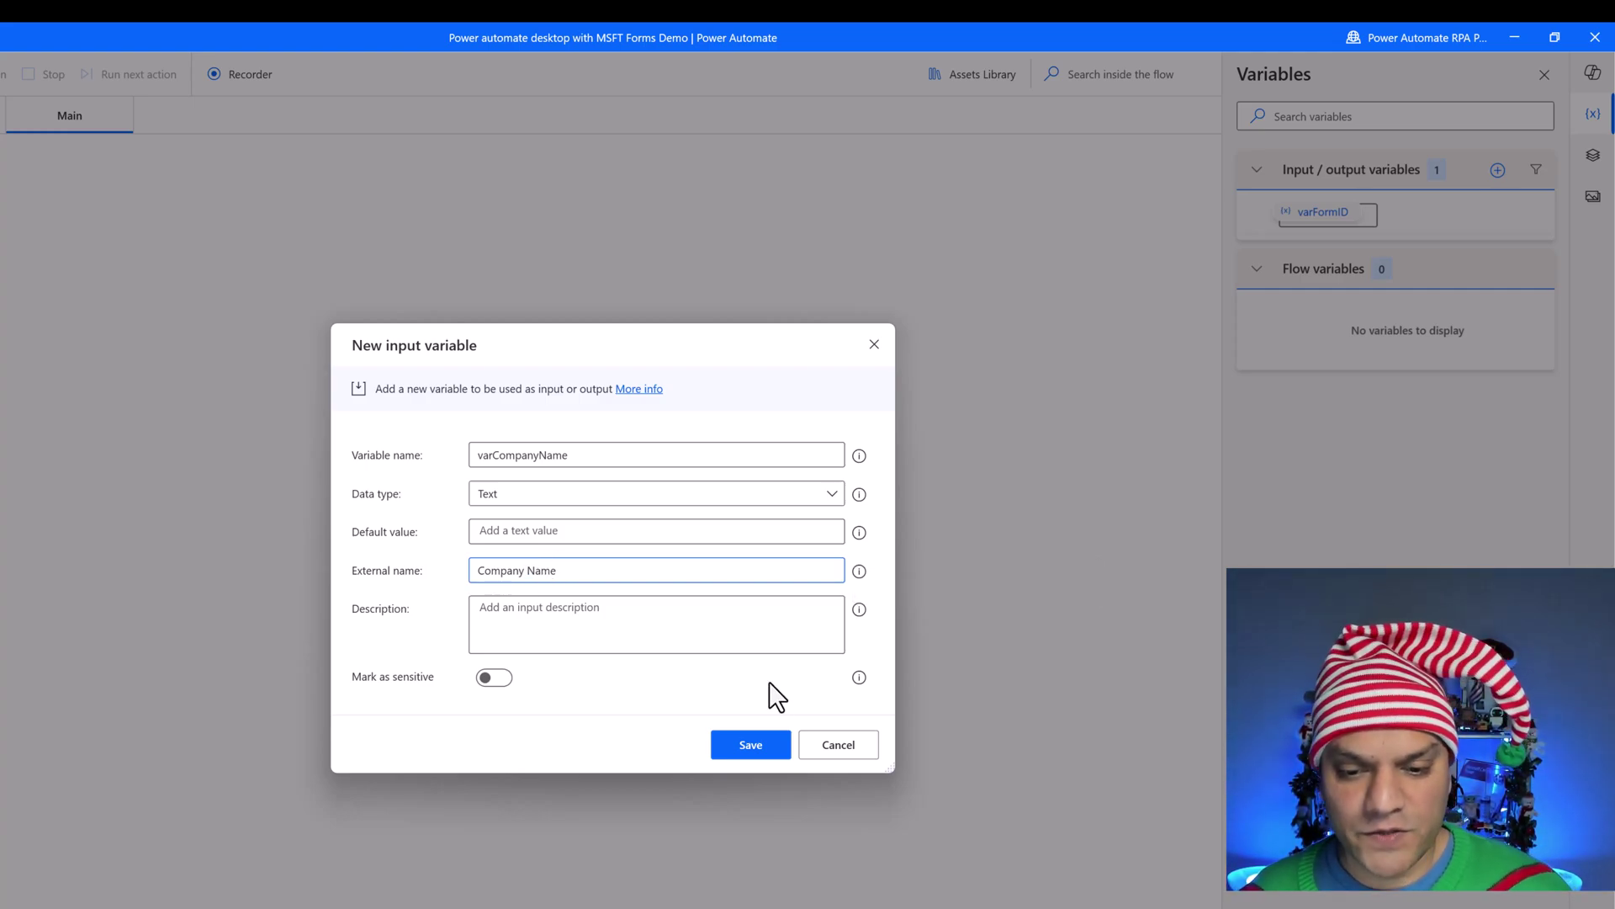
click(770, 744)
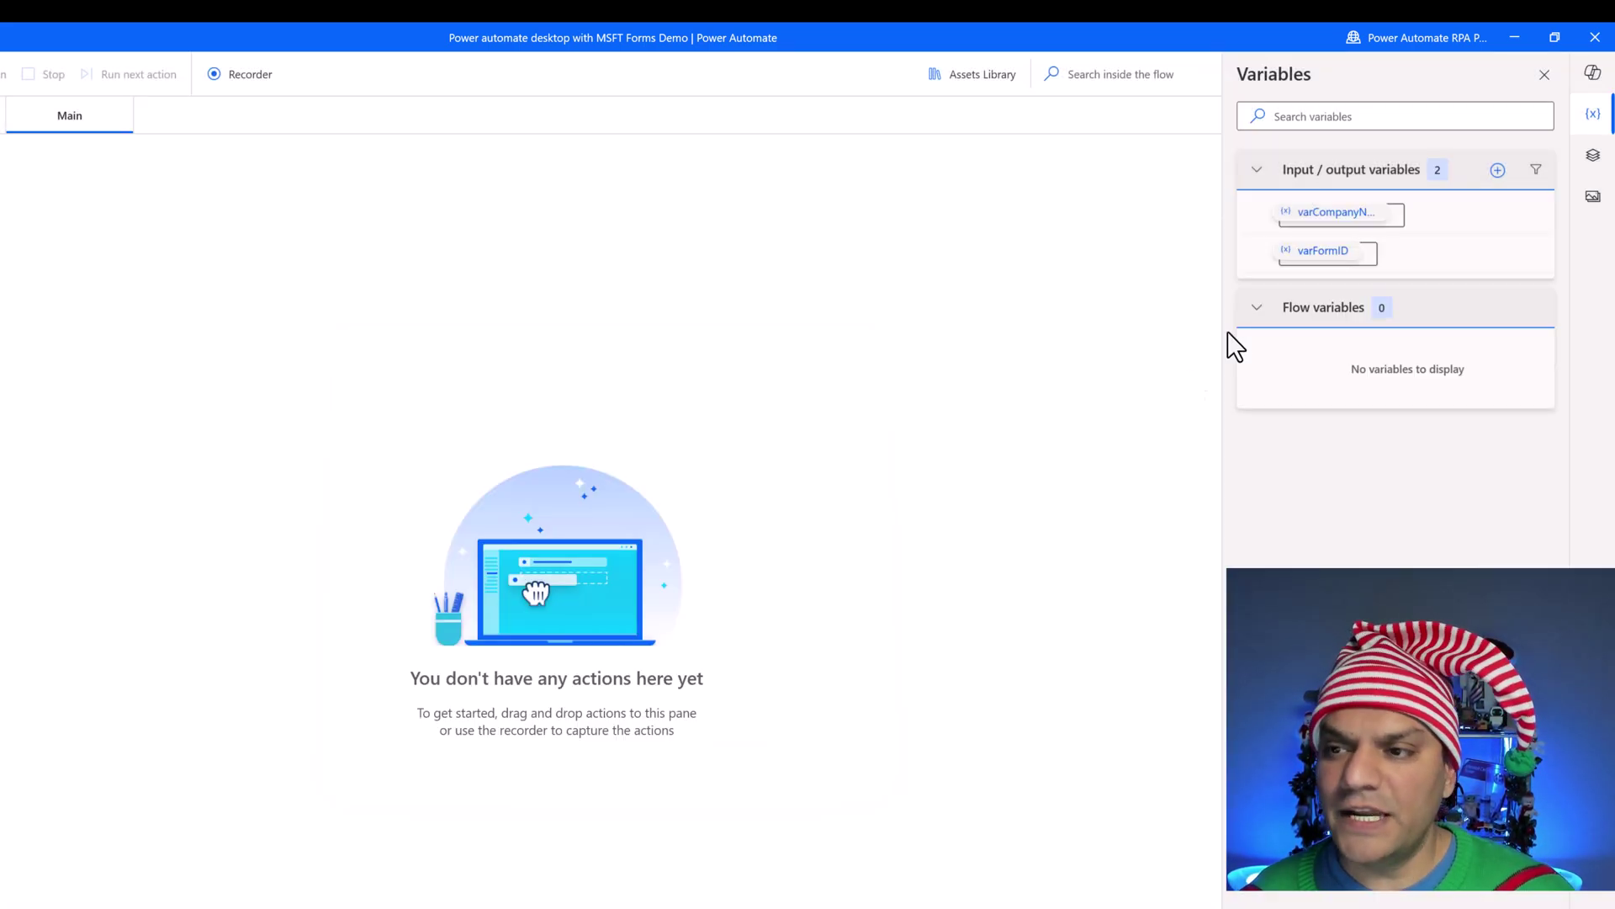
- Save input variable varFullName with external name 'Full Name'
click(1498, 170)
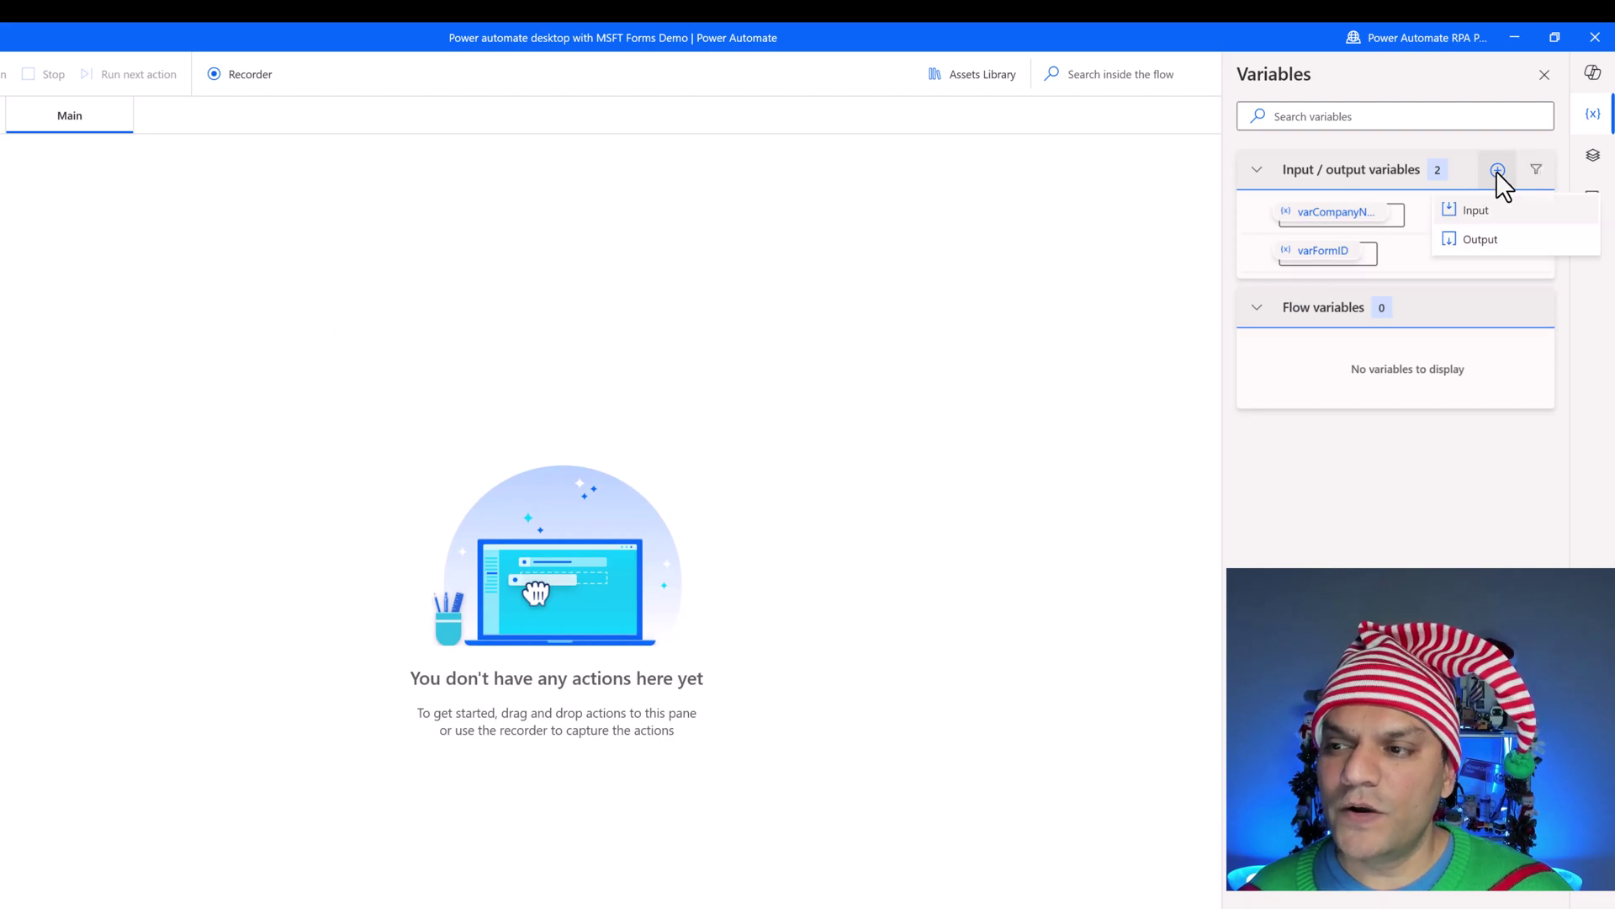
click(1477, 212)
double_click(578, 454)
text(v)
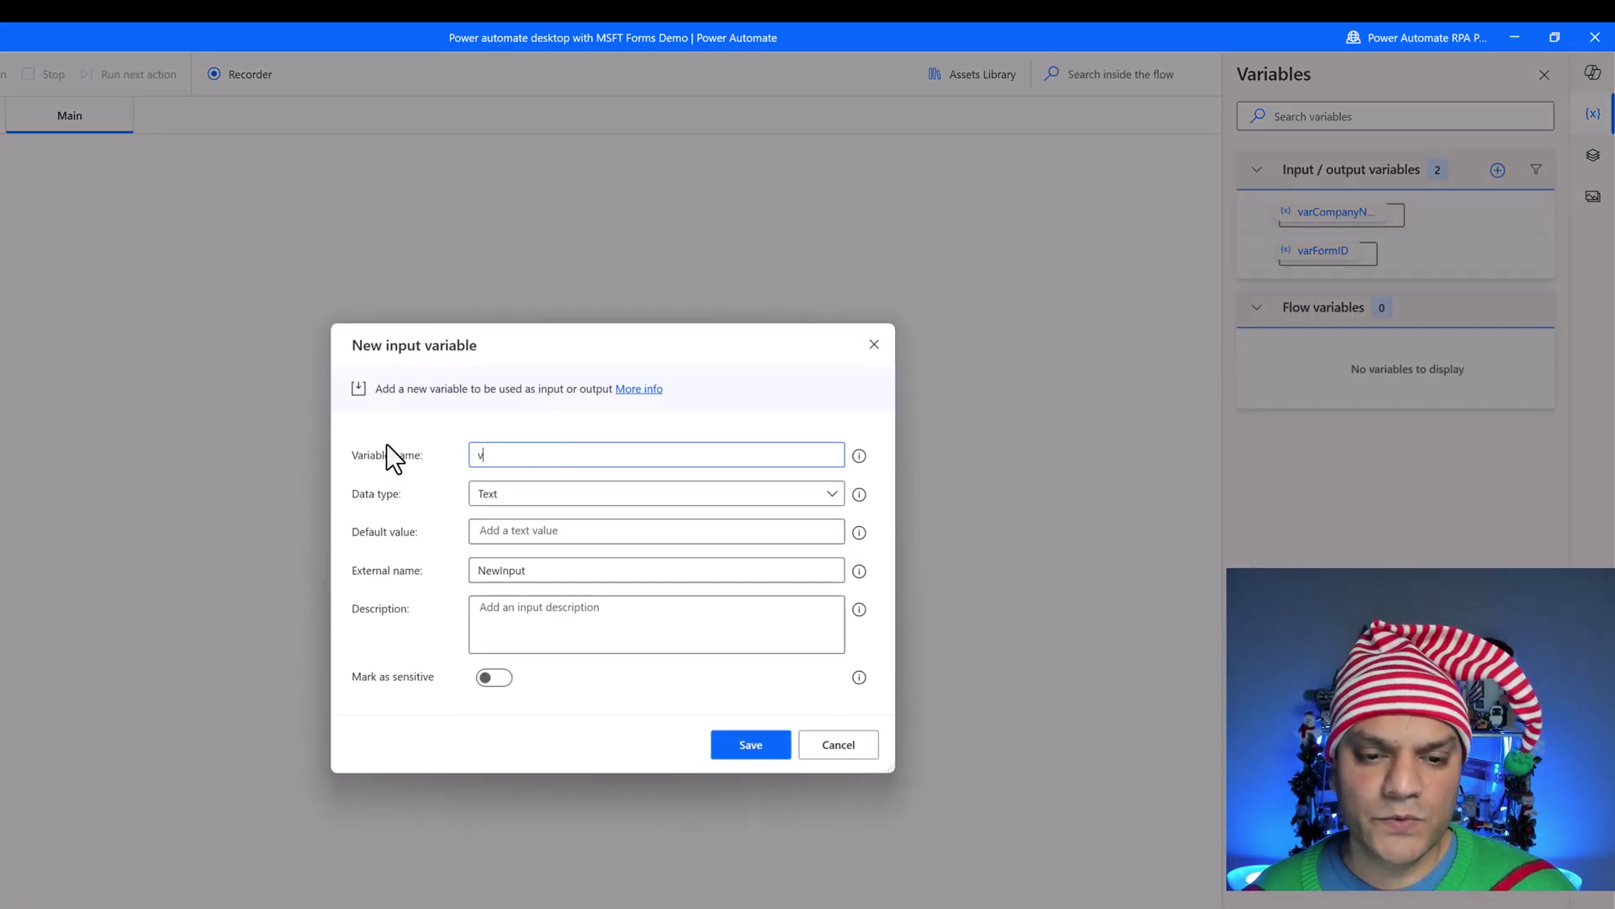
text(arFullName)
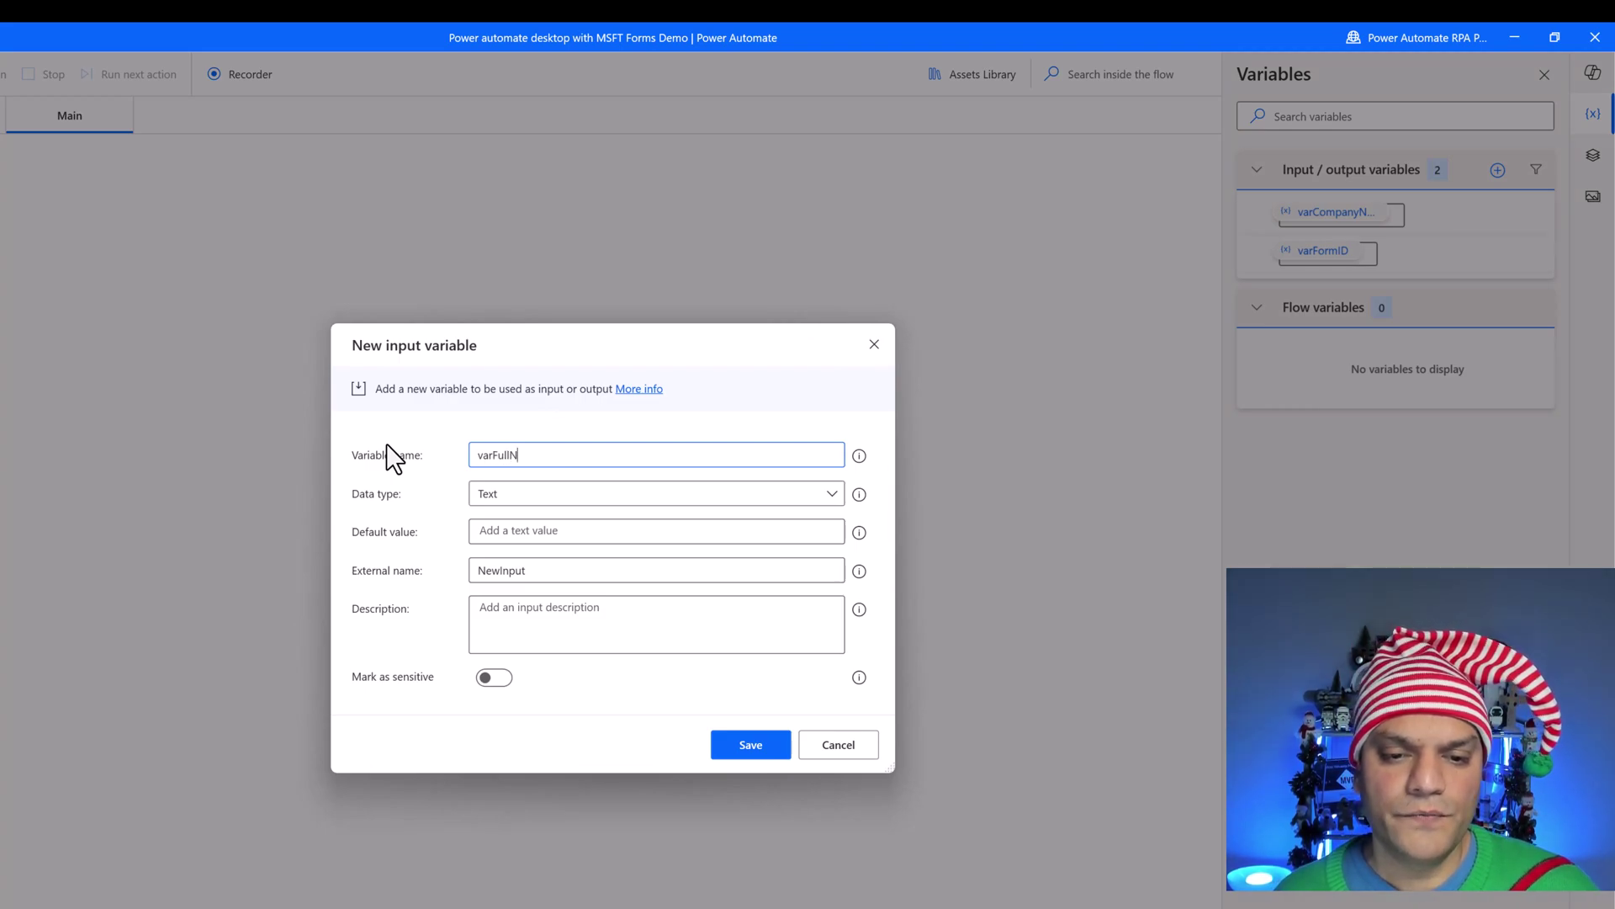
key(shift+Left)
key(shift+Left)
key(shift+Left)
key(shift+Left)
key(shift+Left)
key(shift+Left)
key(shift+Left)
key(shift+Left)
key(ctrl+c)
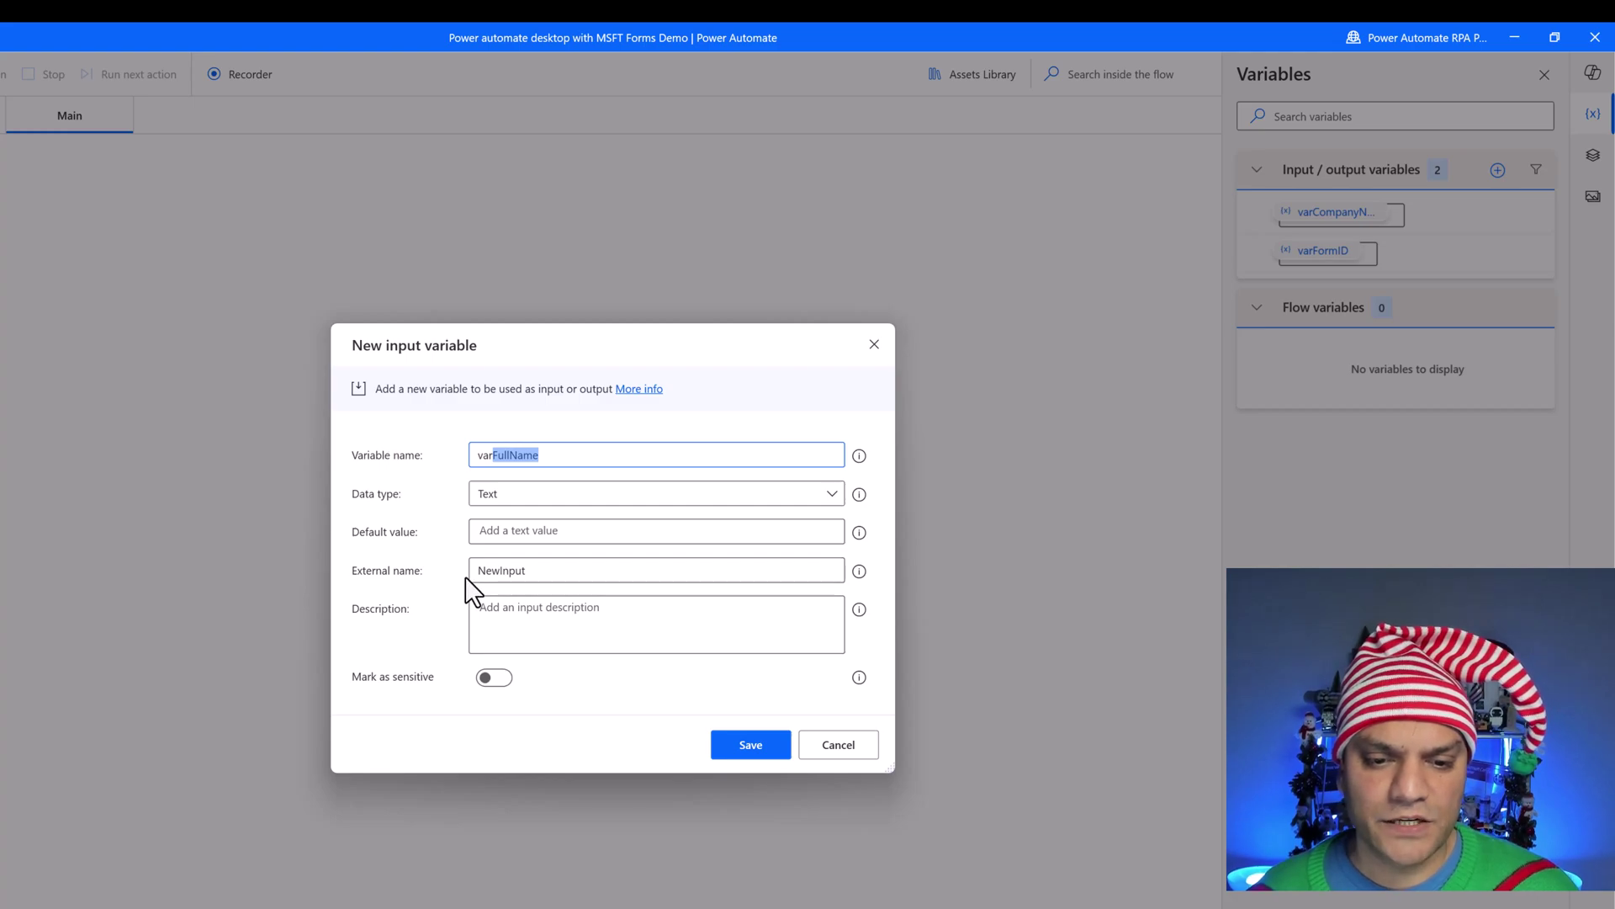
click(536, 571)
key(BackSpace)
key(BackSpace)
key(BackSpace)
key(BackSpace)
key(BackSpace)
key(BackSpace)
key(BackSpace)
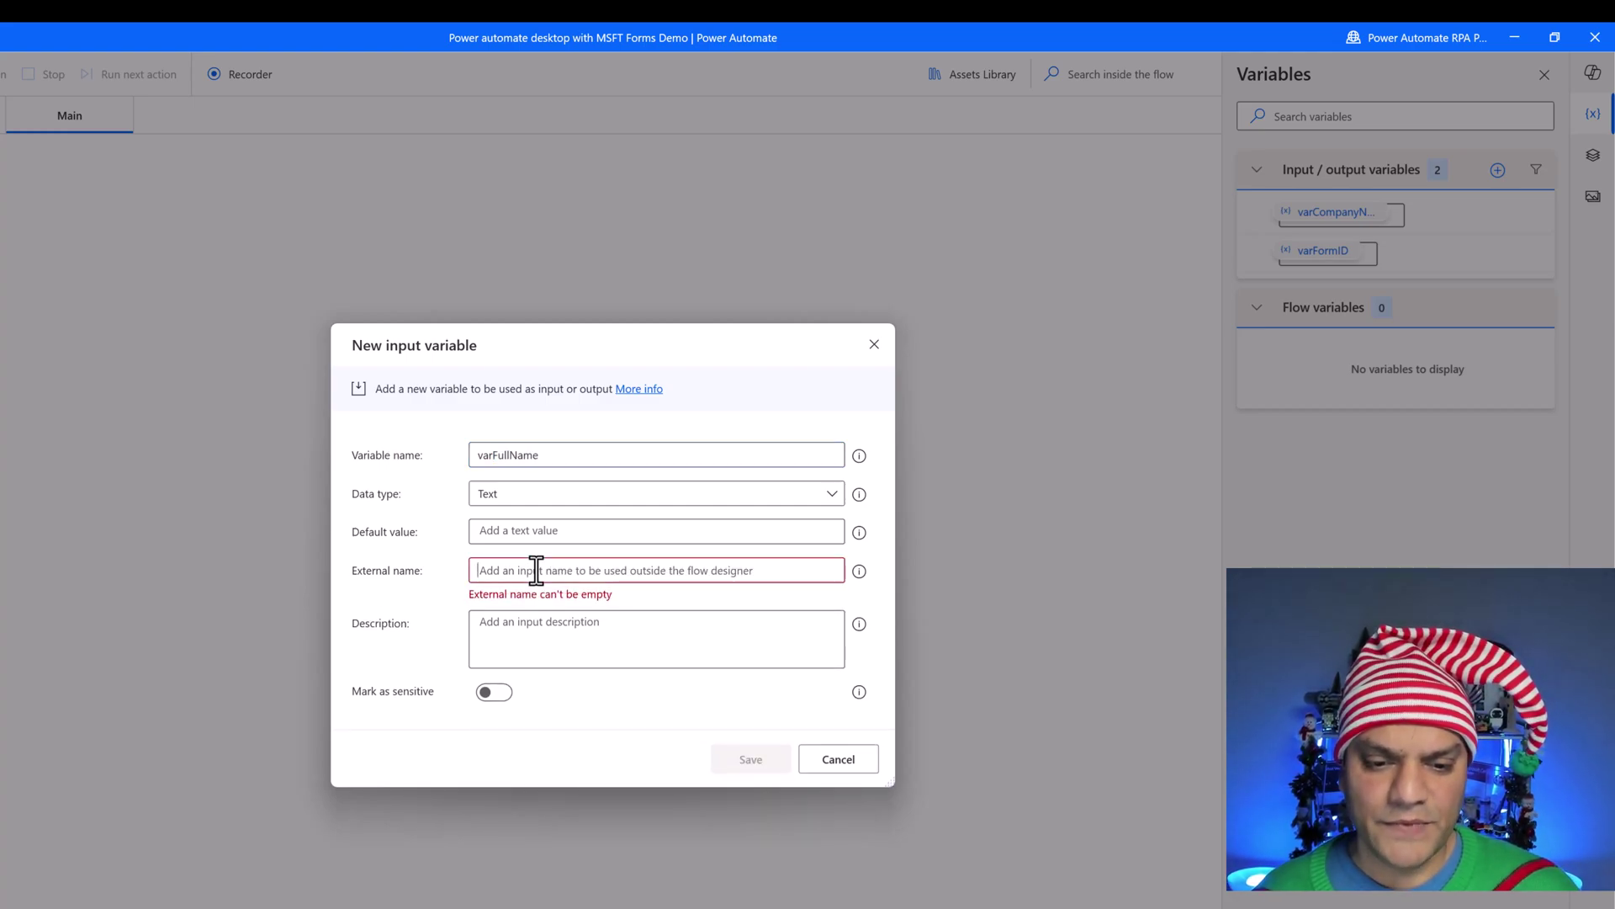
key(ctrl+v)
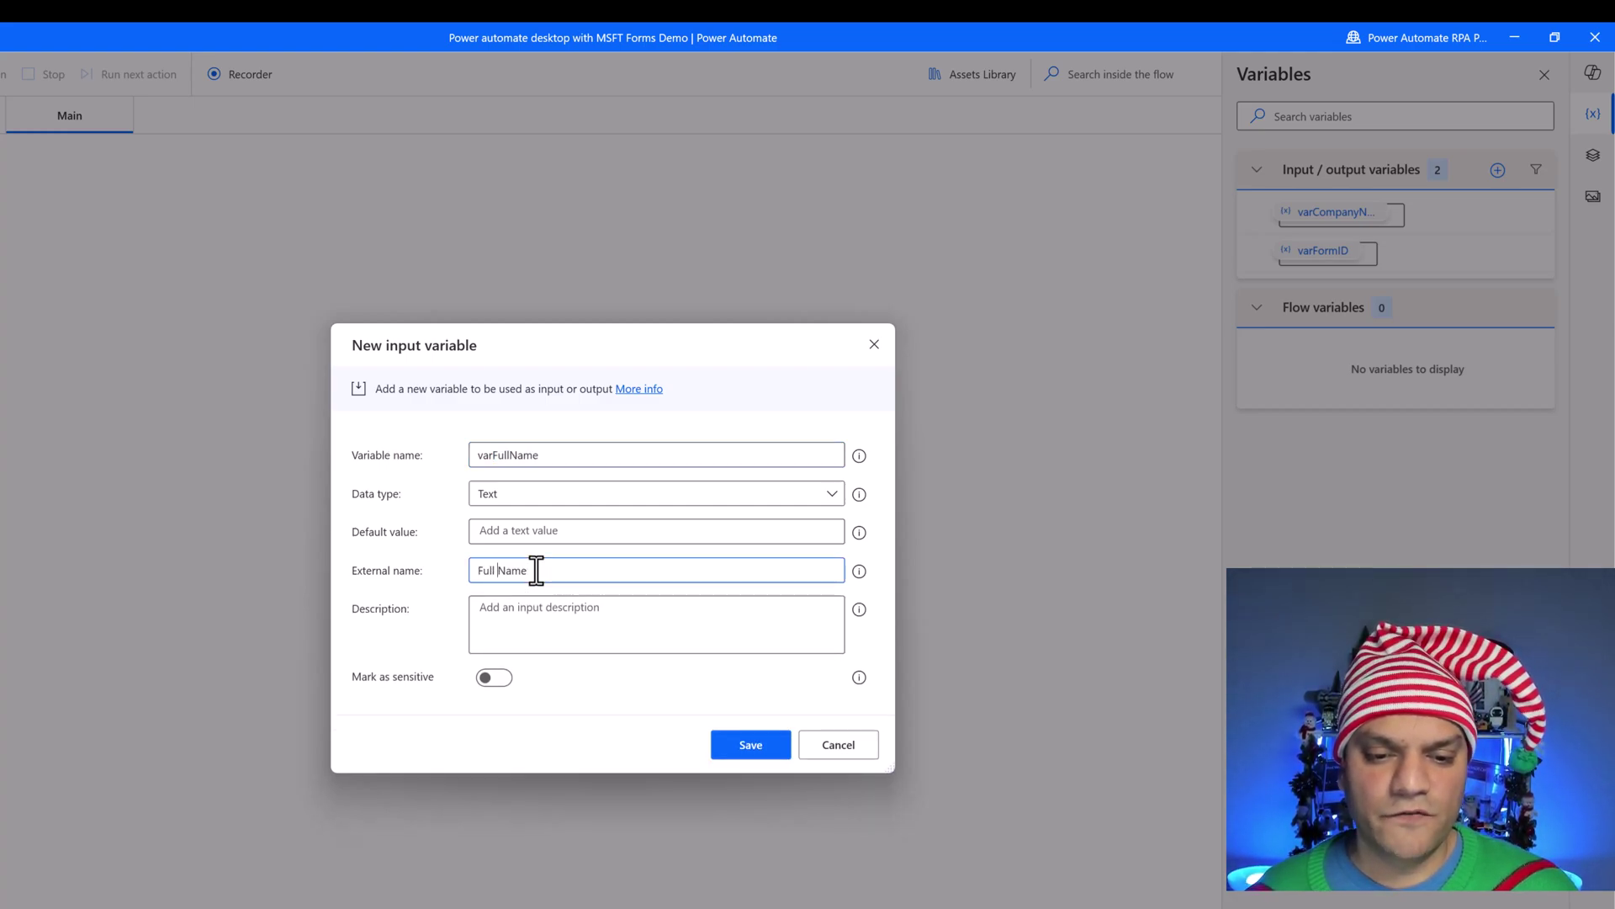
click(732, 751)
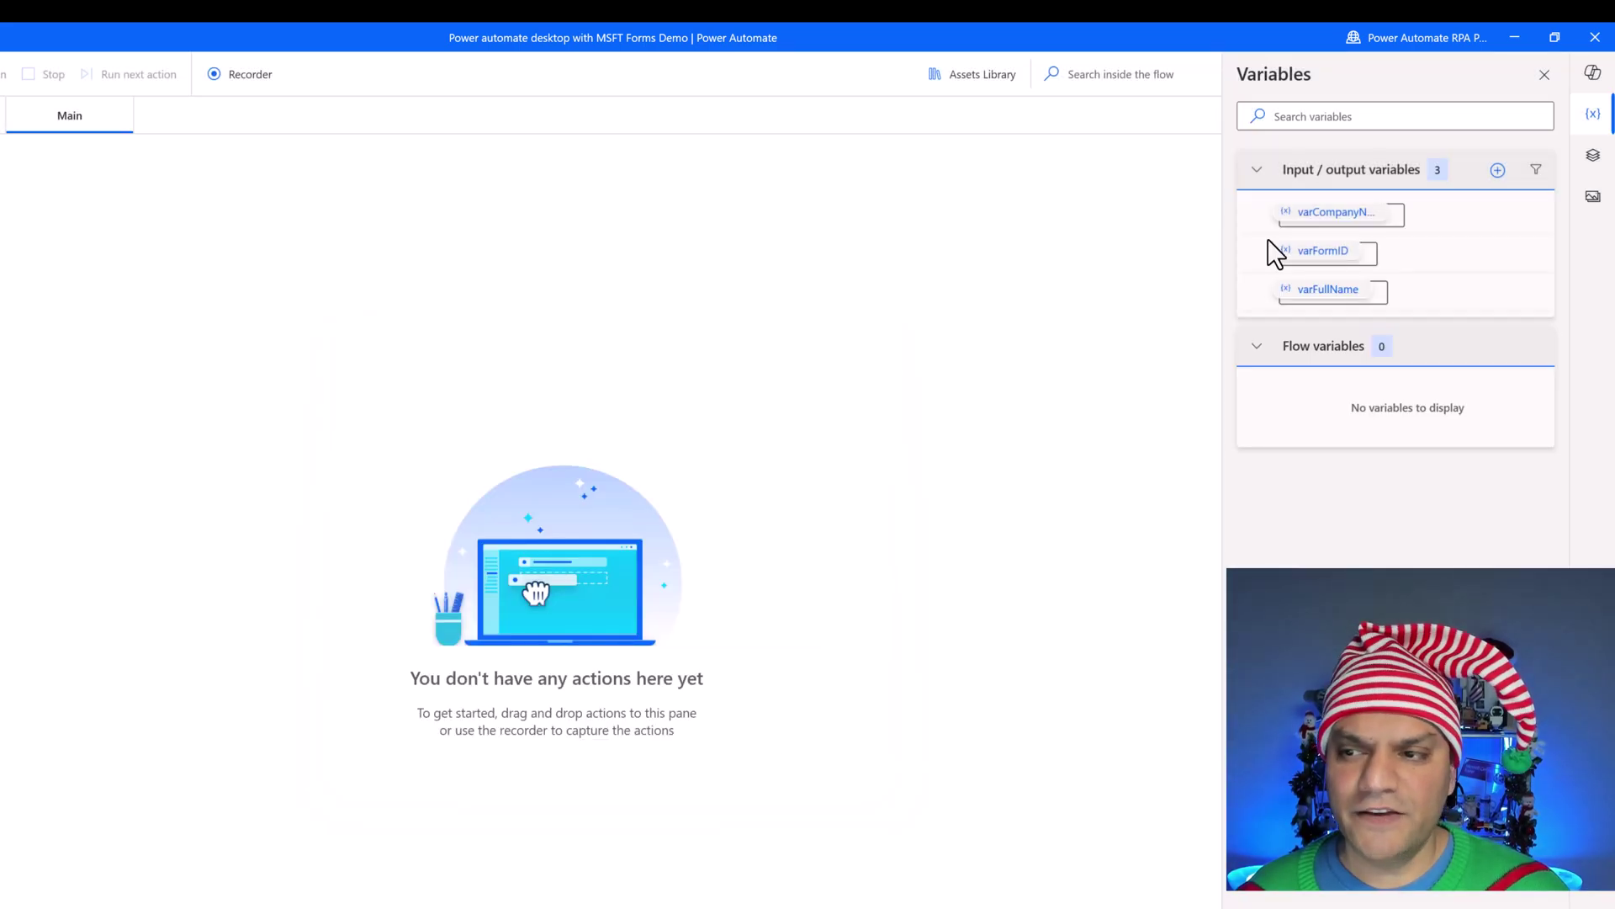
- Start input variable varEmail with external name 'Email'
click(1498, 170)
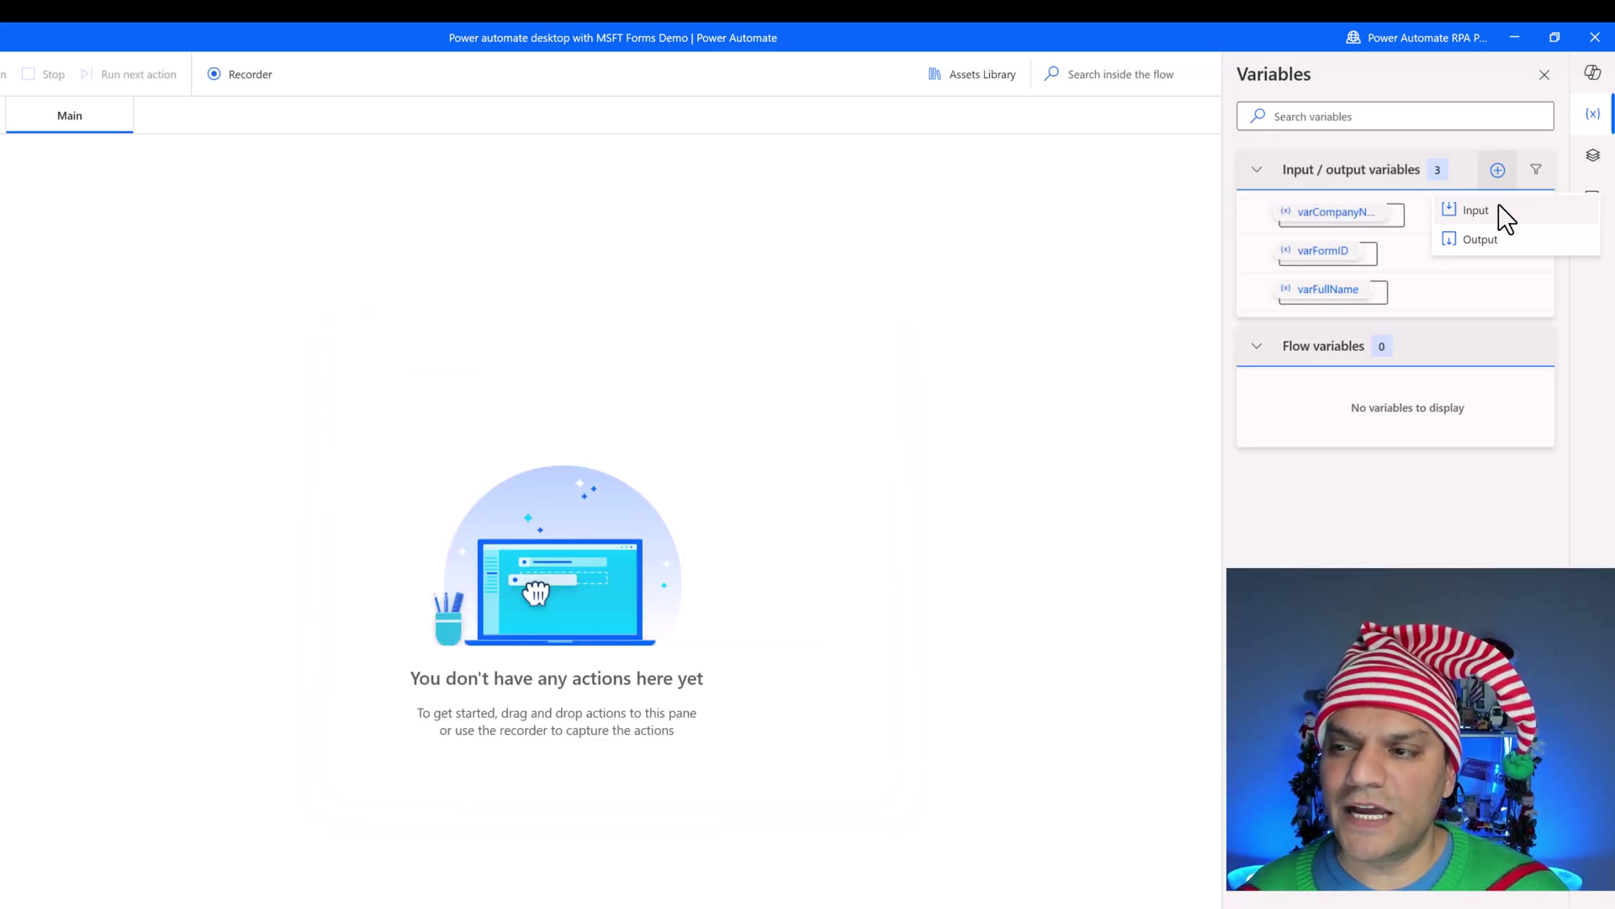
click(1500, 212)
click(617, 455)
drag(554, 458, 433, 469)
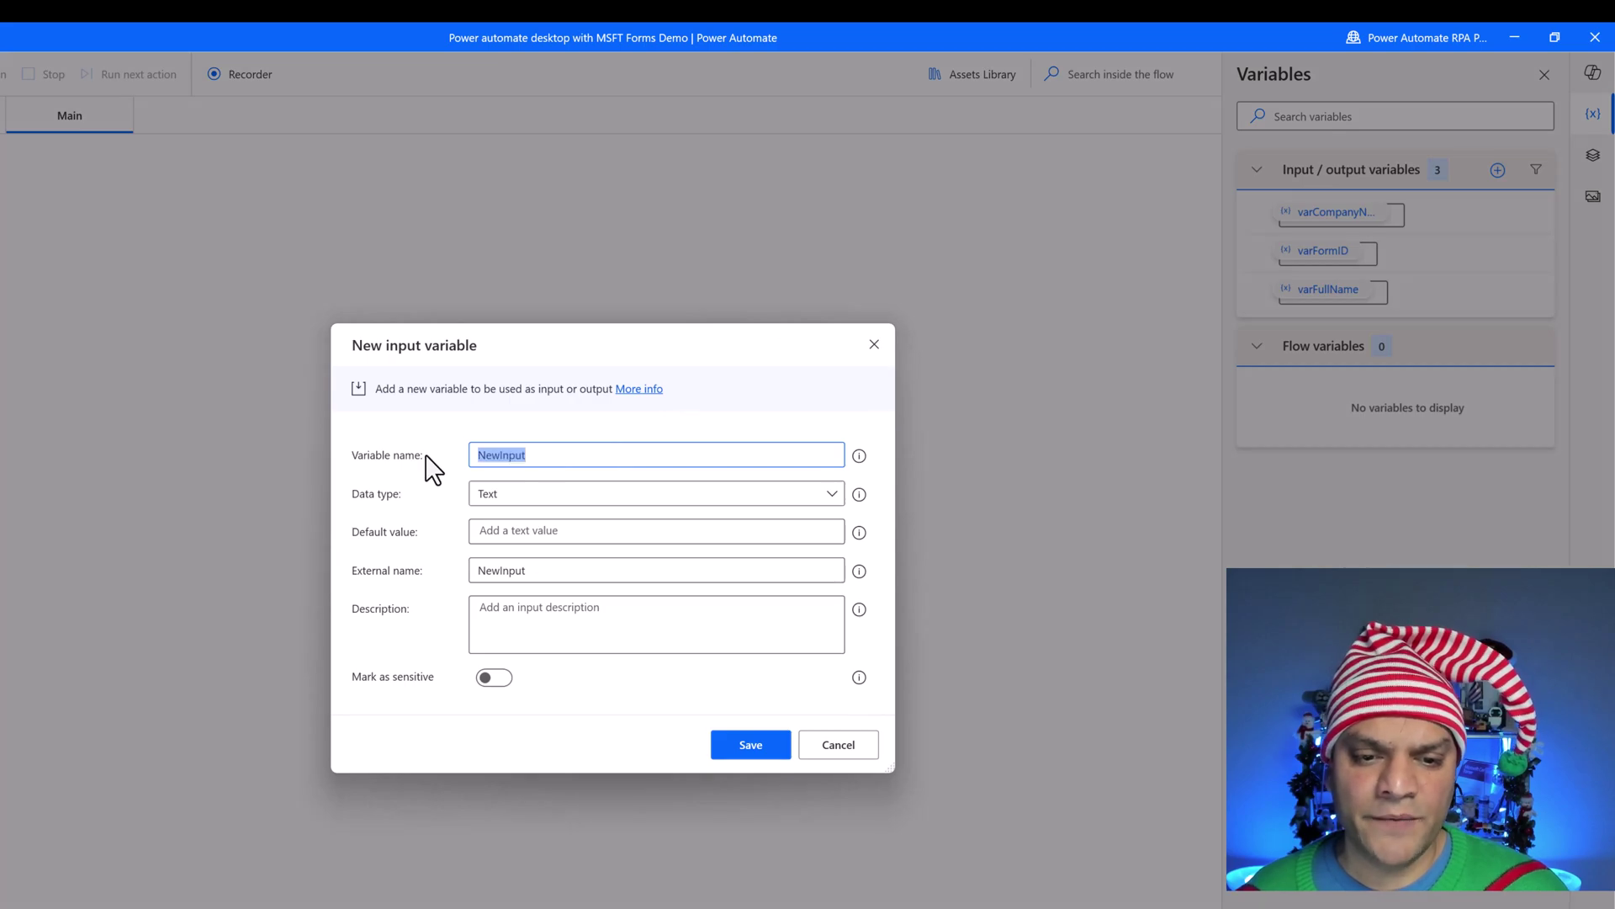
text(varEmail)
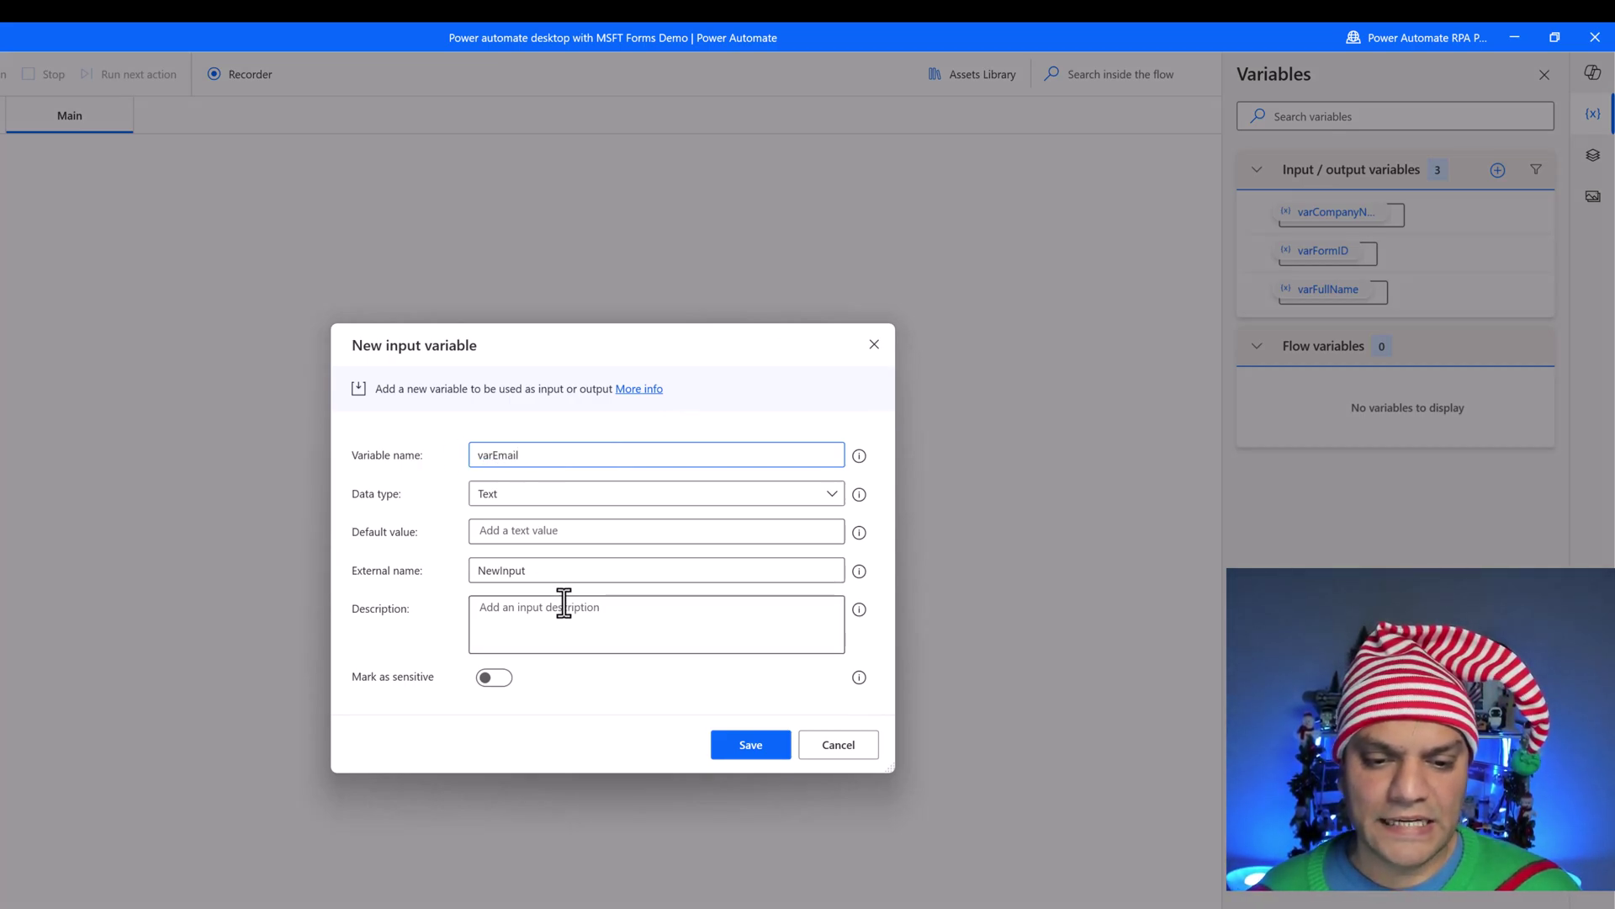
drag(556, 570, 469, 571)
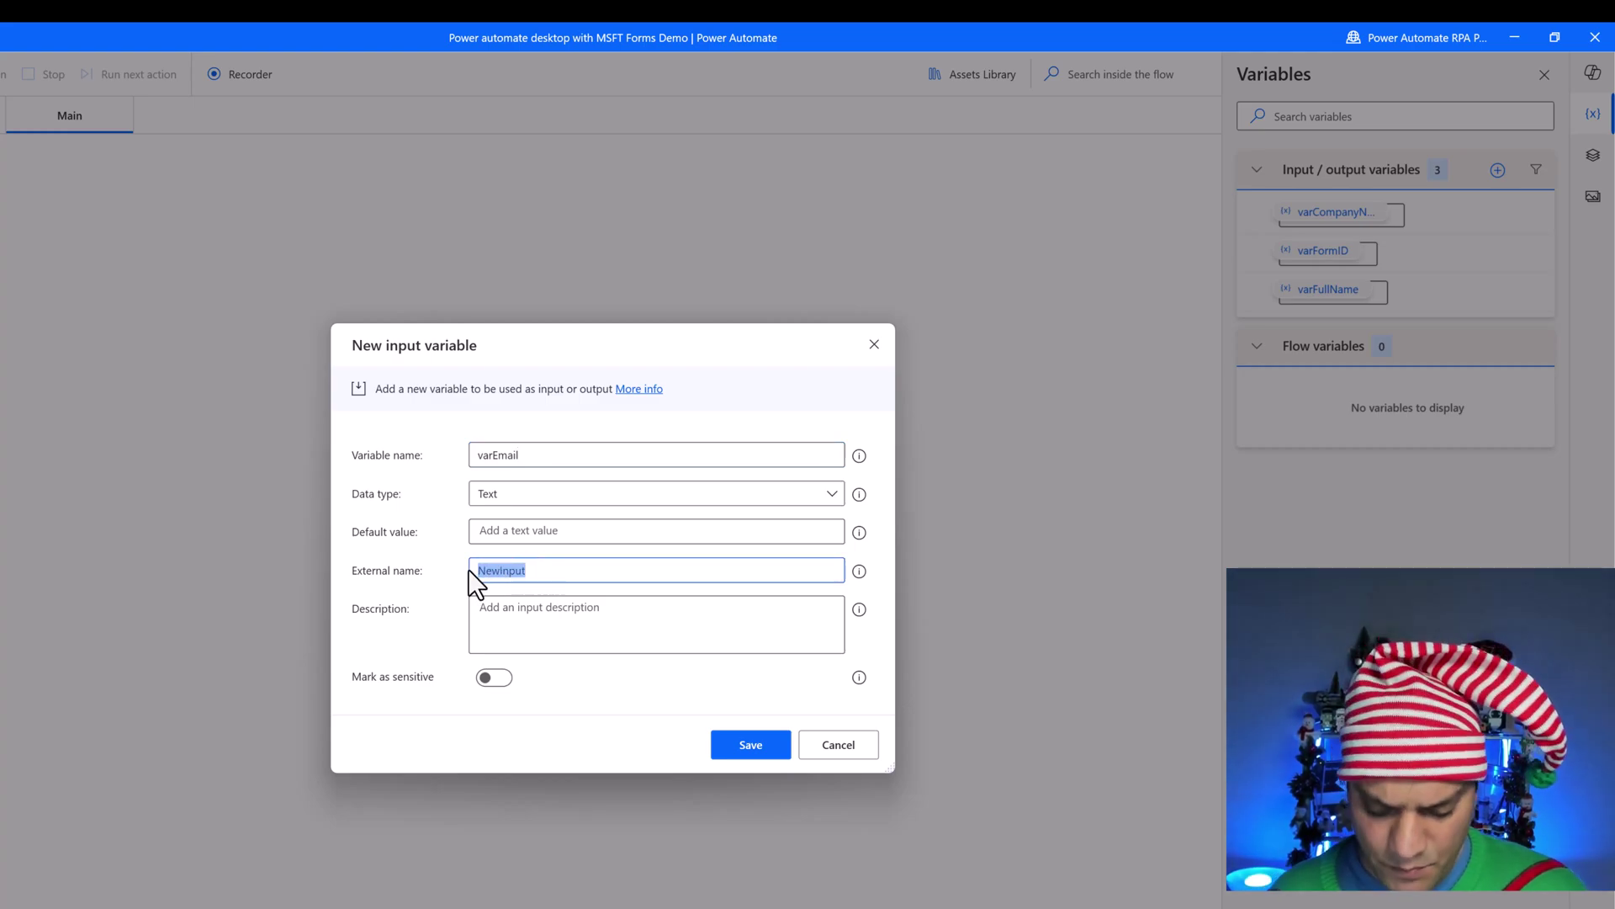
text(Email)
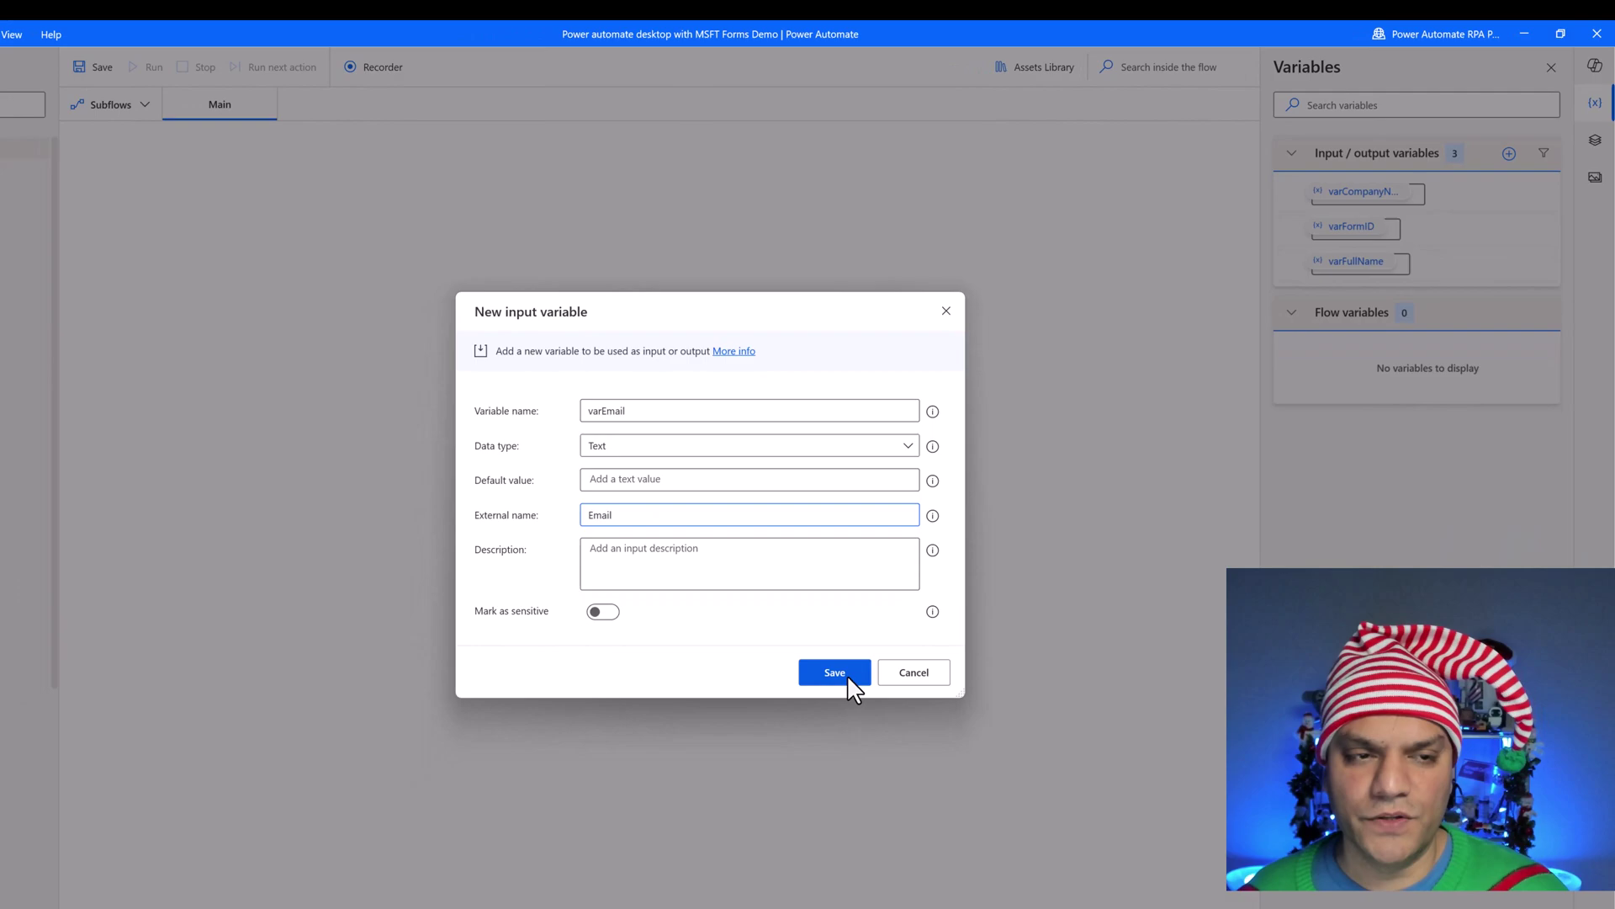
- Save varEmail and the flow, then drag Microsoft Forms Get response details into Main
click(837, 672)
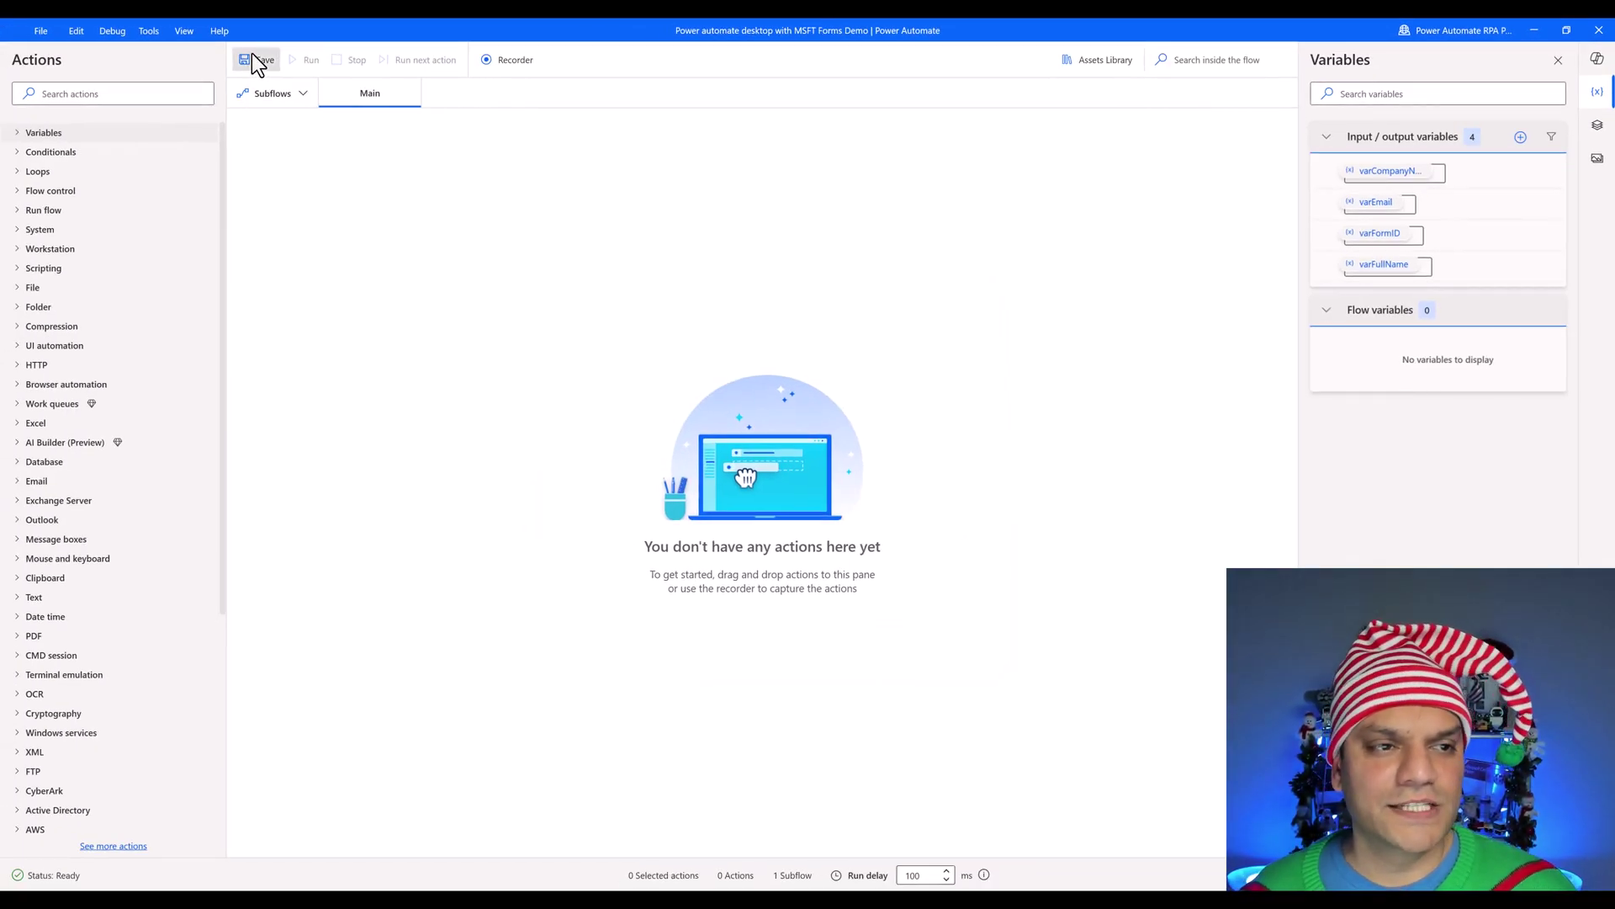
click(254, 59)
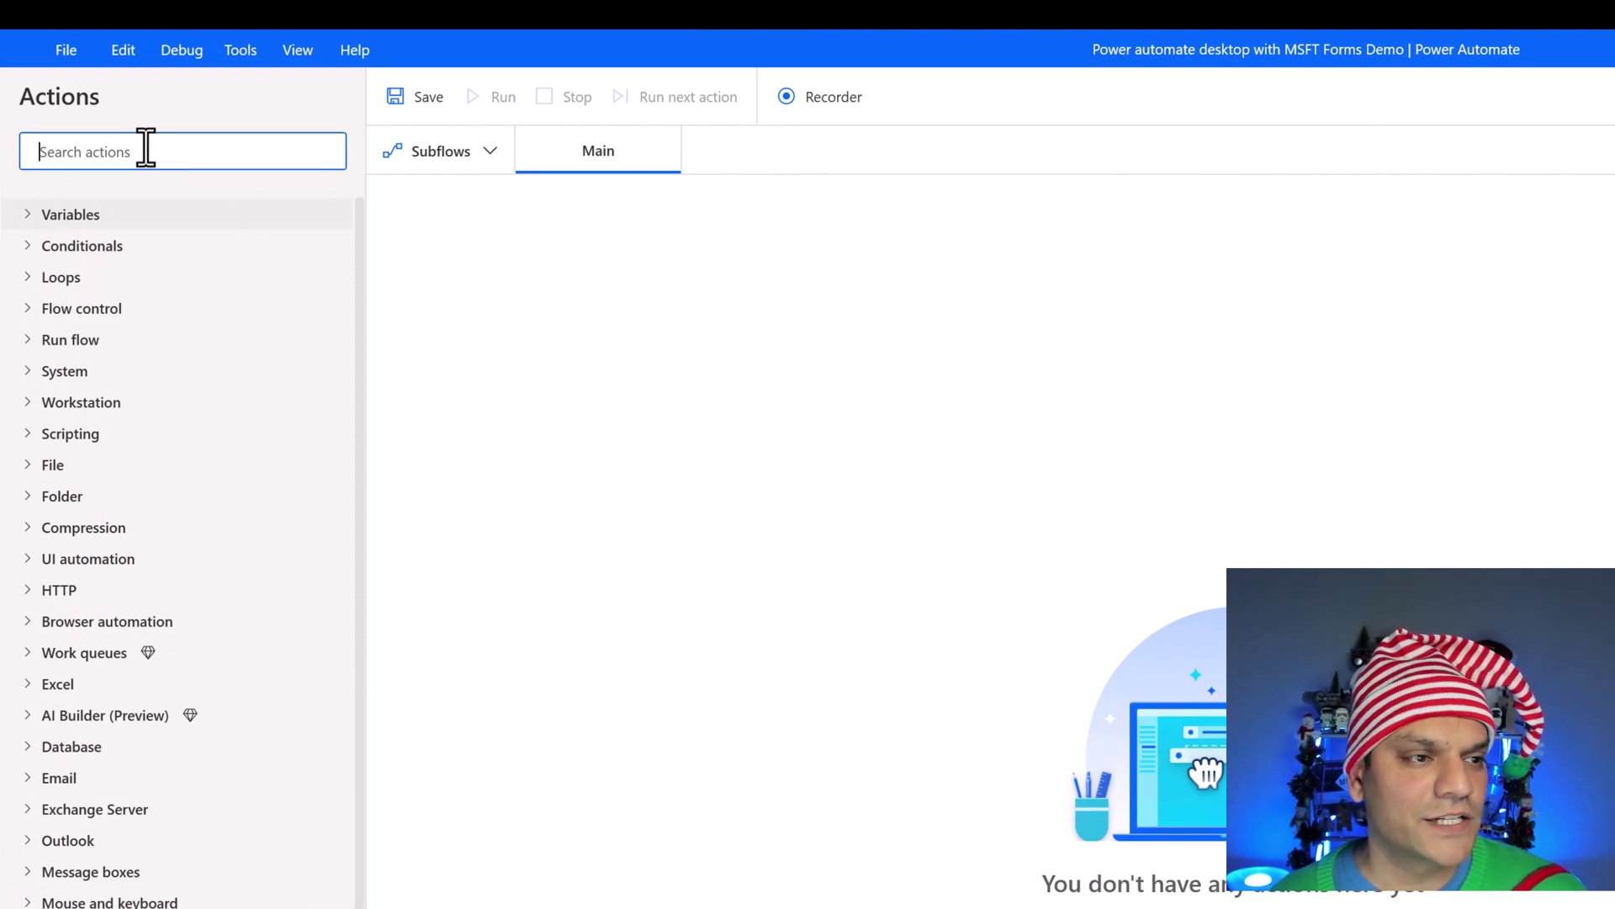
key(BackSpace)
text(Micr)
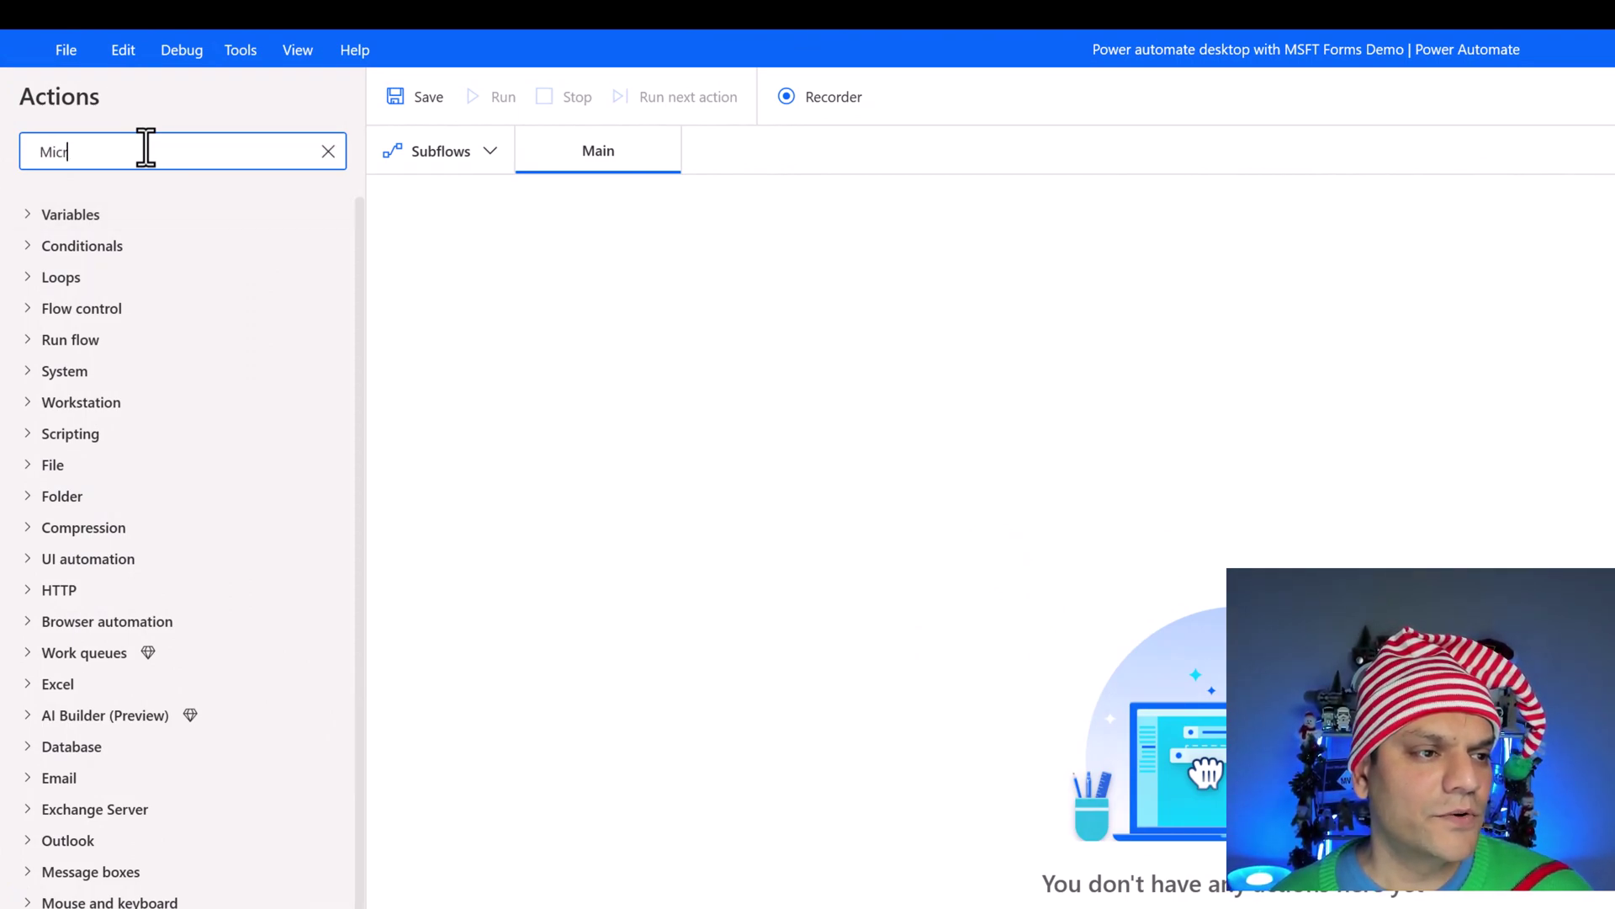
text(osoft form)
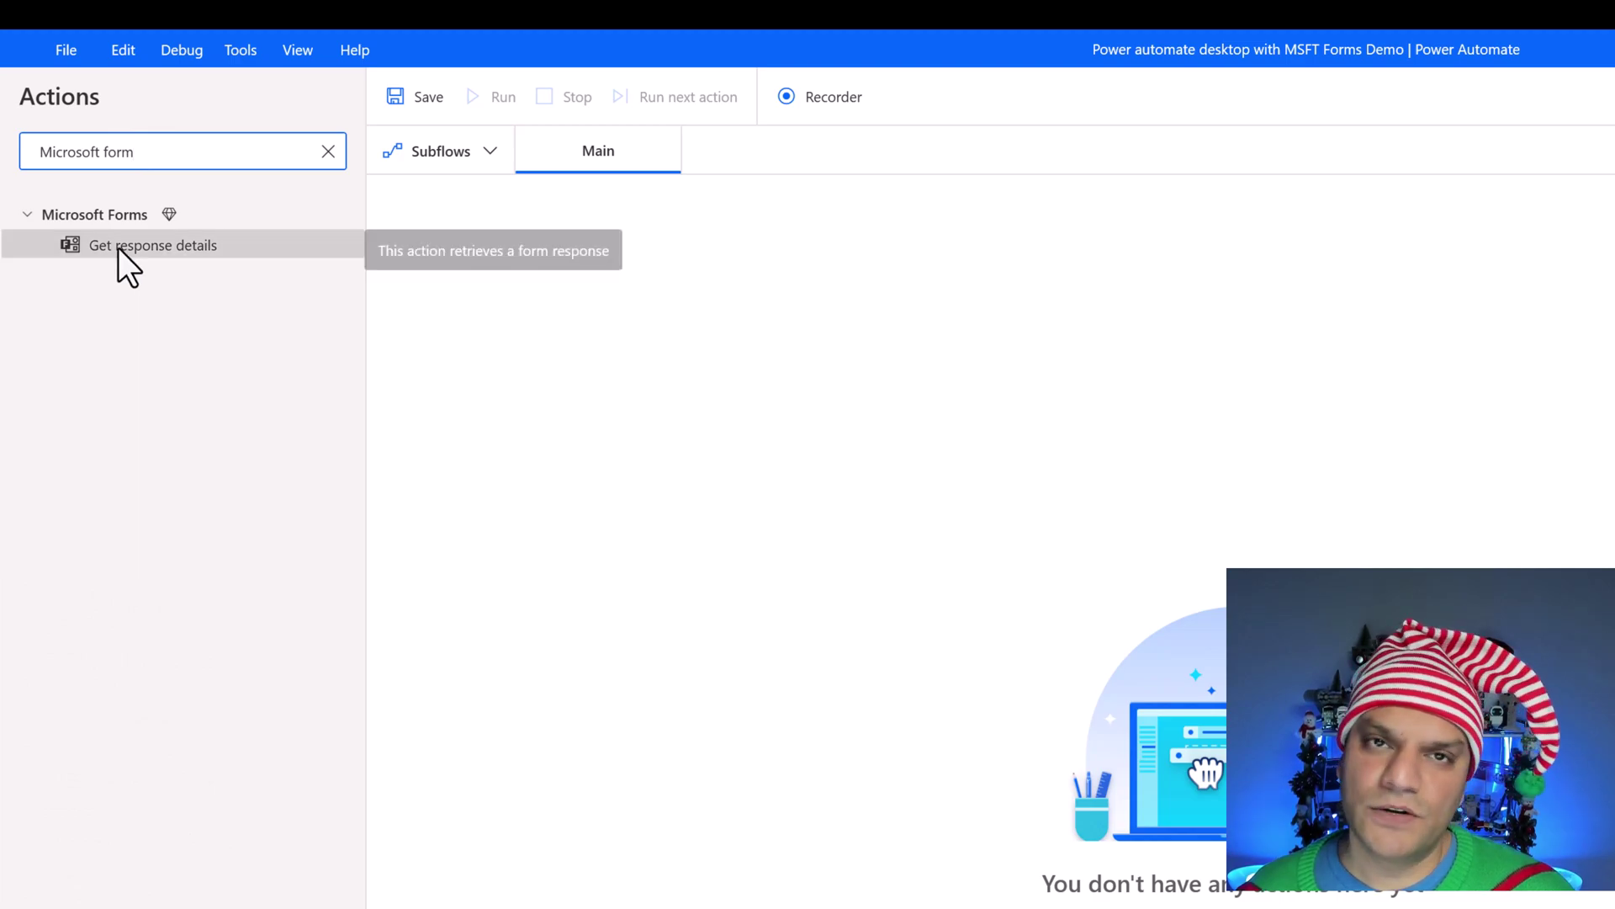
drag(128, 248, 780, 234)
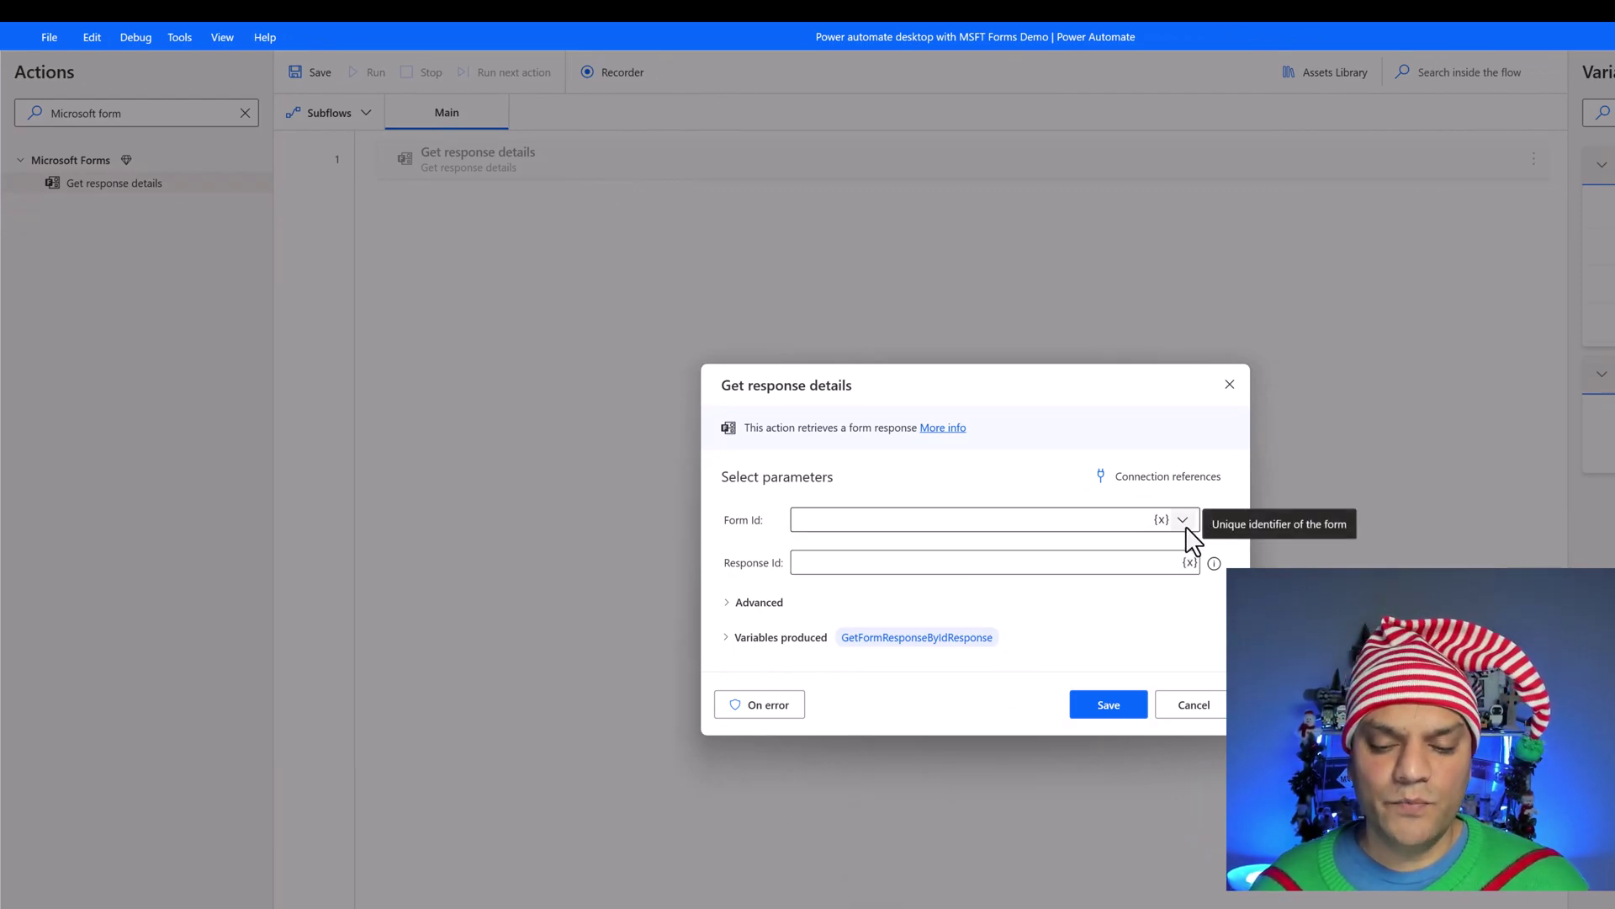
- Set the Get response details Form Id to New Client Request Form
key(alt+Tab)
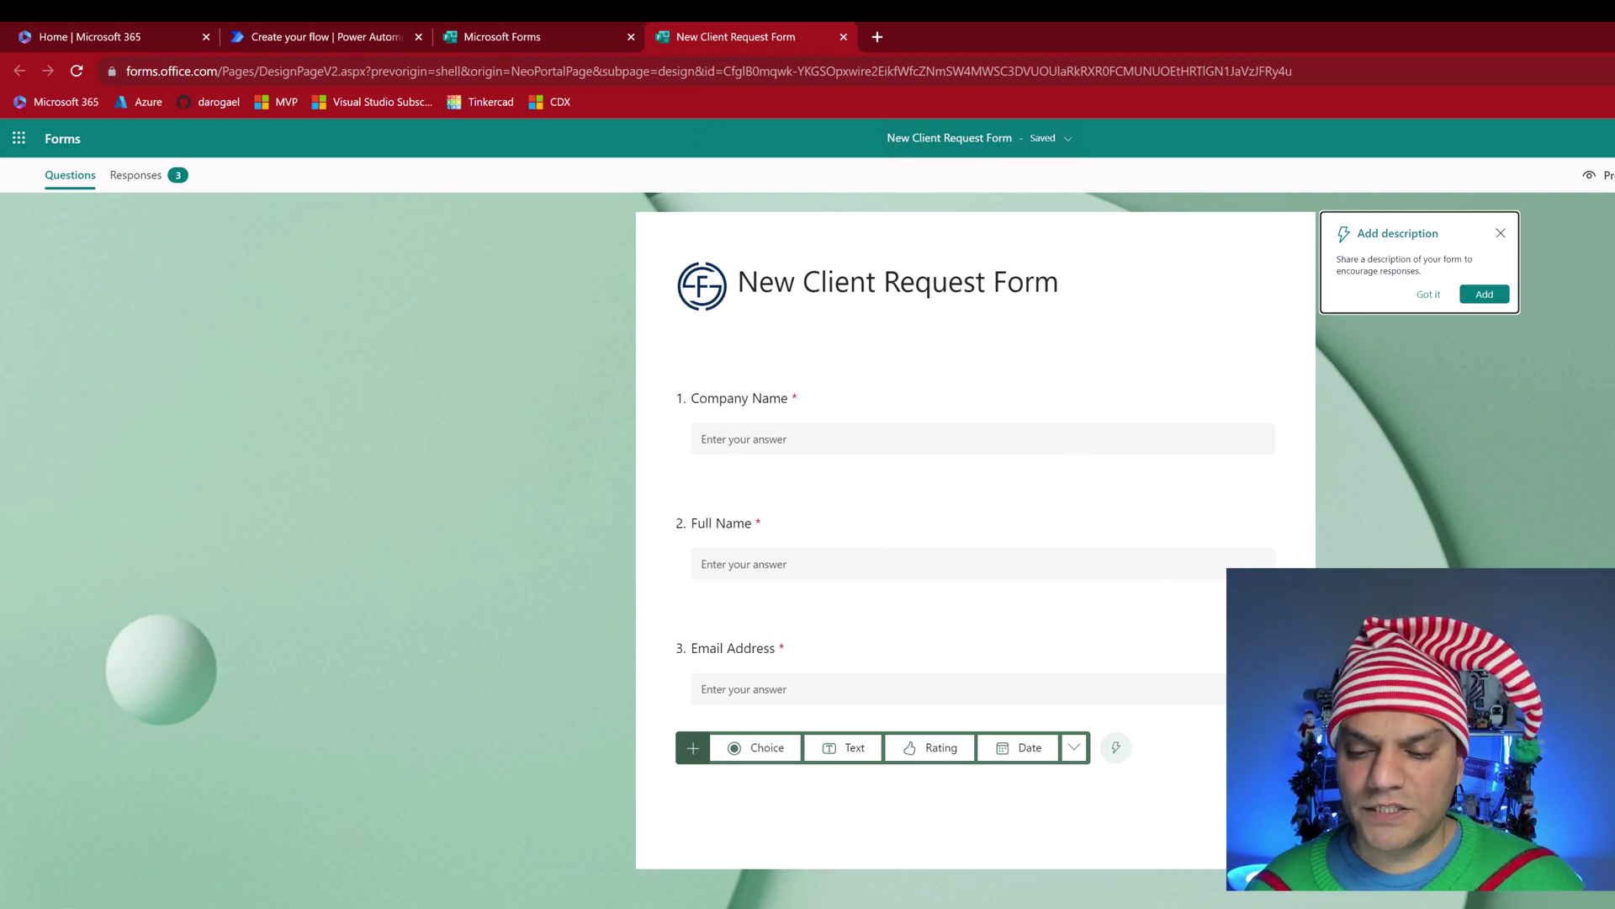
key(alt+Tab)
click(871, 519)
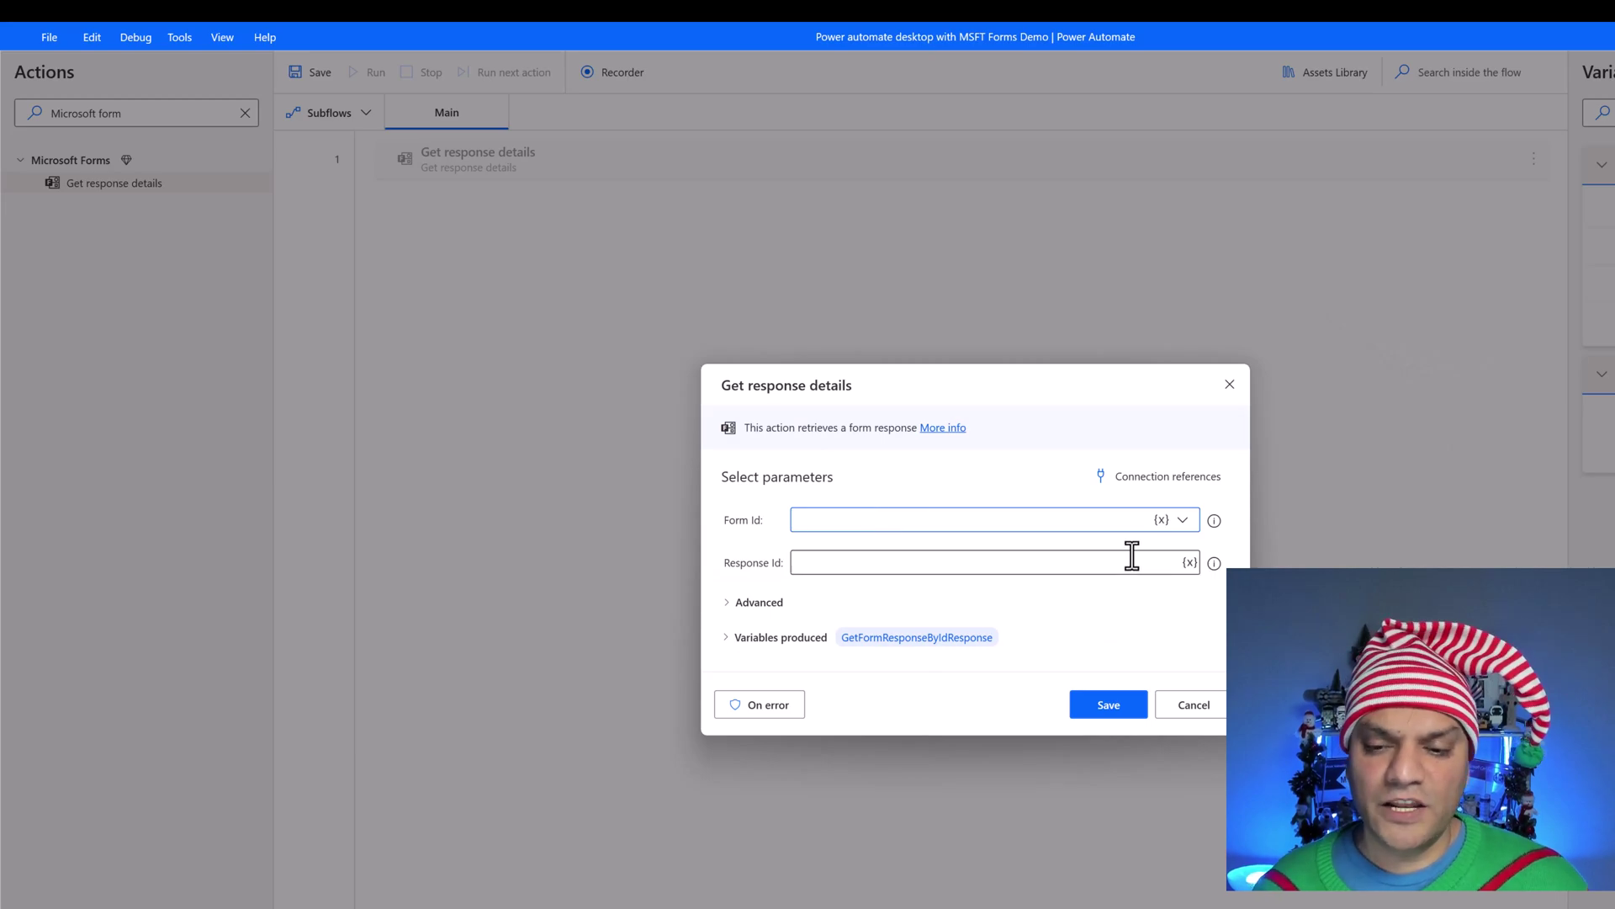
click(1182, 519)
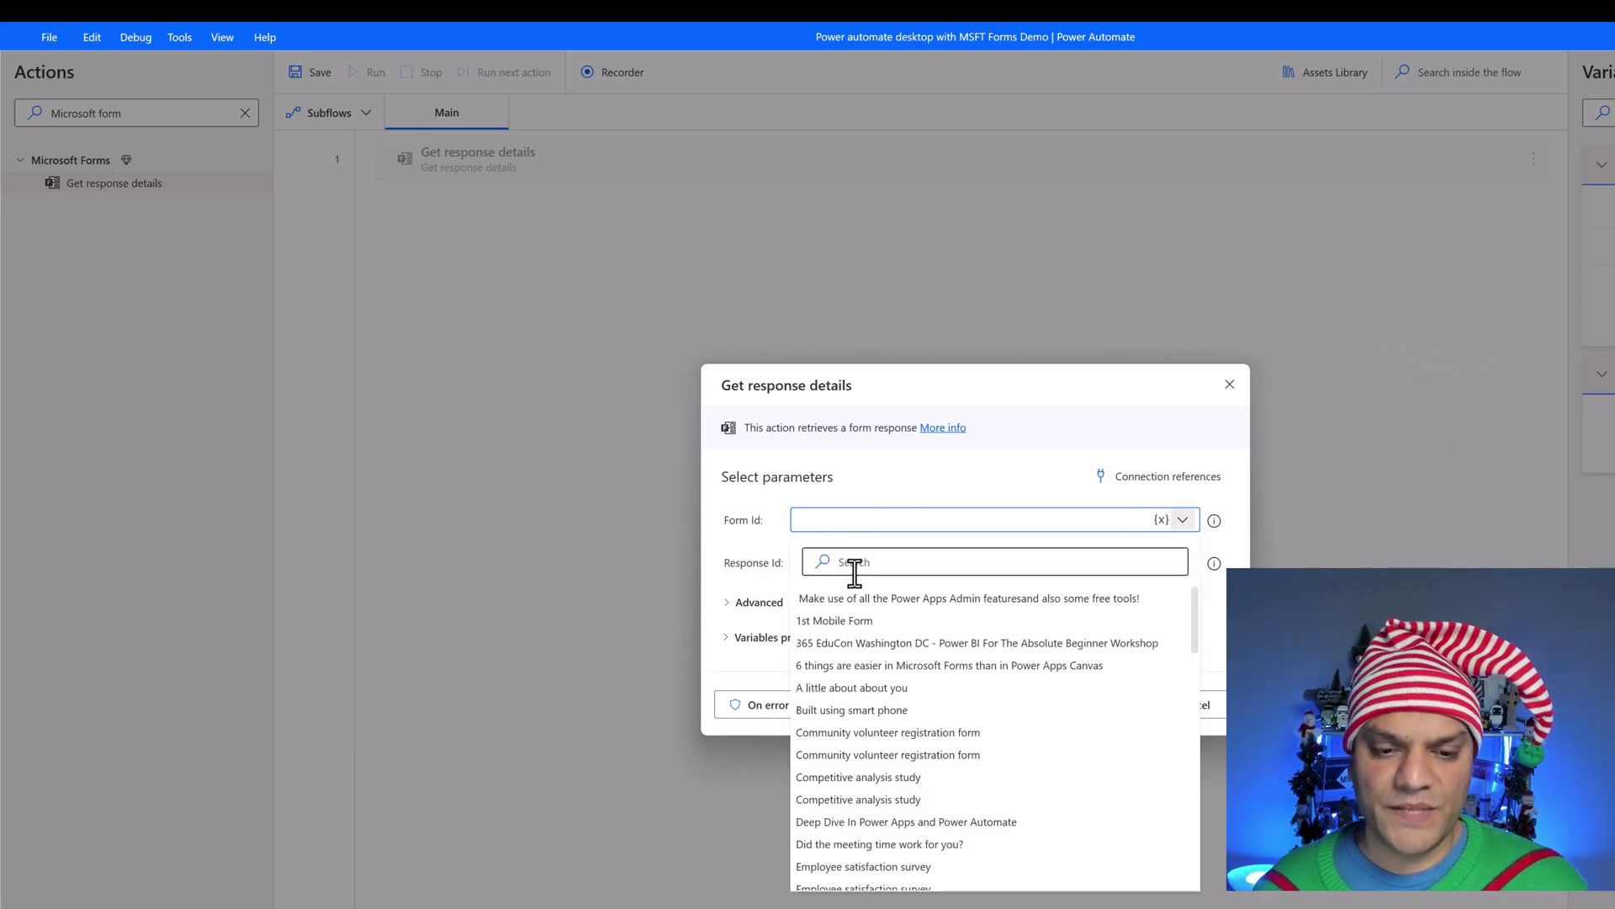
click(861, 565)
text(New cli)
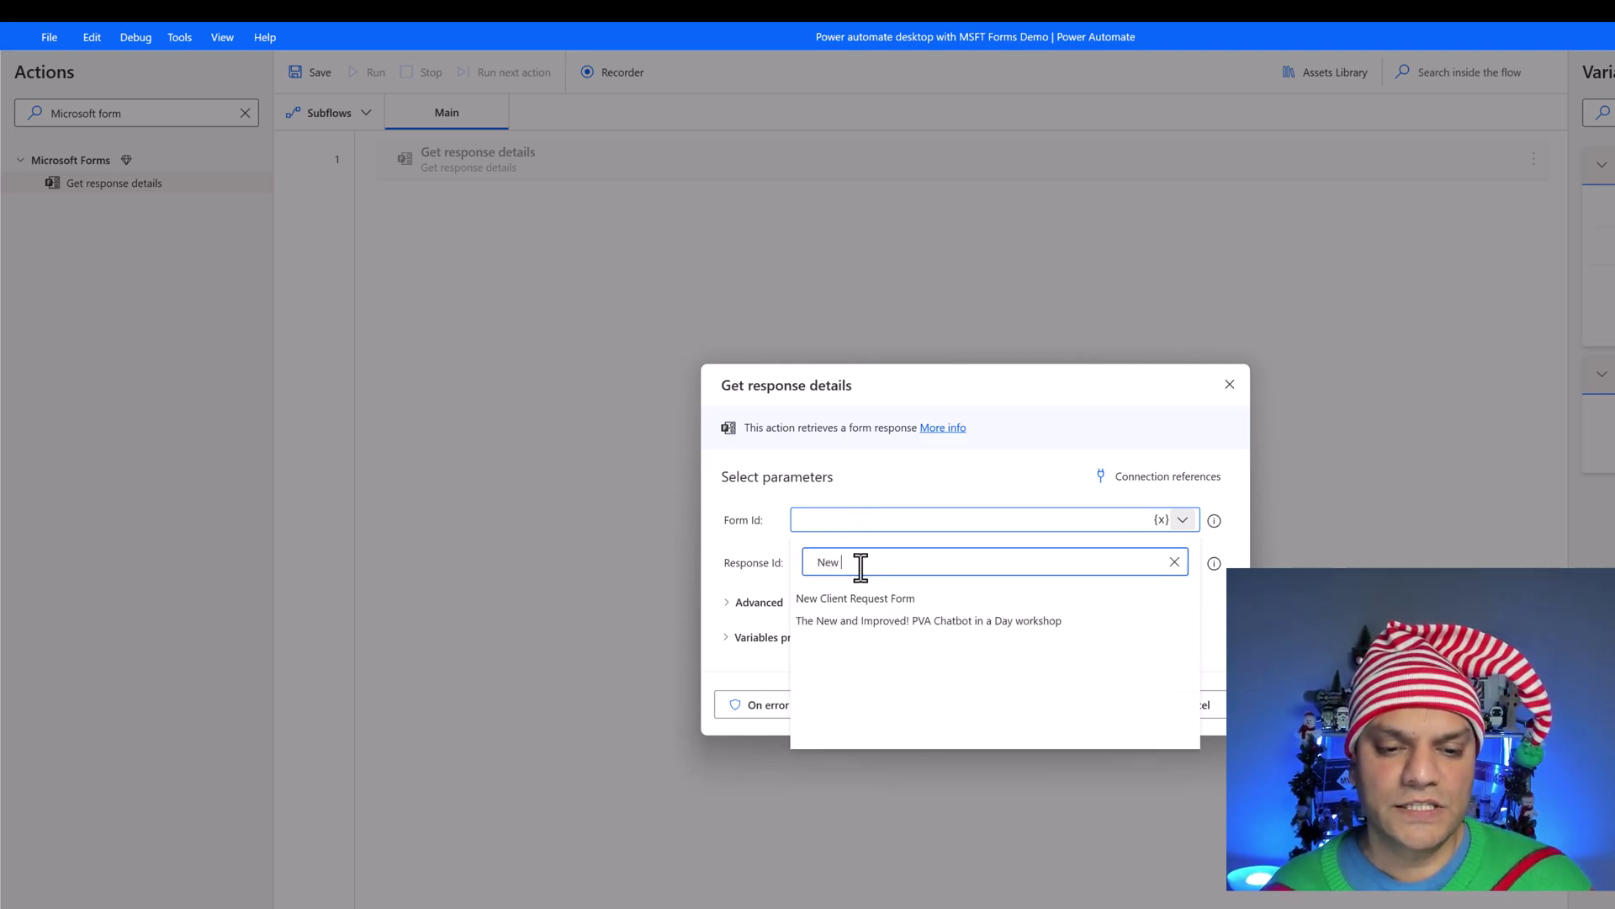
click(856, 599)
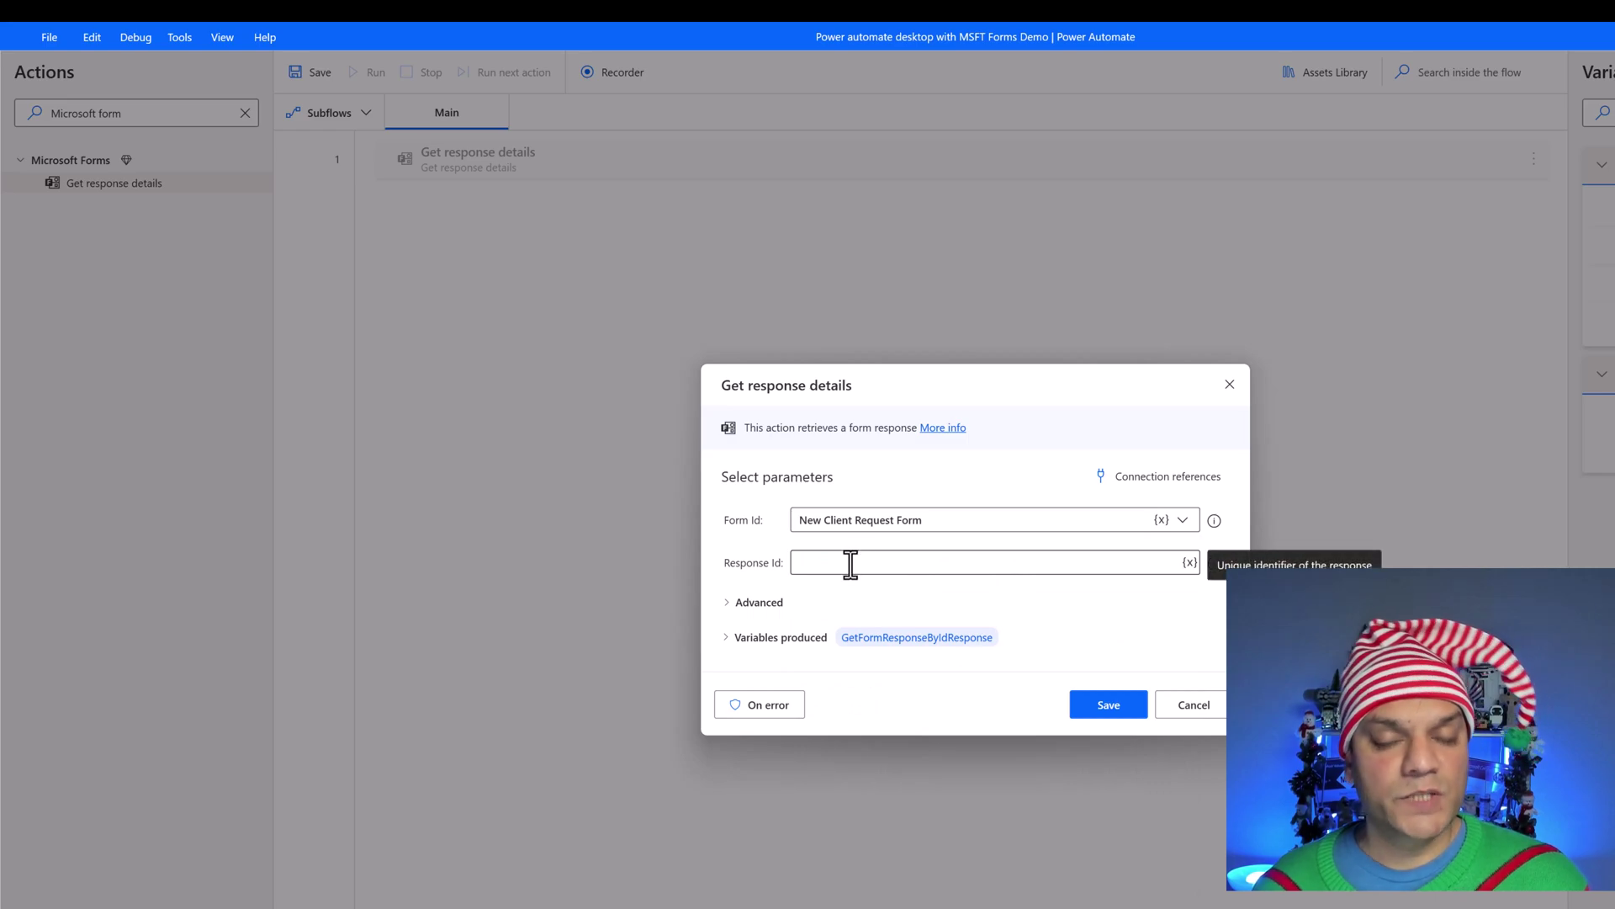
- Set Response Id to %varFormID% and save the Get response details action
click(1190, 563)
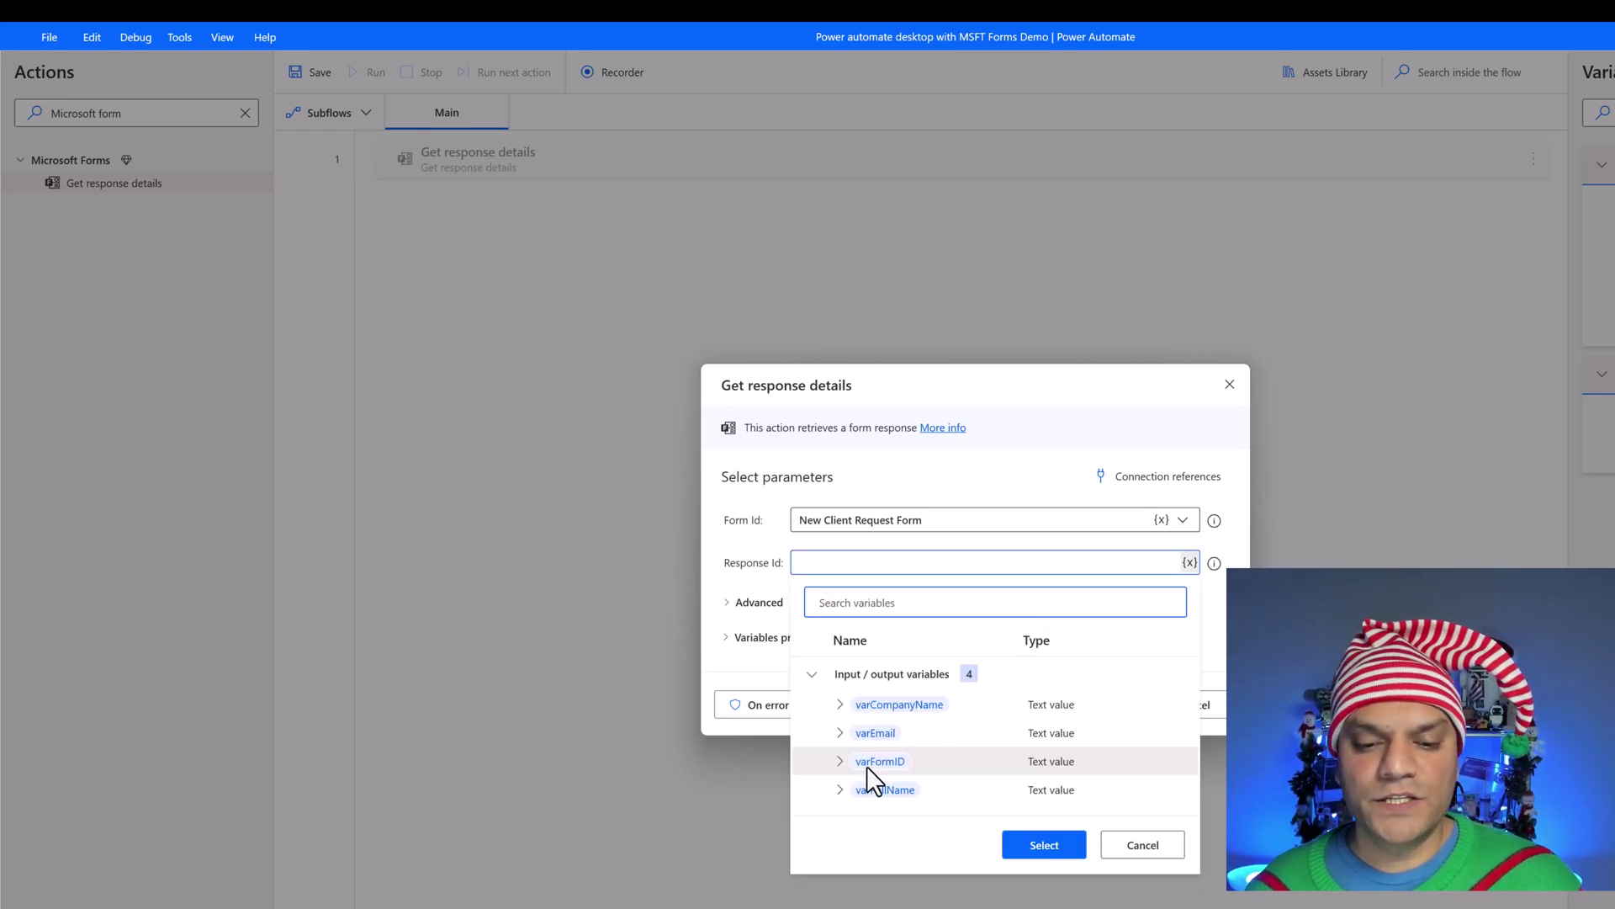
drag(876, 766, 880, 771)
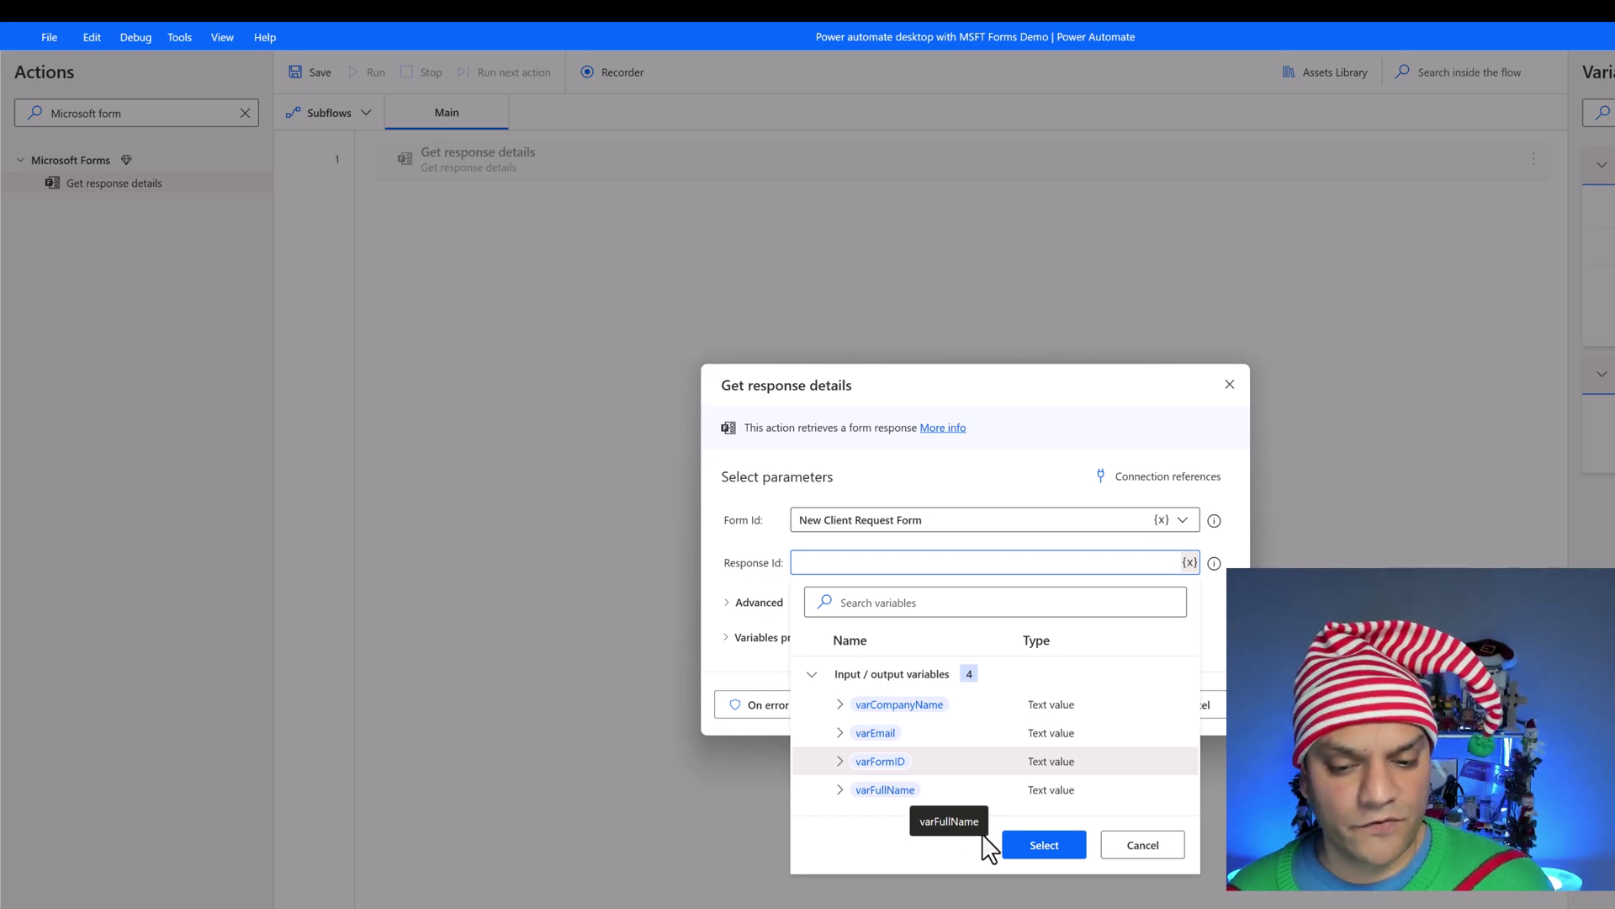
click(1036, 846)
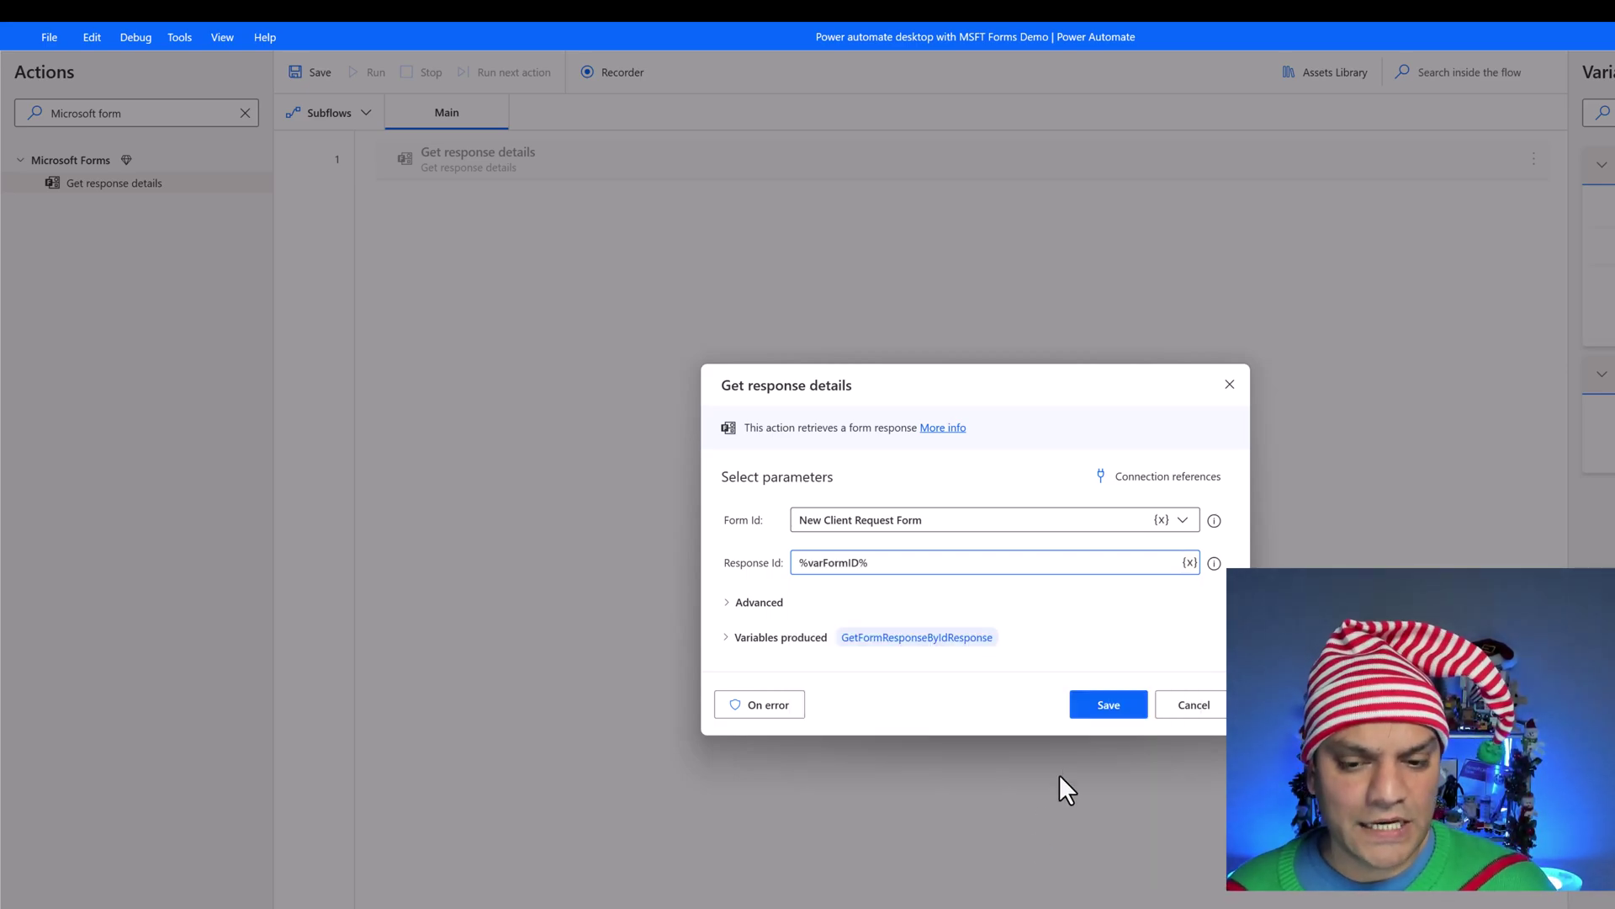
click(1107, 707)
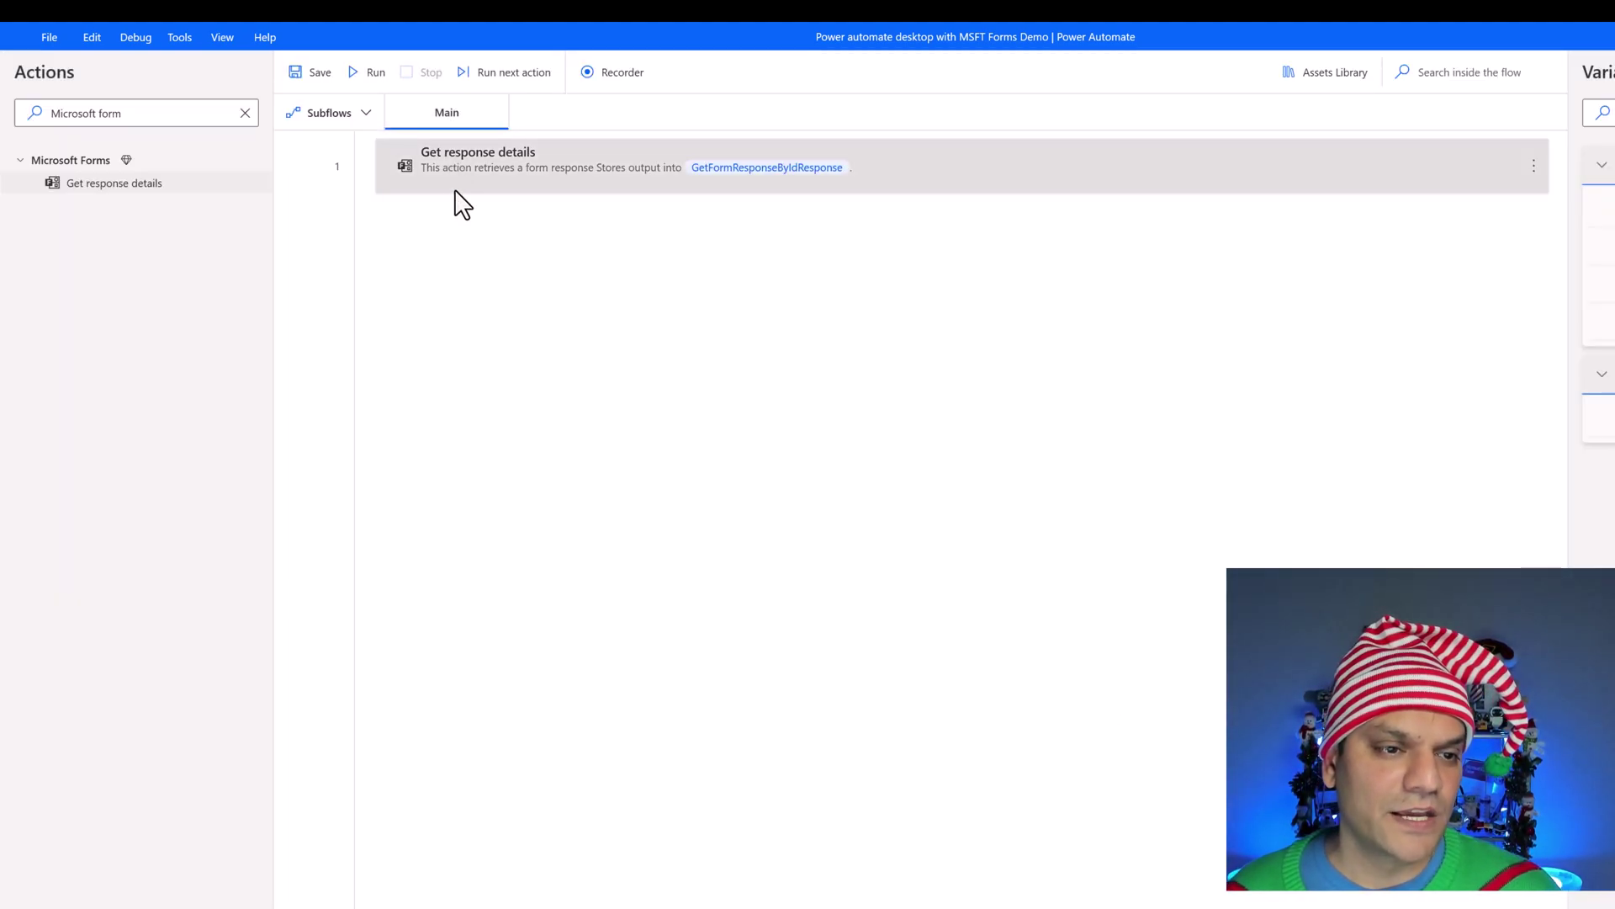
- Add a Display message step titled 'Data from Microsoft Forms'
triple_click(252, 120)
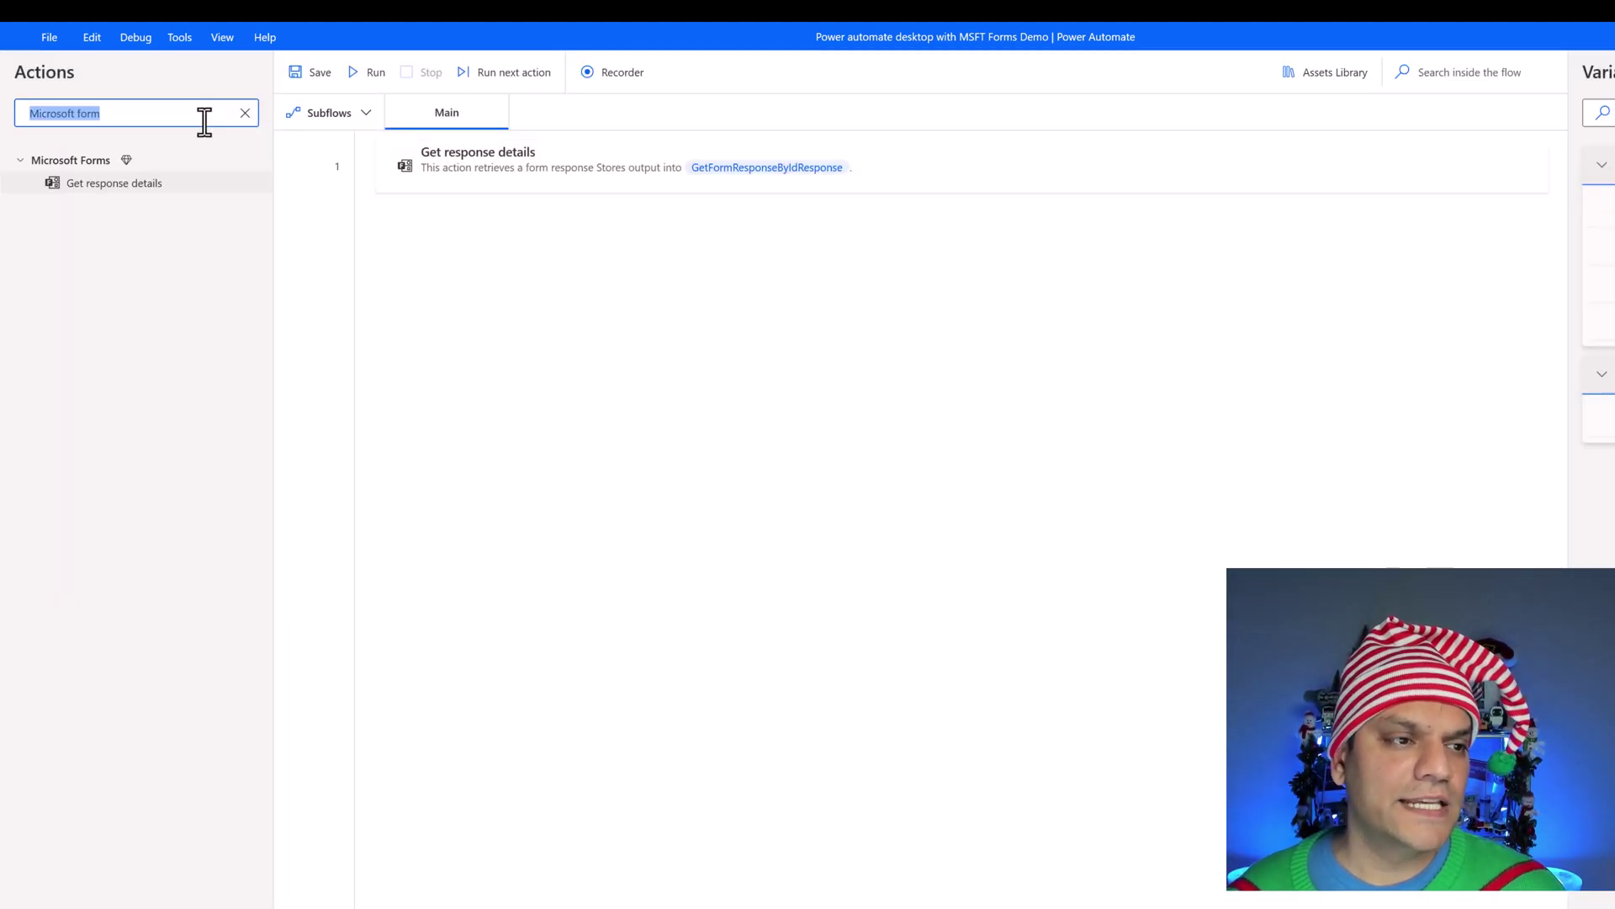
click(245, 113)
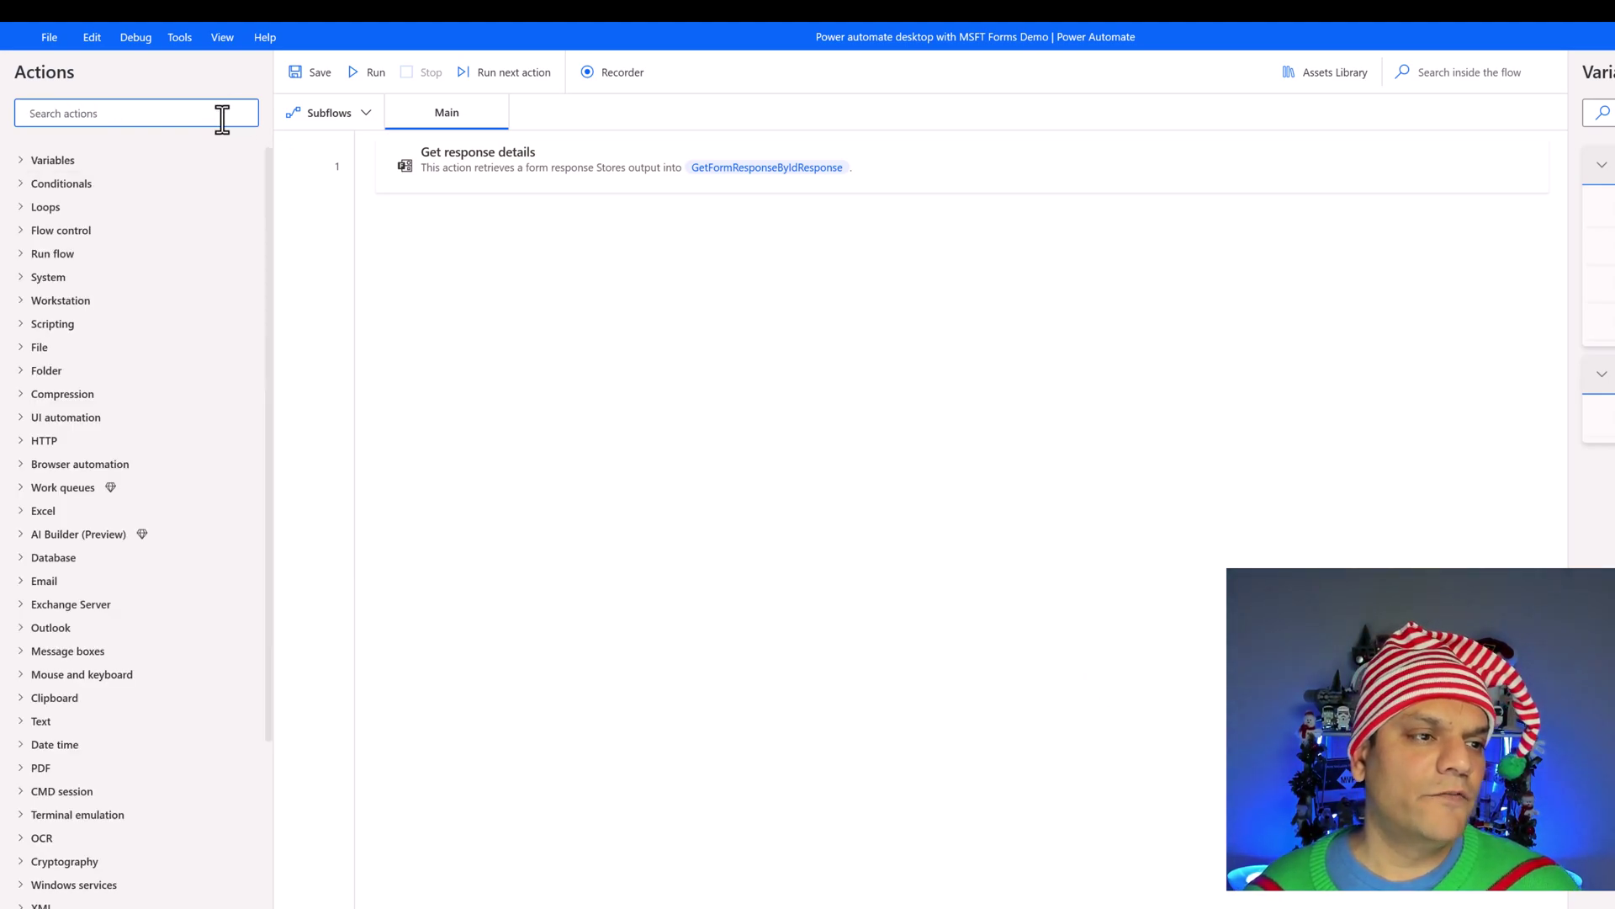
text(mess)
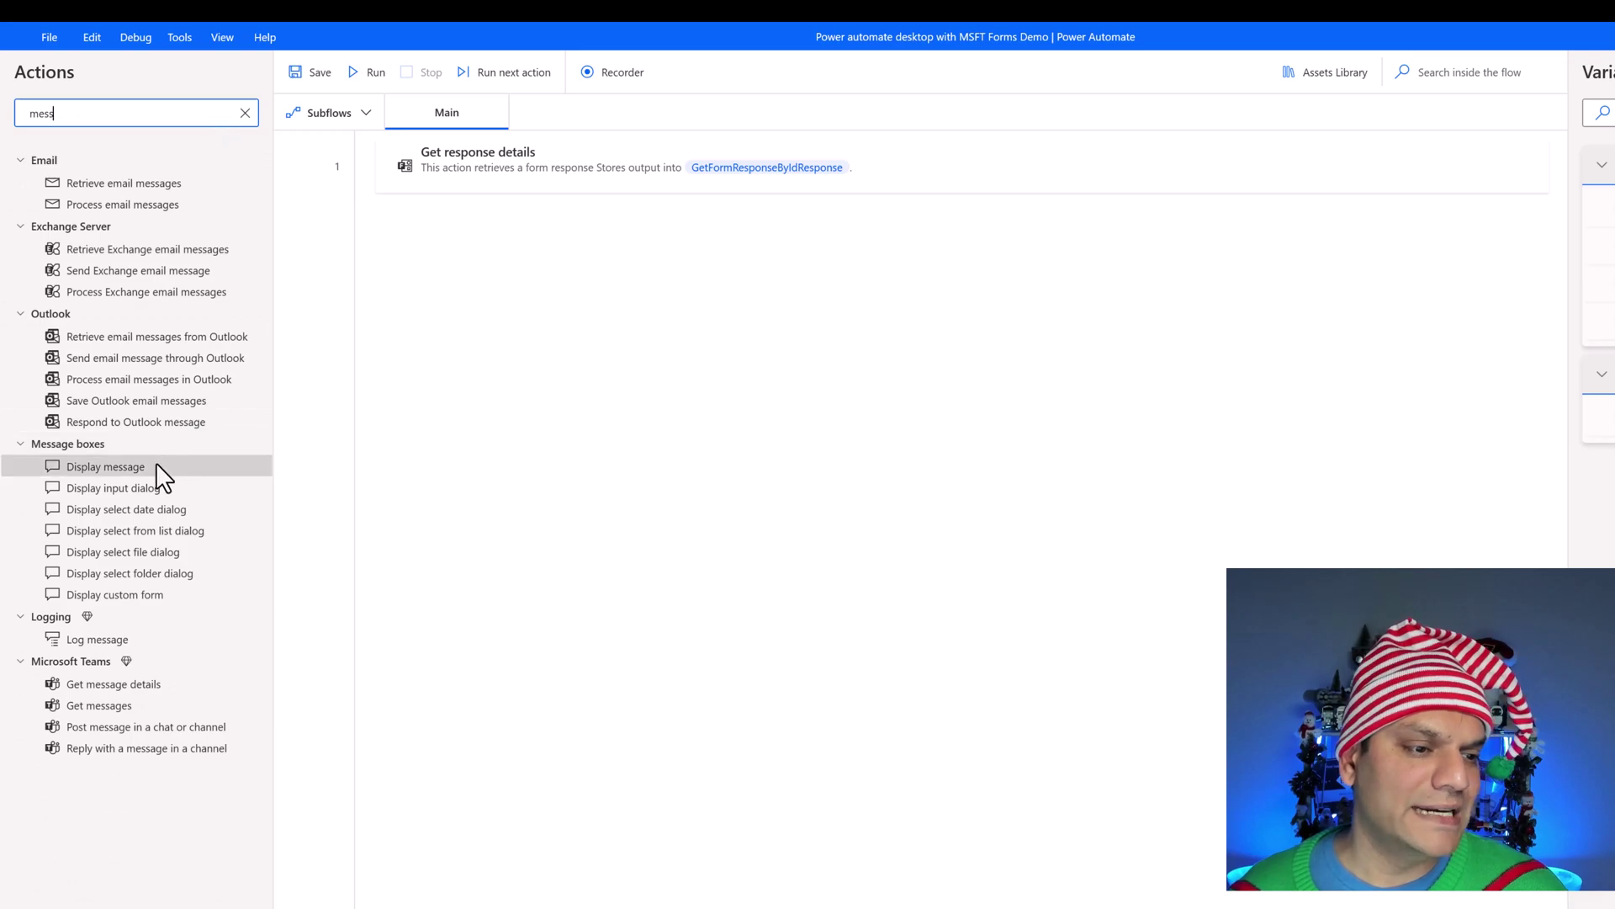
drag(158, 465, 757, 412)
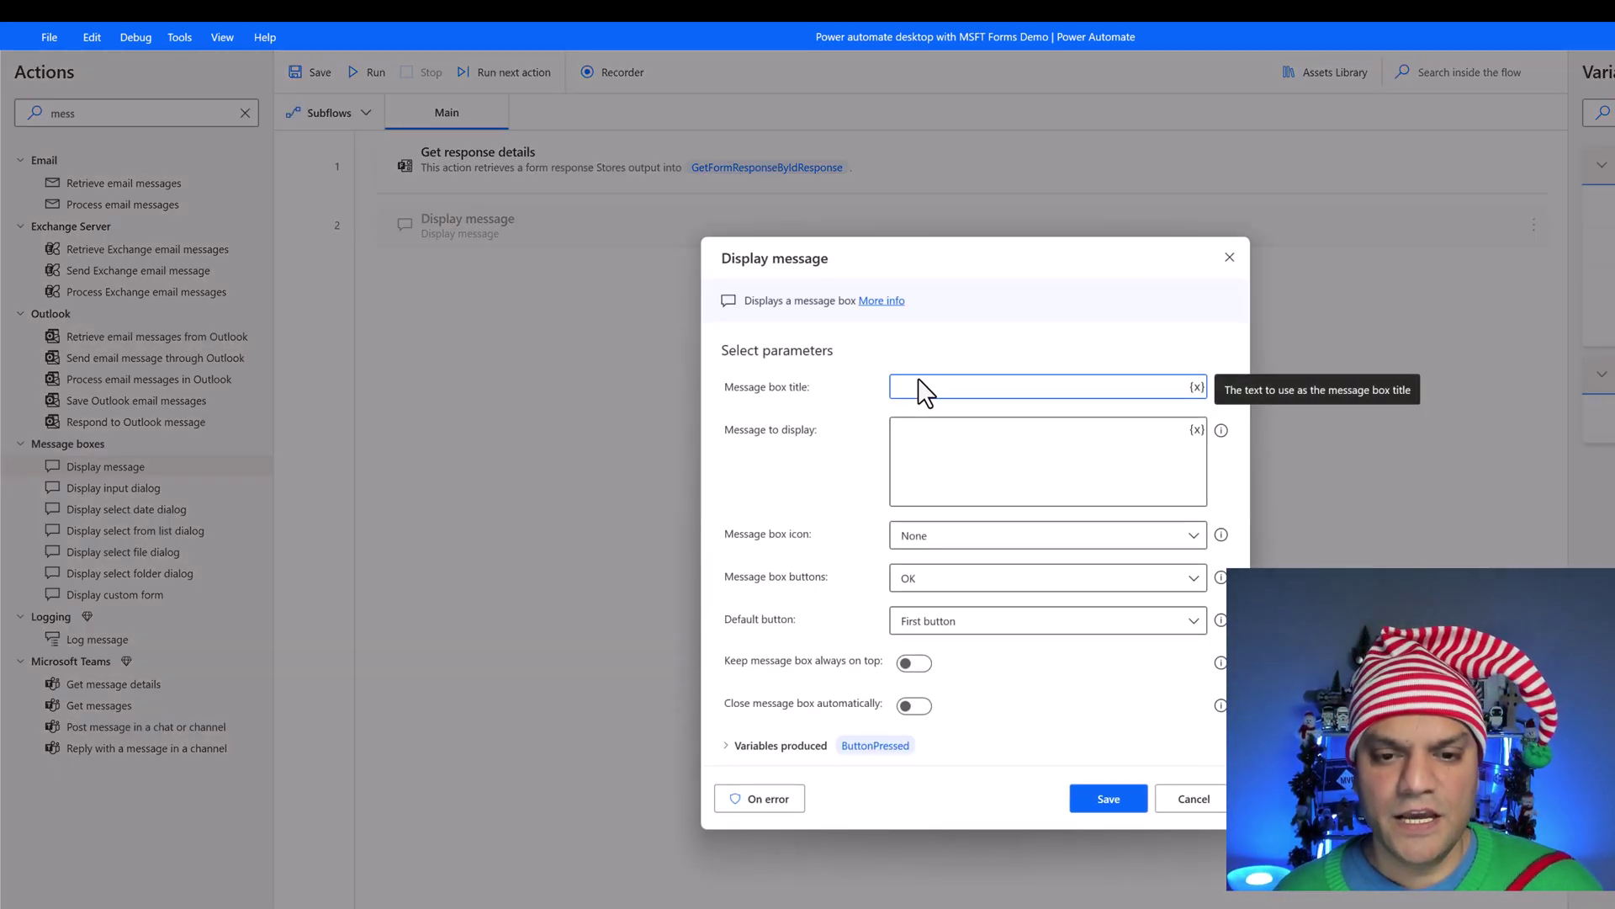
text(Data from Microsoft Forms)
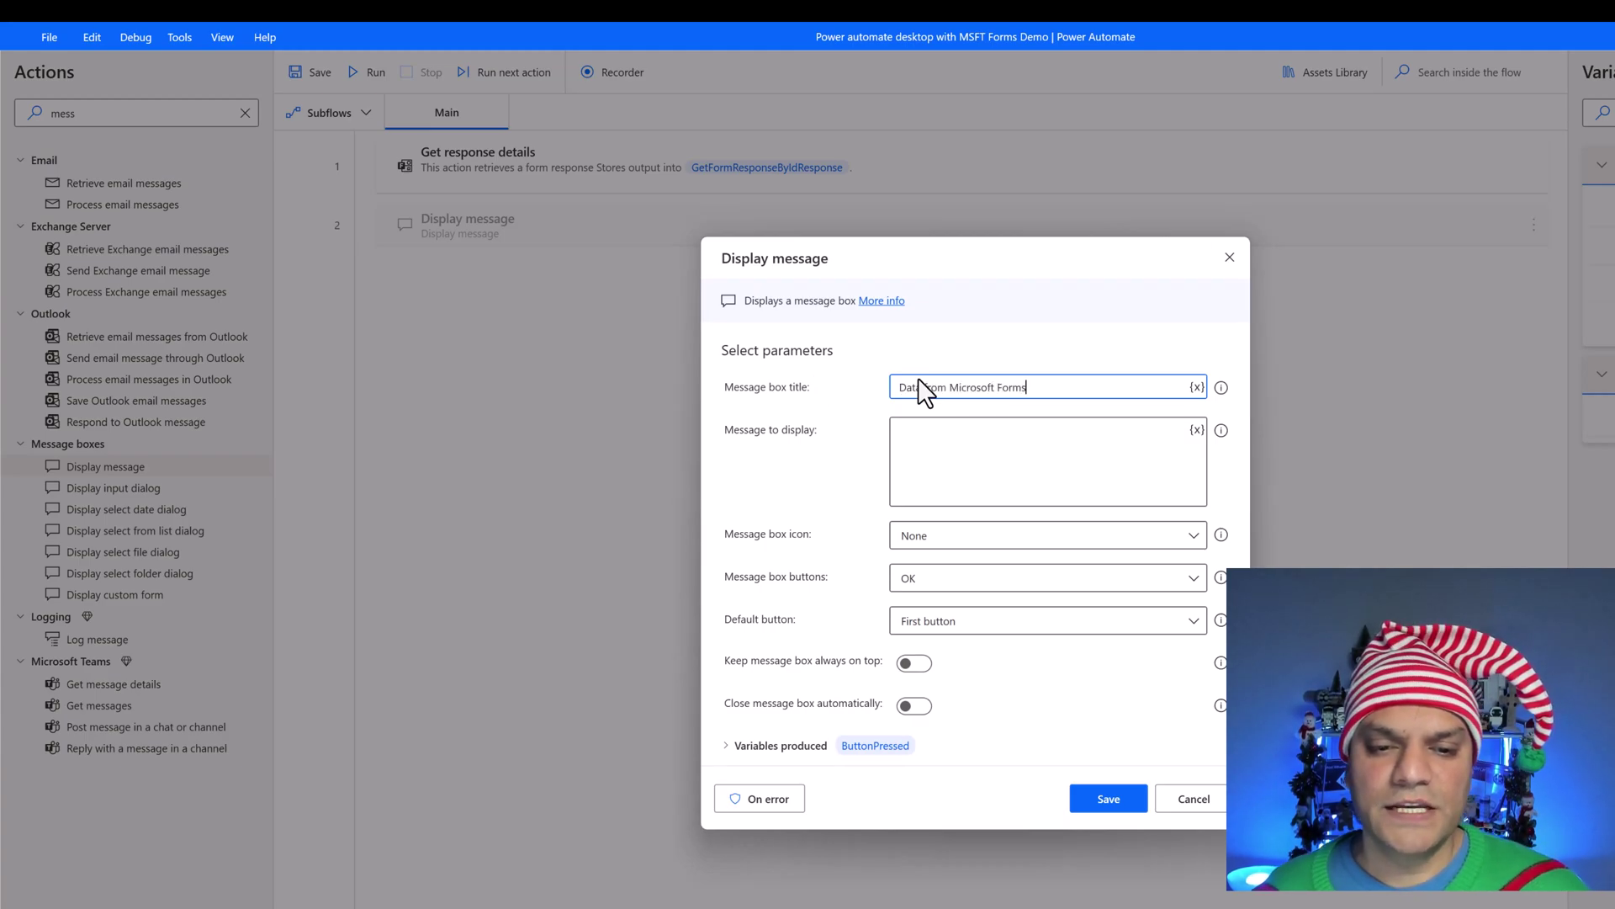
- Insert varFormID and varCompanyName on separate lines of the message
click(928, 450)
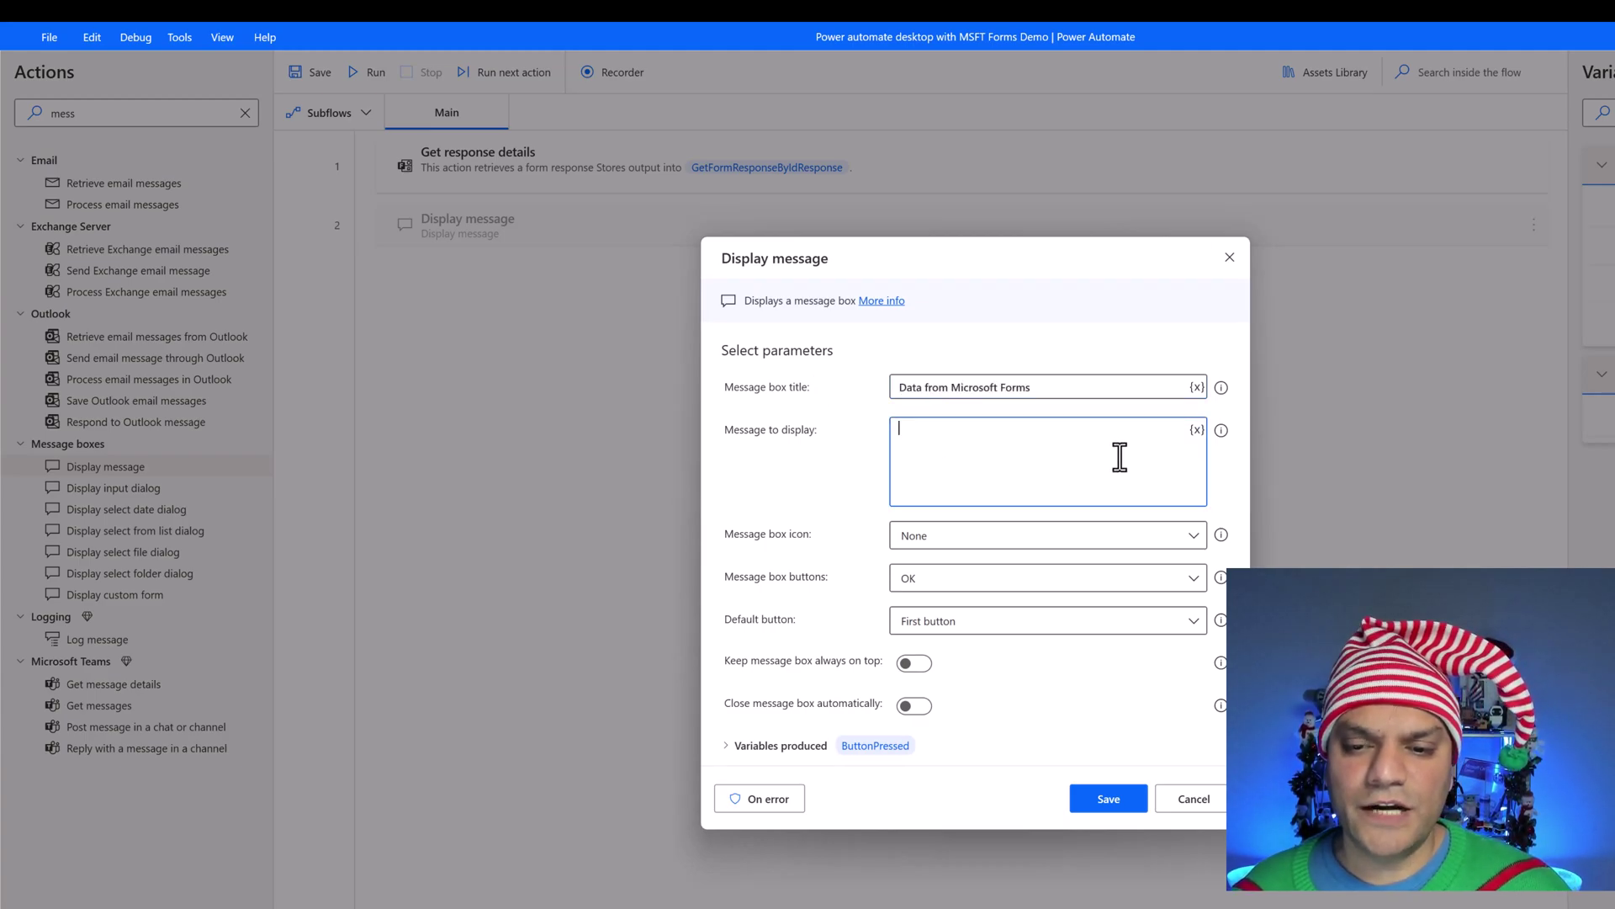
click(1197, 431)
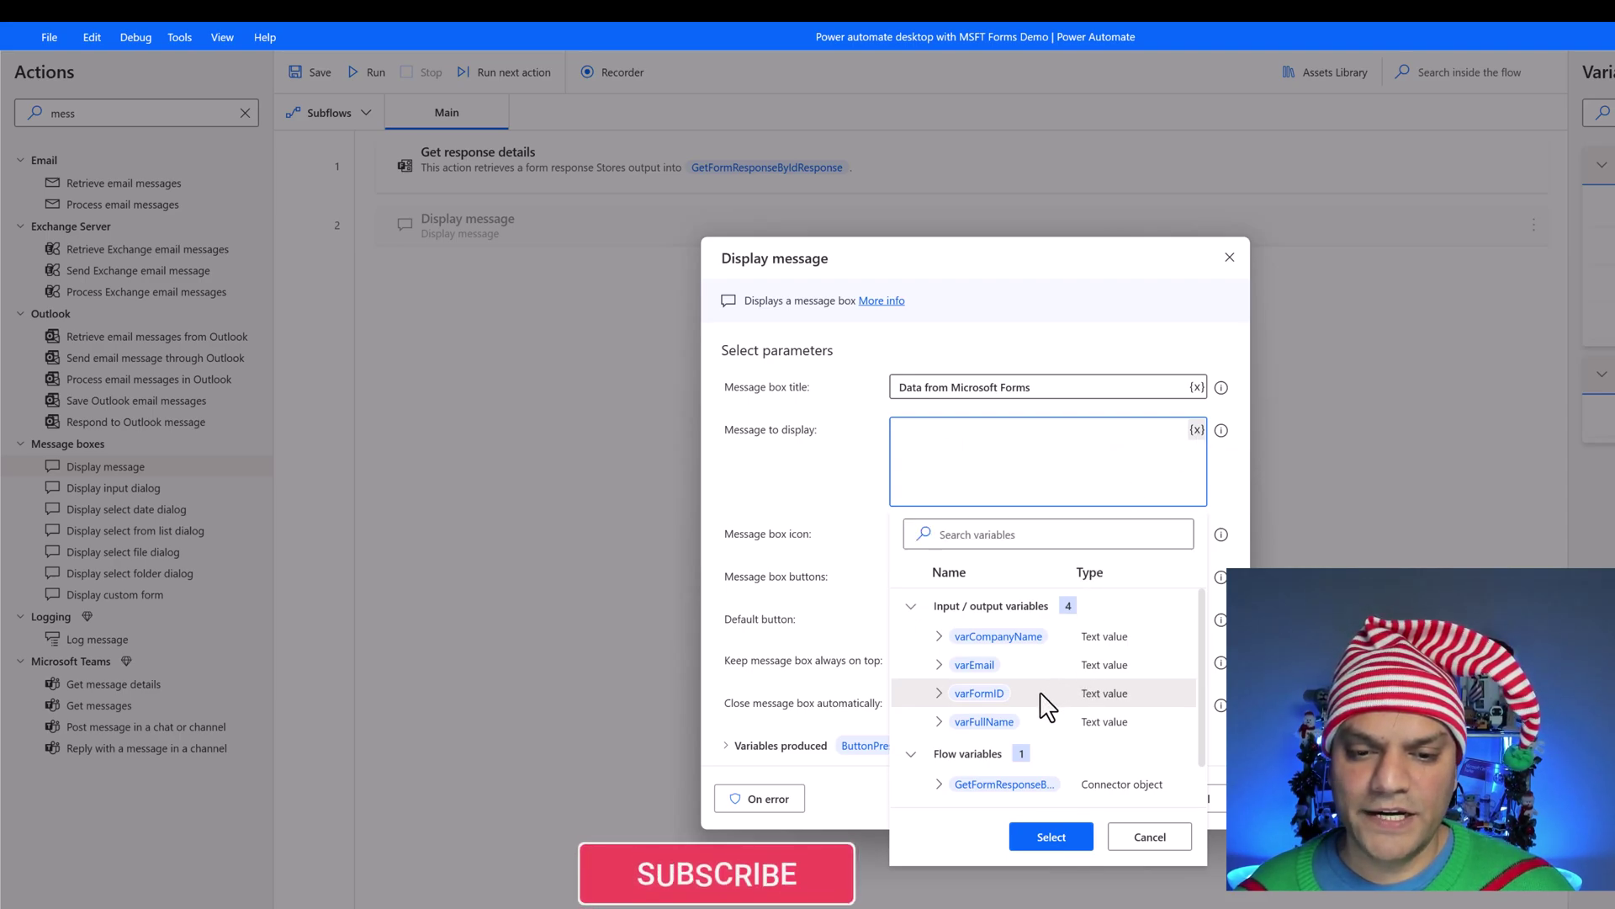
click(1051, 837)
key(Return)
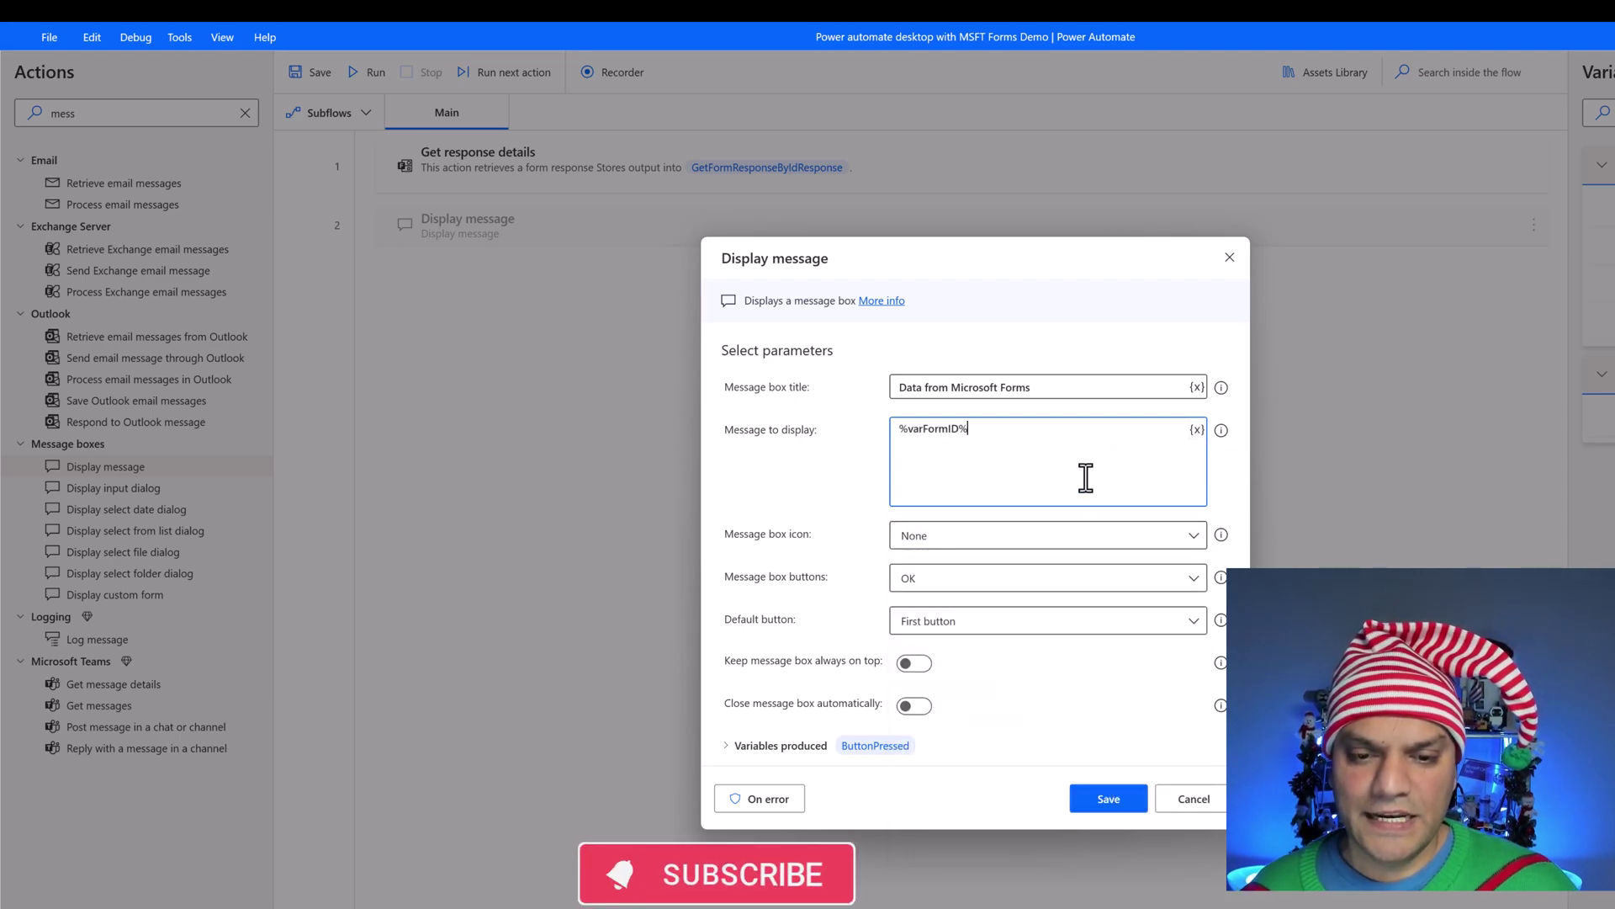
click(1197, 431)
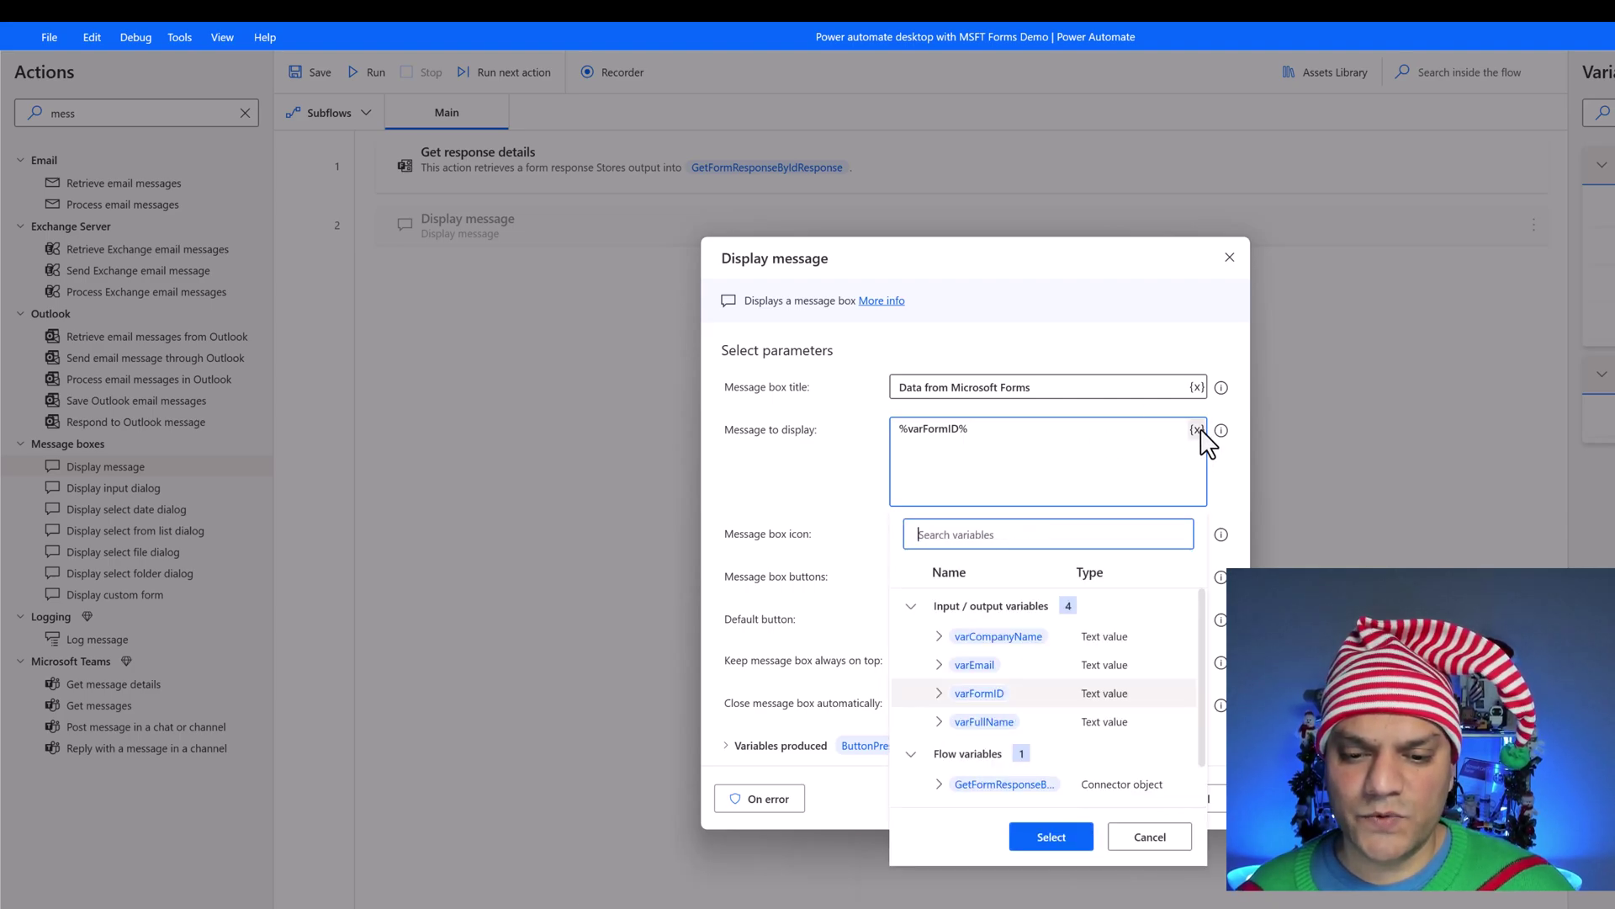
click(1028, 637)
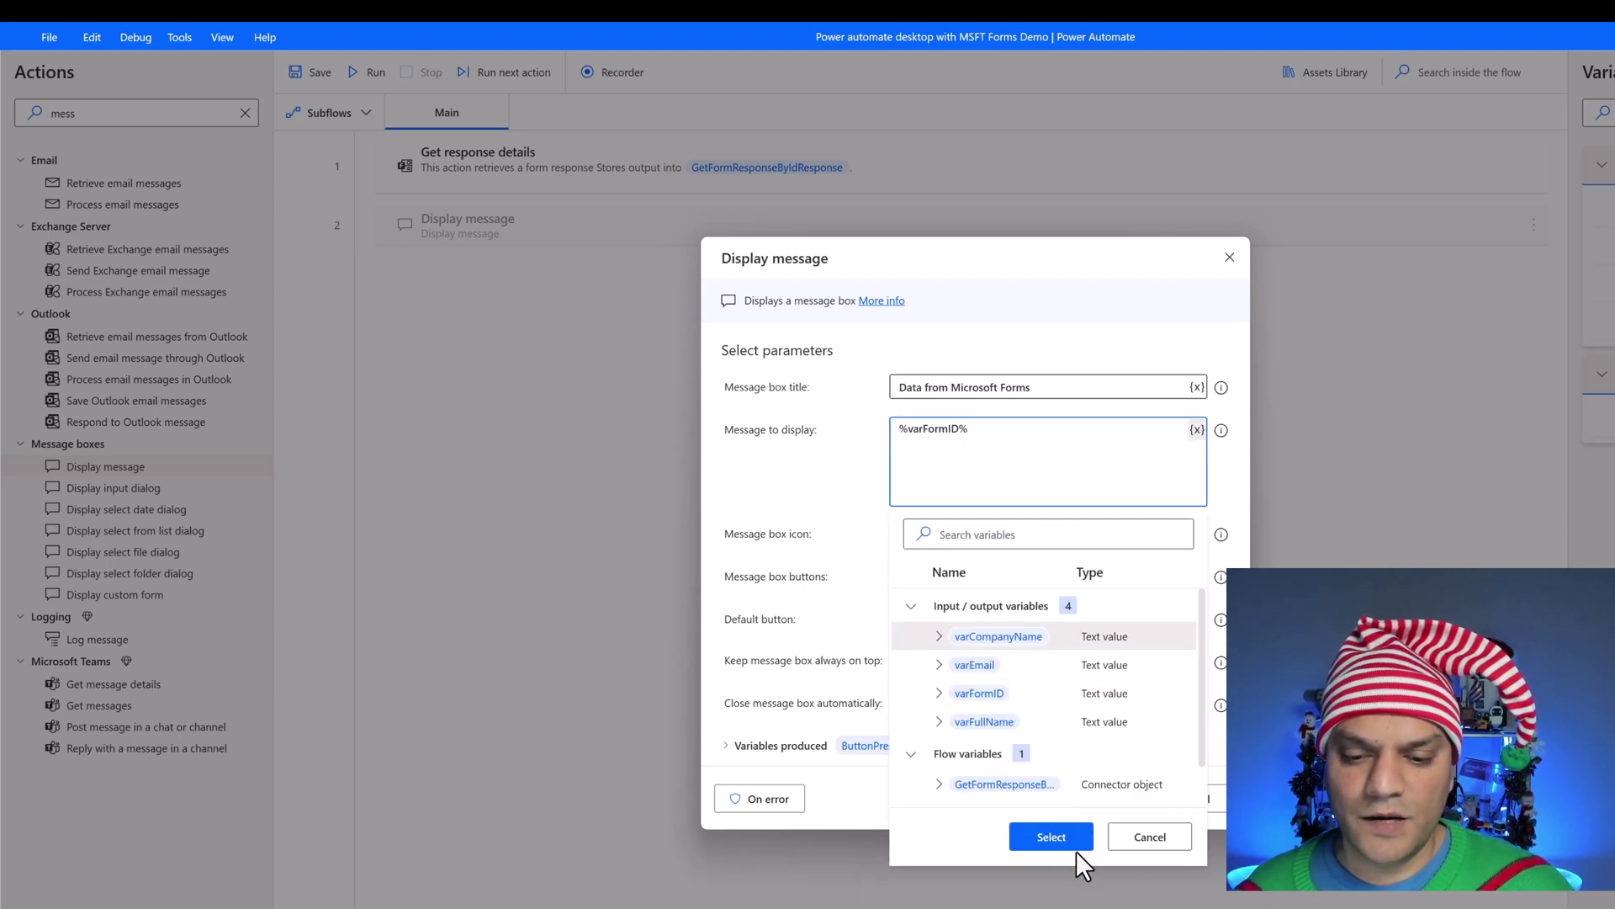
click(1077, 837)
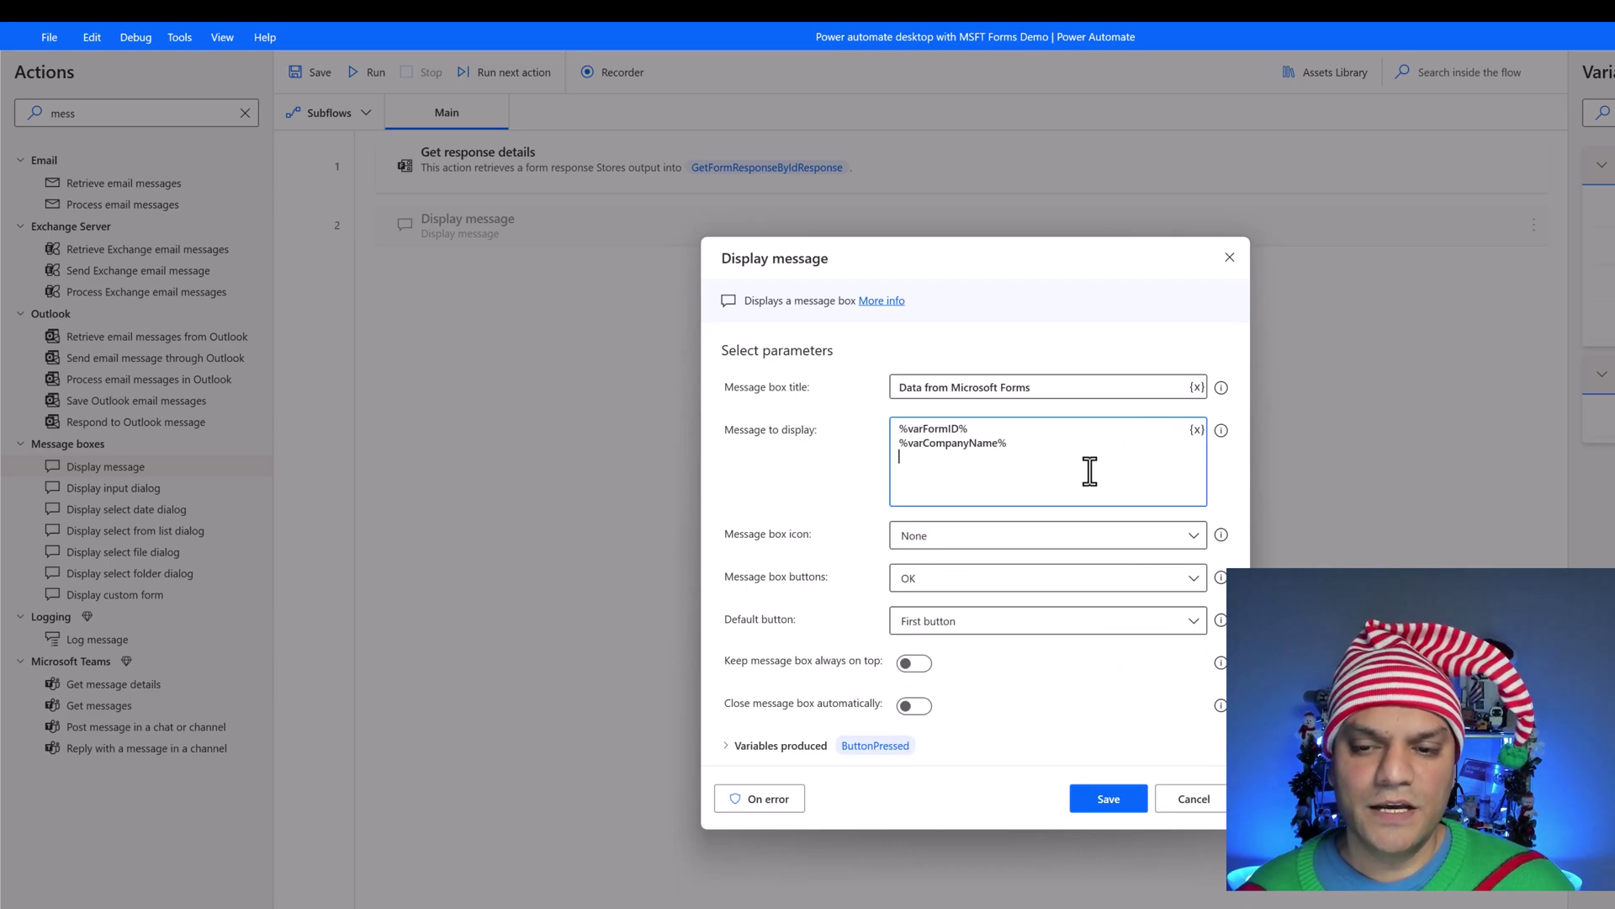
- Add varFullName and varEmail lines, then save the message action and the desktop flow
click(1196, 430)
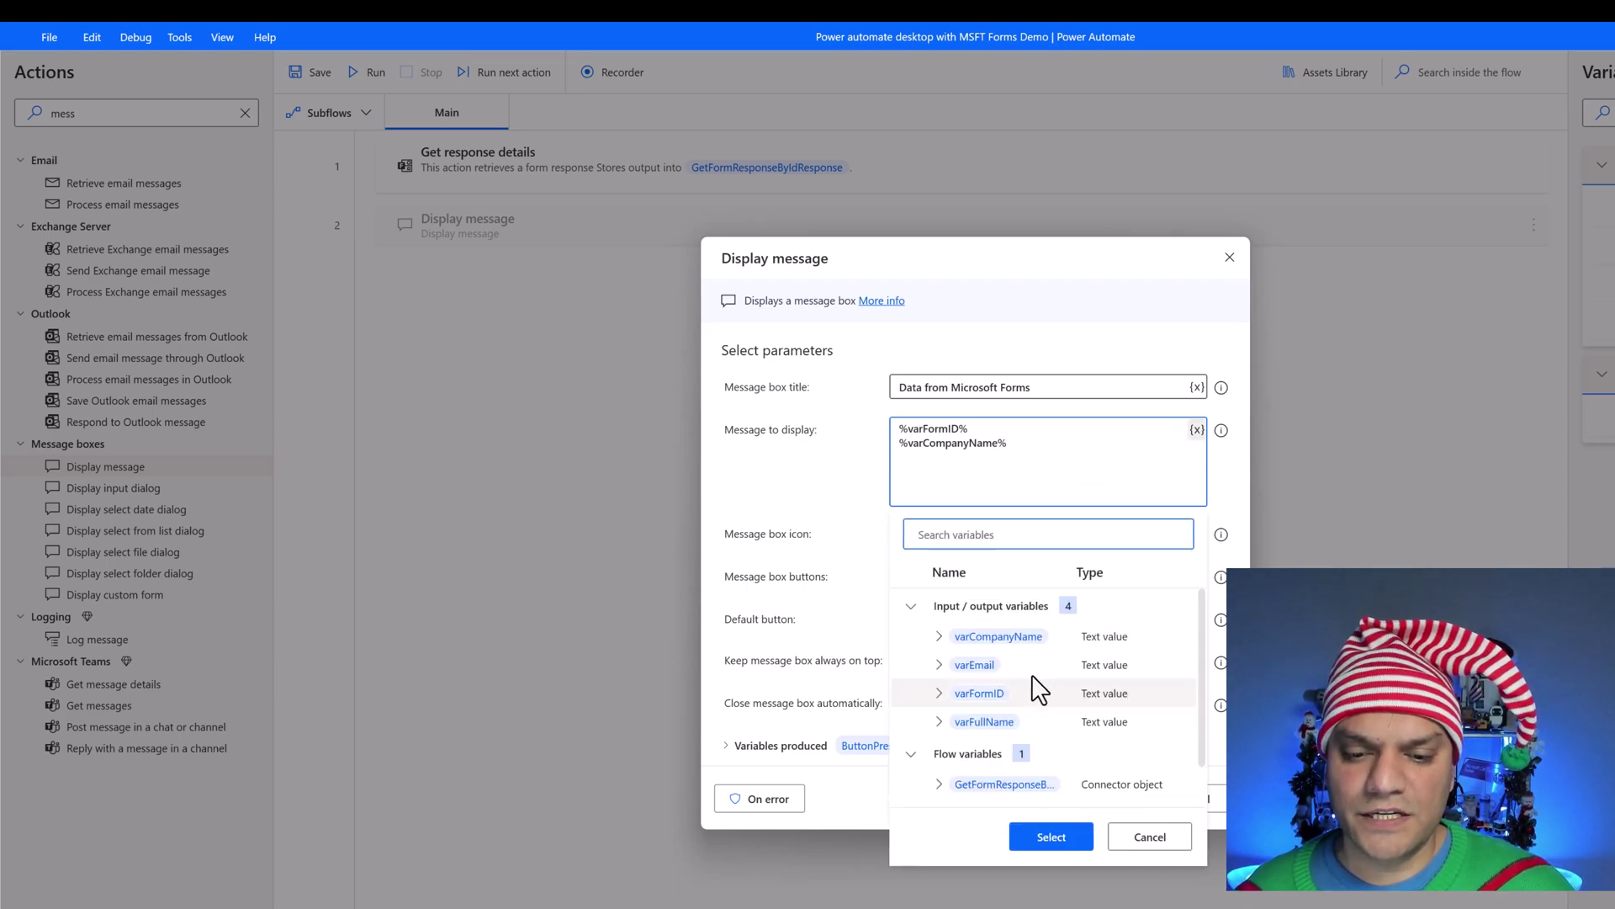
click(1014, 722)
click(1065, 838)
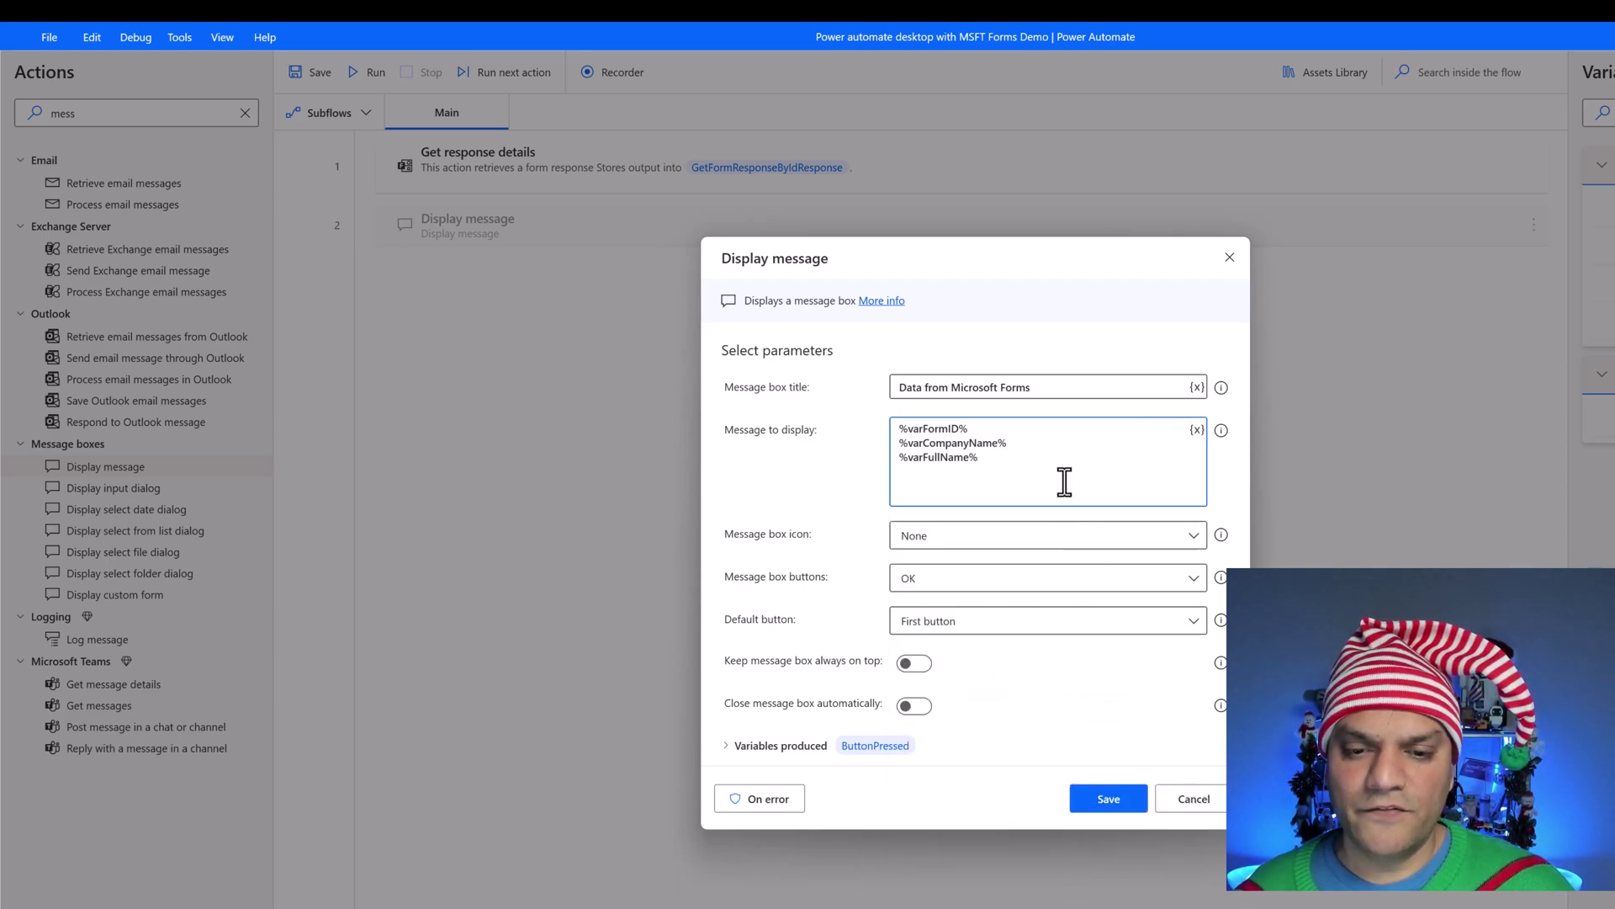
key(Return)
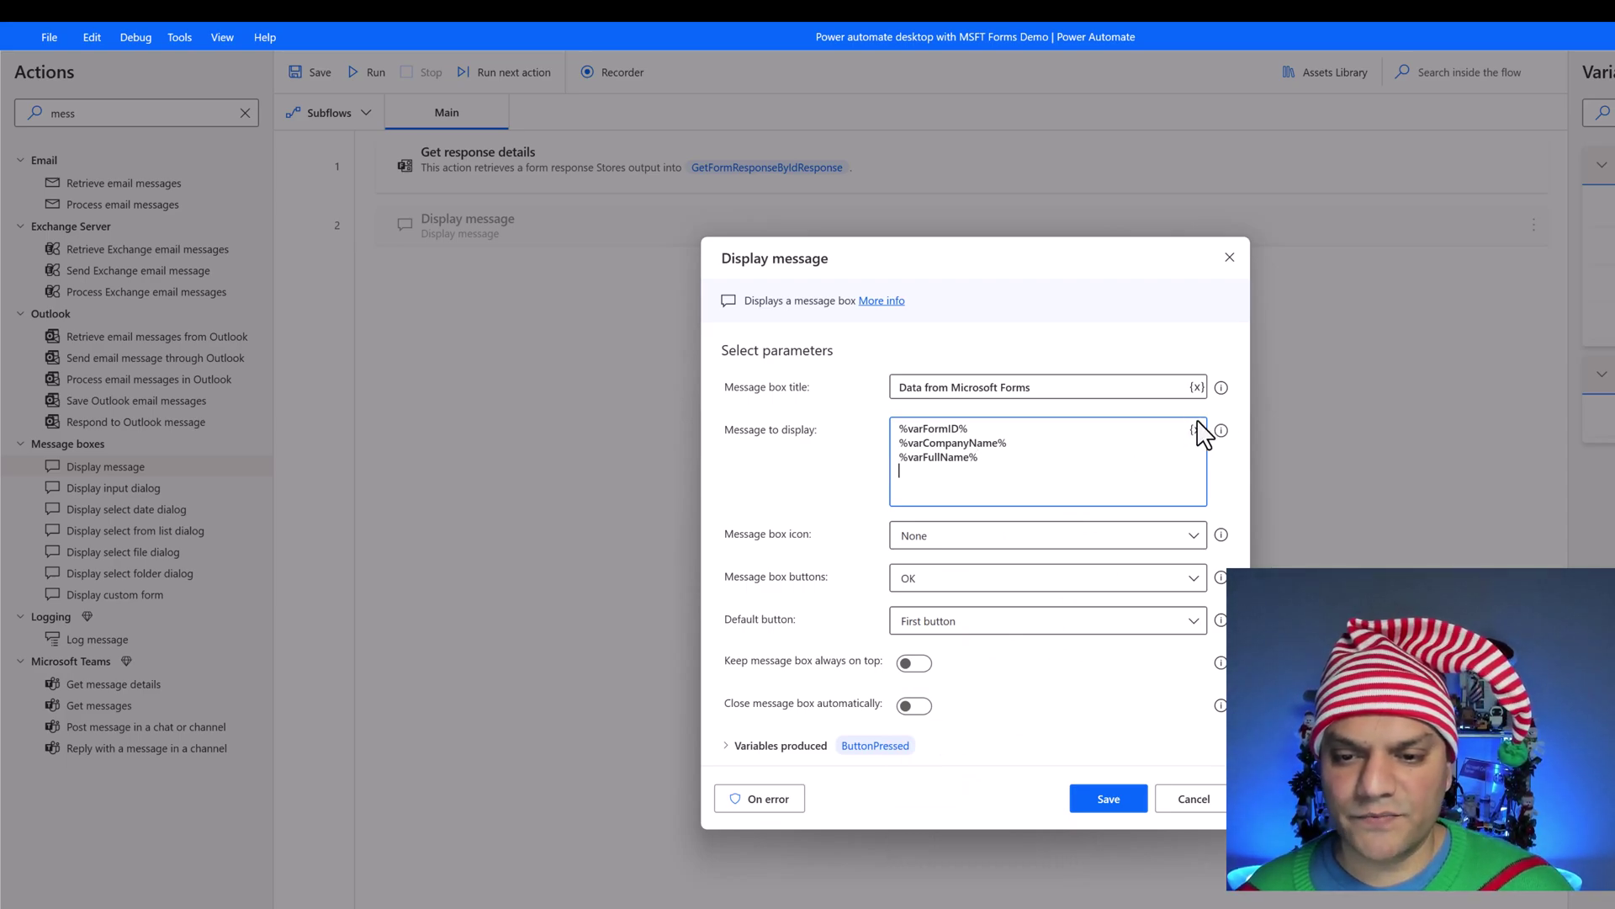
click(1197, 429)
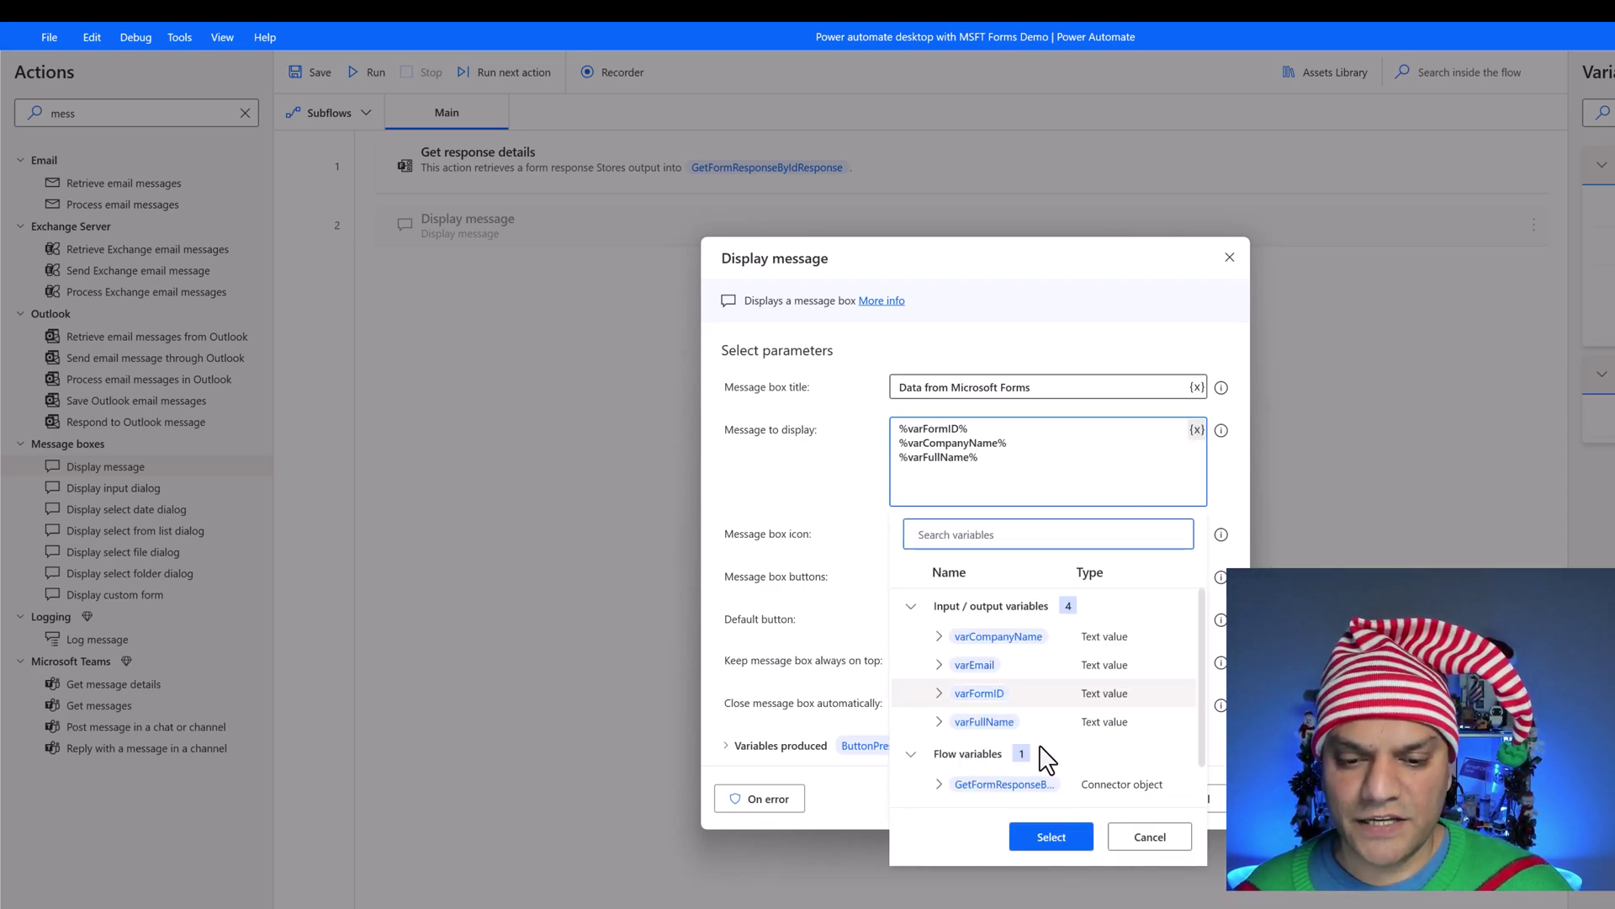
click(1003, 664)
click(1052, 837)
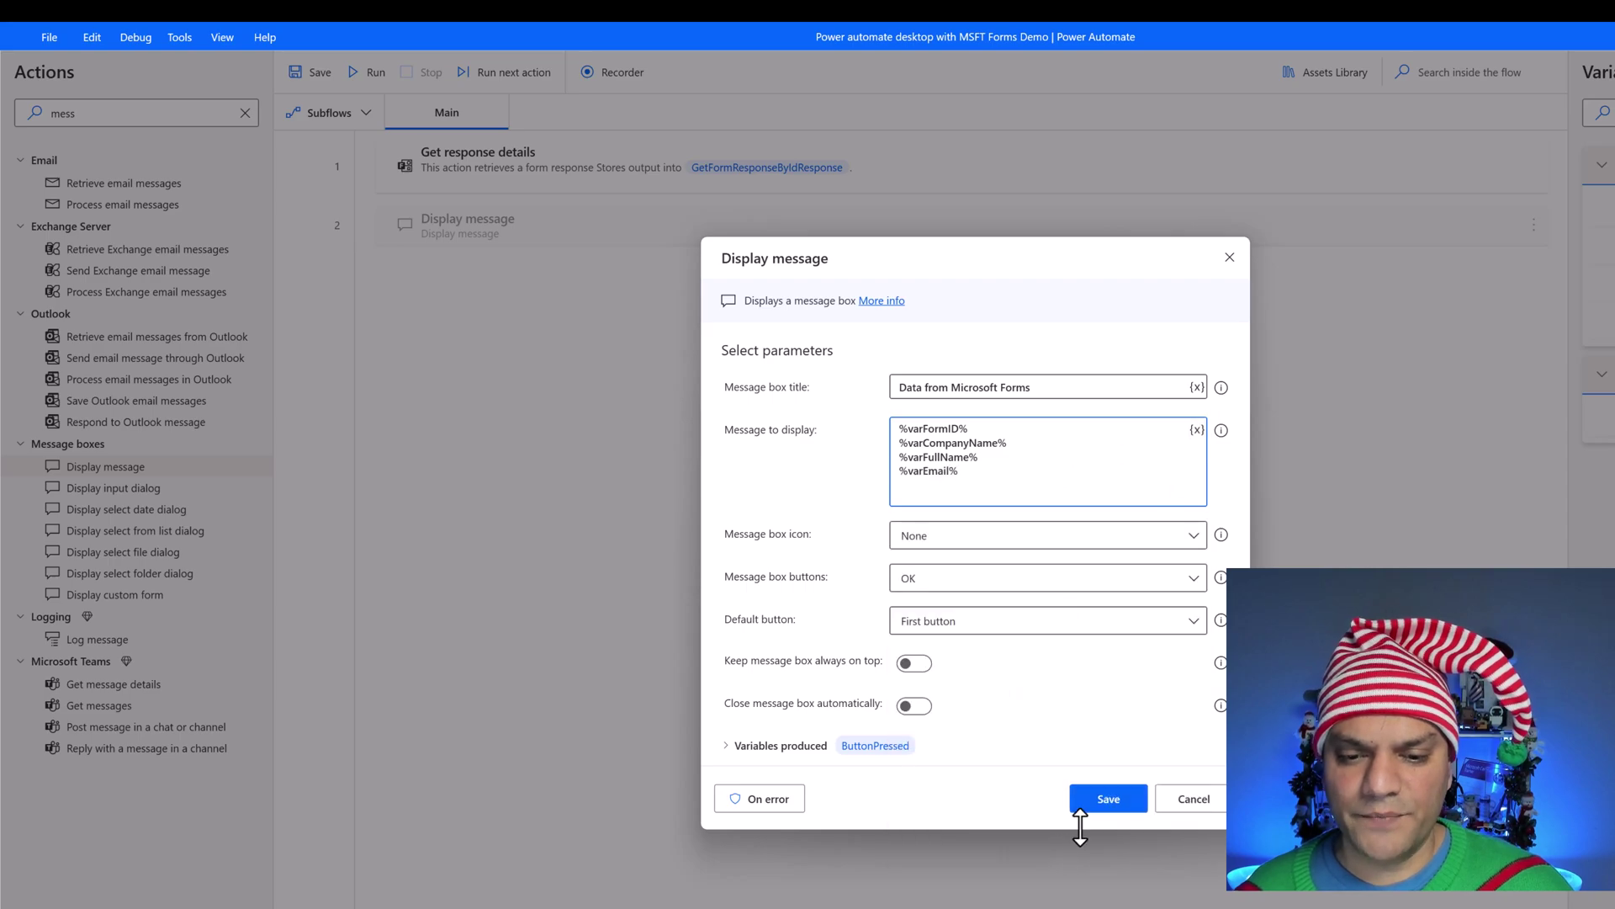
click(1109, 796)
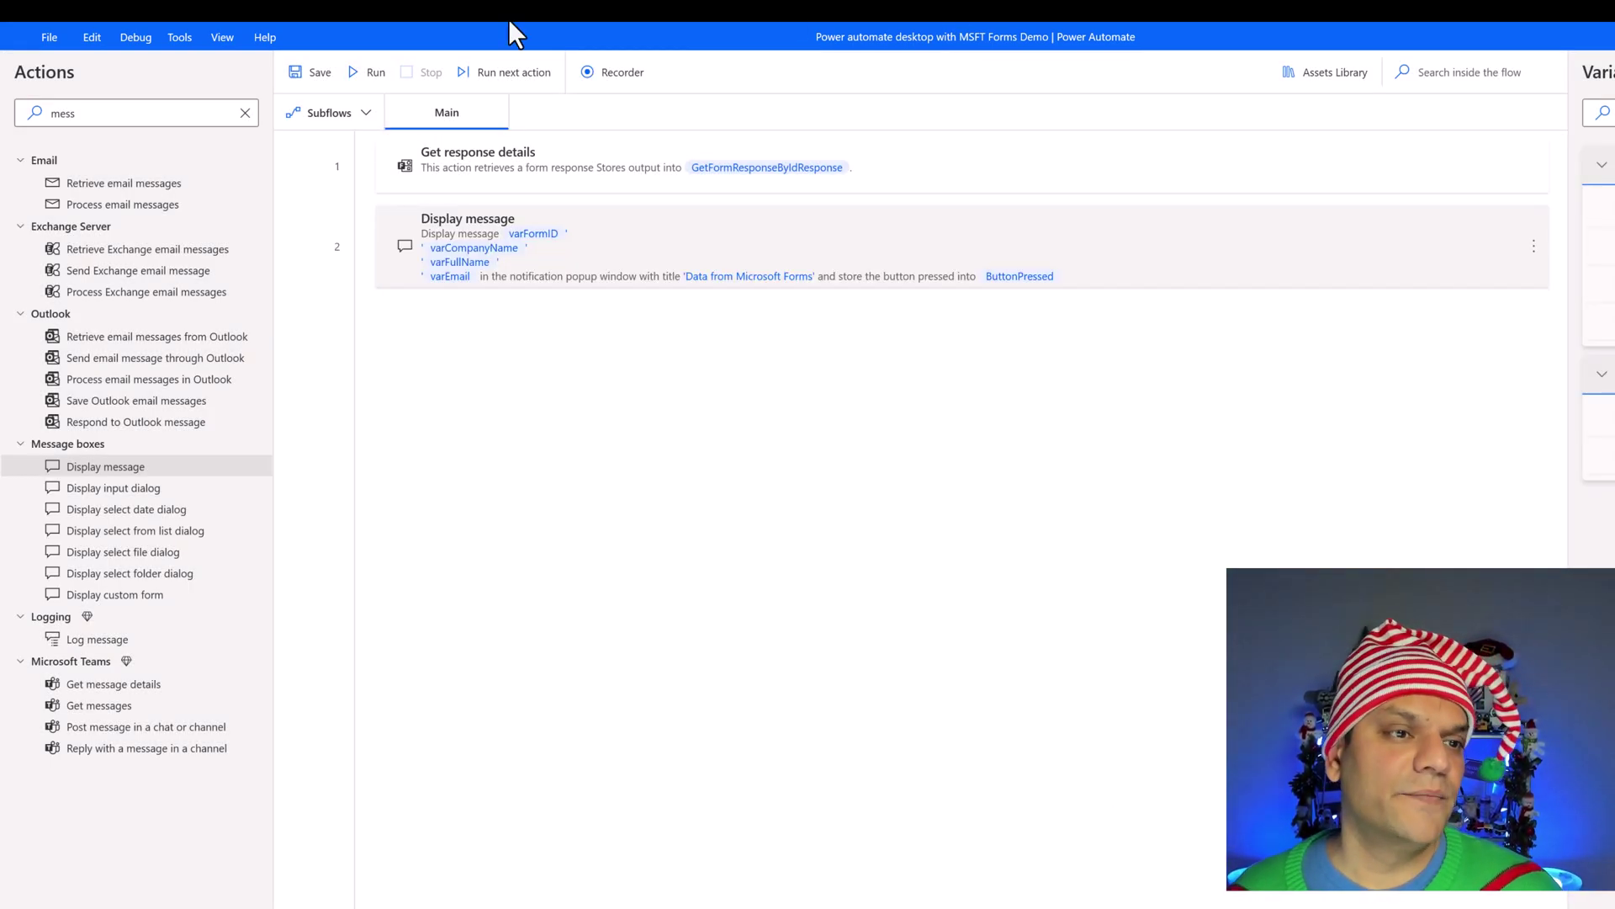
click(318, 72)
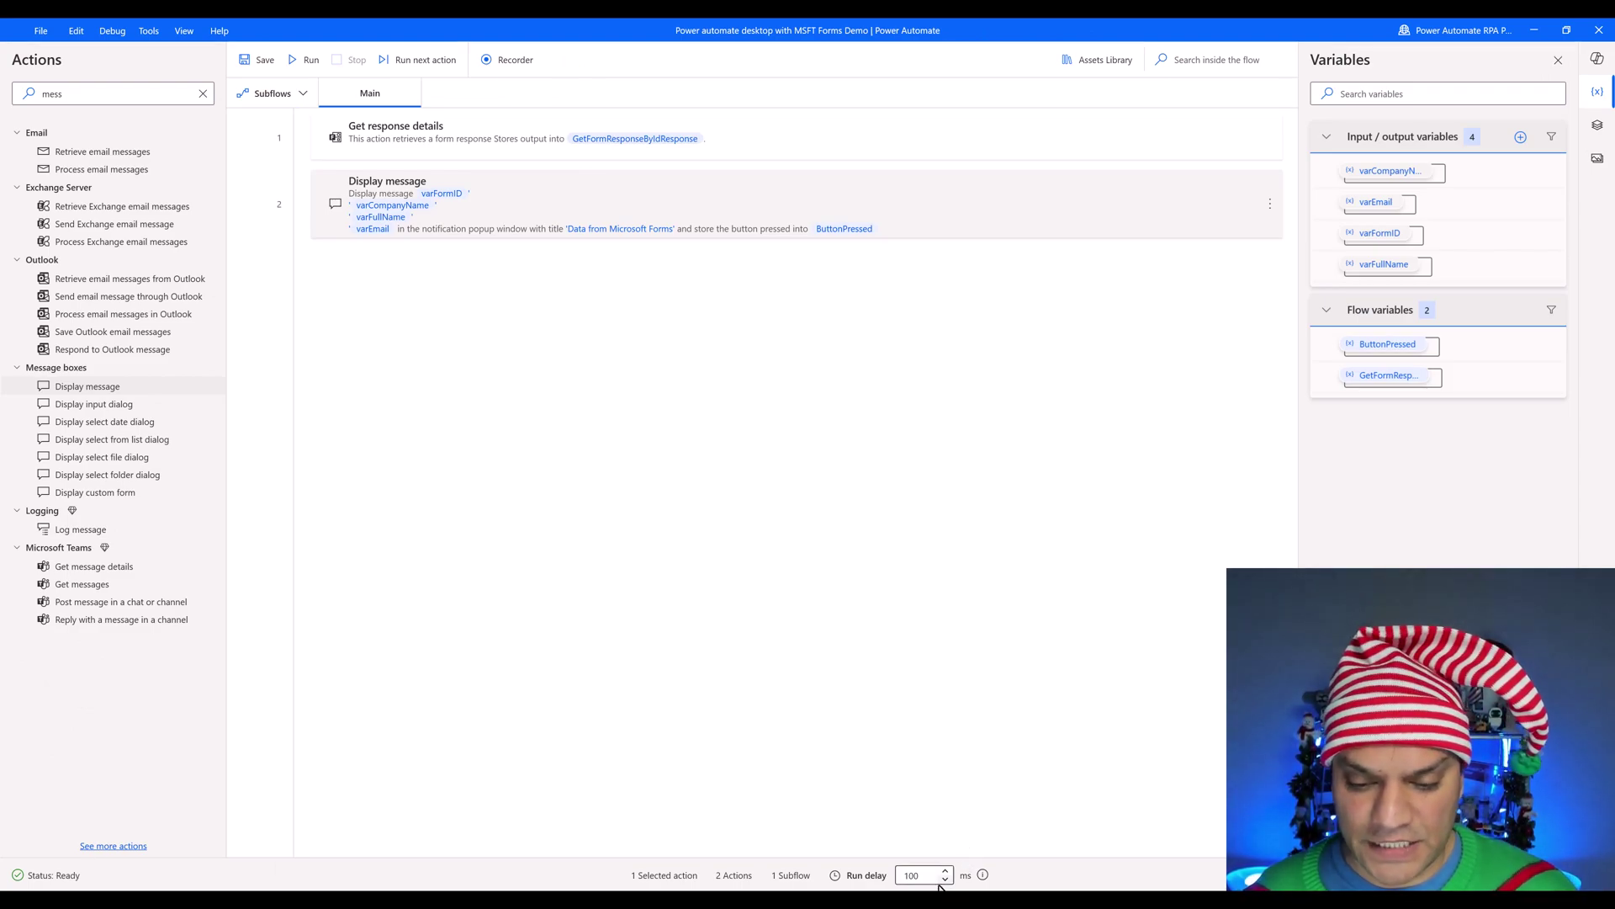
- Delete the existing desktop-flow step from the cloud flow and save the flow
mouse_move(972, 902)
click(977, 858)
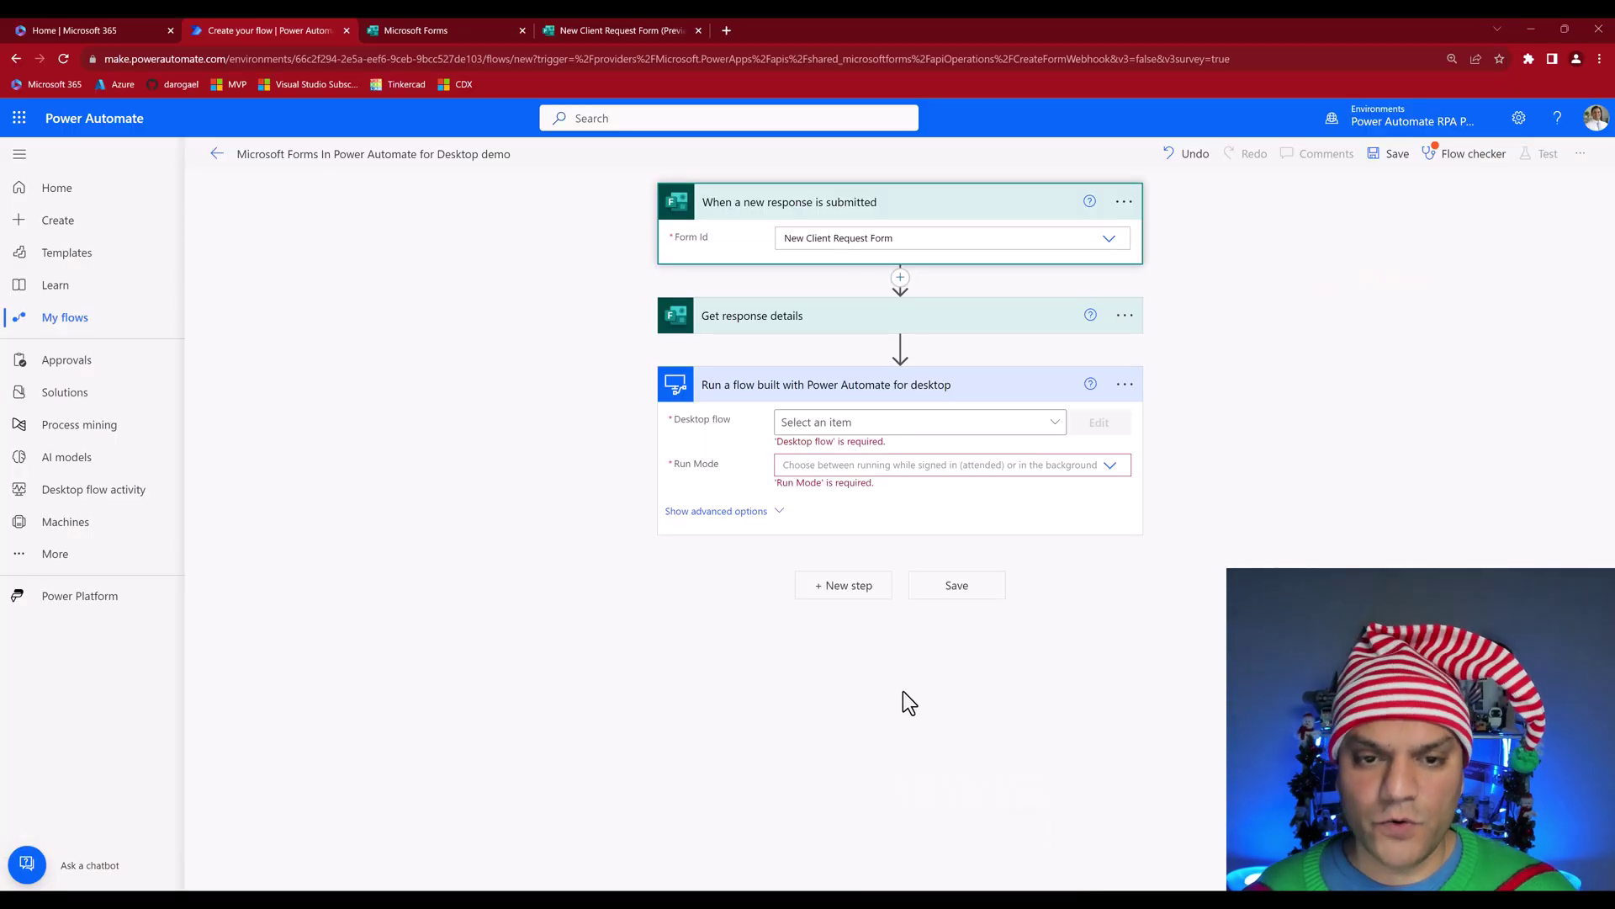
click(1125, 384)
click(1199, 379)
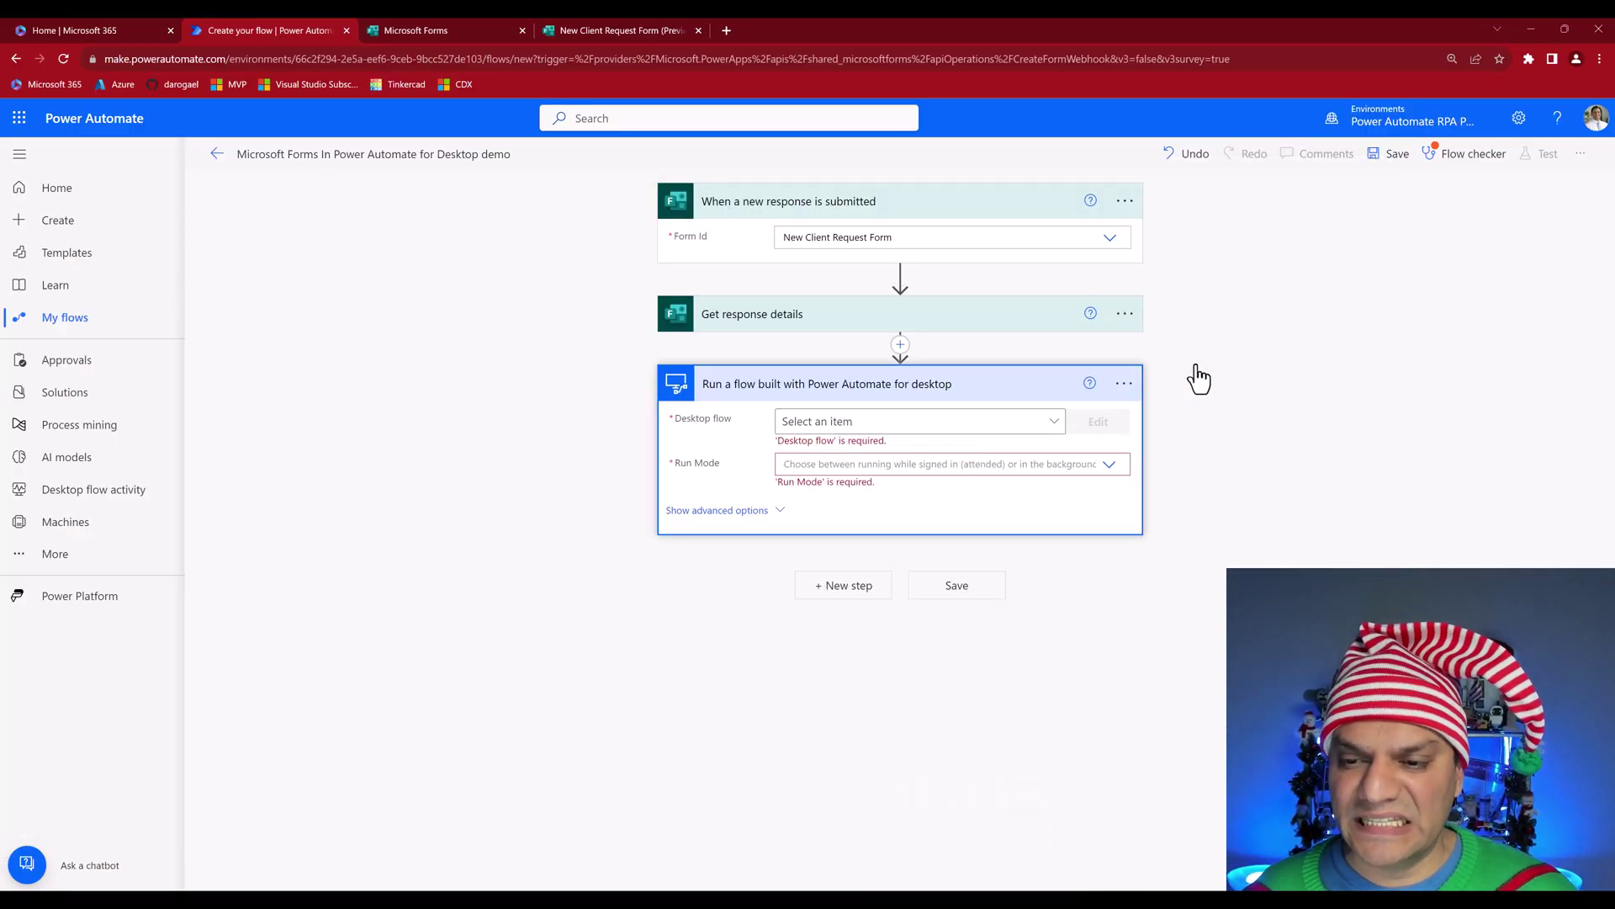
click(813, 535)
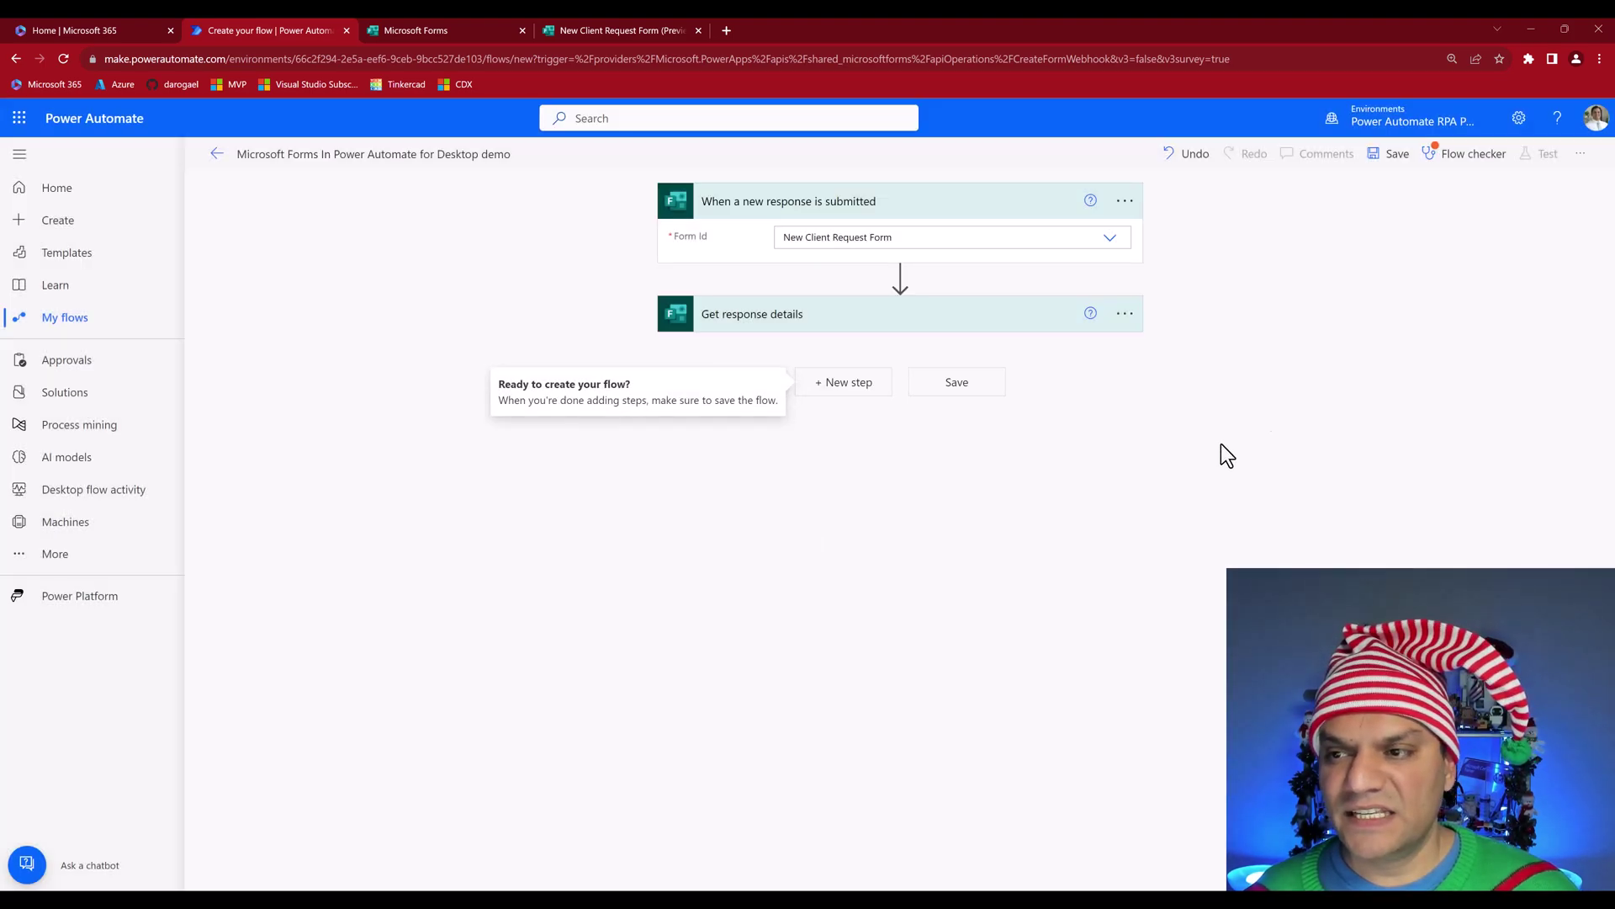
click(1388, 156)
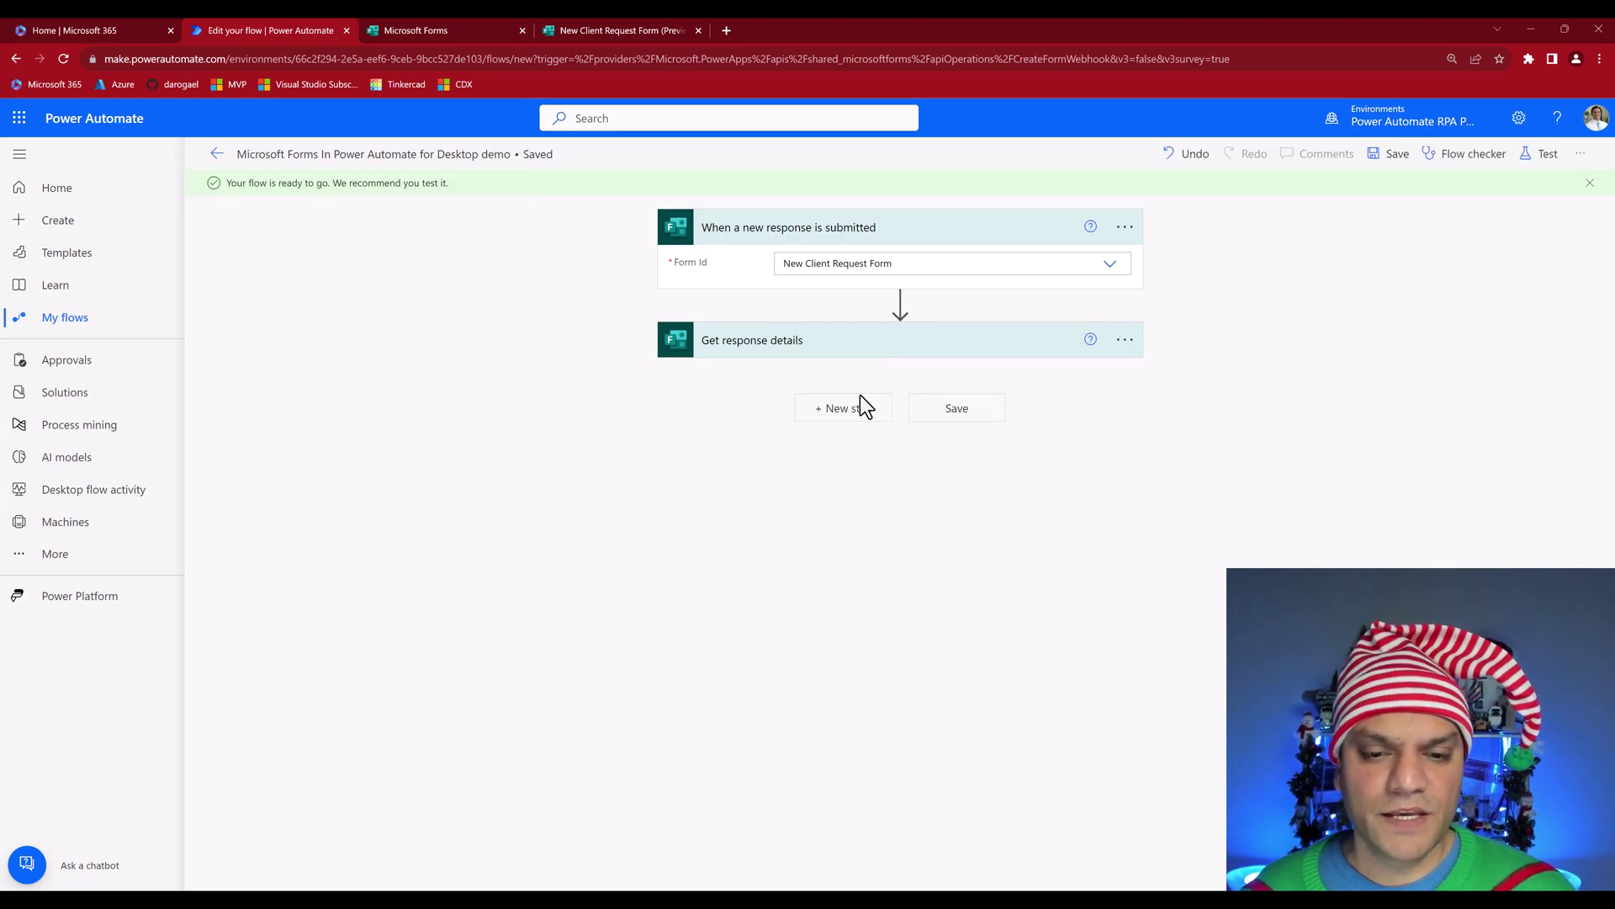
- Add a 'Run a flow built with Power Automate for desktop' step after Get response details
click(853, 418)
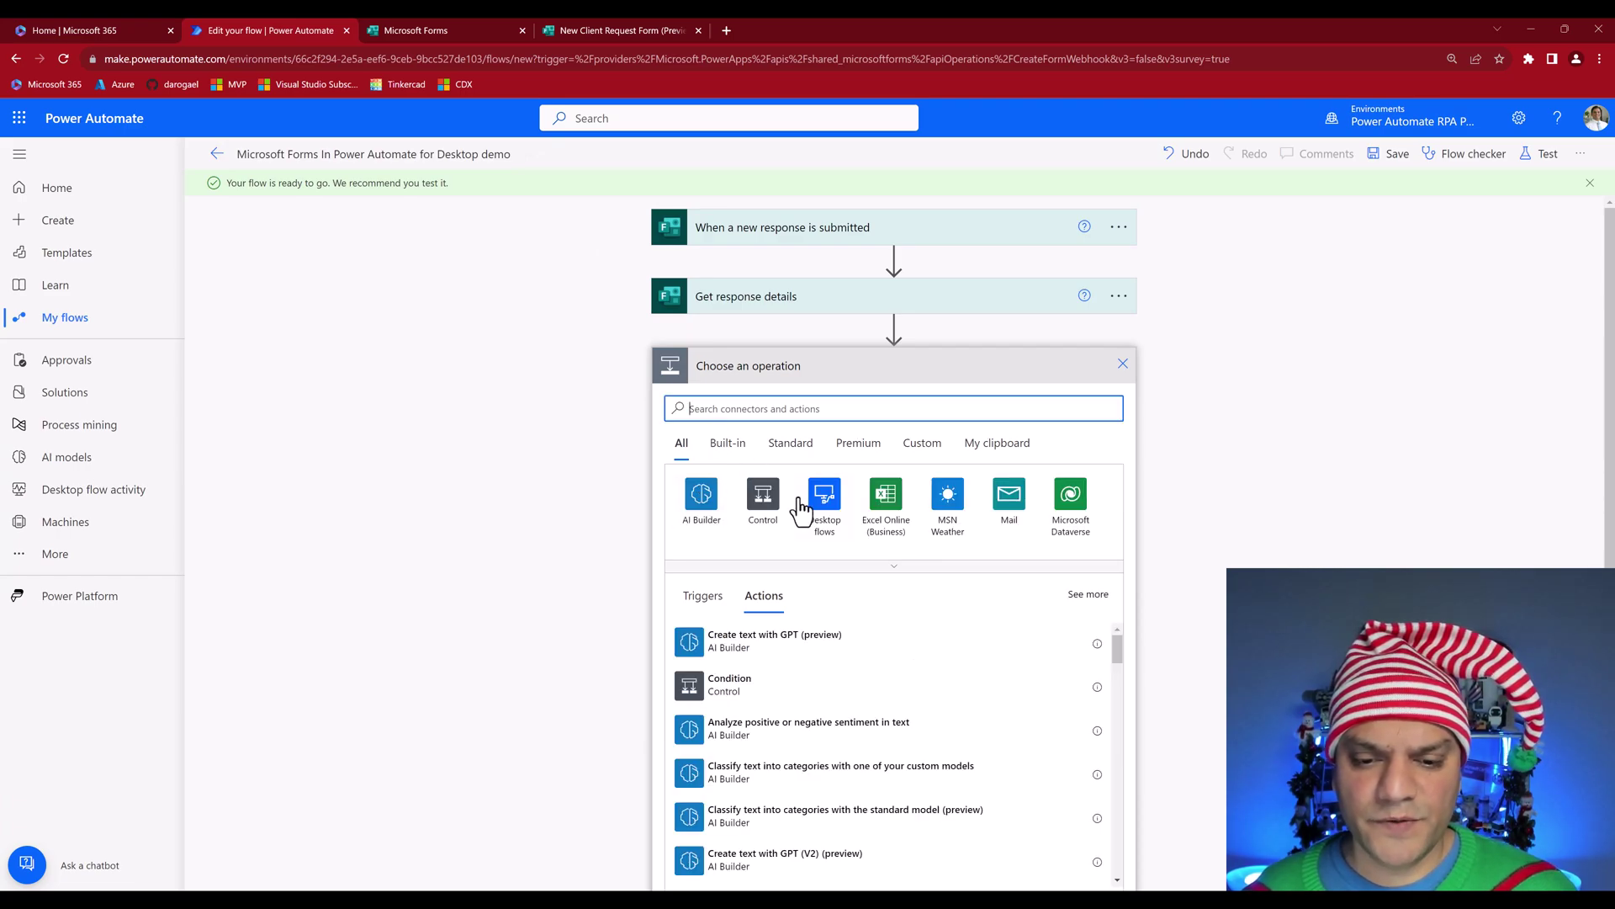
click(824, 505)
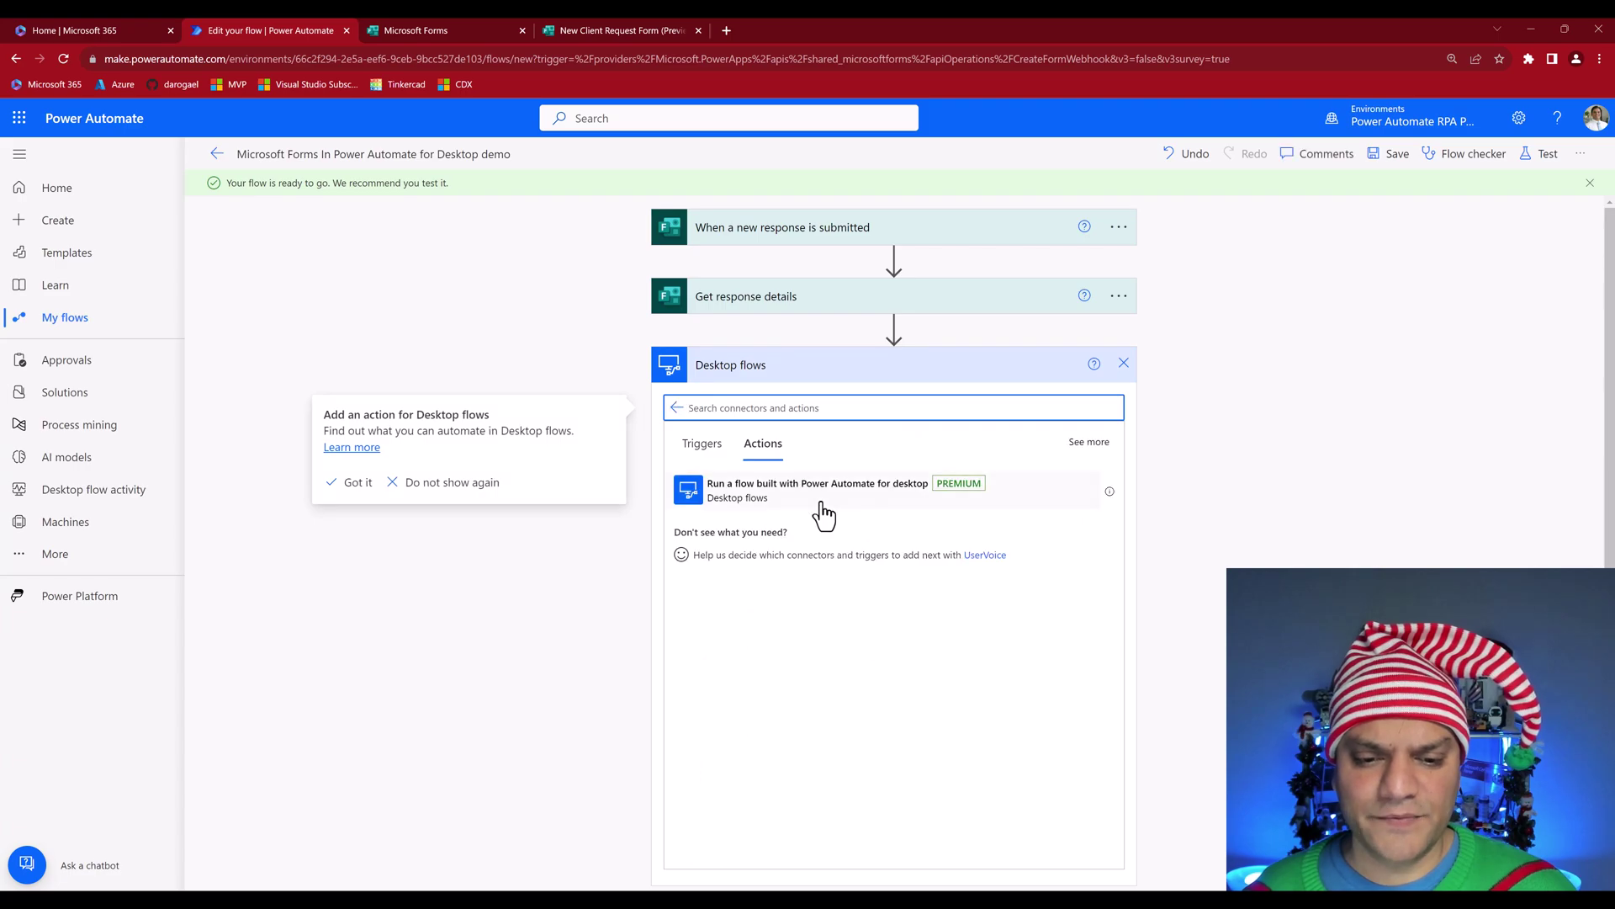
click(820, 496)
click(833, 404)
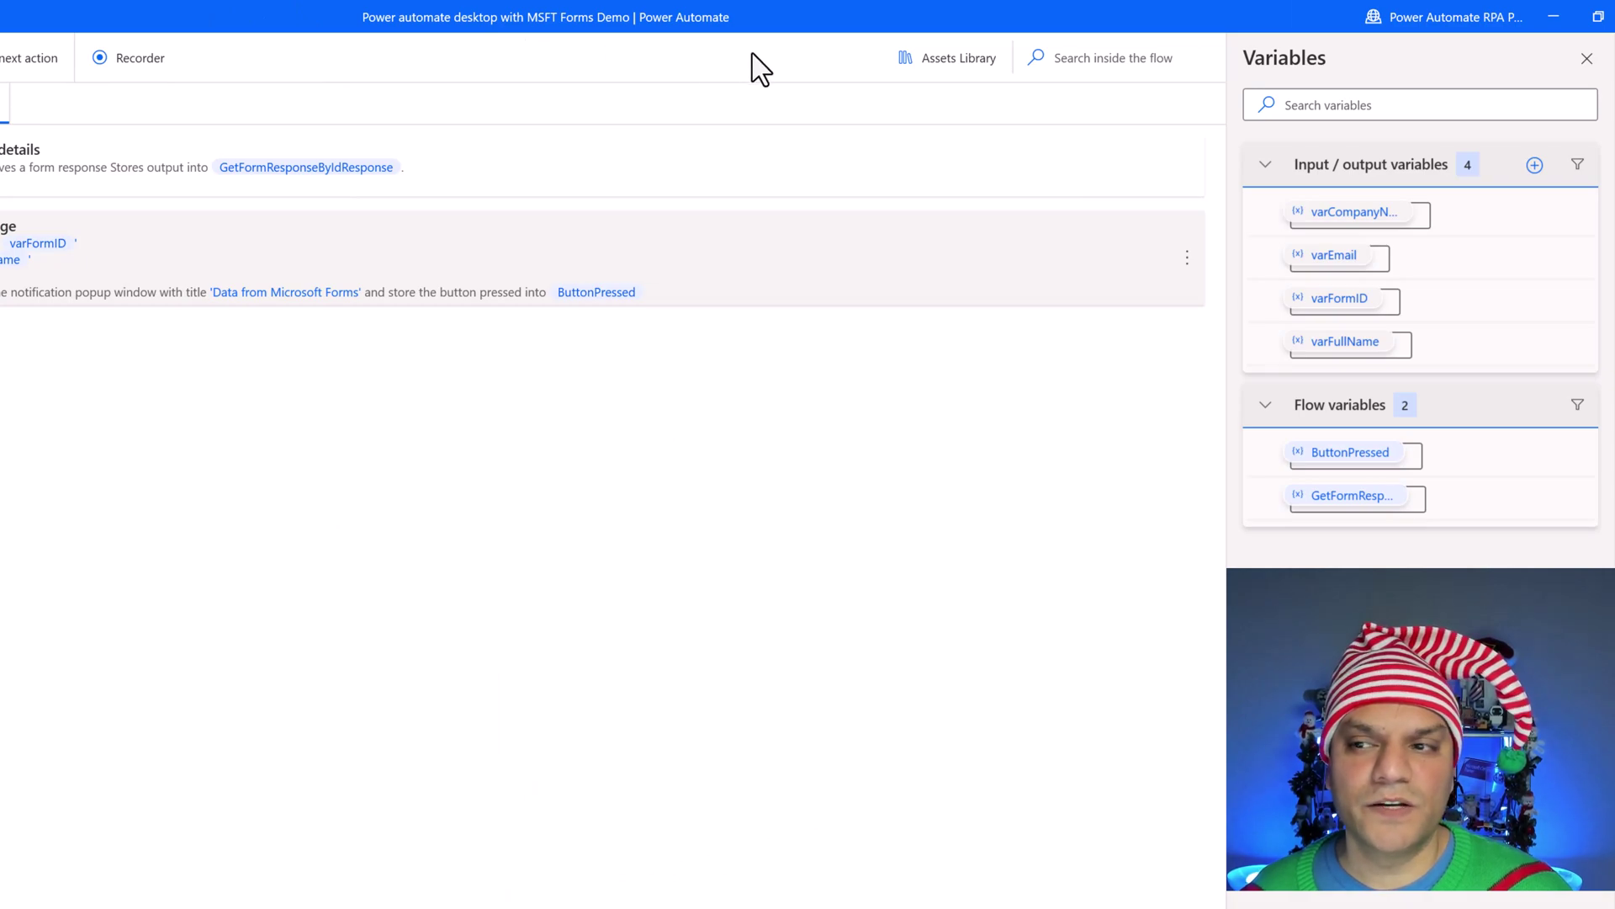
- Choose the Power automate desktop with MSFT Forms Demo flow and set Run Mode to Attended
click(1554, 18)
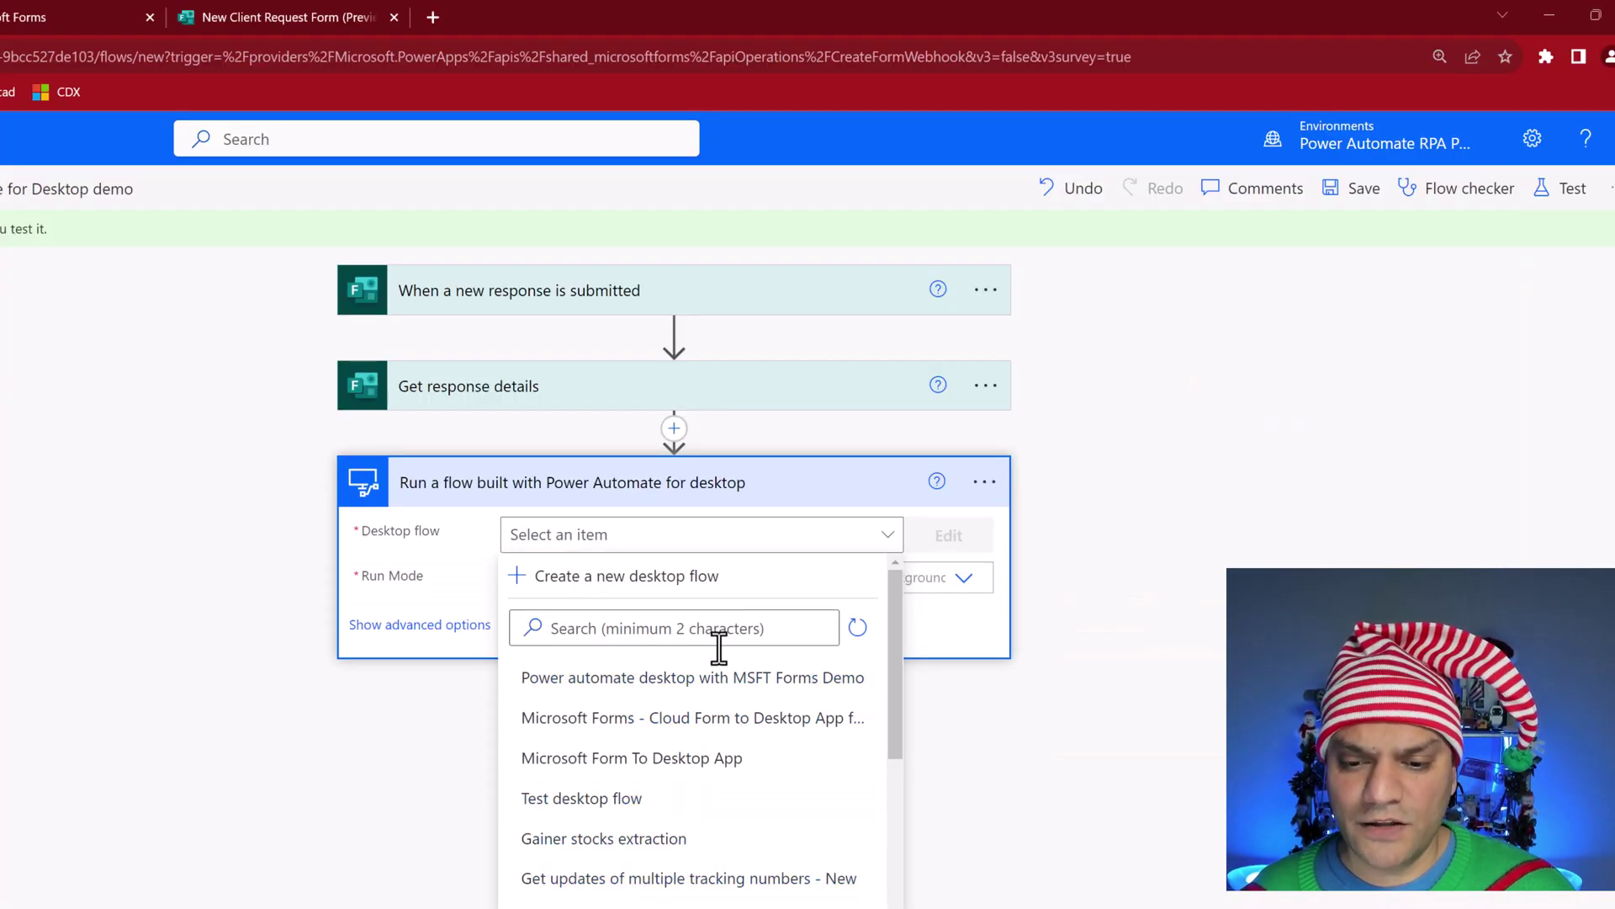
click(718, 680)
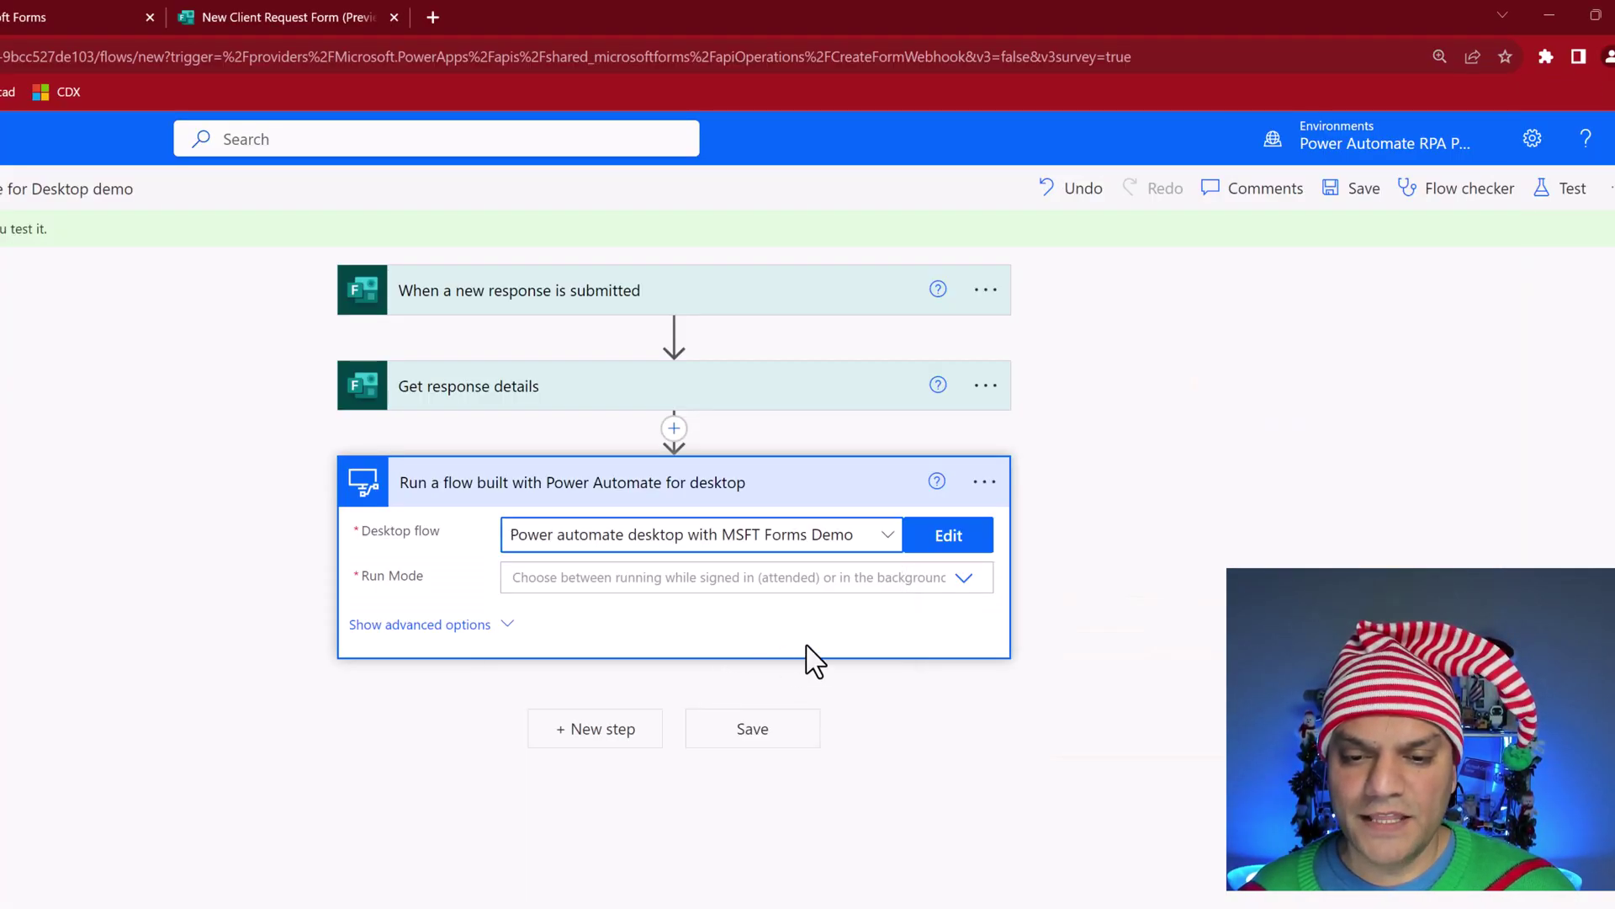
click(967, 582)
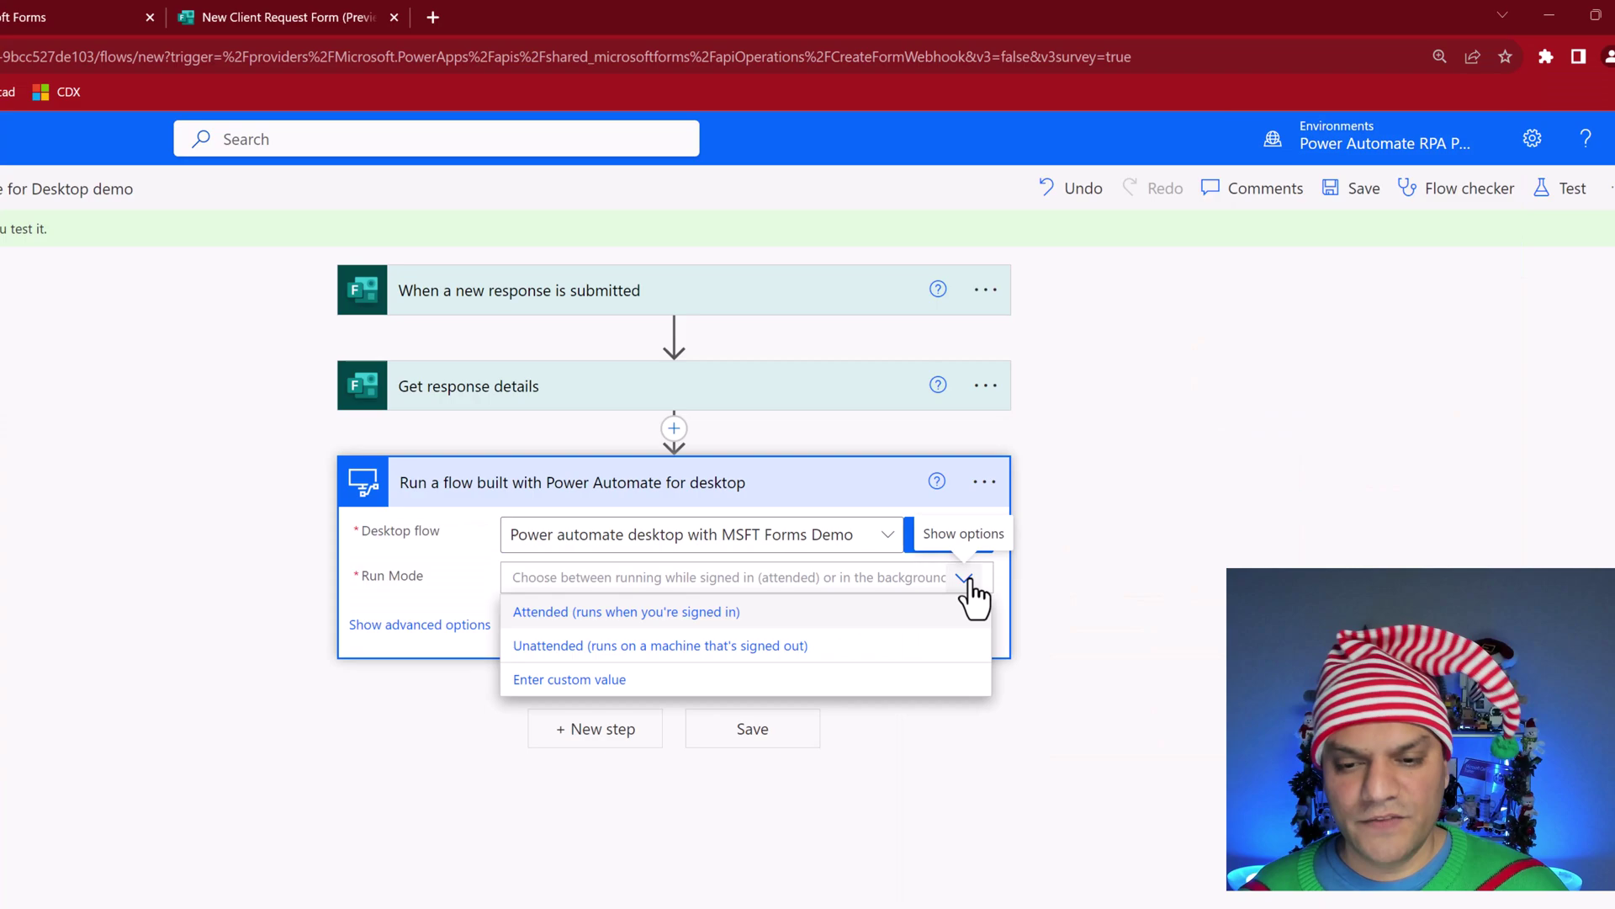
click(675, 614)
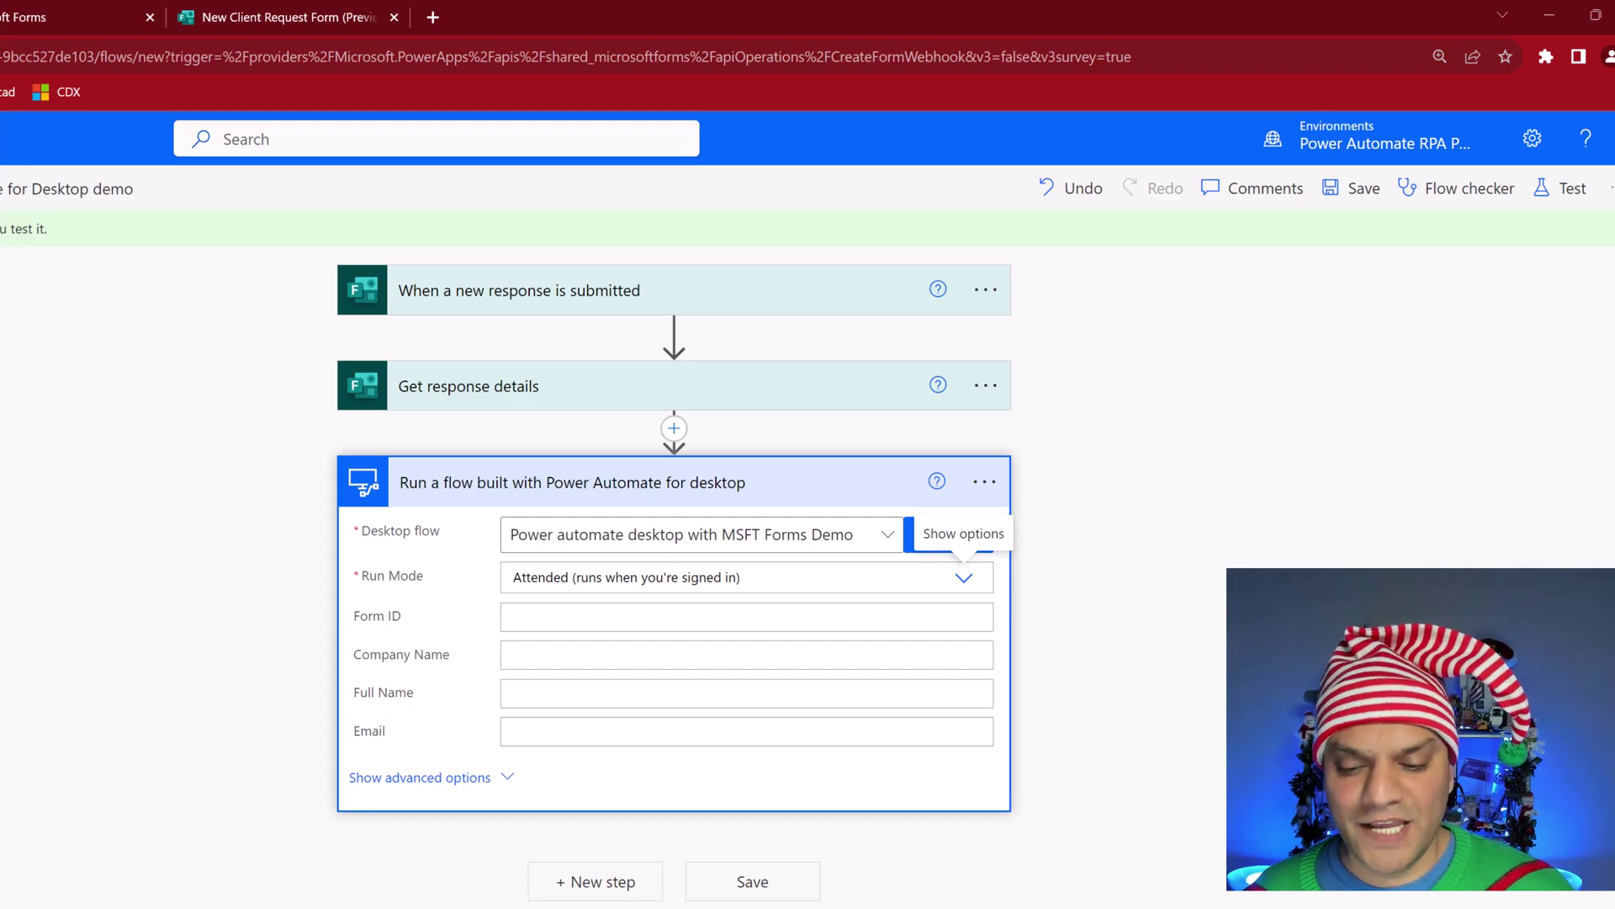
- Check the varCompanyName input variable's settings in Power Automate Desktop without changing them
key(alt+Tab)
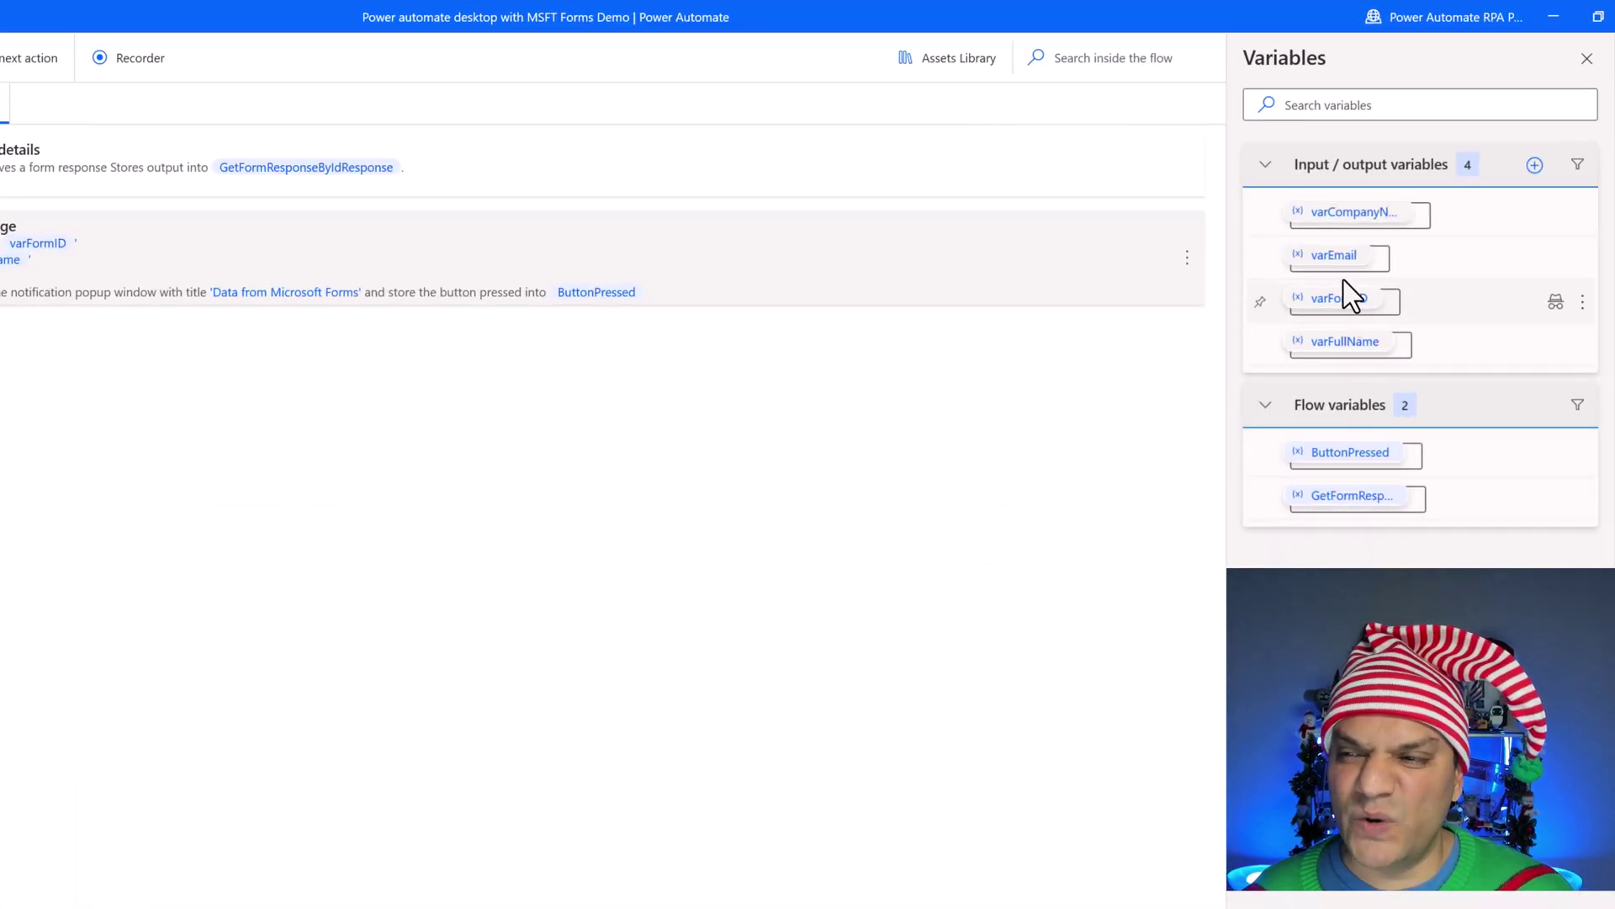
double_click(1336, 216)
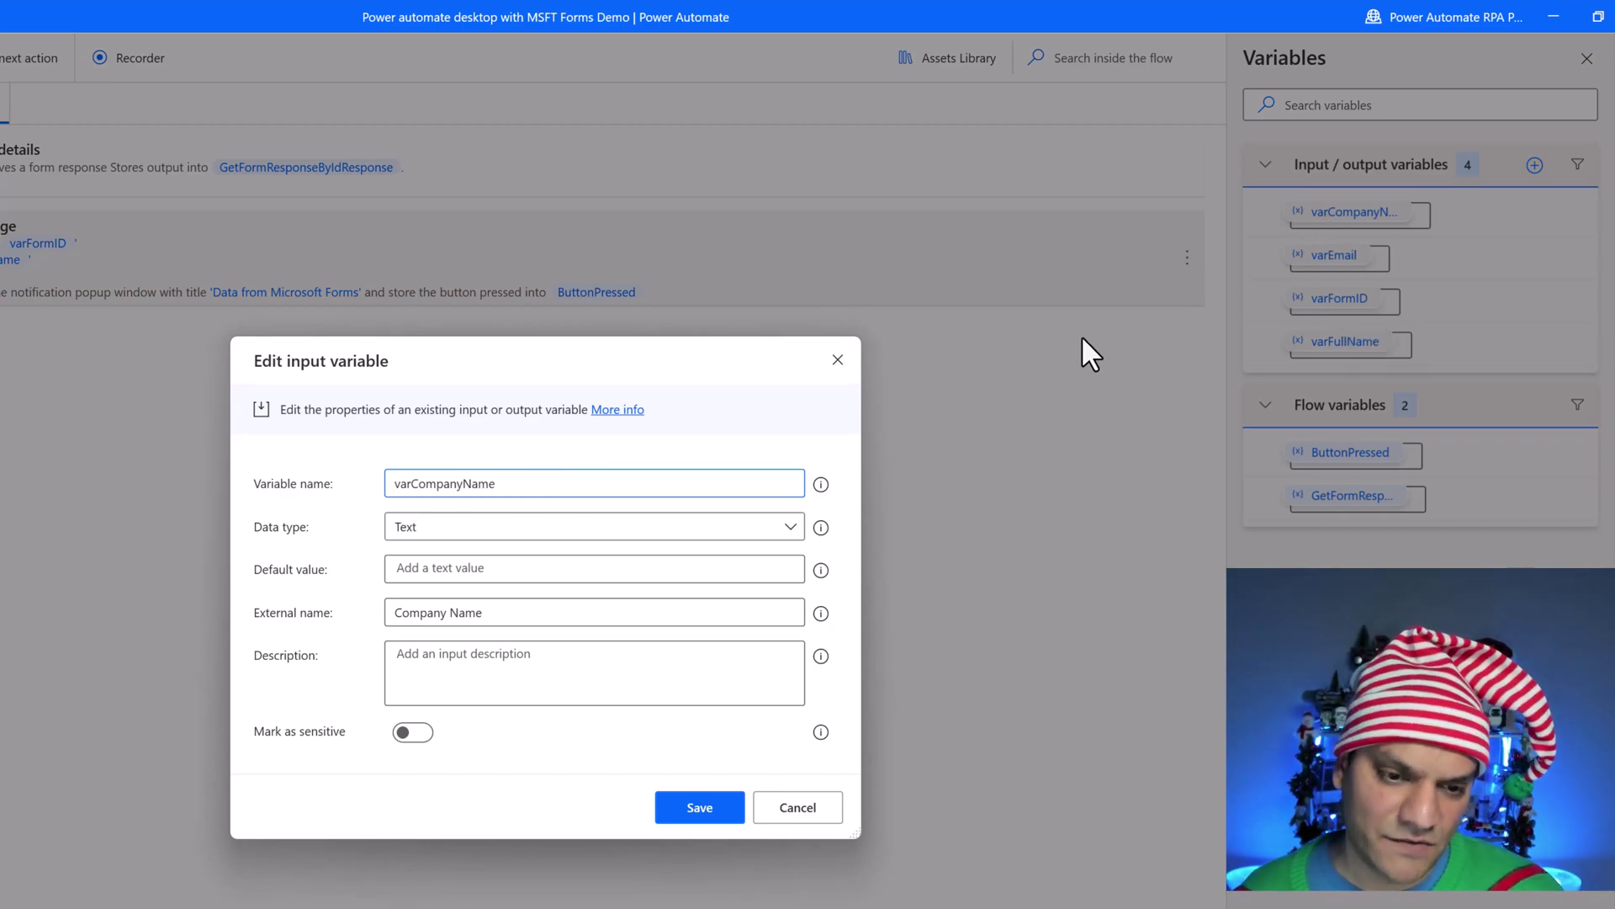
click(771, 813)
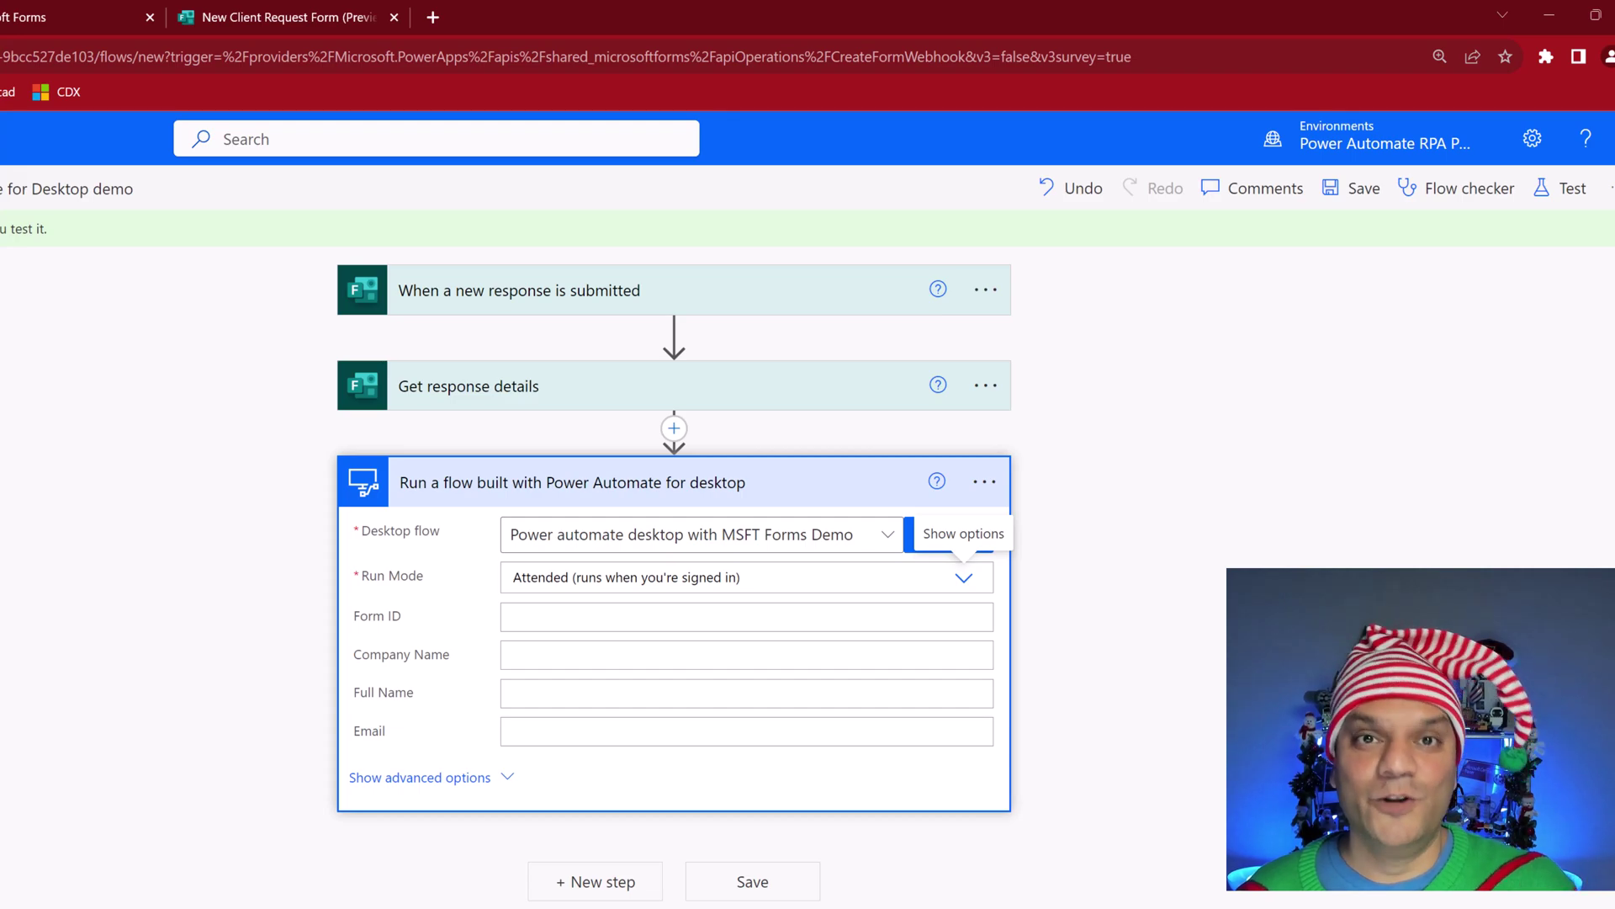
- Map Form ID, Company Name, Full Name and Email to Response Id and the matching form answers, then save
click(618, 626)
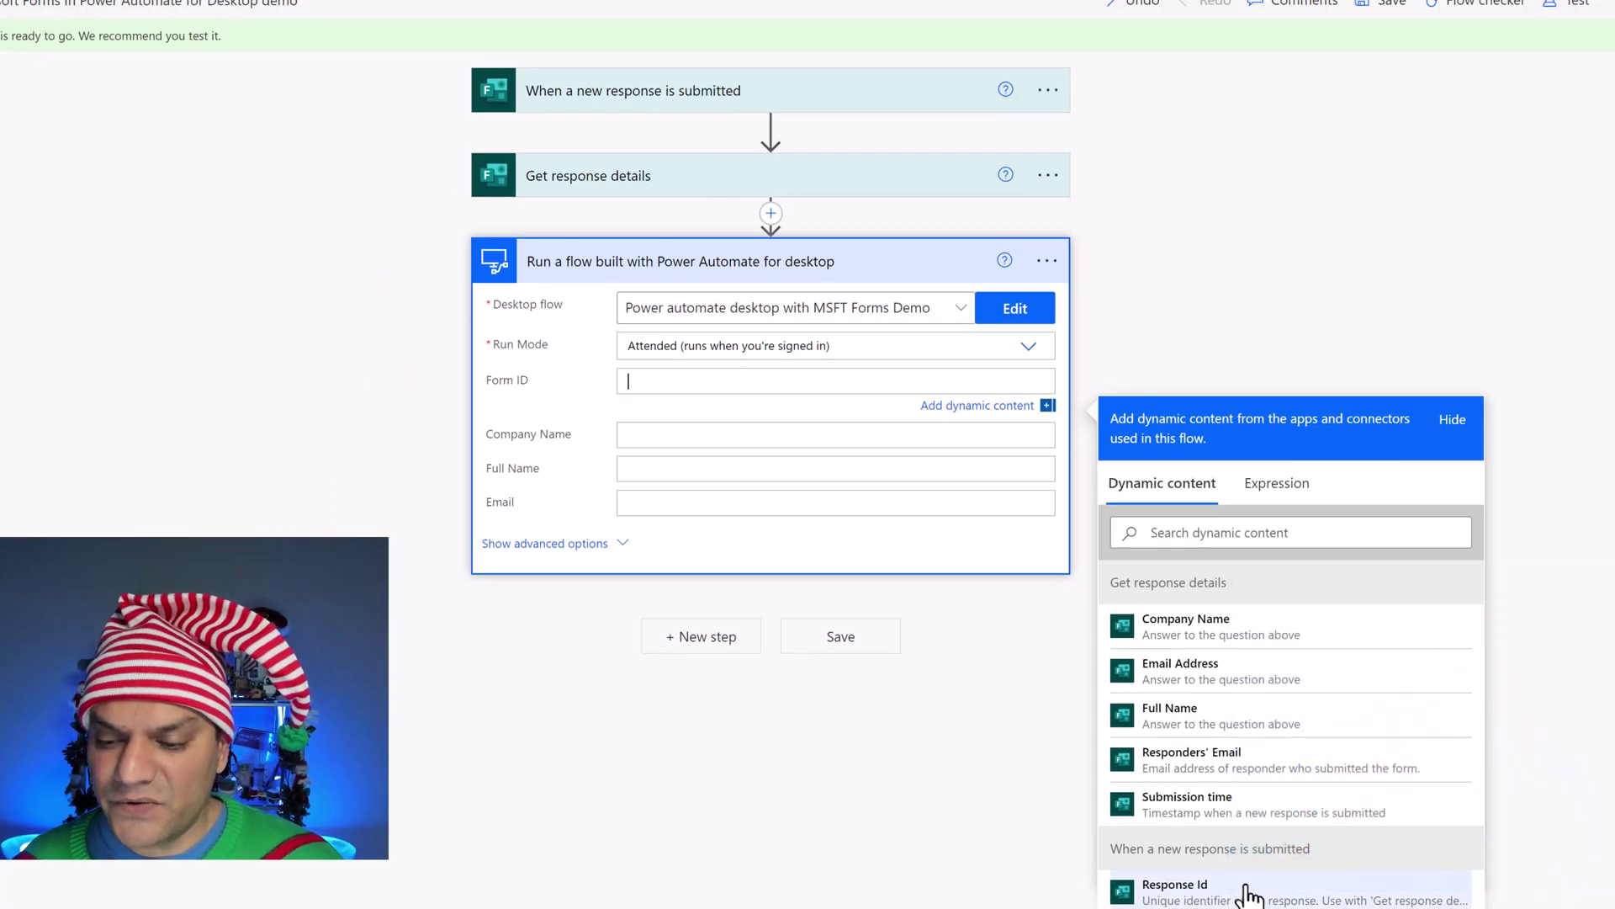
scroll(1243, 895, down, 1)
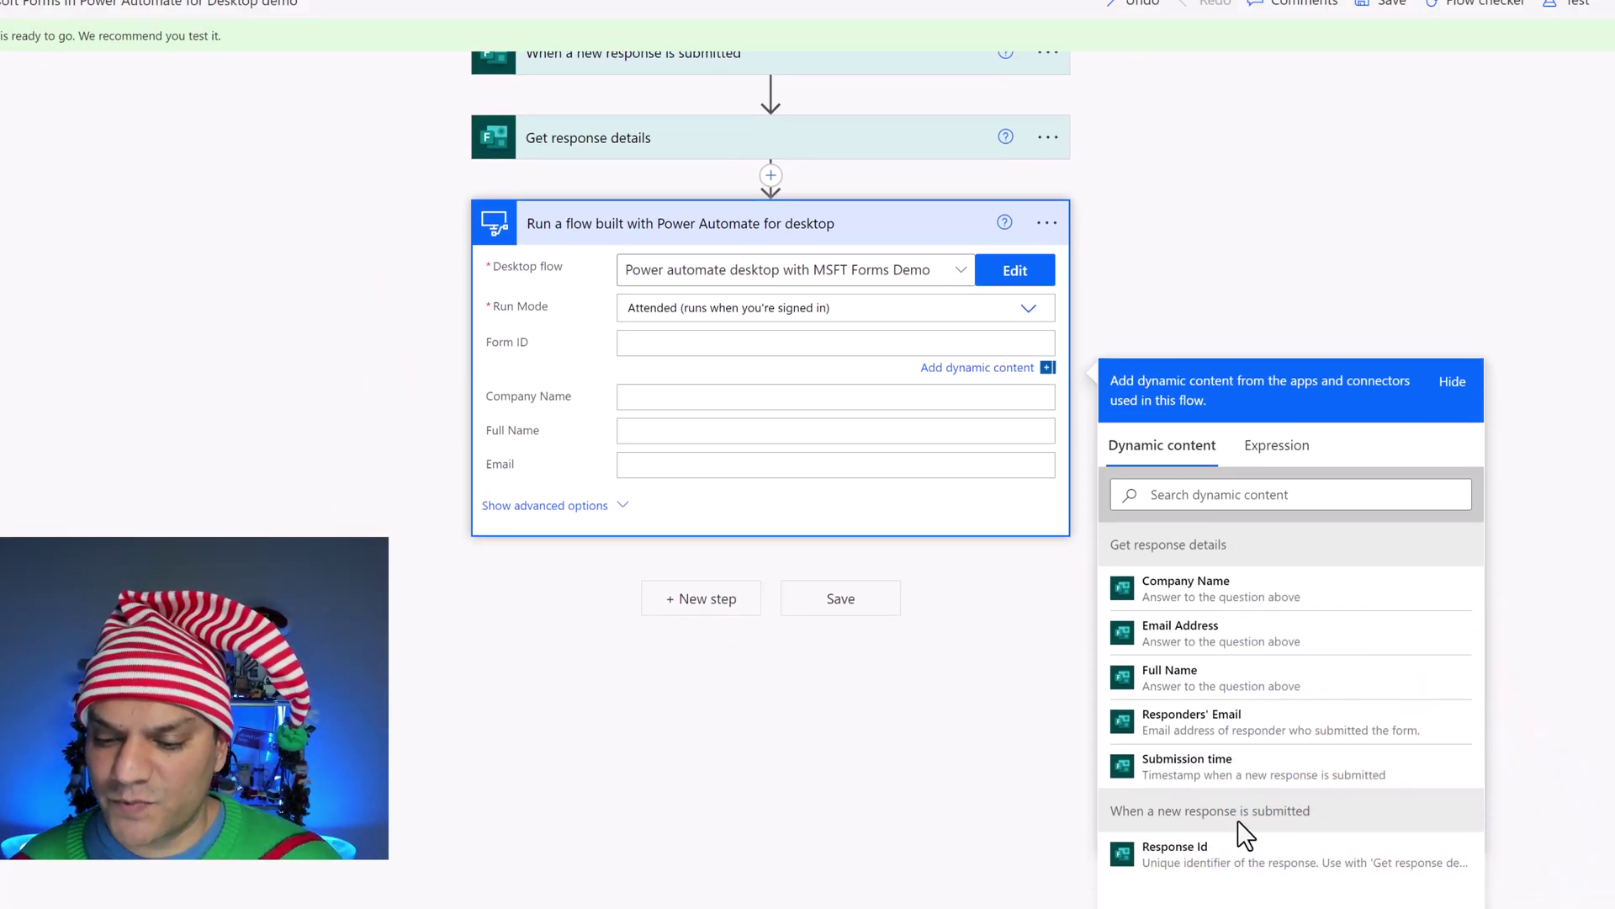
click(1228, 858)
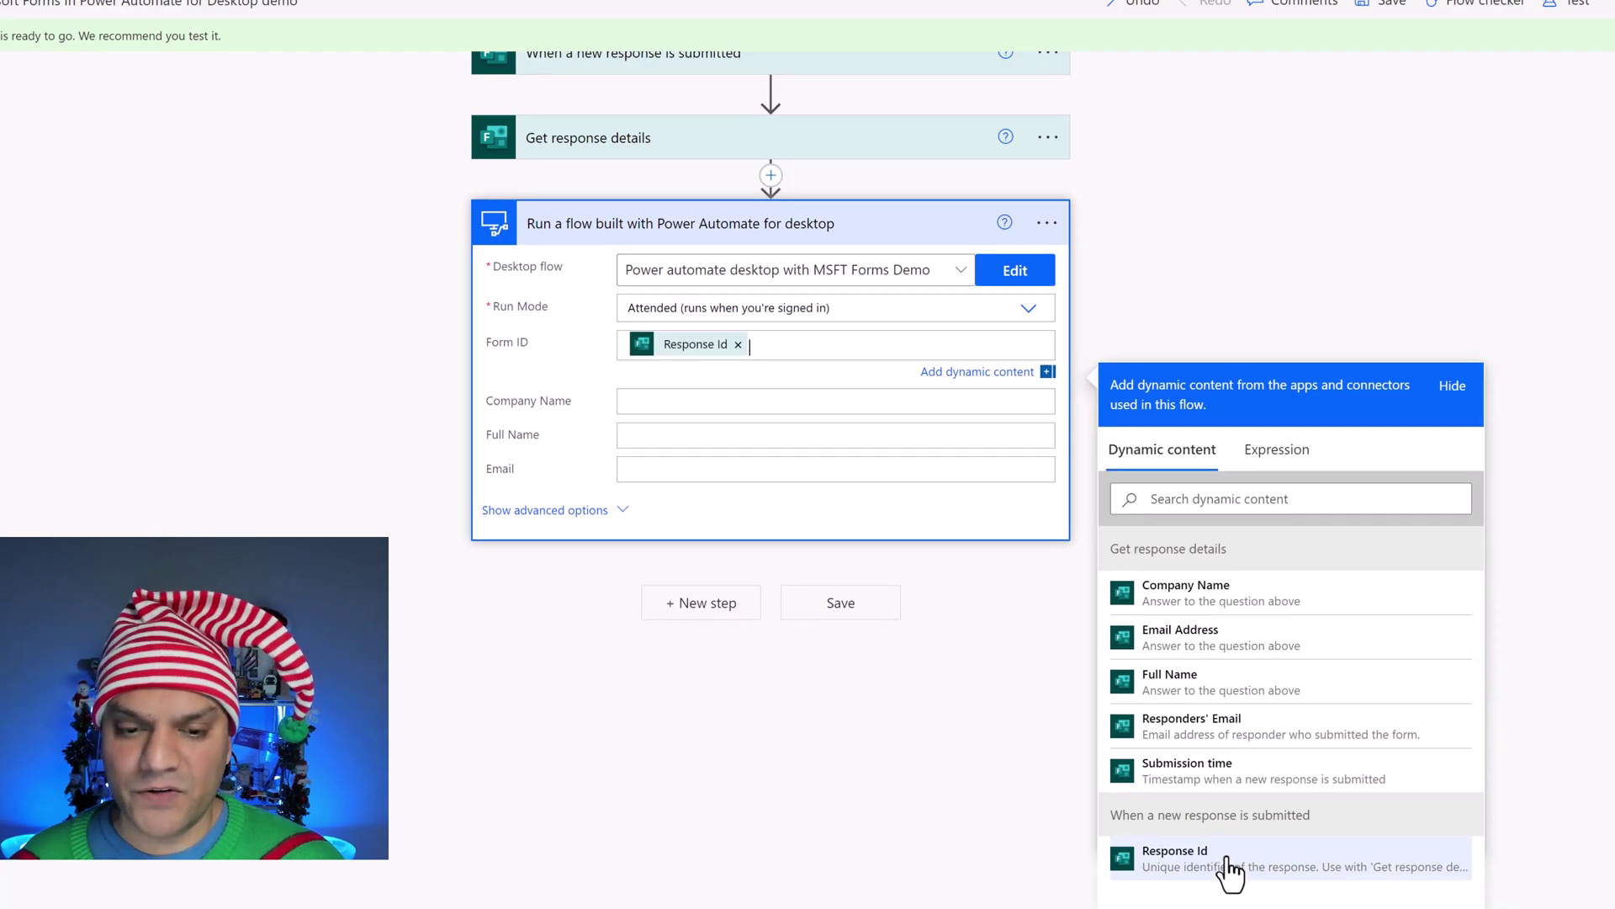
click(884, 402)
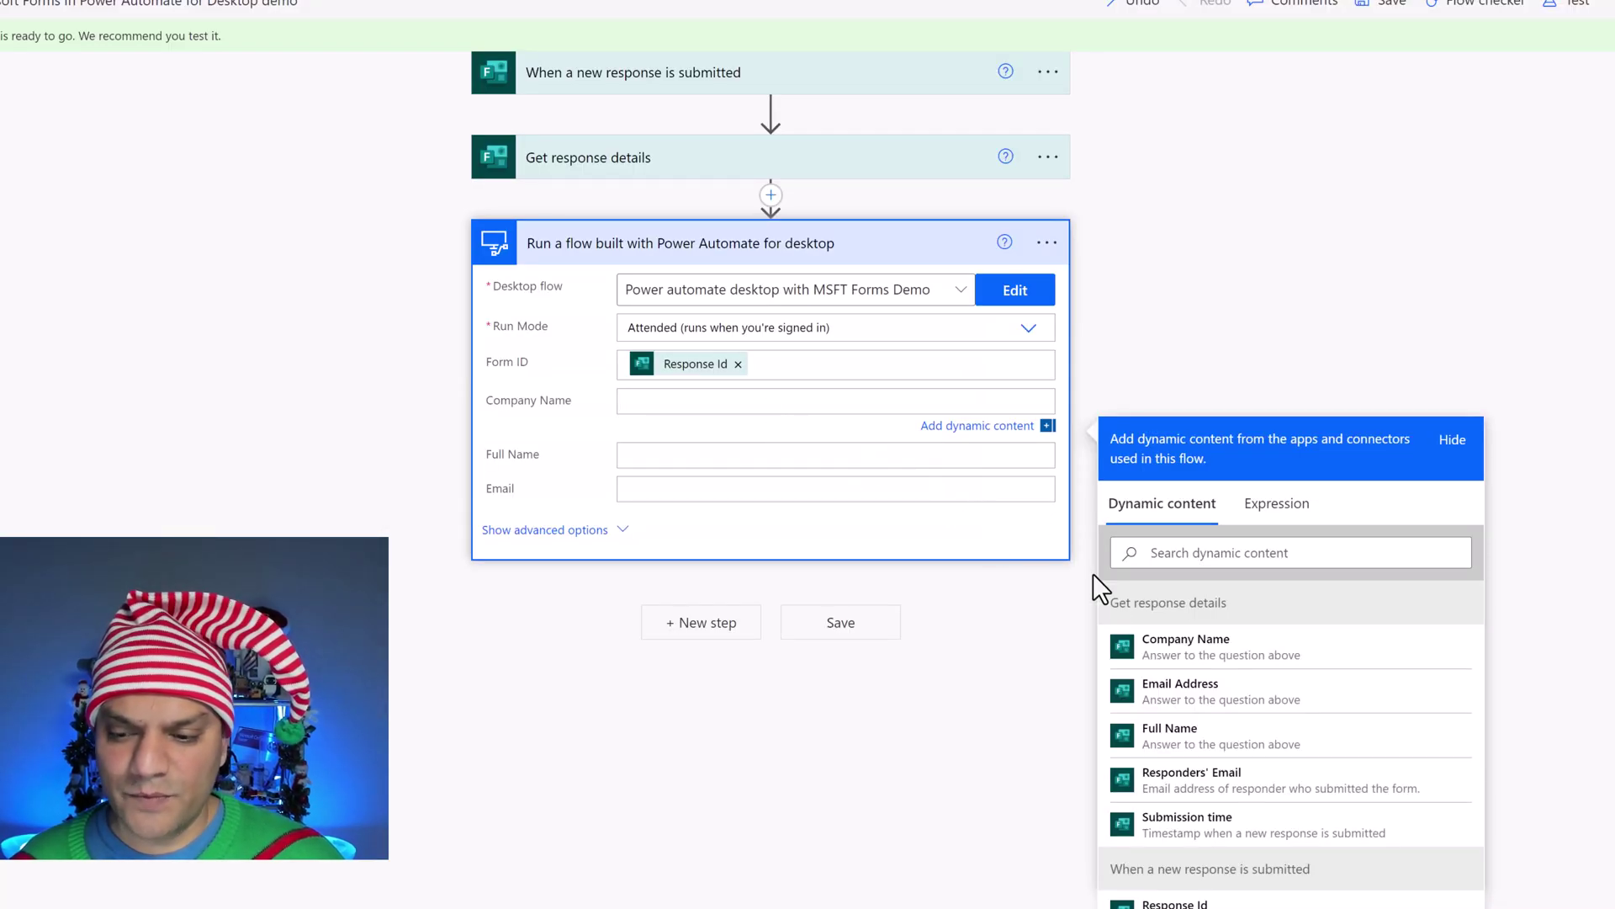
click(1168, 648)
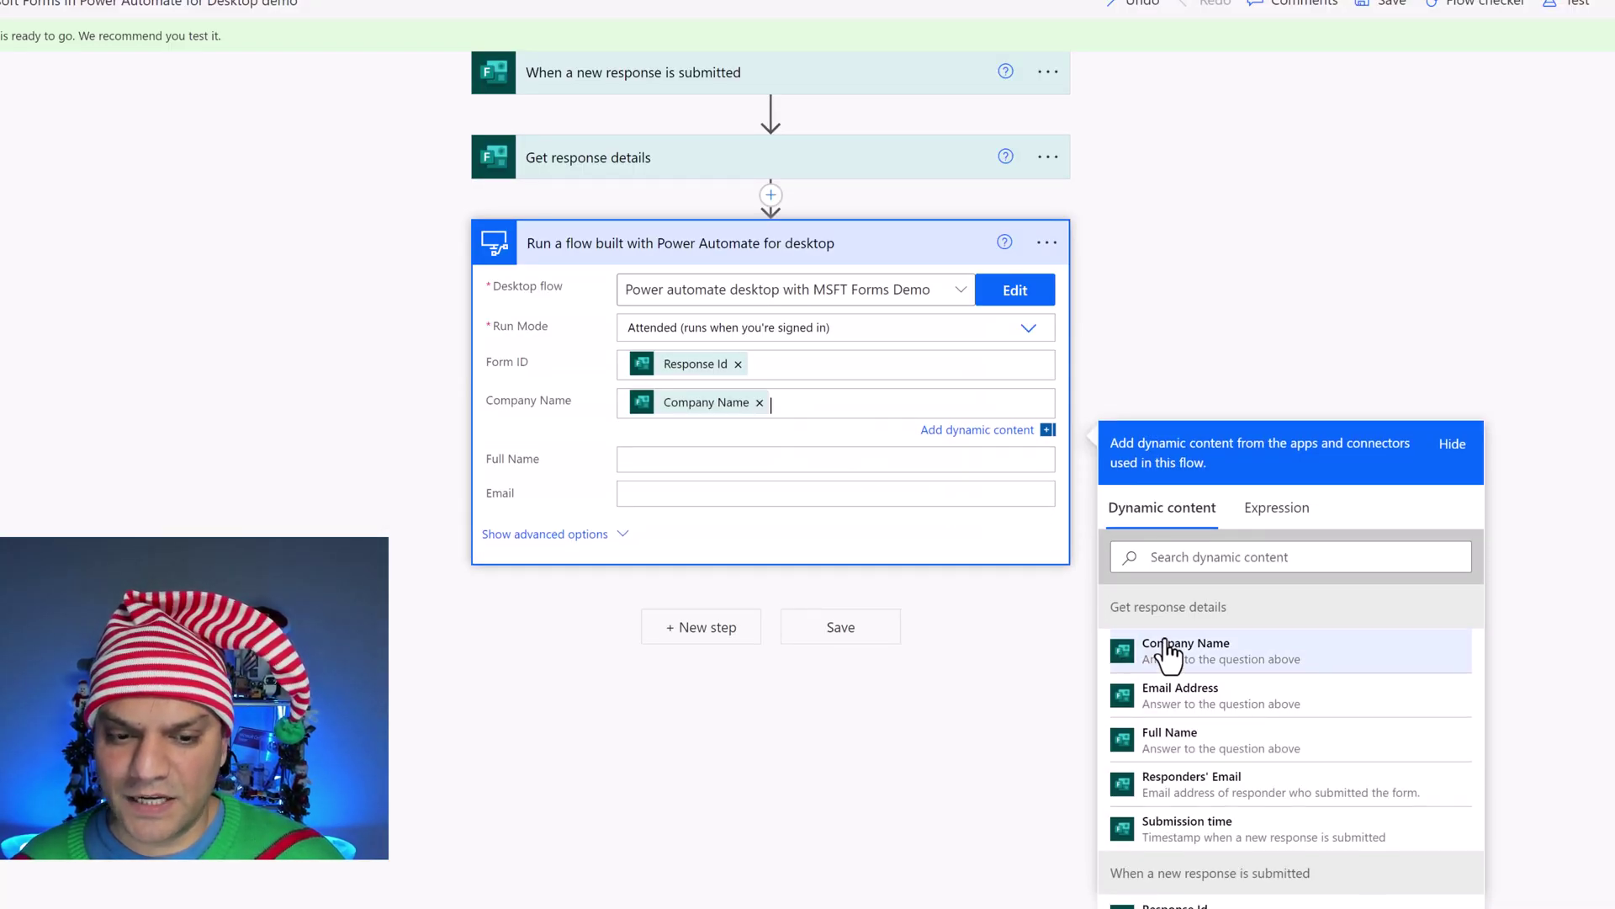
click(808, 459)
click(1215, 795)
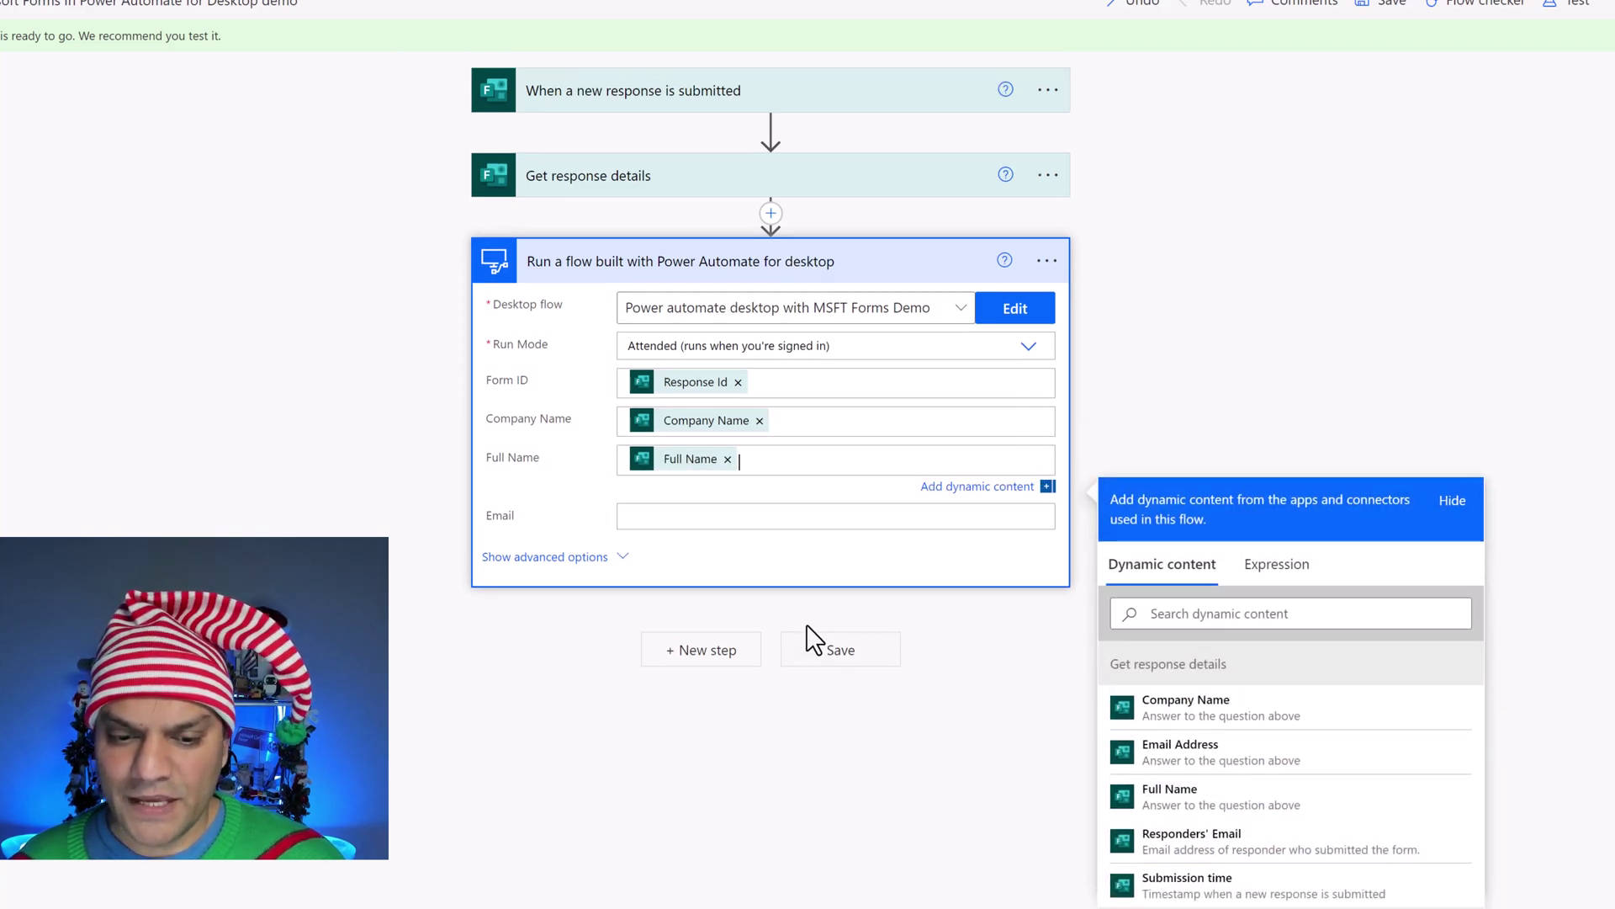
click(774, 505)
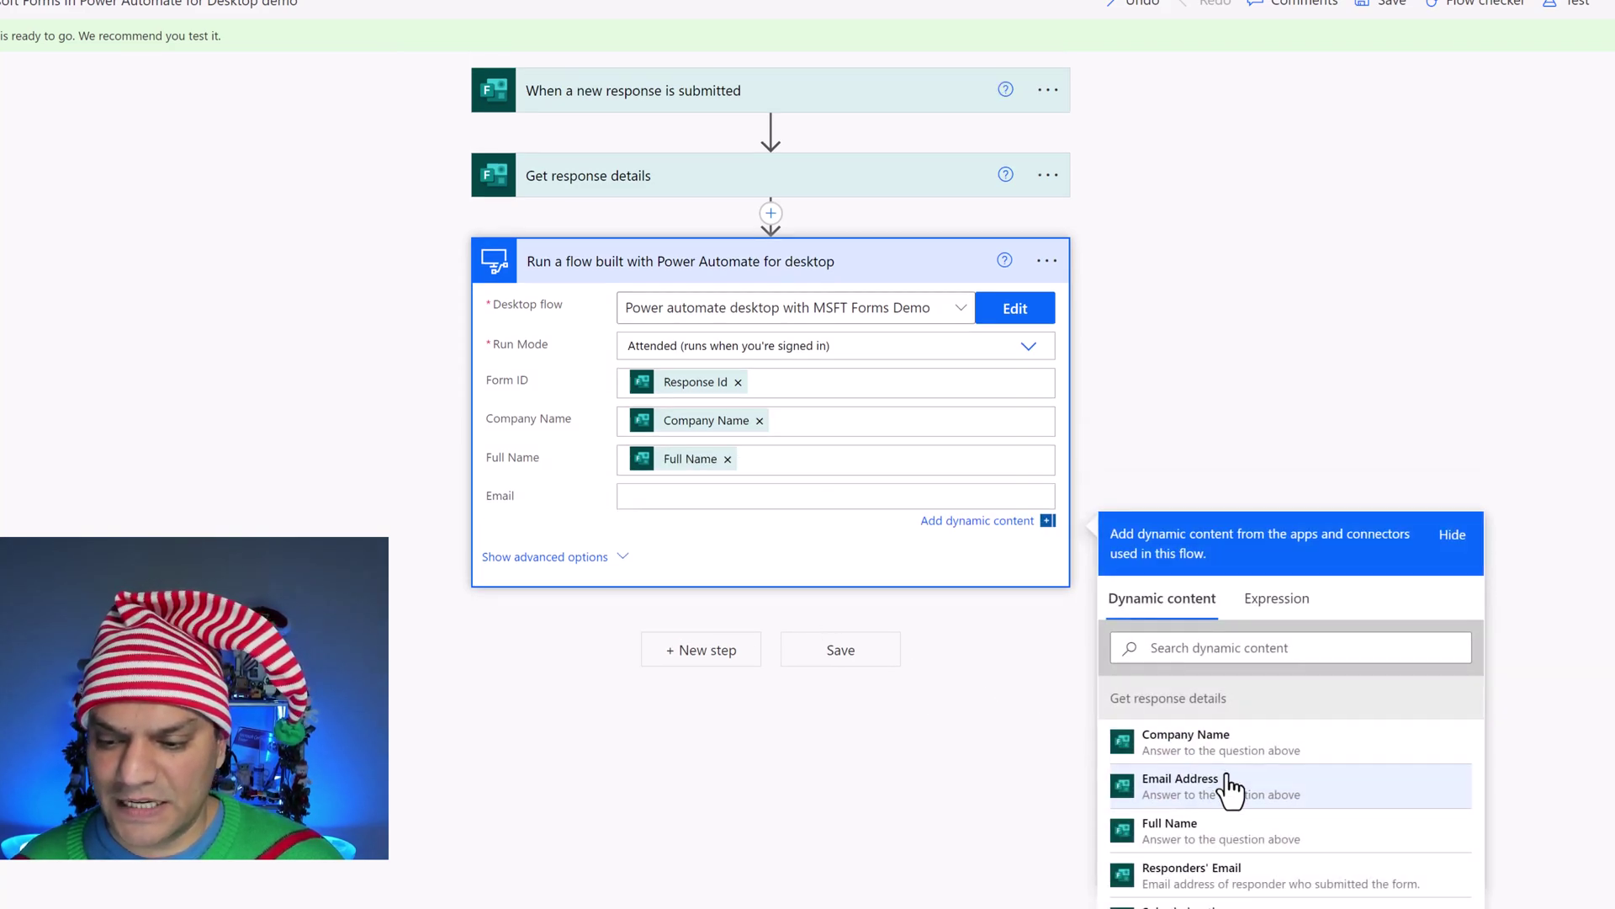
click(1228, 786)
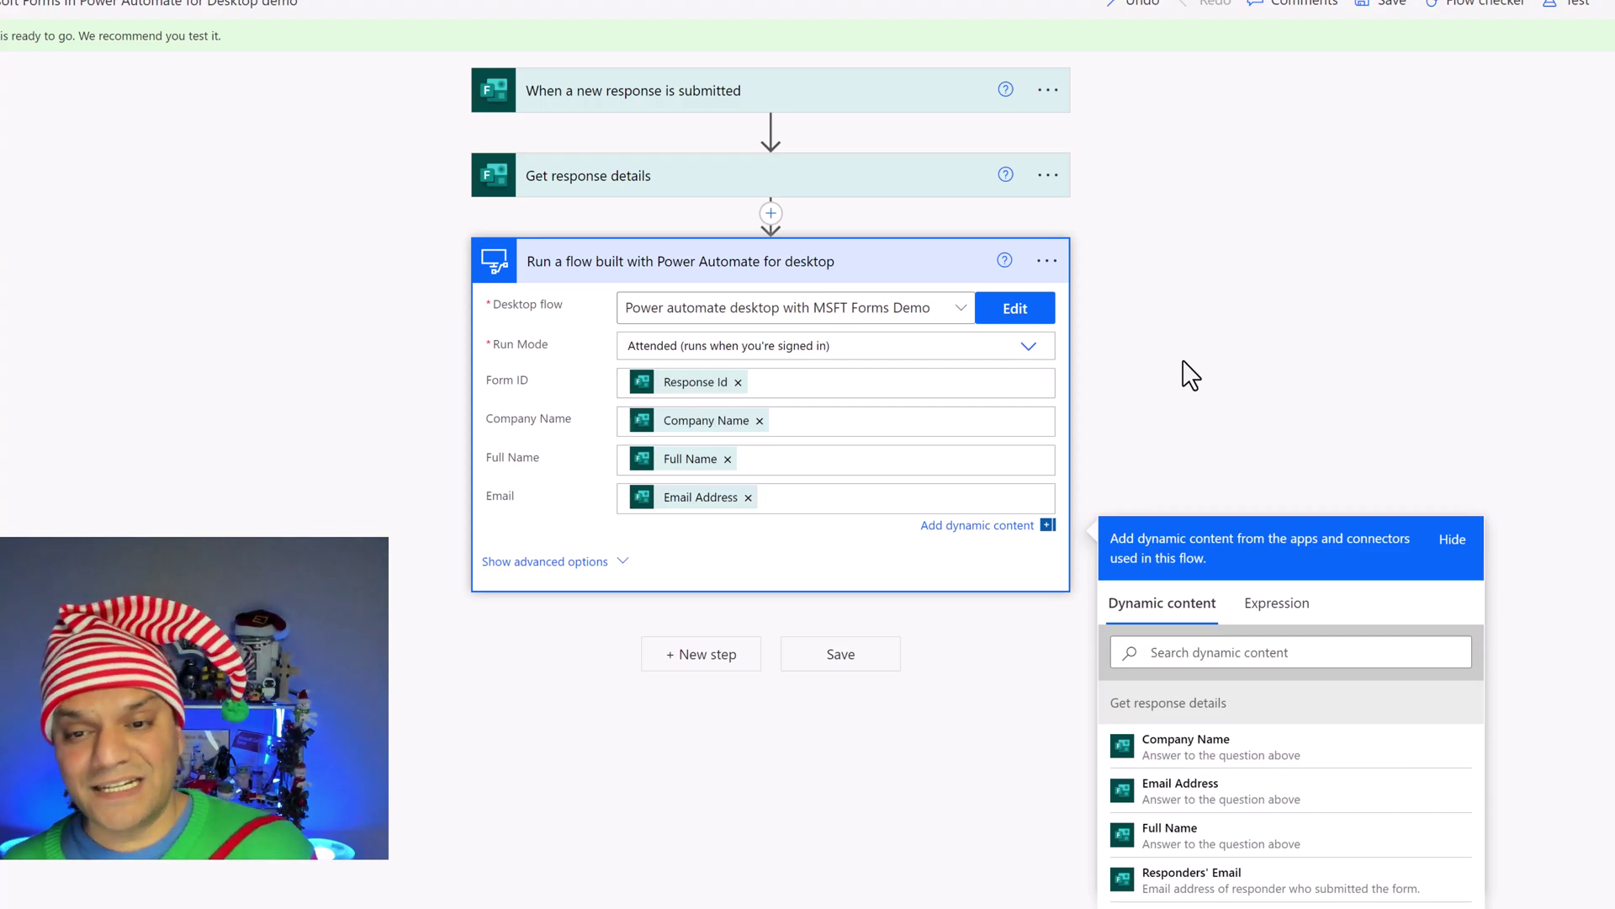
click(1384, 3)
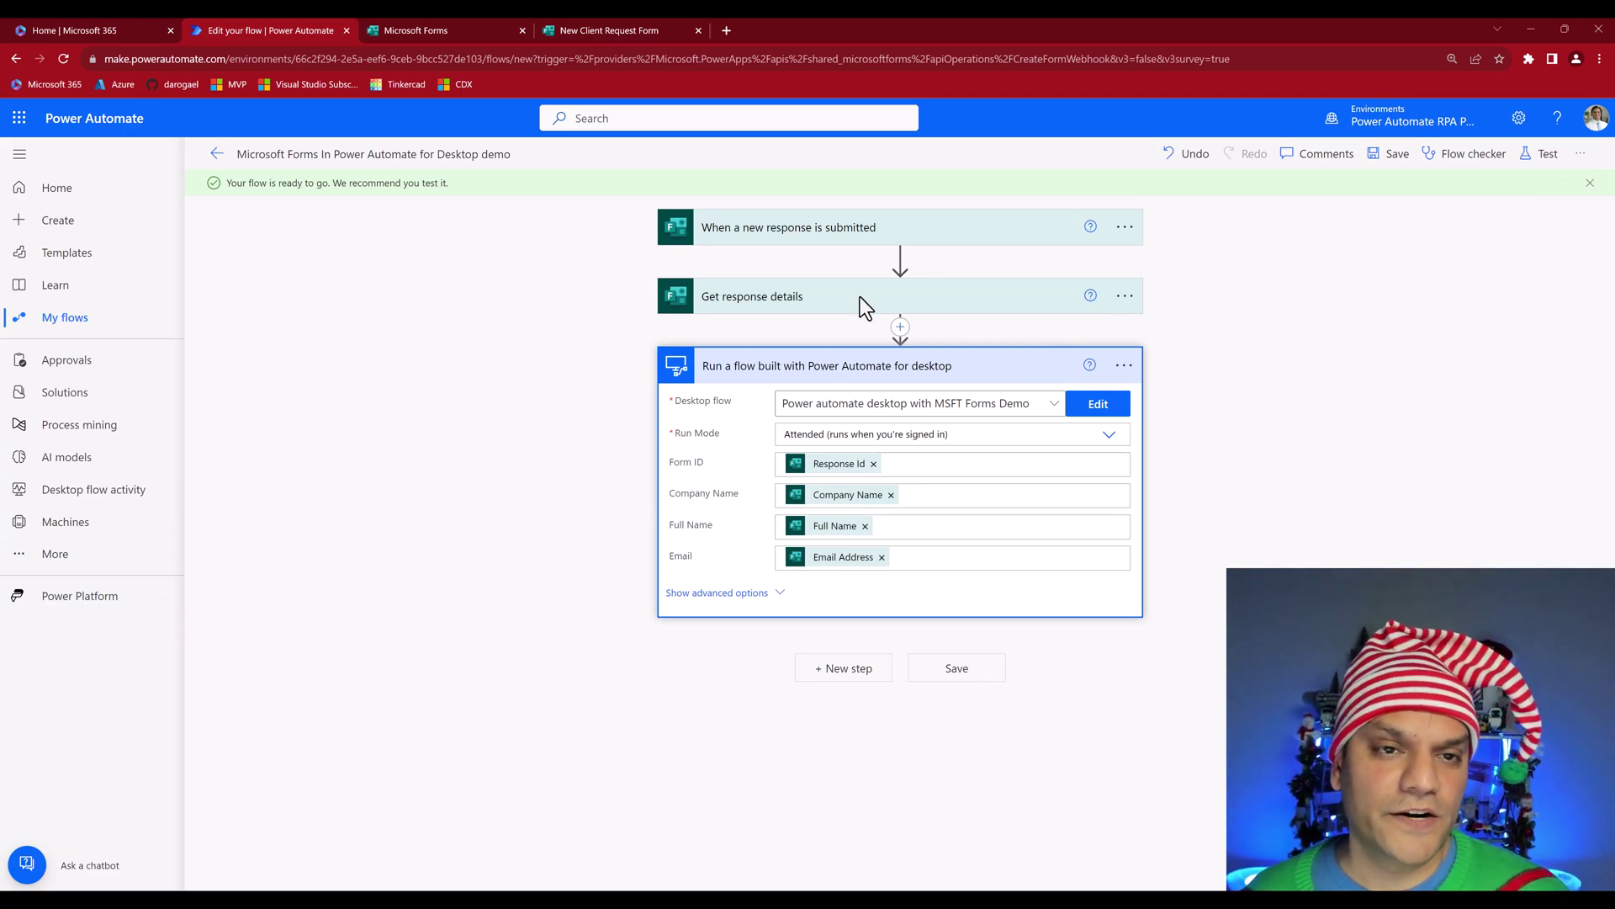
- Preview the New Client Request Form and submit Puppy Power, Inc with a contact name and e-mail
click(618, 17)
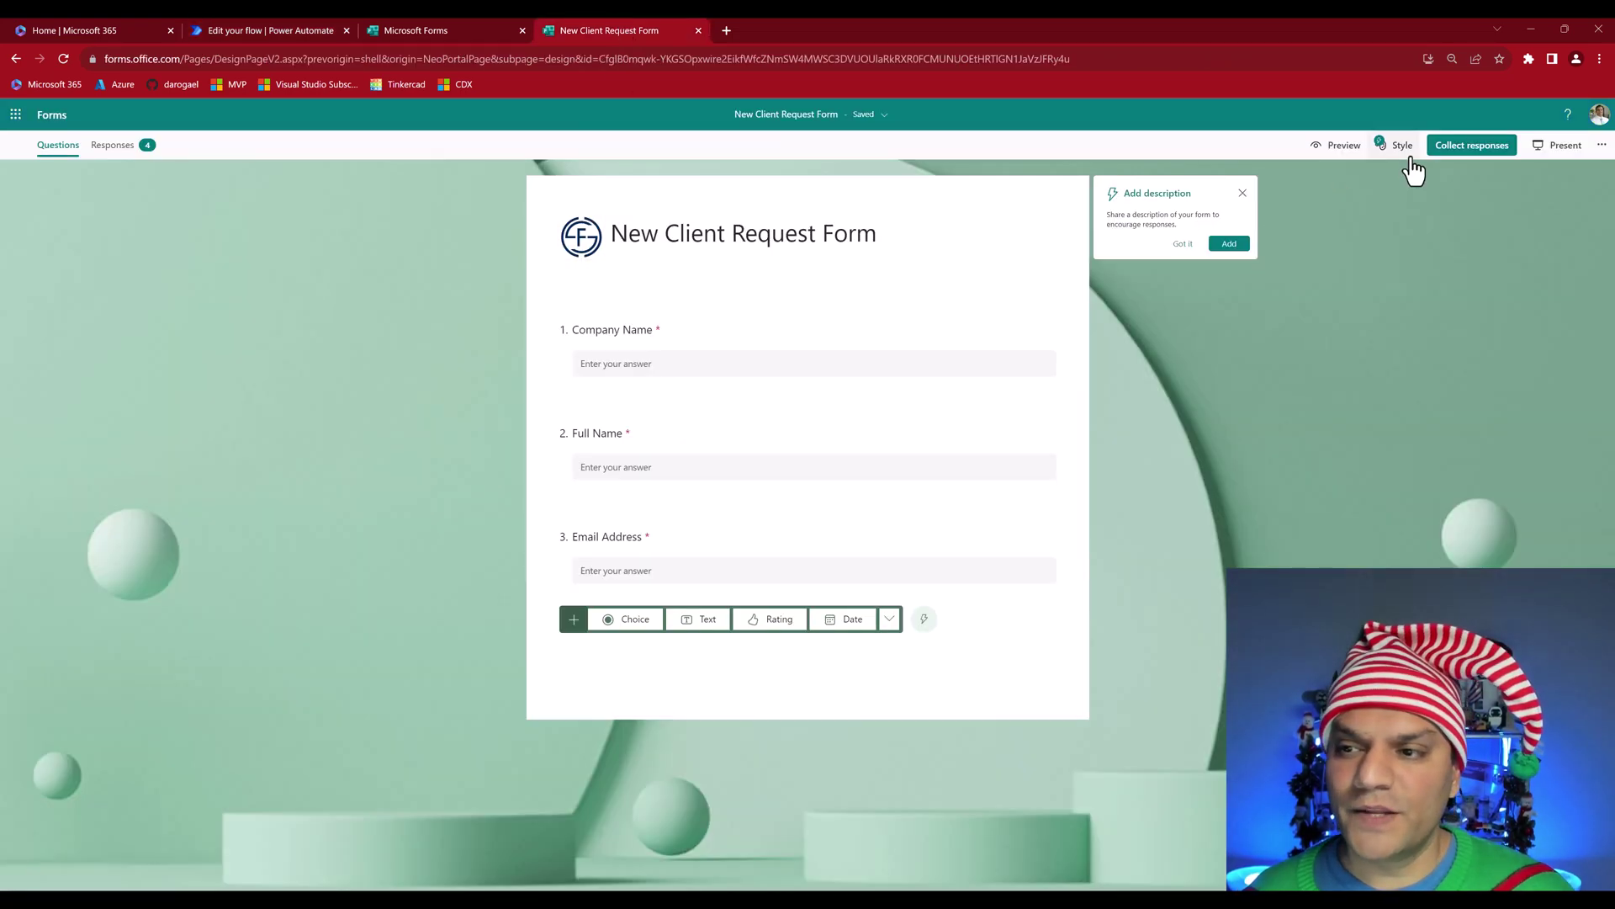
click(1338, 146)
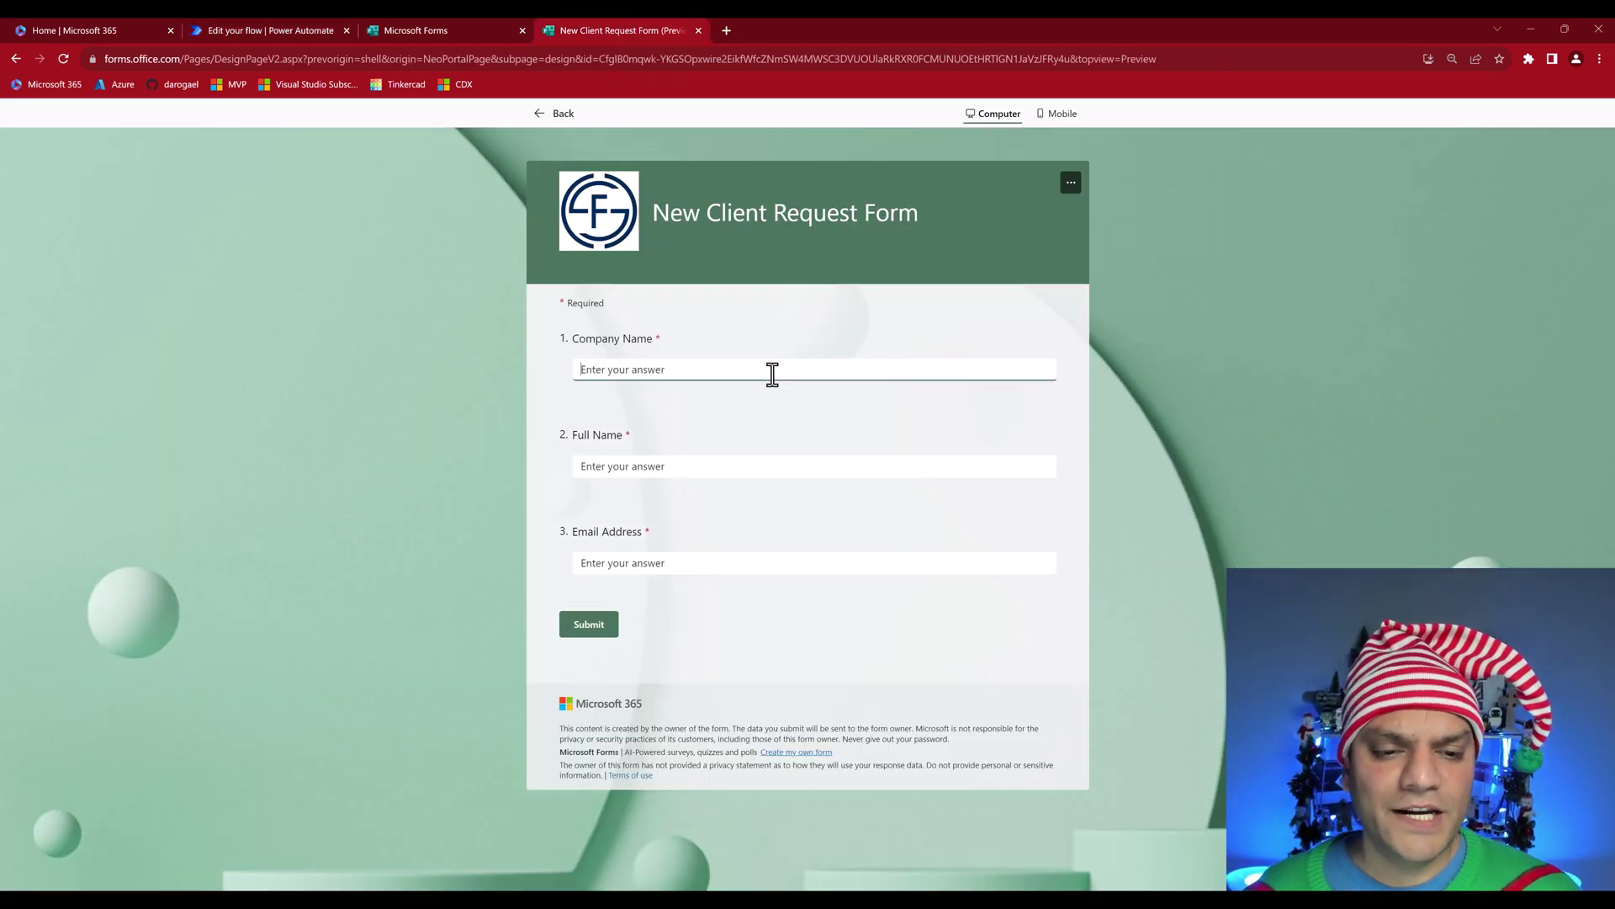
text(Puppy Power, Inc)
click(685, 464)
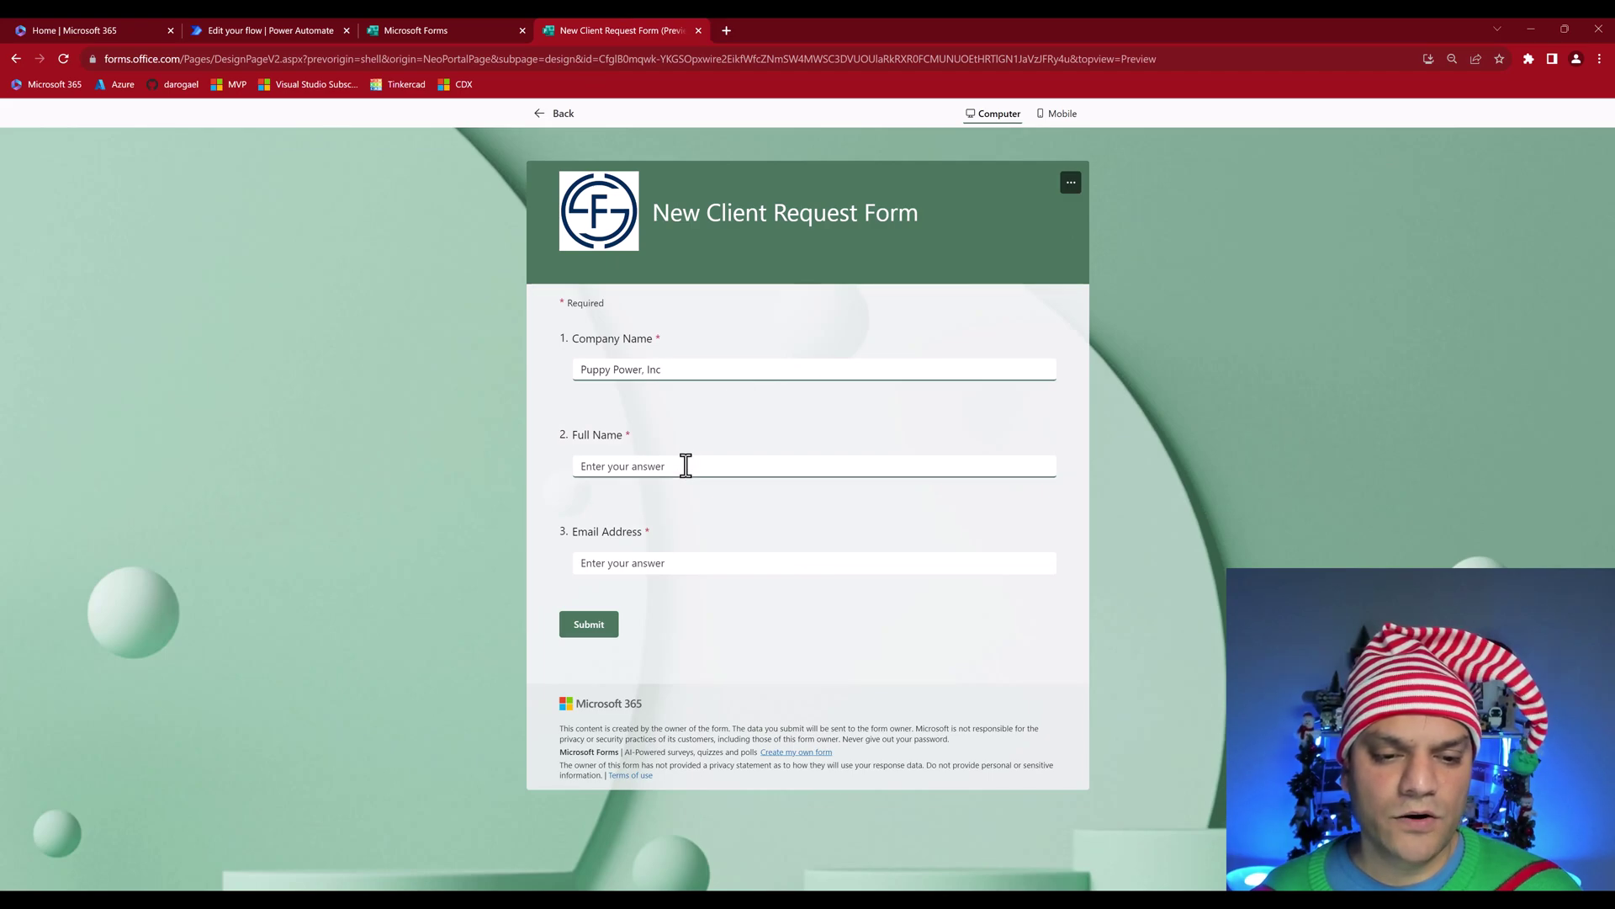
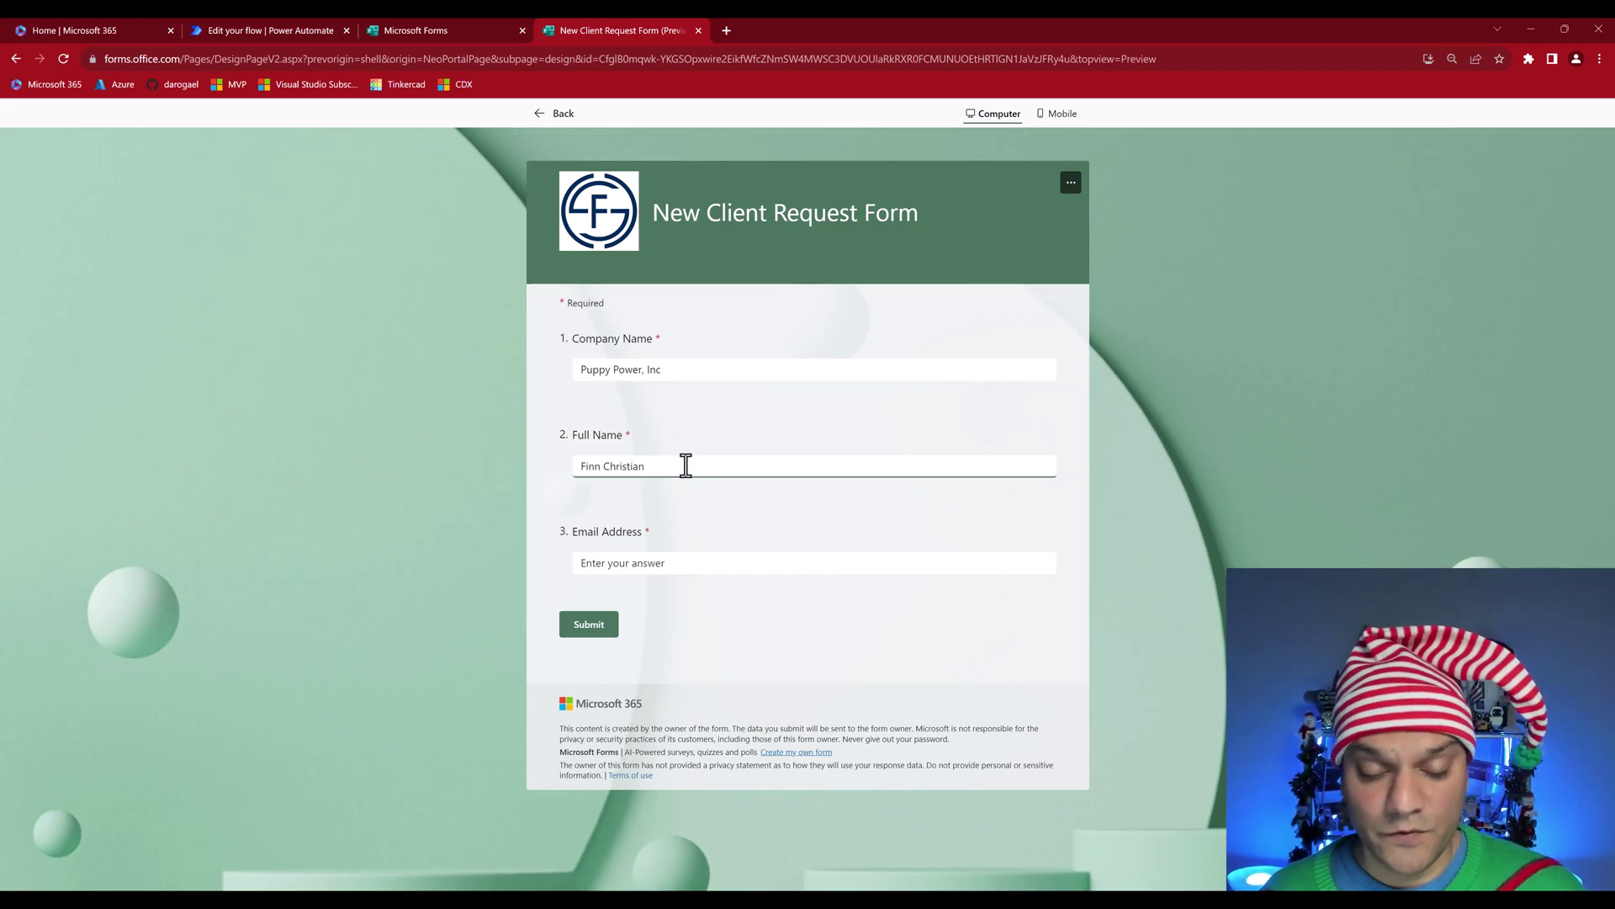
click(677, 564)
key(ctrl+v)
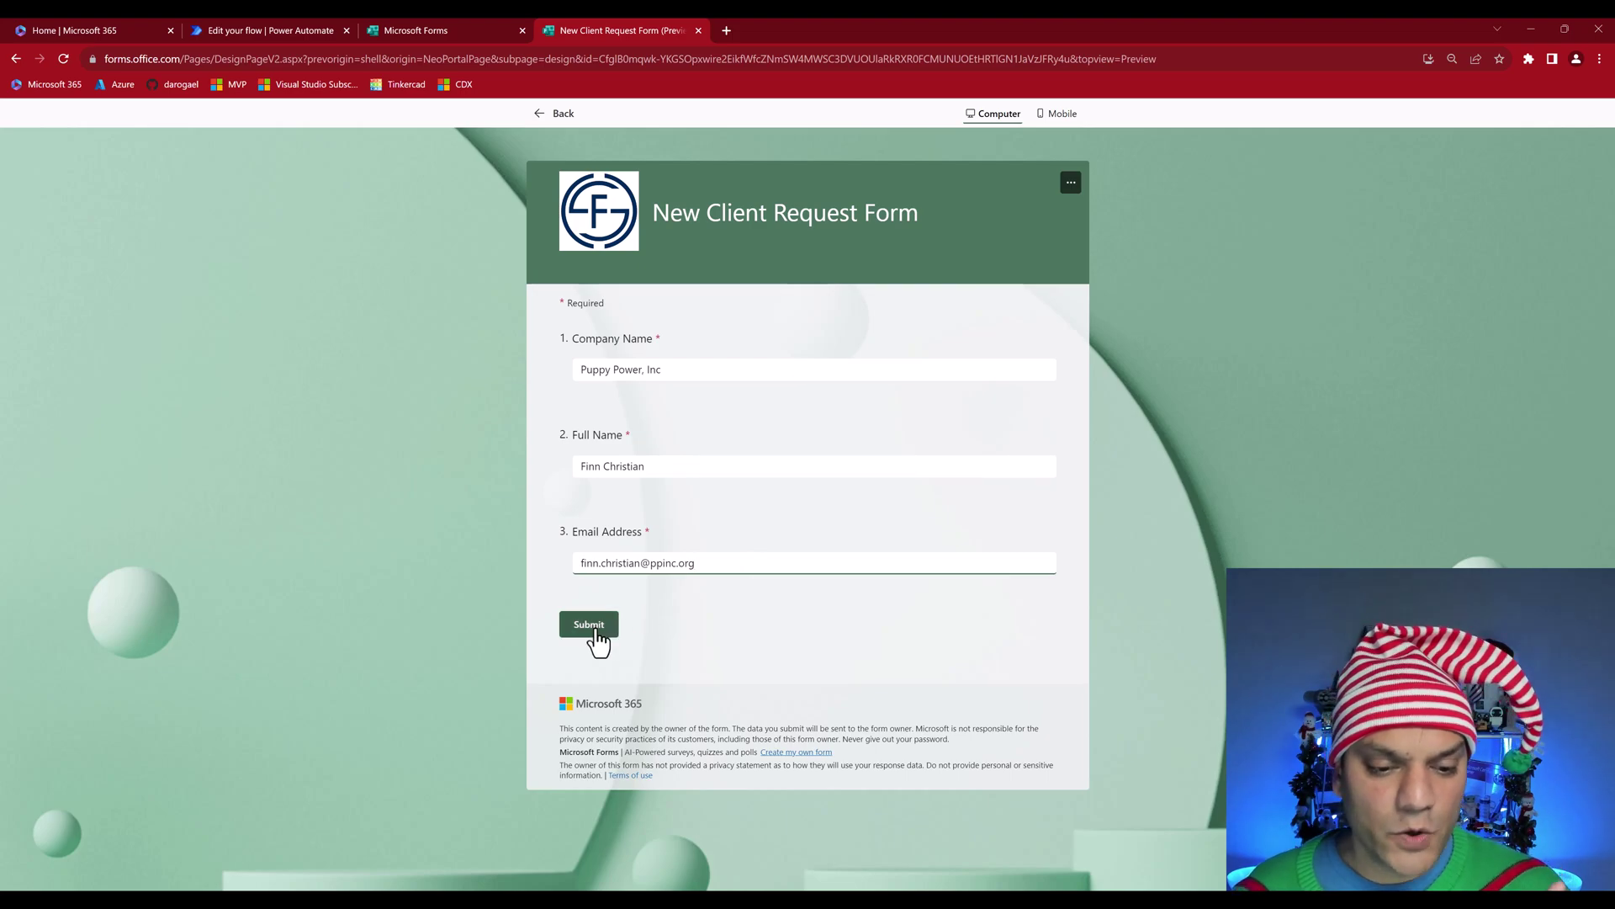
click(595, 631)
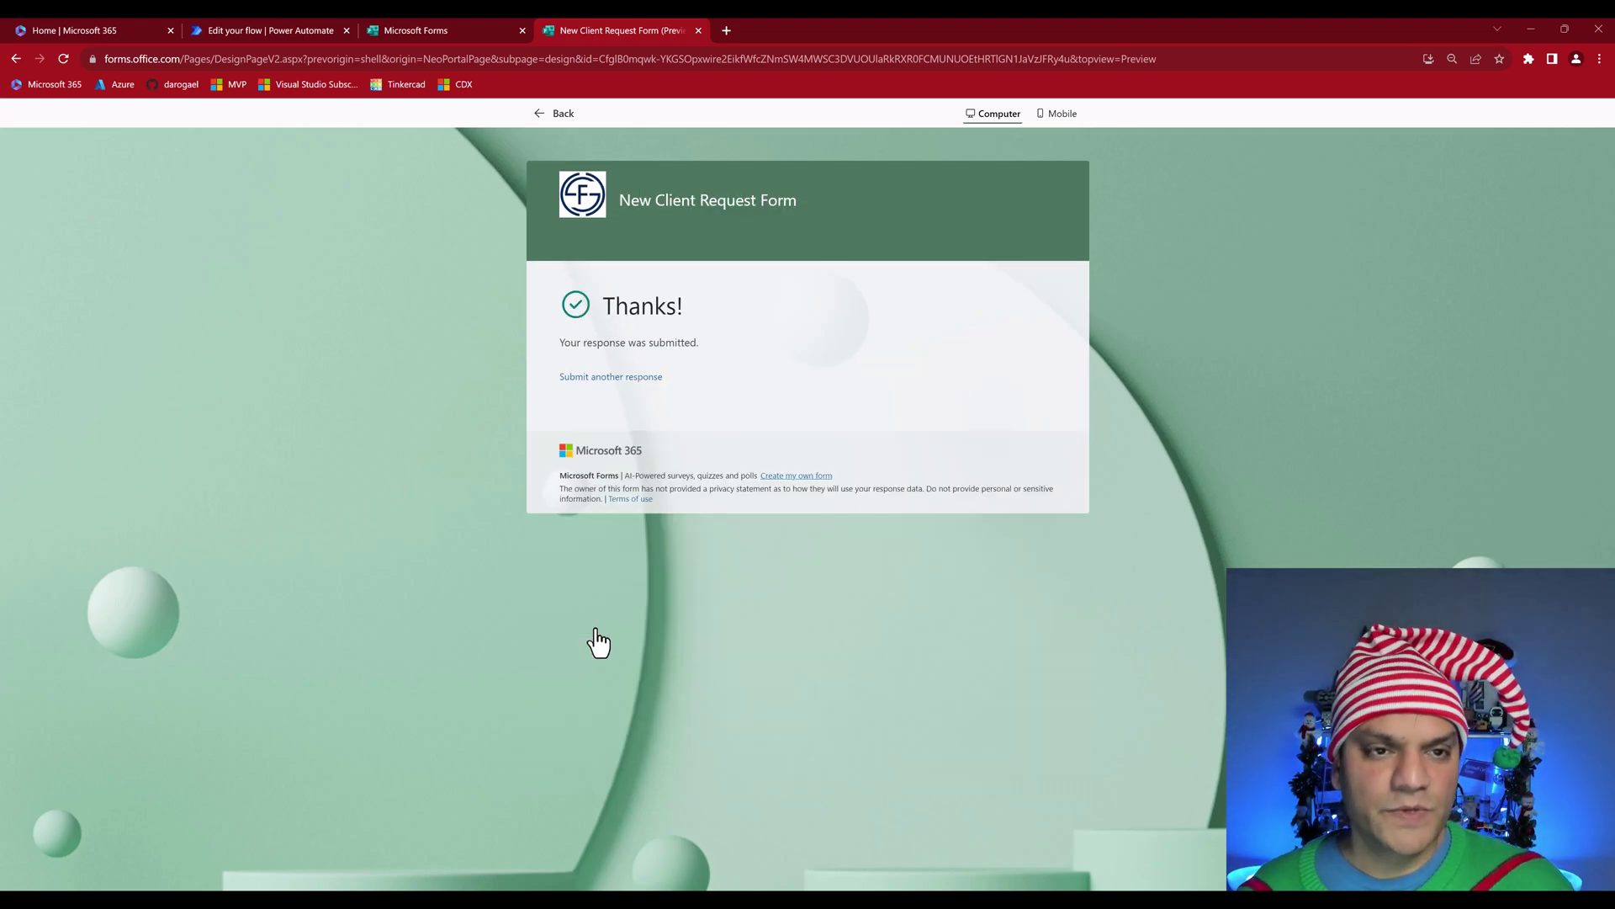
click(206, 30)
- Go to the cloud flow's details page and dismiss the Data from Microsoft Forms message
click(216, 153)
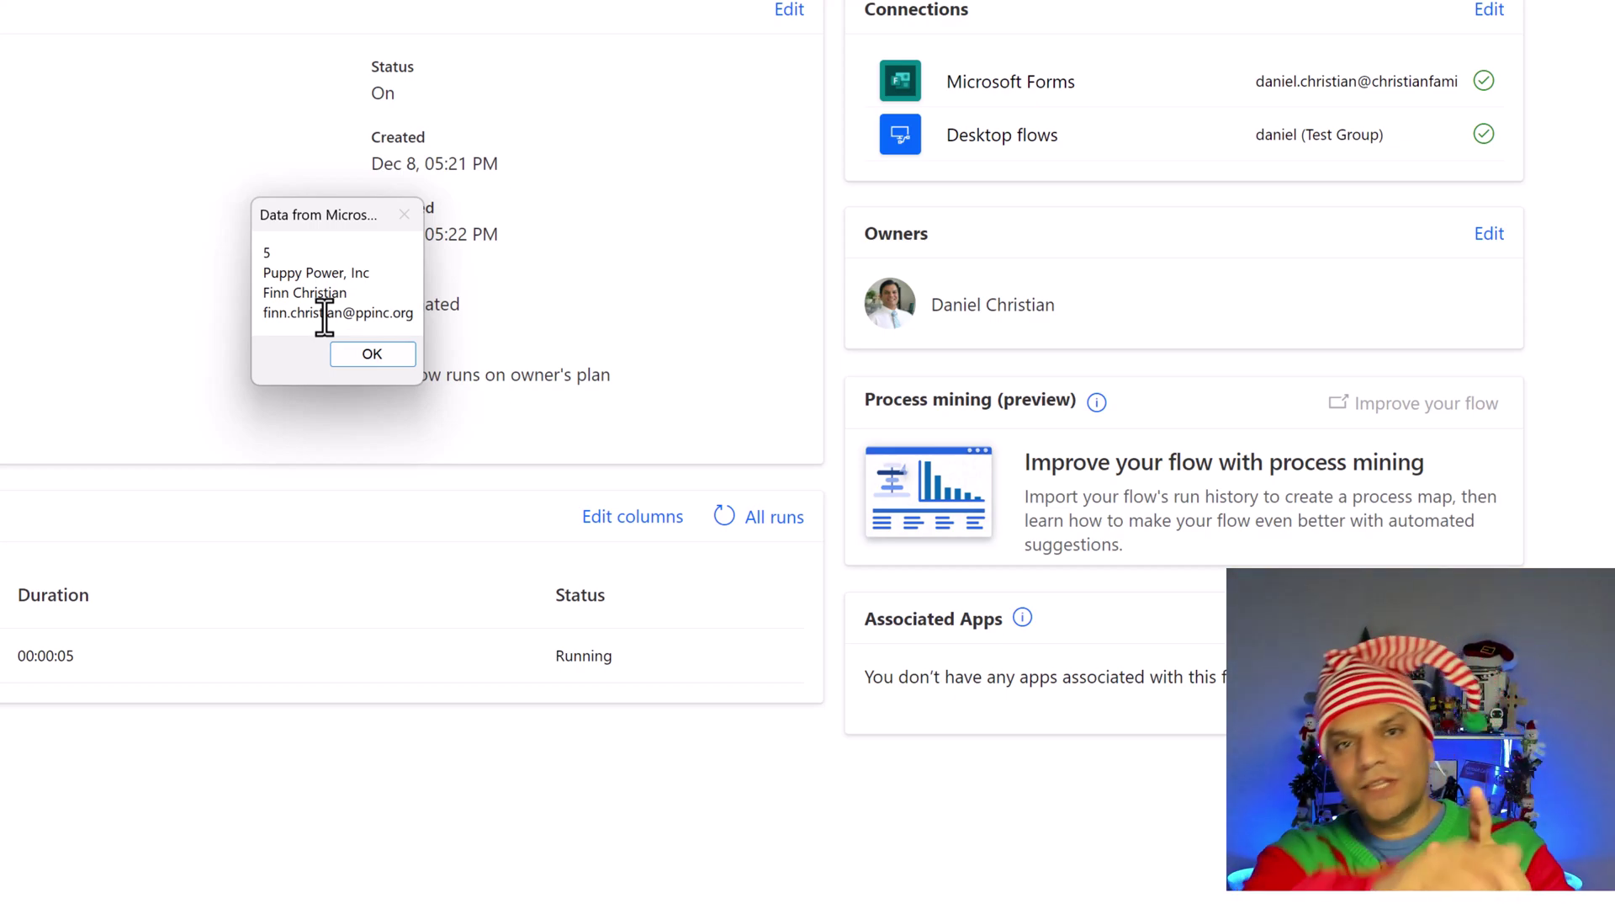
click(370, 357)
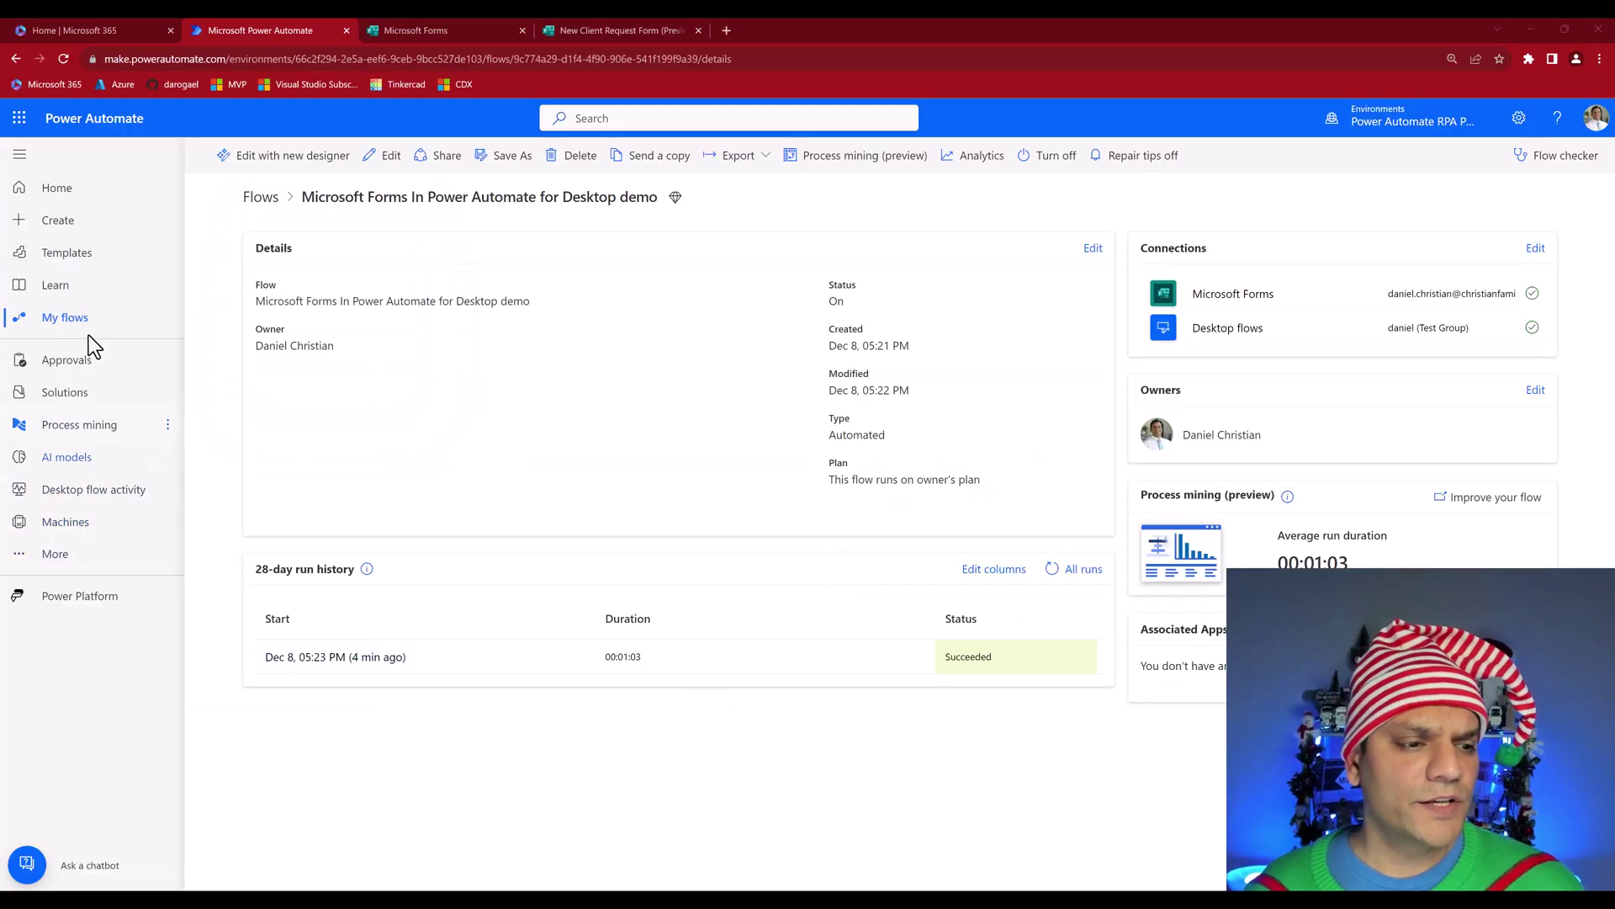
- From My flows' Desktop flows list, open Power automate desktop with MSFT Forms Demo
click(90, 331)
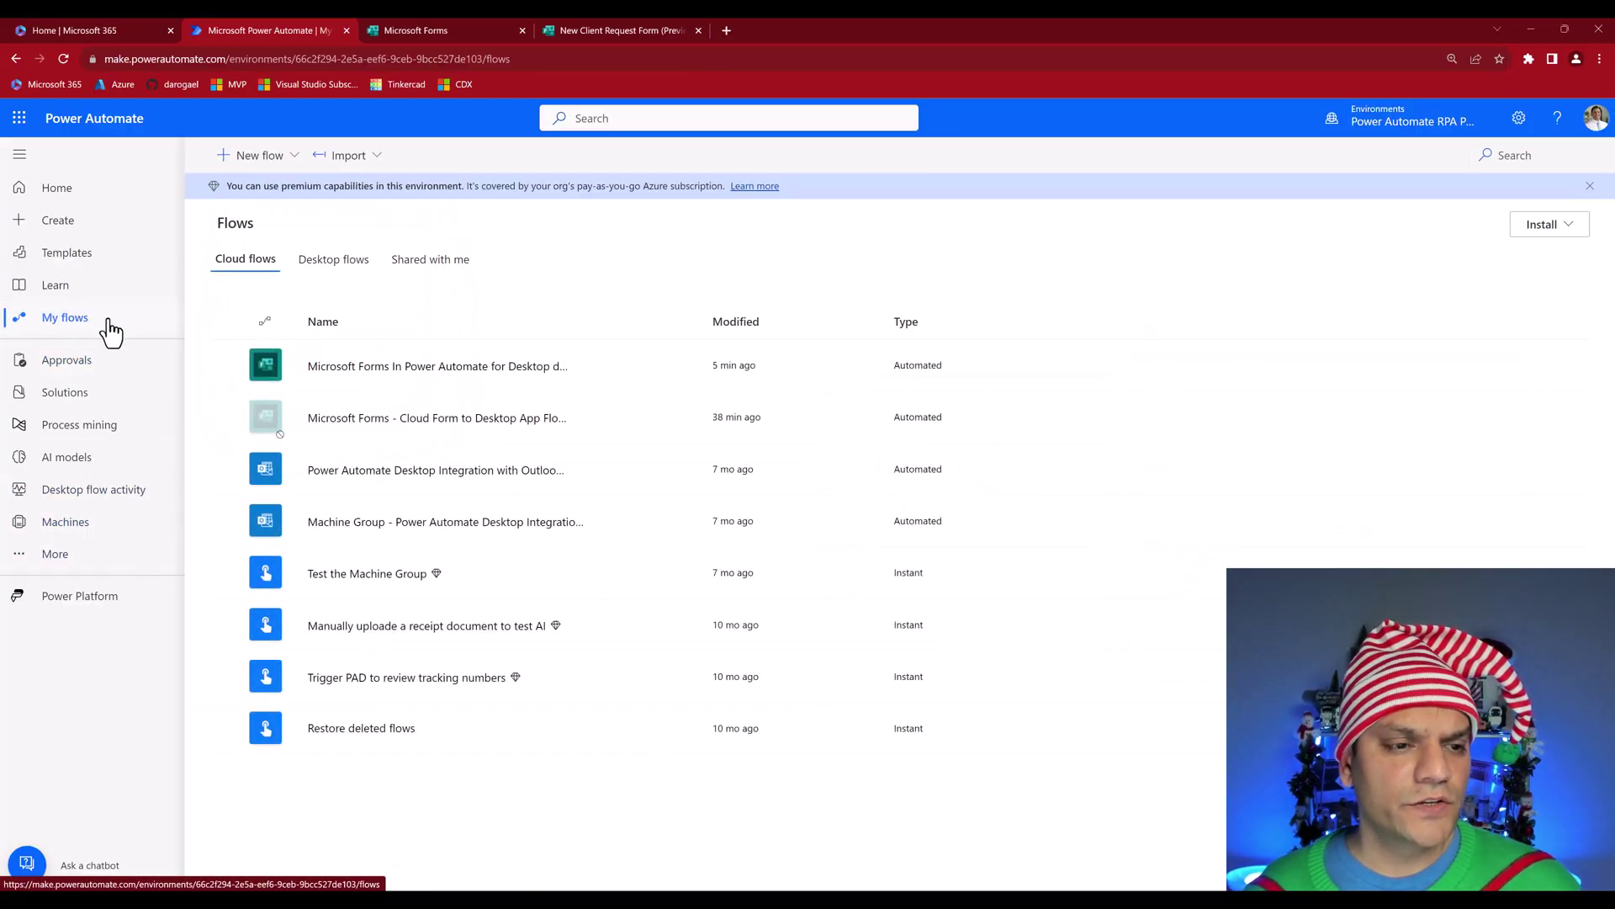
click(314, 270)
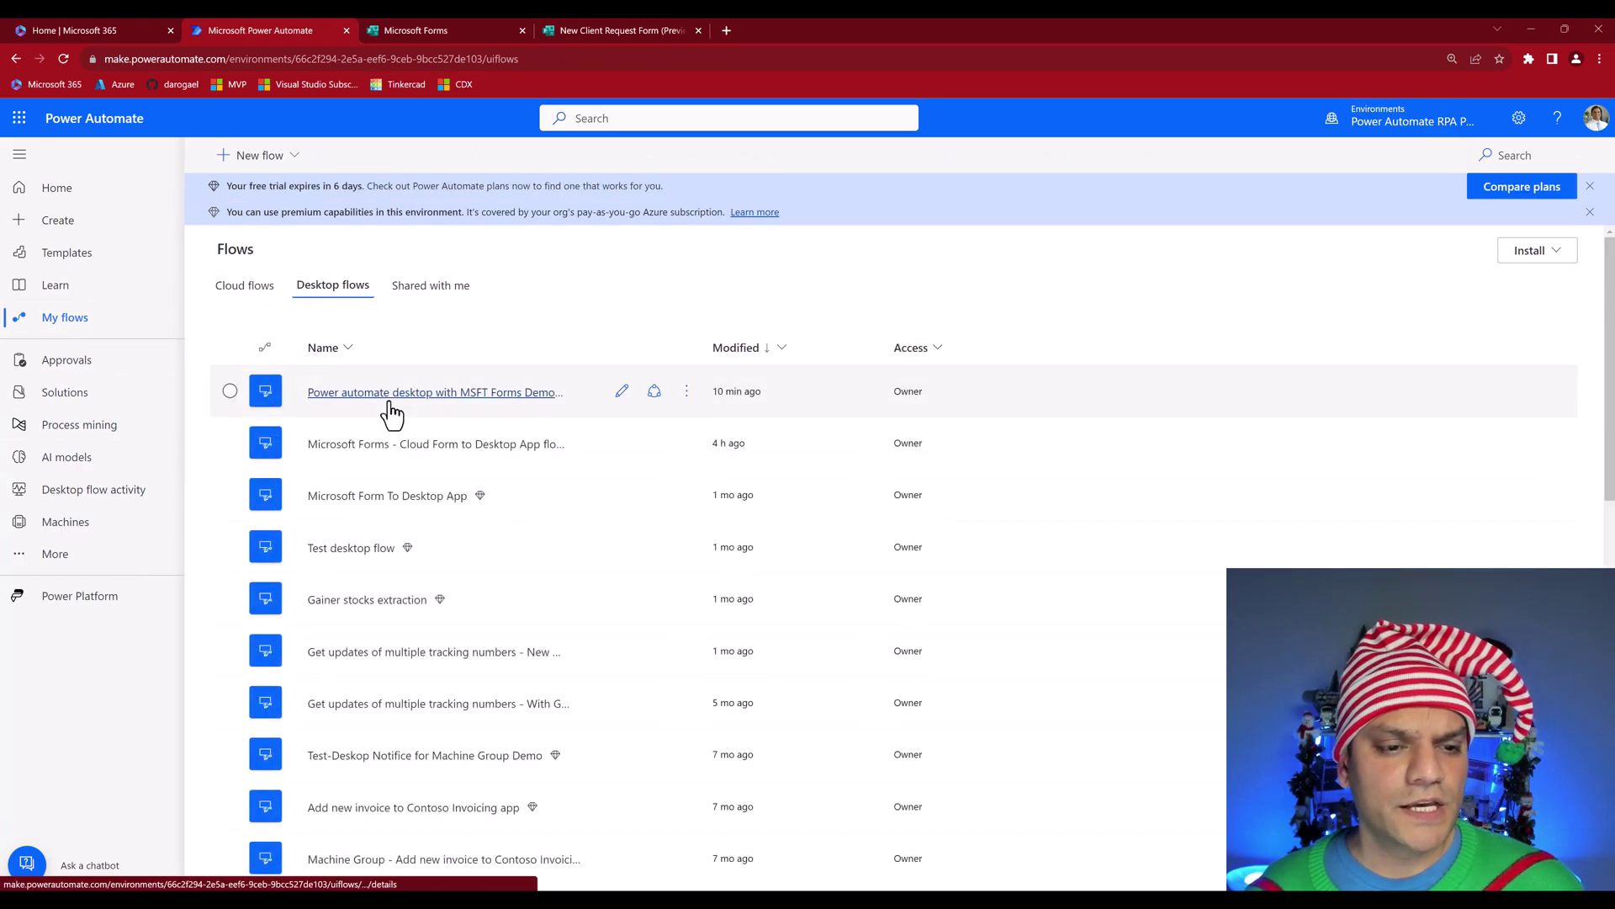
click(451, 393)
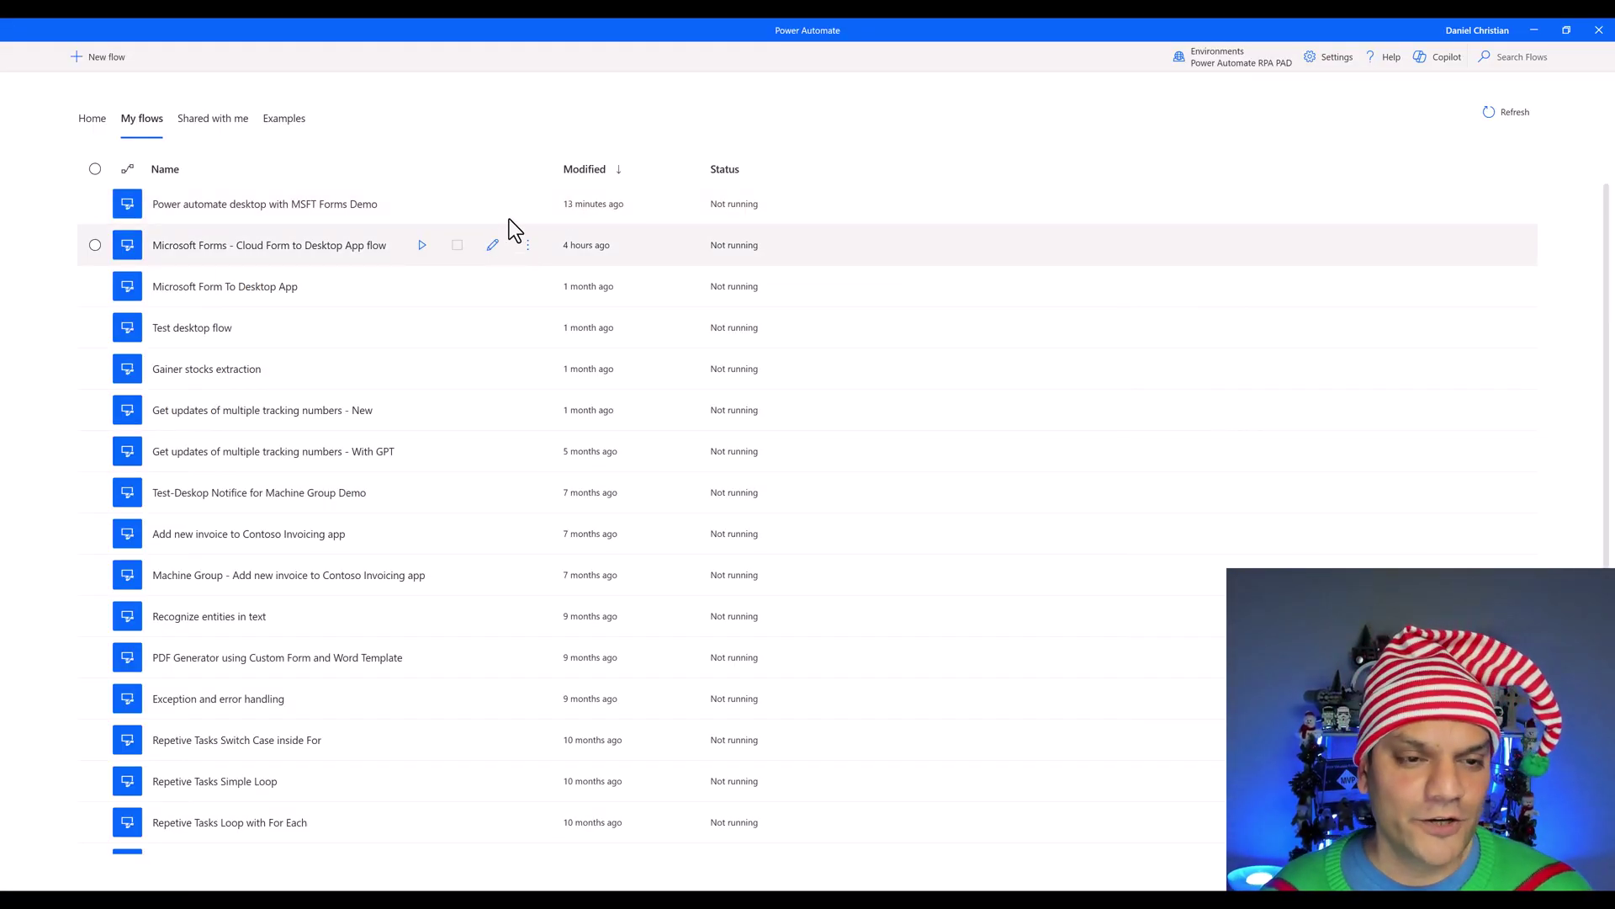
- Delete the Power automate desktop with MSFT Forms Demo flow and return to the browser
right_click(527, 210)
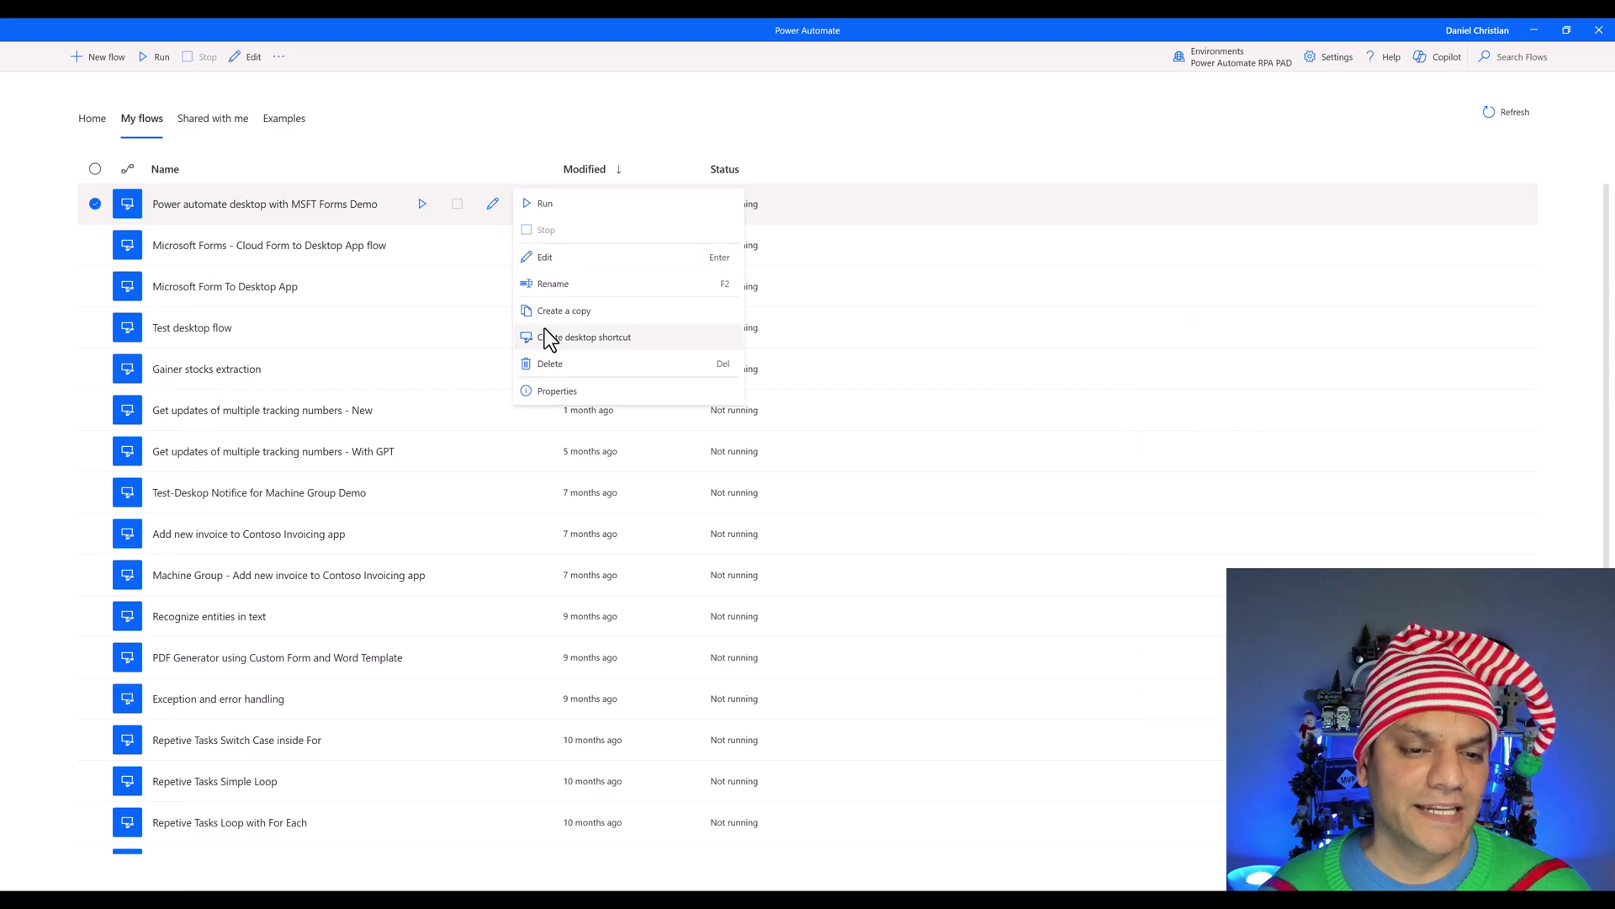
key(Escape)
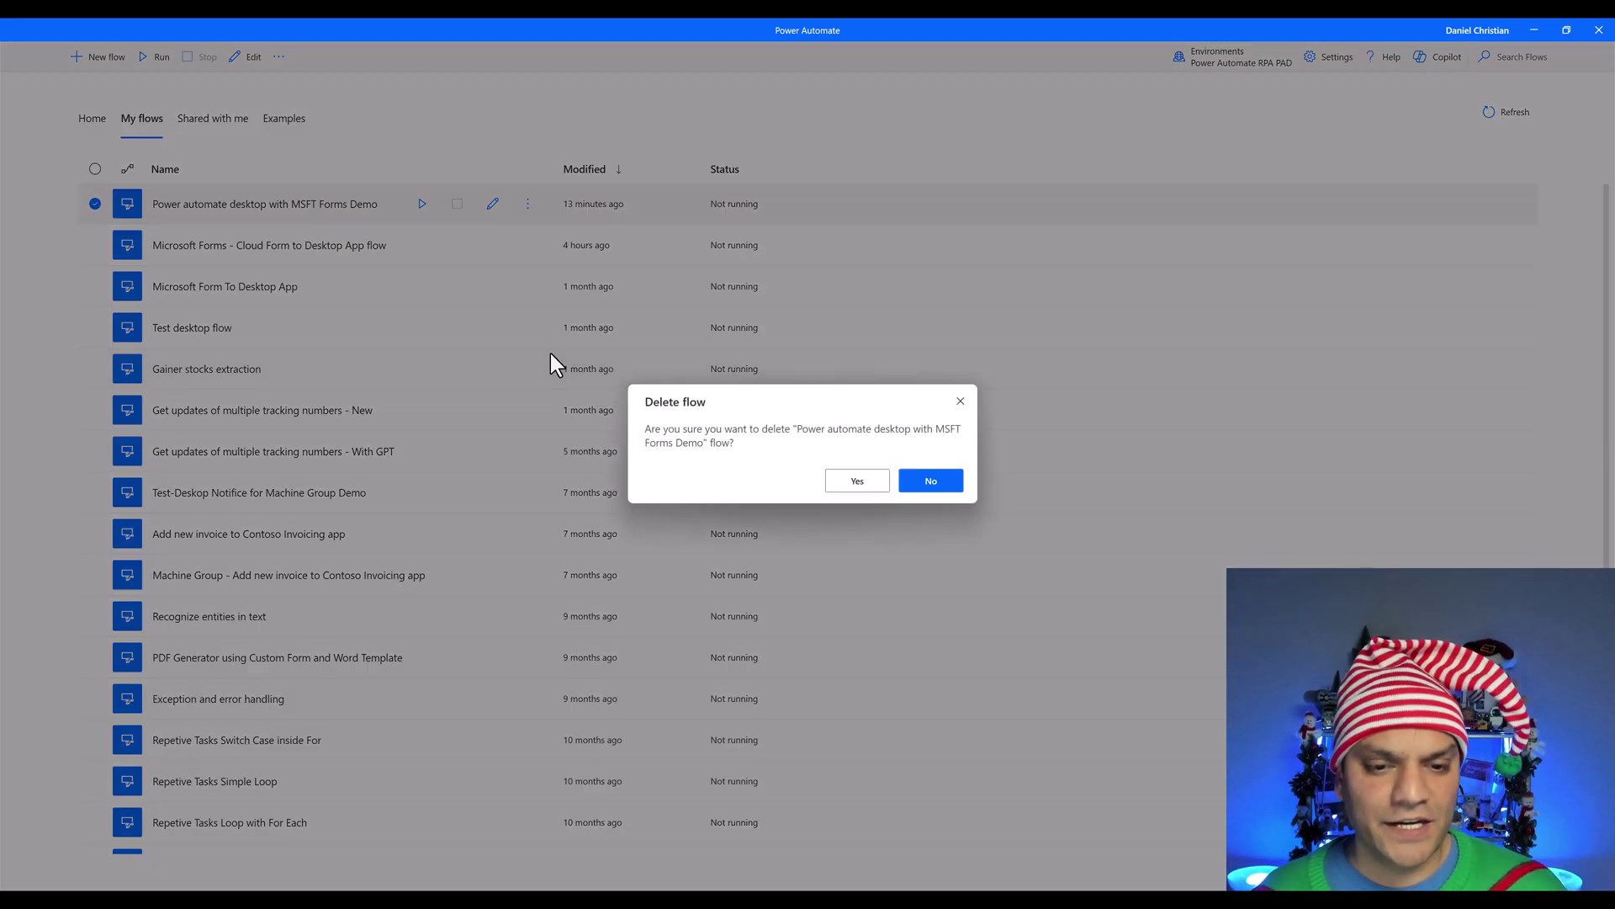
click(857, 481)
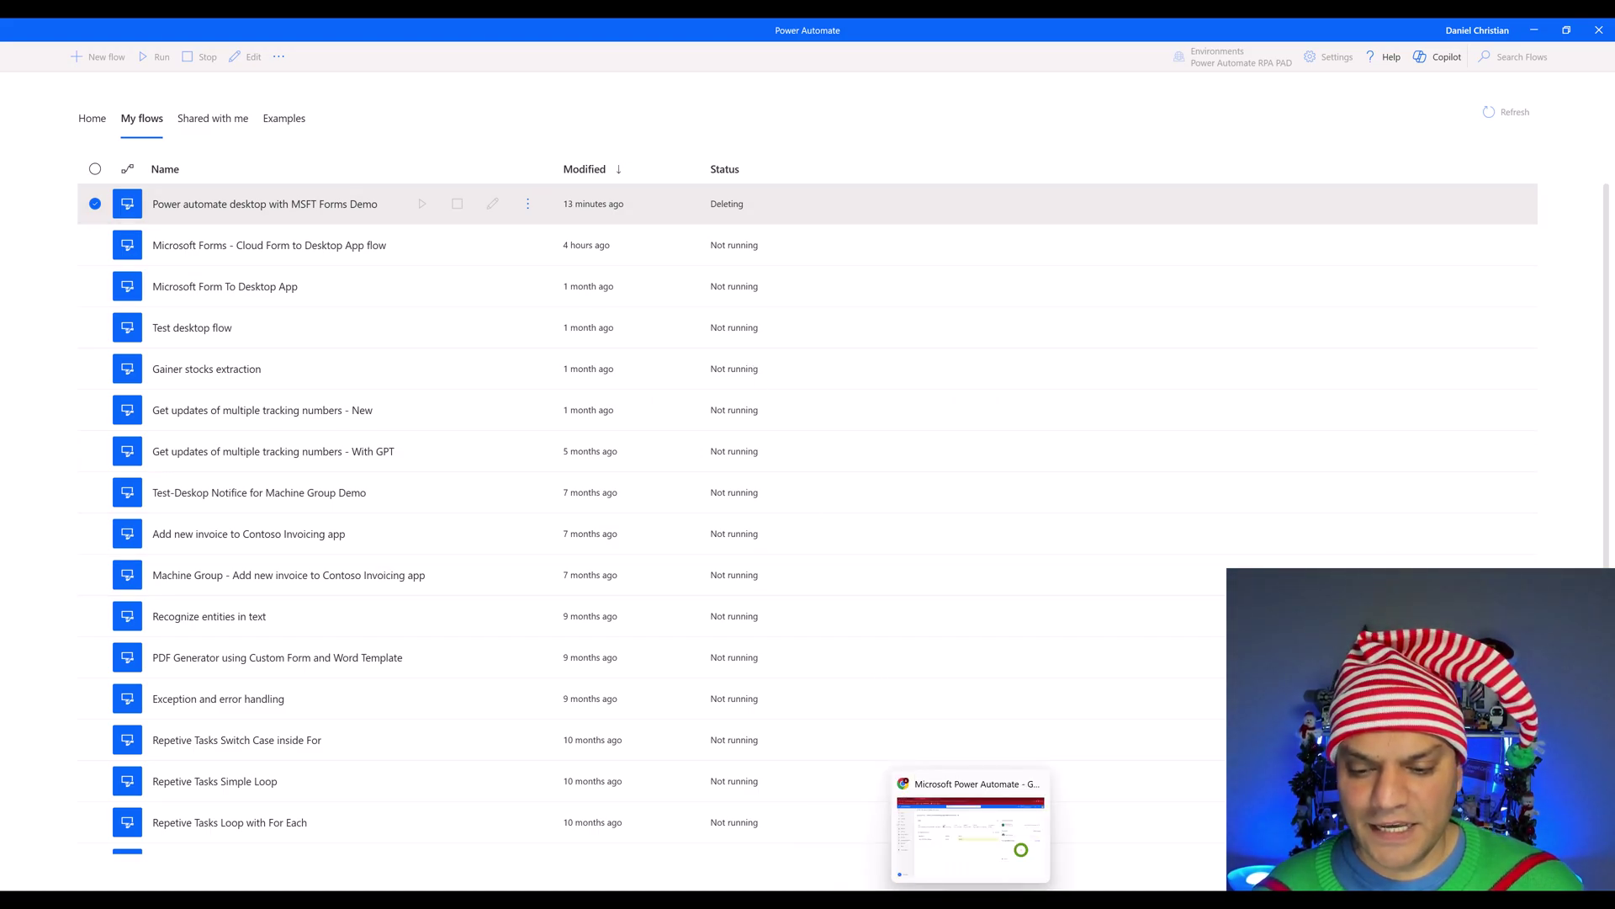
click(968, 854)
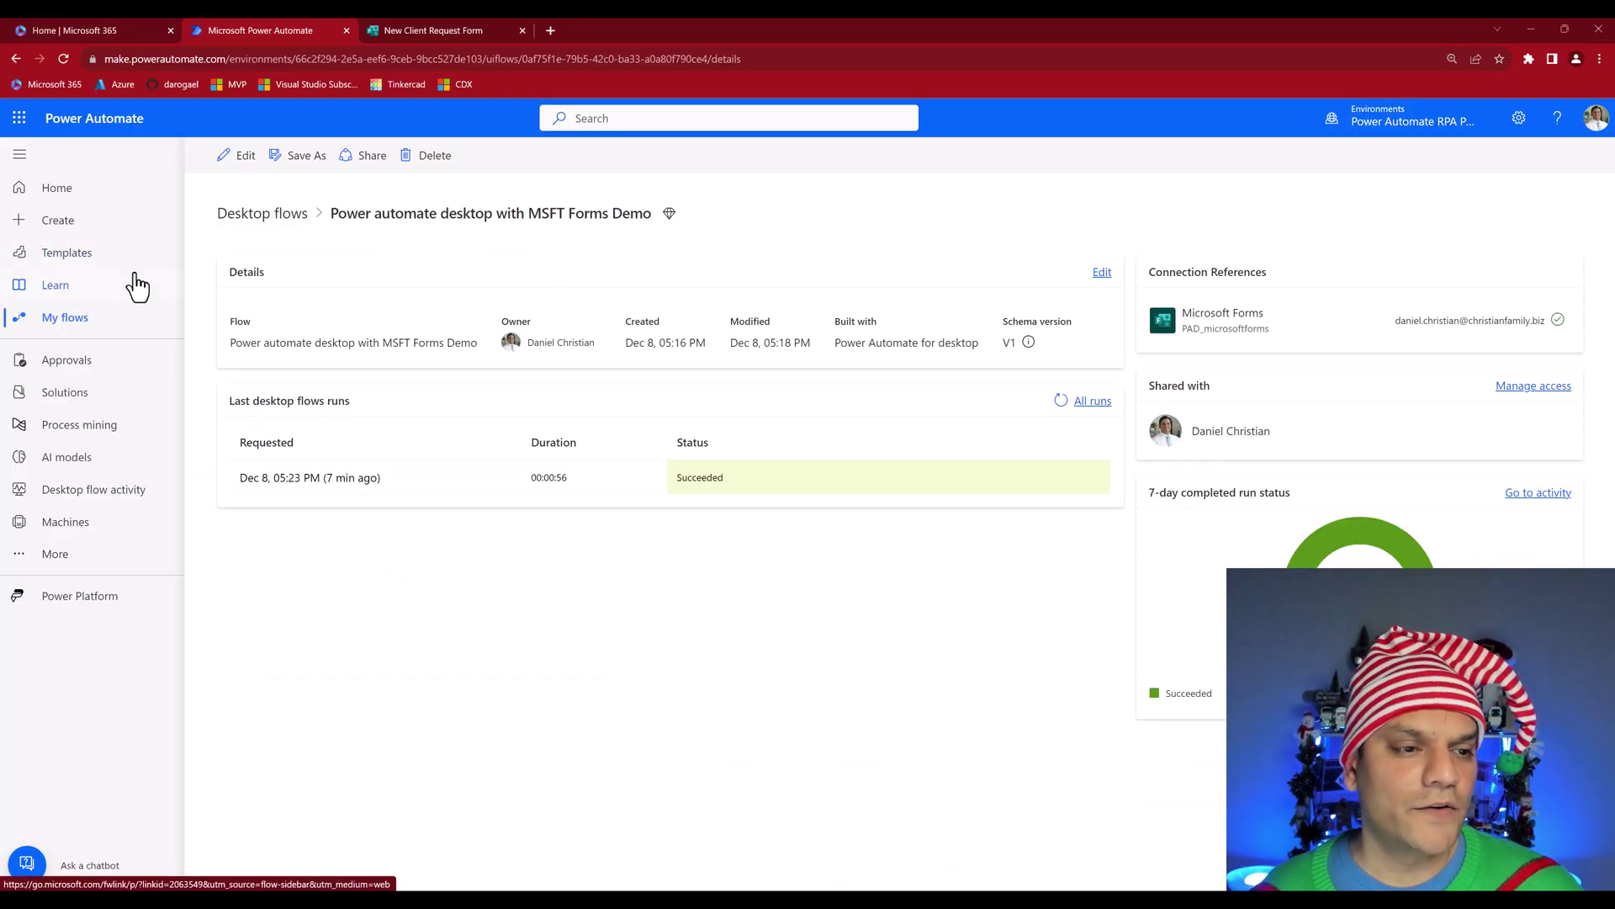
- Delete the Microsoft Forms In Power Automate for Desktop cloud flow and open Cloud Form to Desktop App's details
click(226, 220)
click(84, 334)
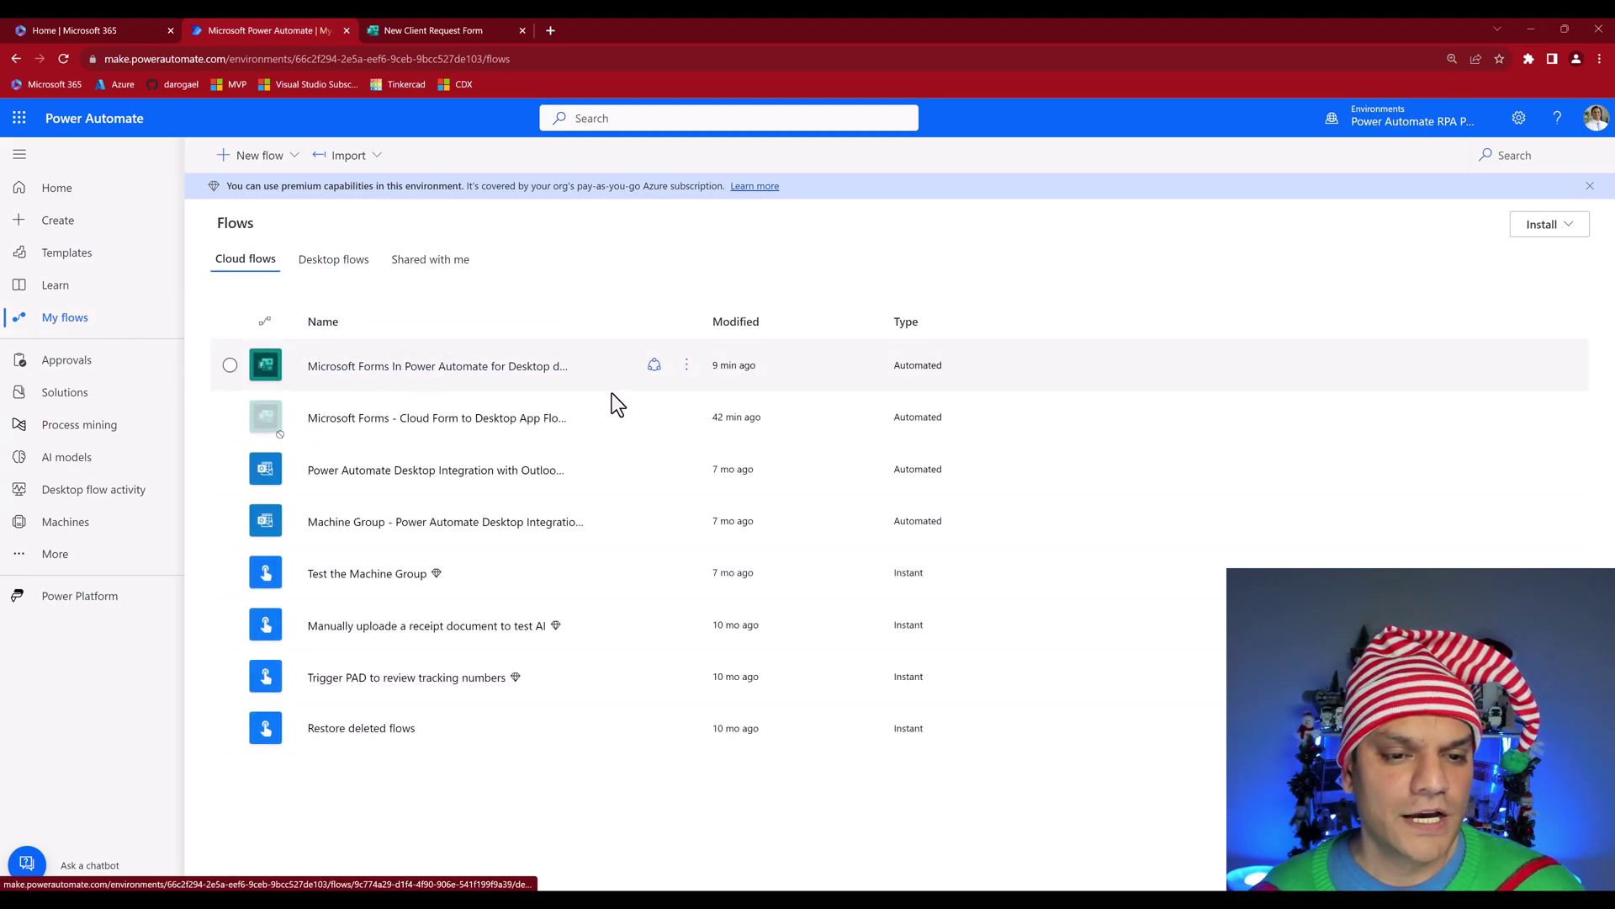
click(229, 365)
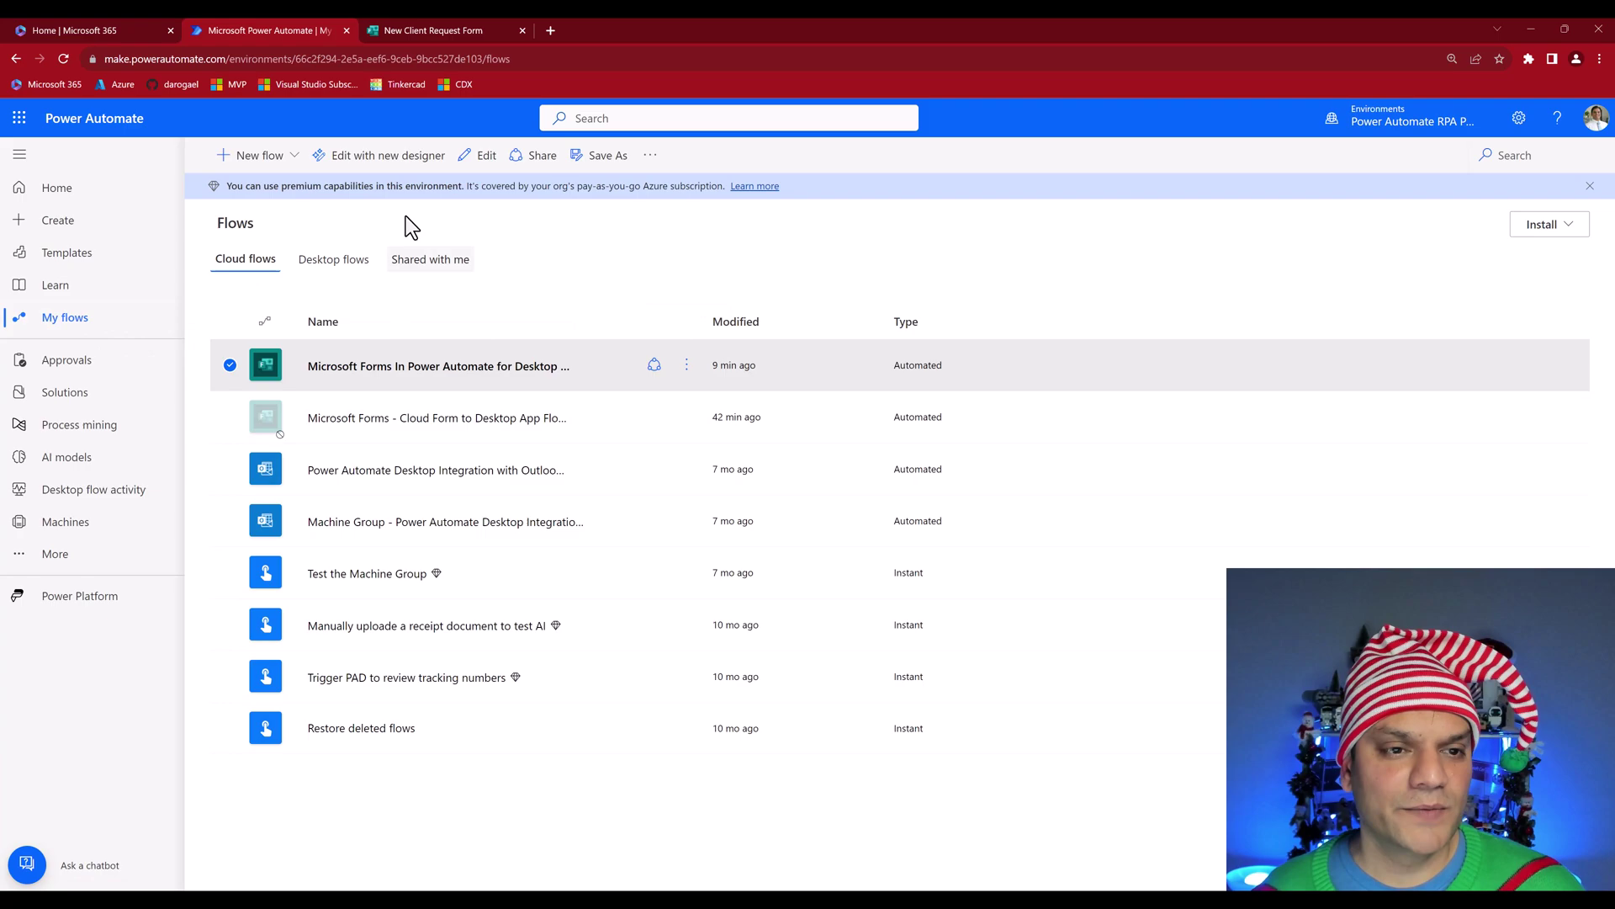
click(686, 365)
click(737, 700)
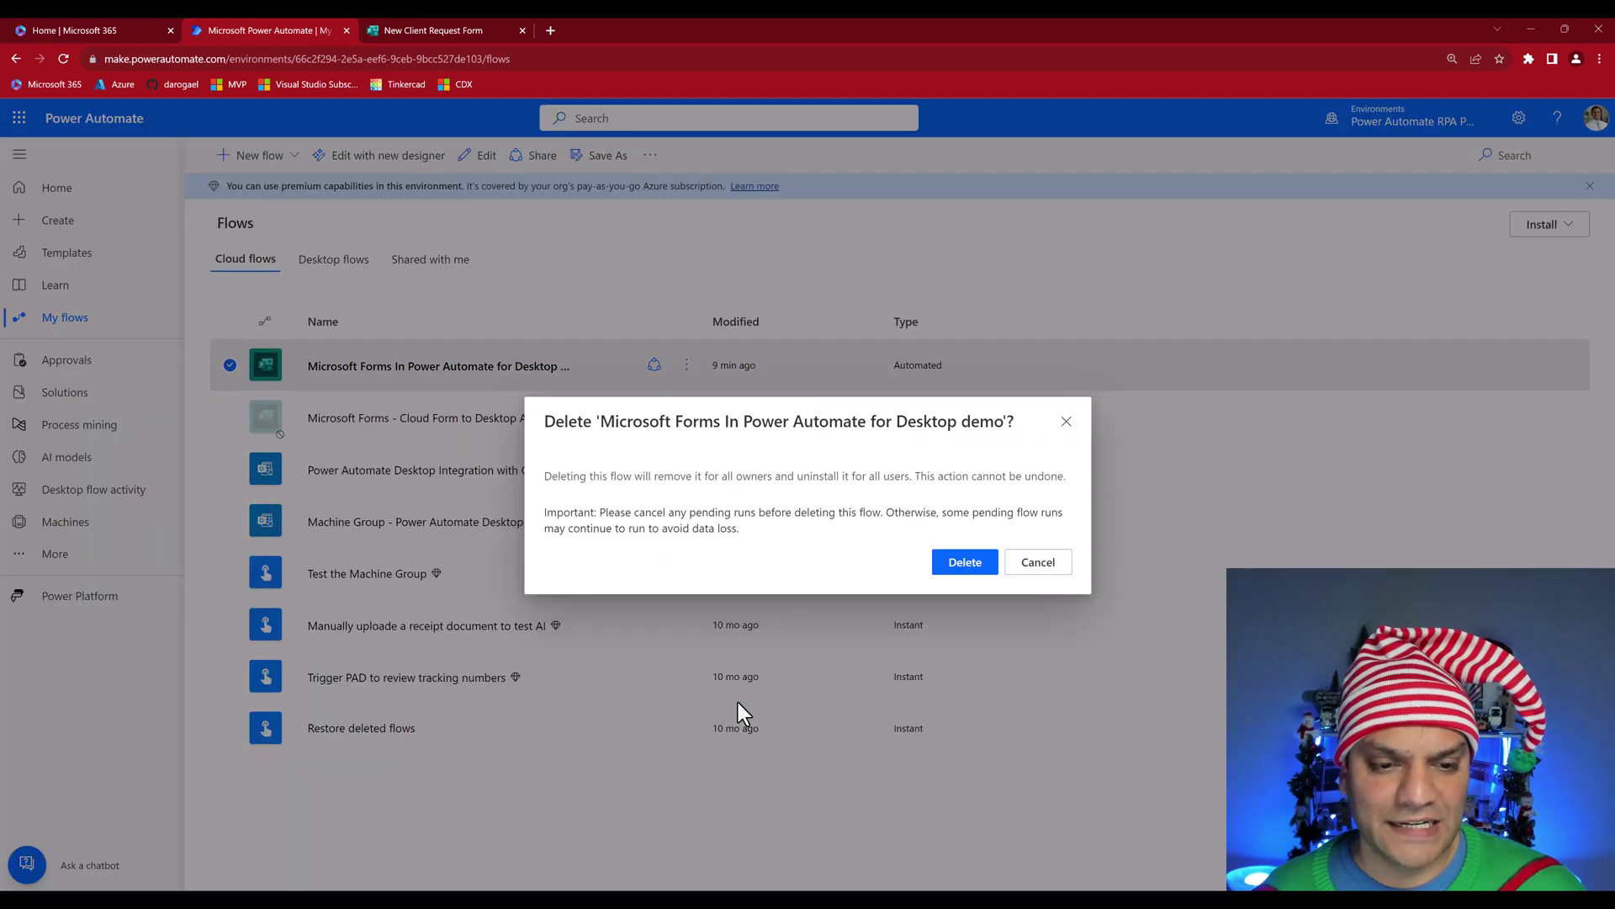
click(967, 564)
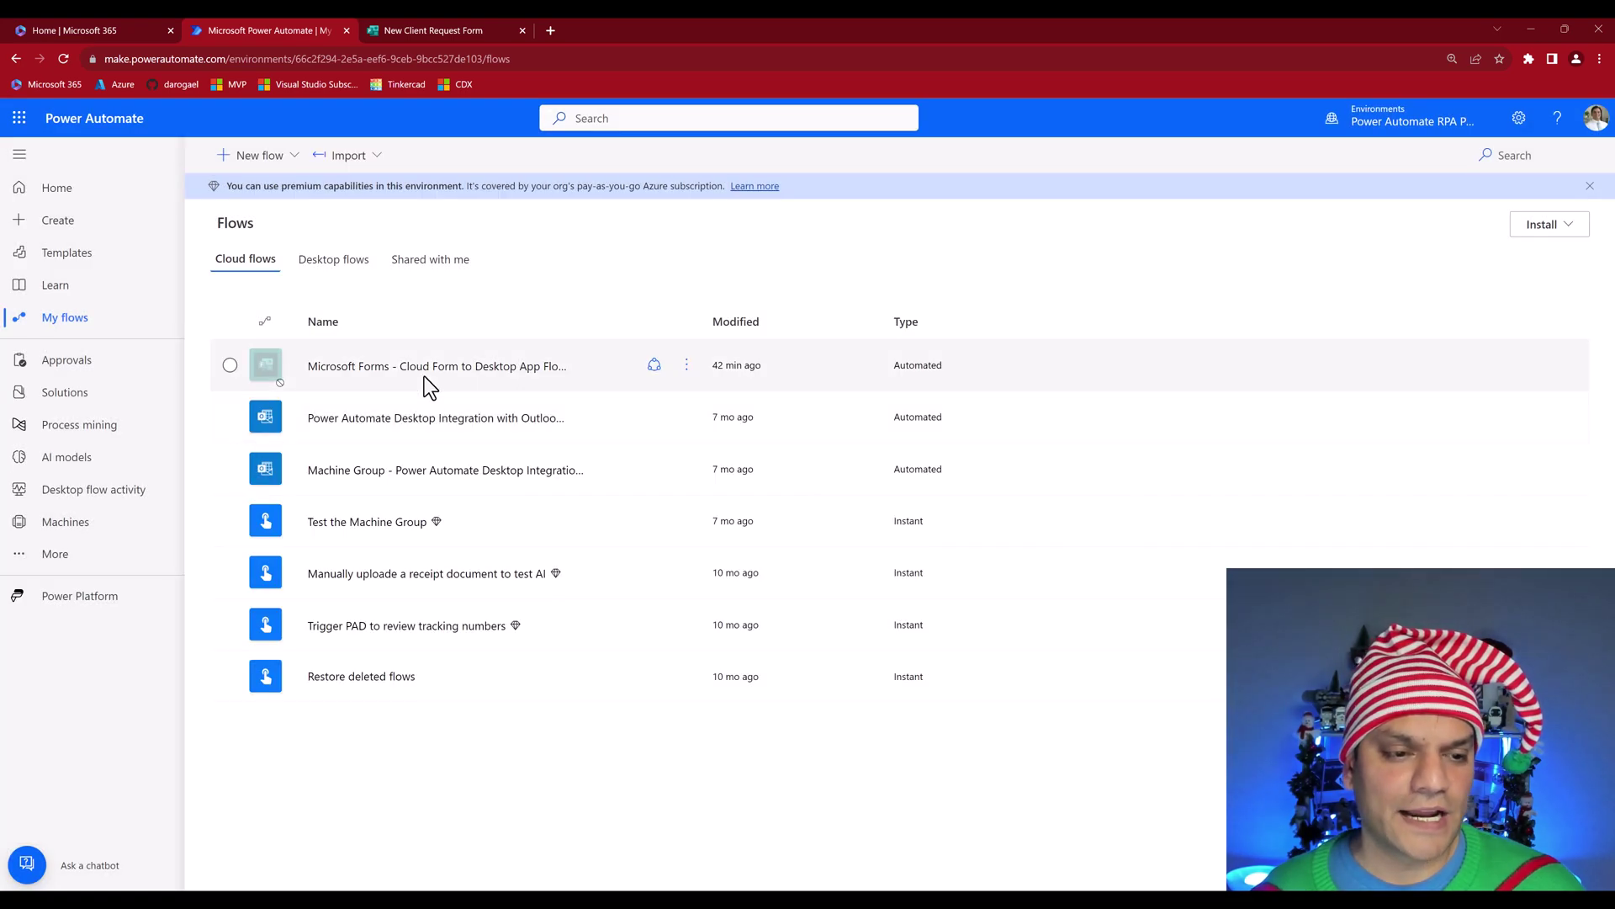
click(424, 376)
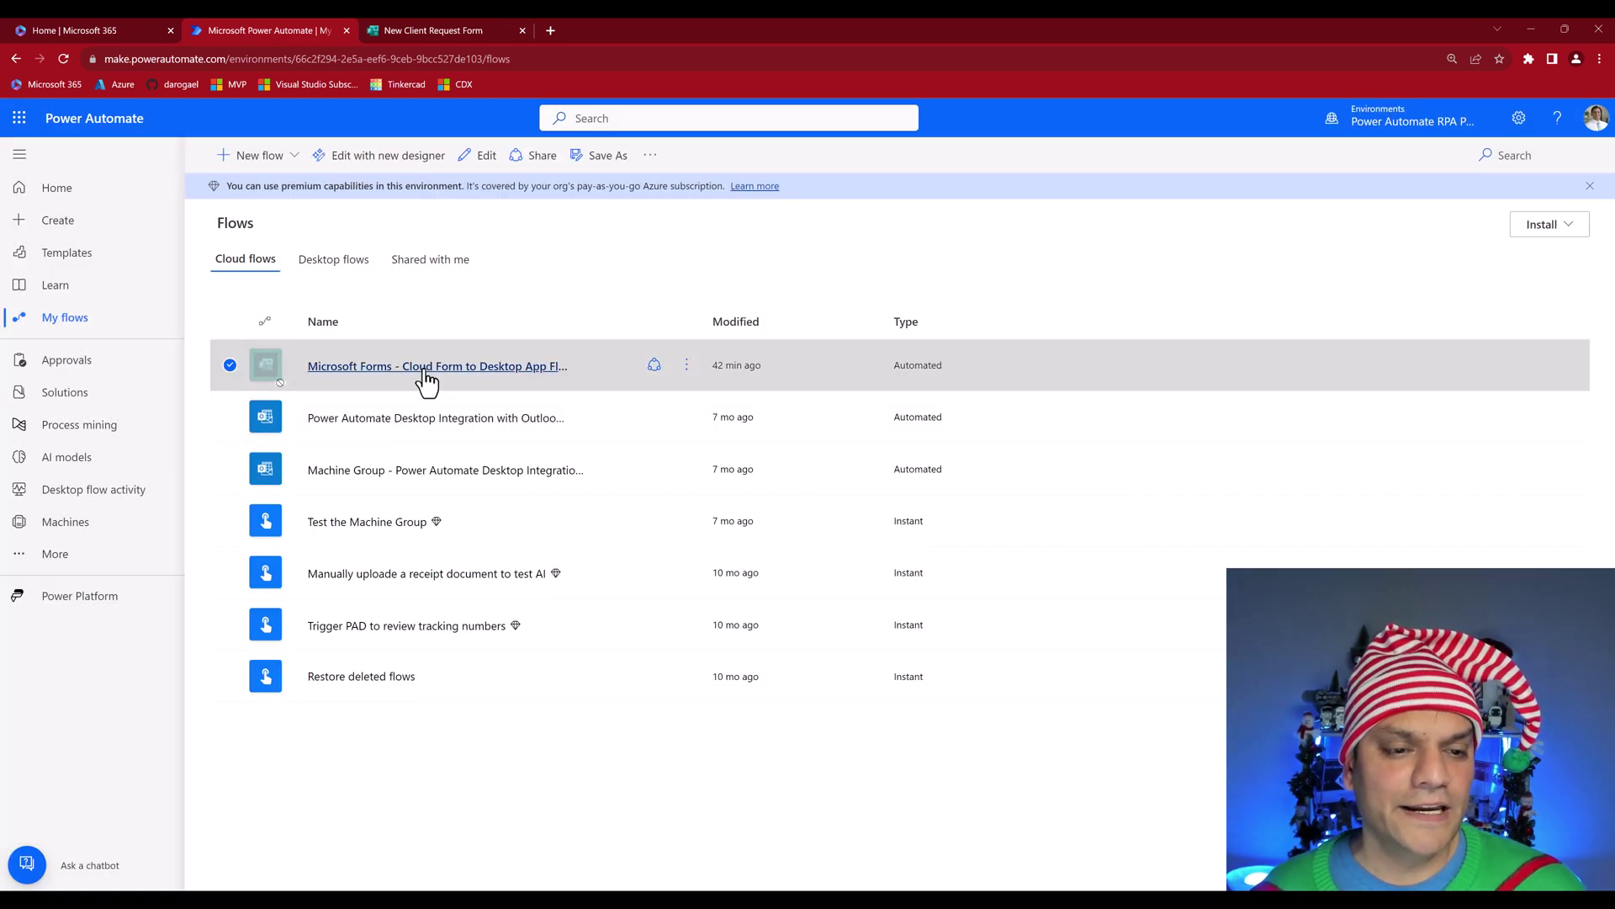
click(427, 371)
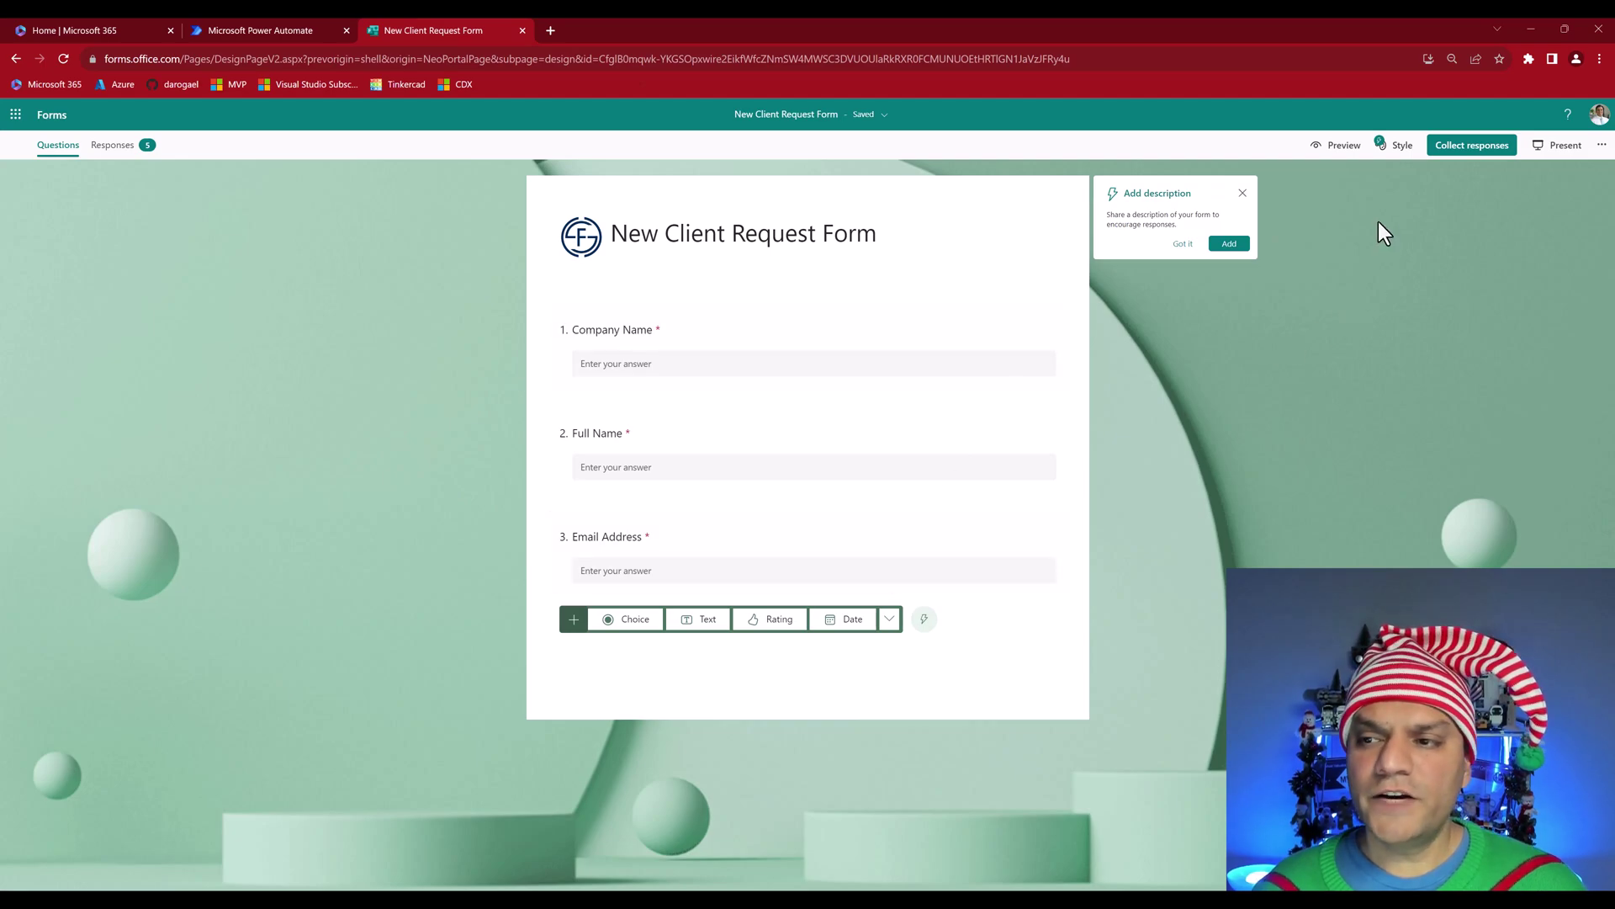
- Preview the form and submit 'Christian Family Consulting Service, Inc' with the contact's full name and e-mail
click(1338, 148)
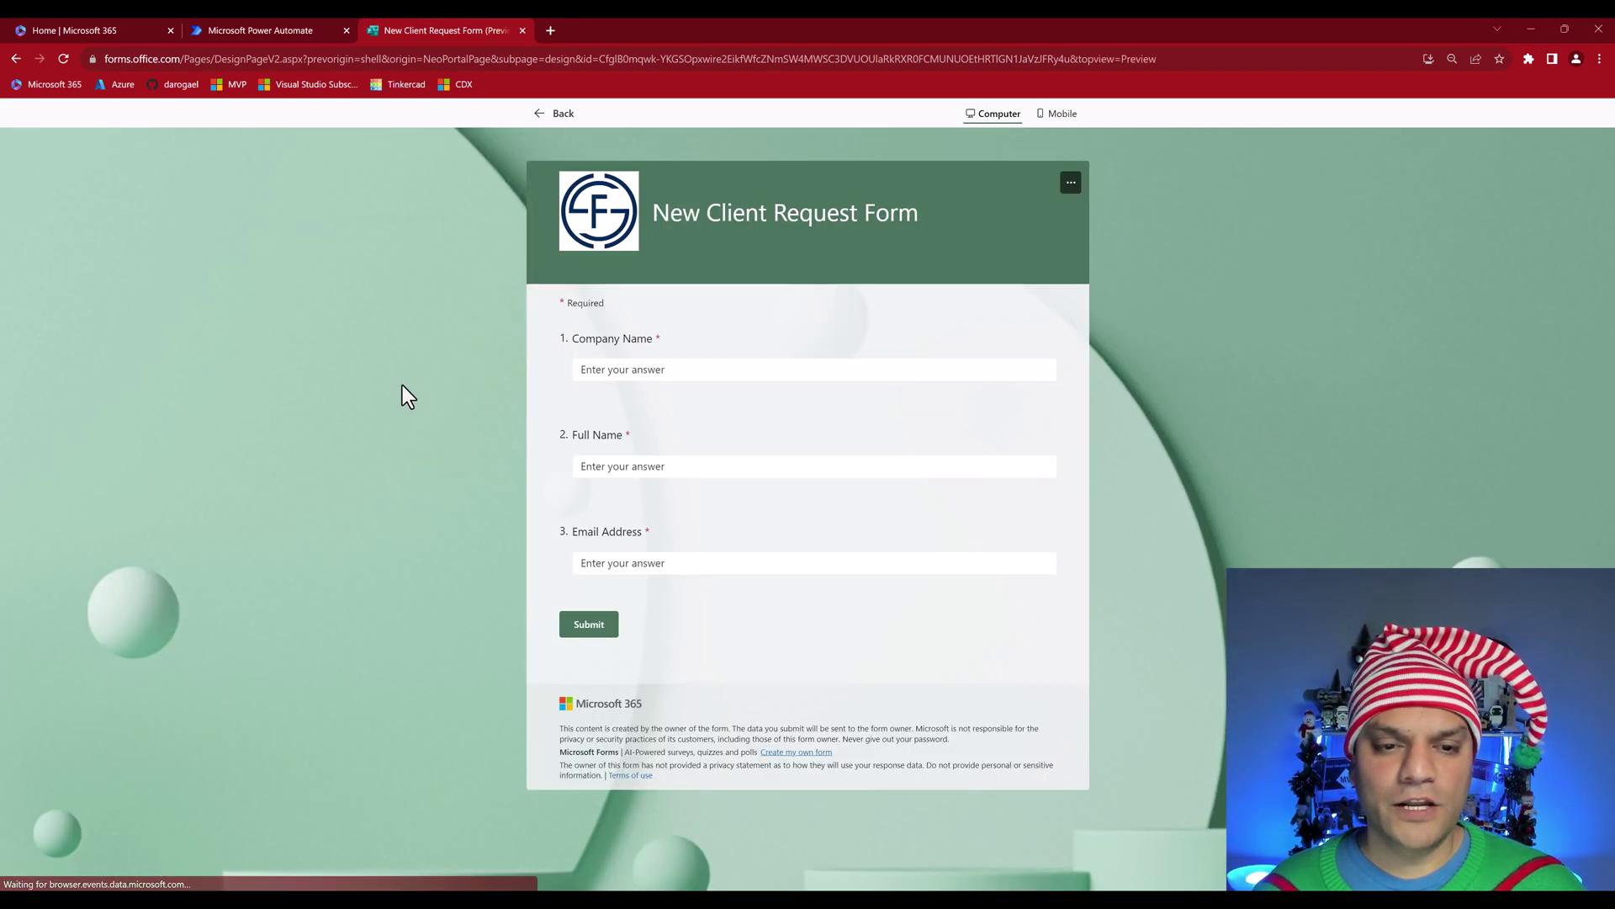
click(608, 372)
text(C)
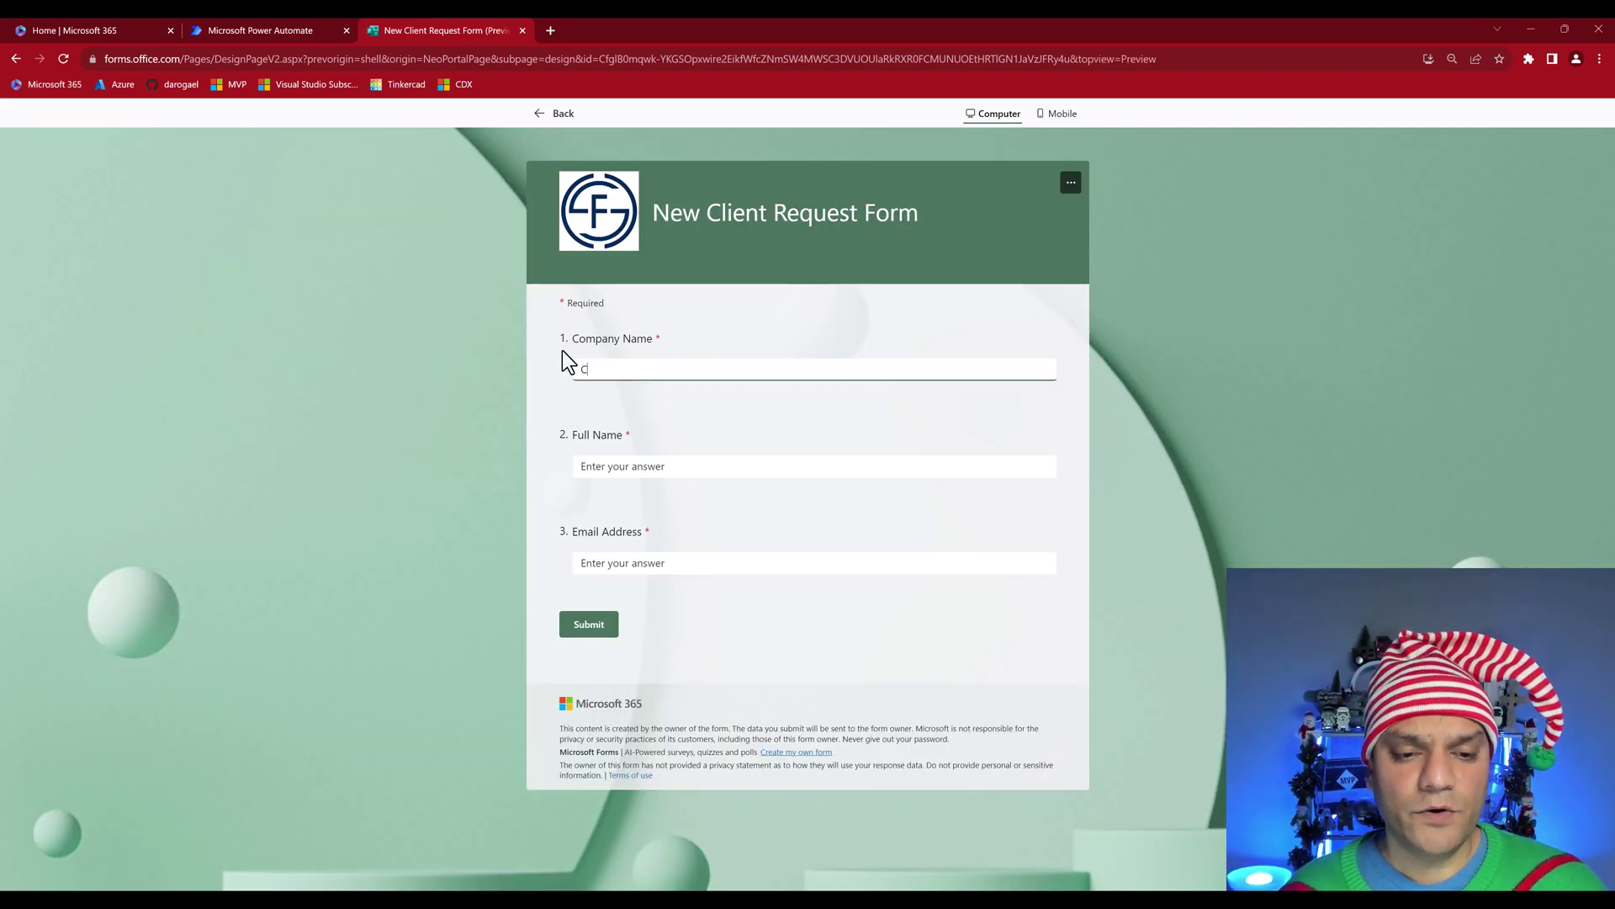
text(hristian Famil)
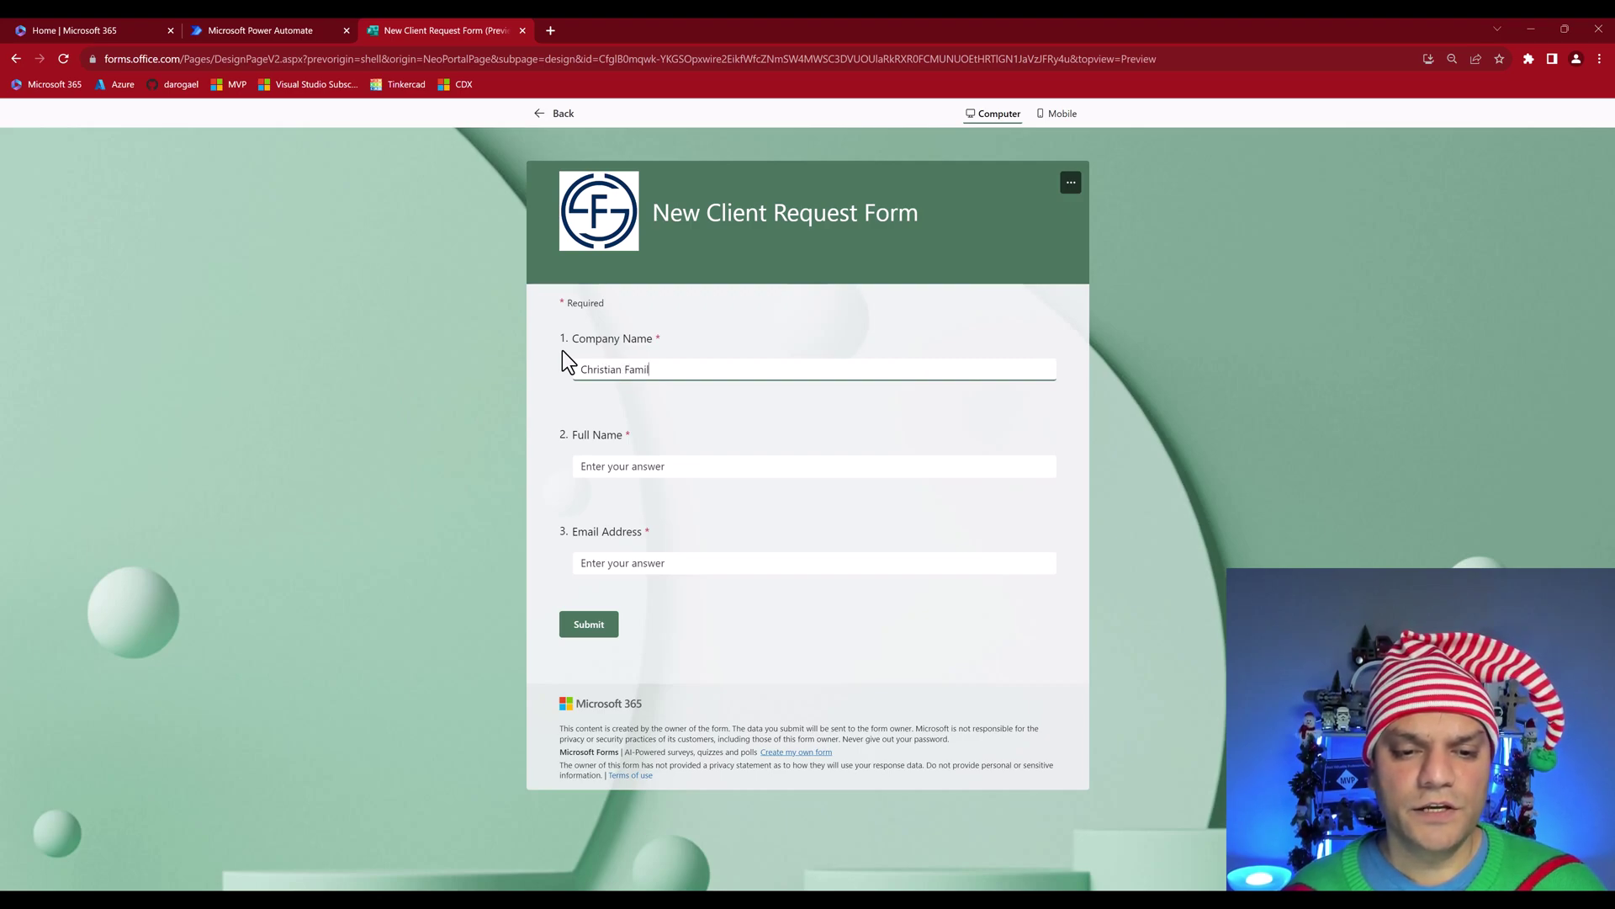
text(y Consulting )
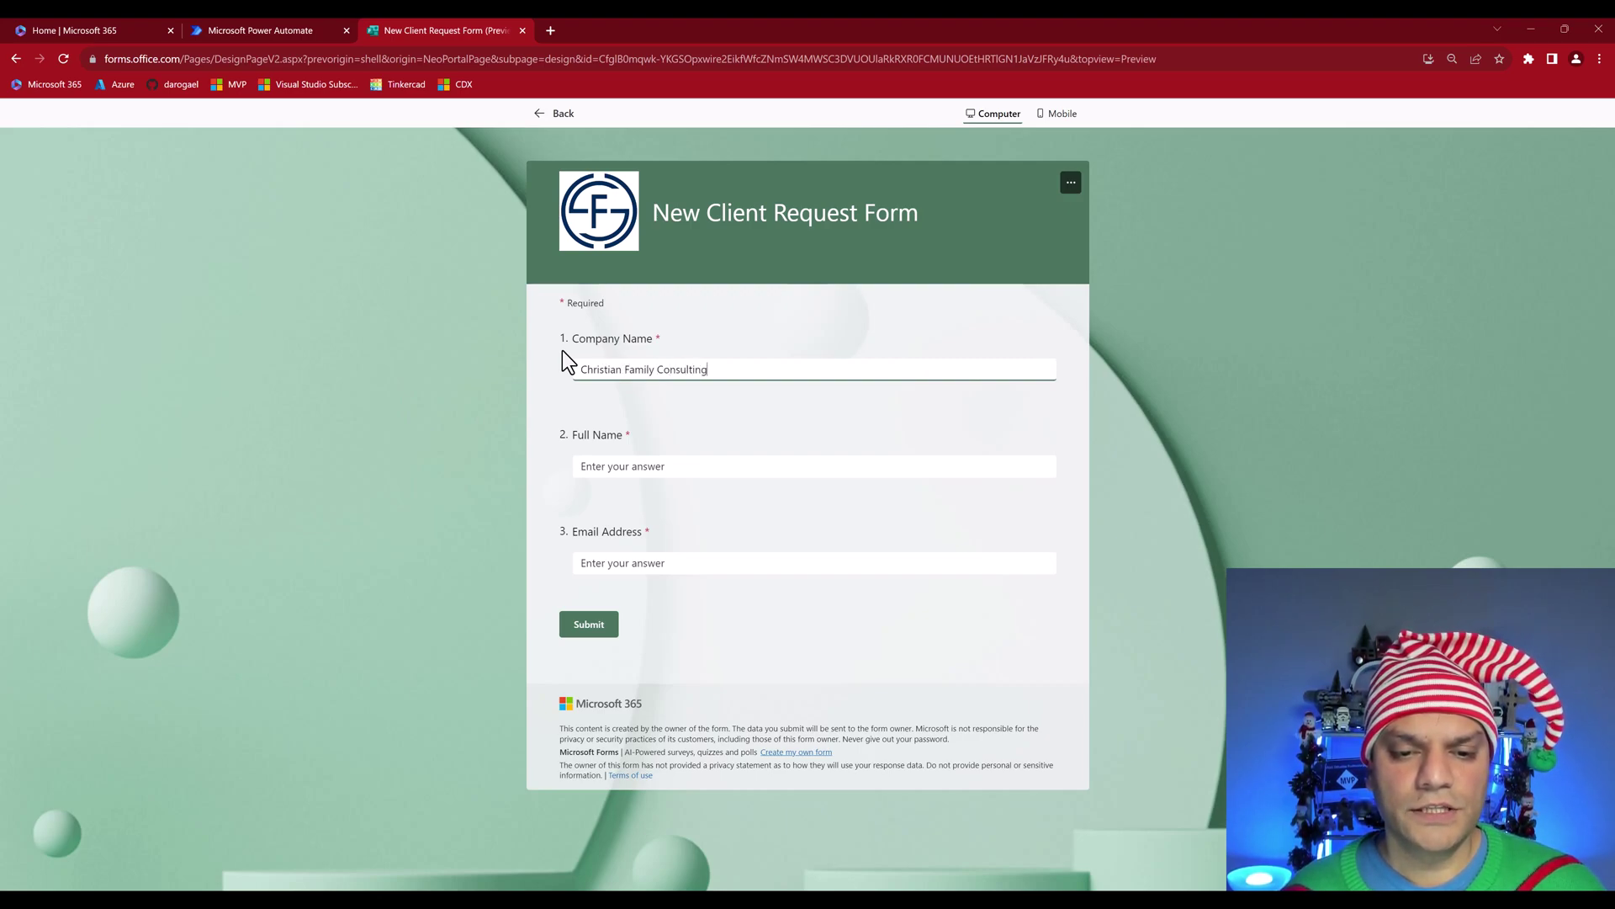
text(Service, Inc)
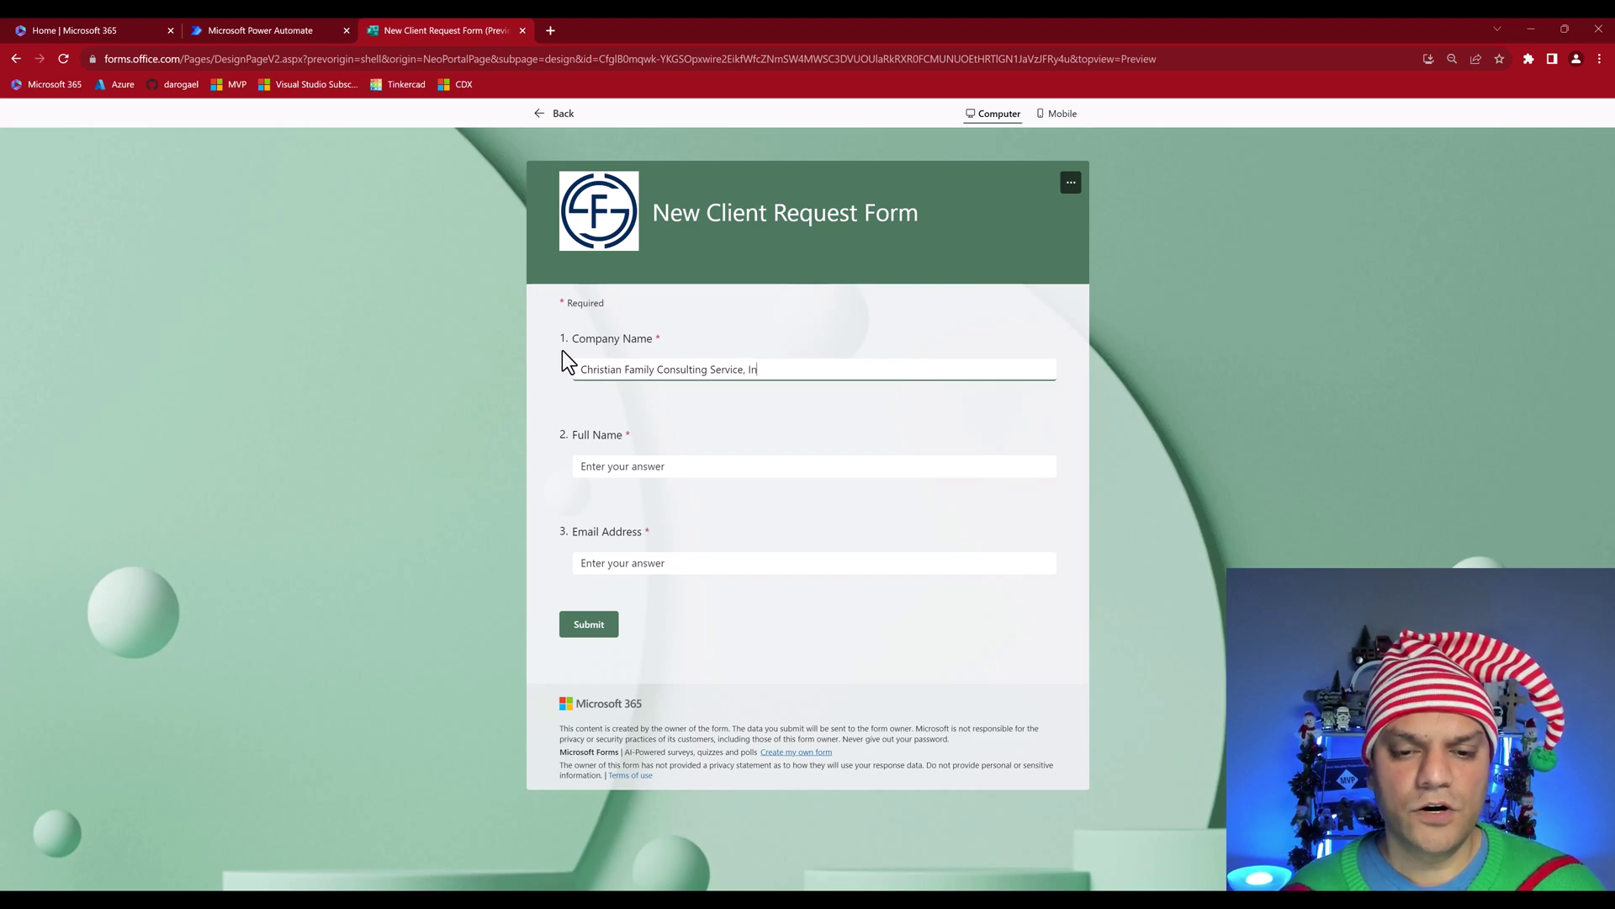
key(Tab)
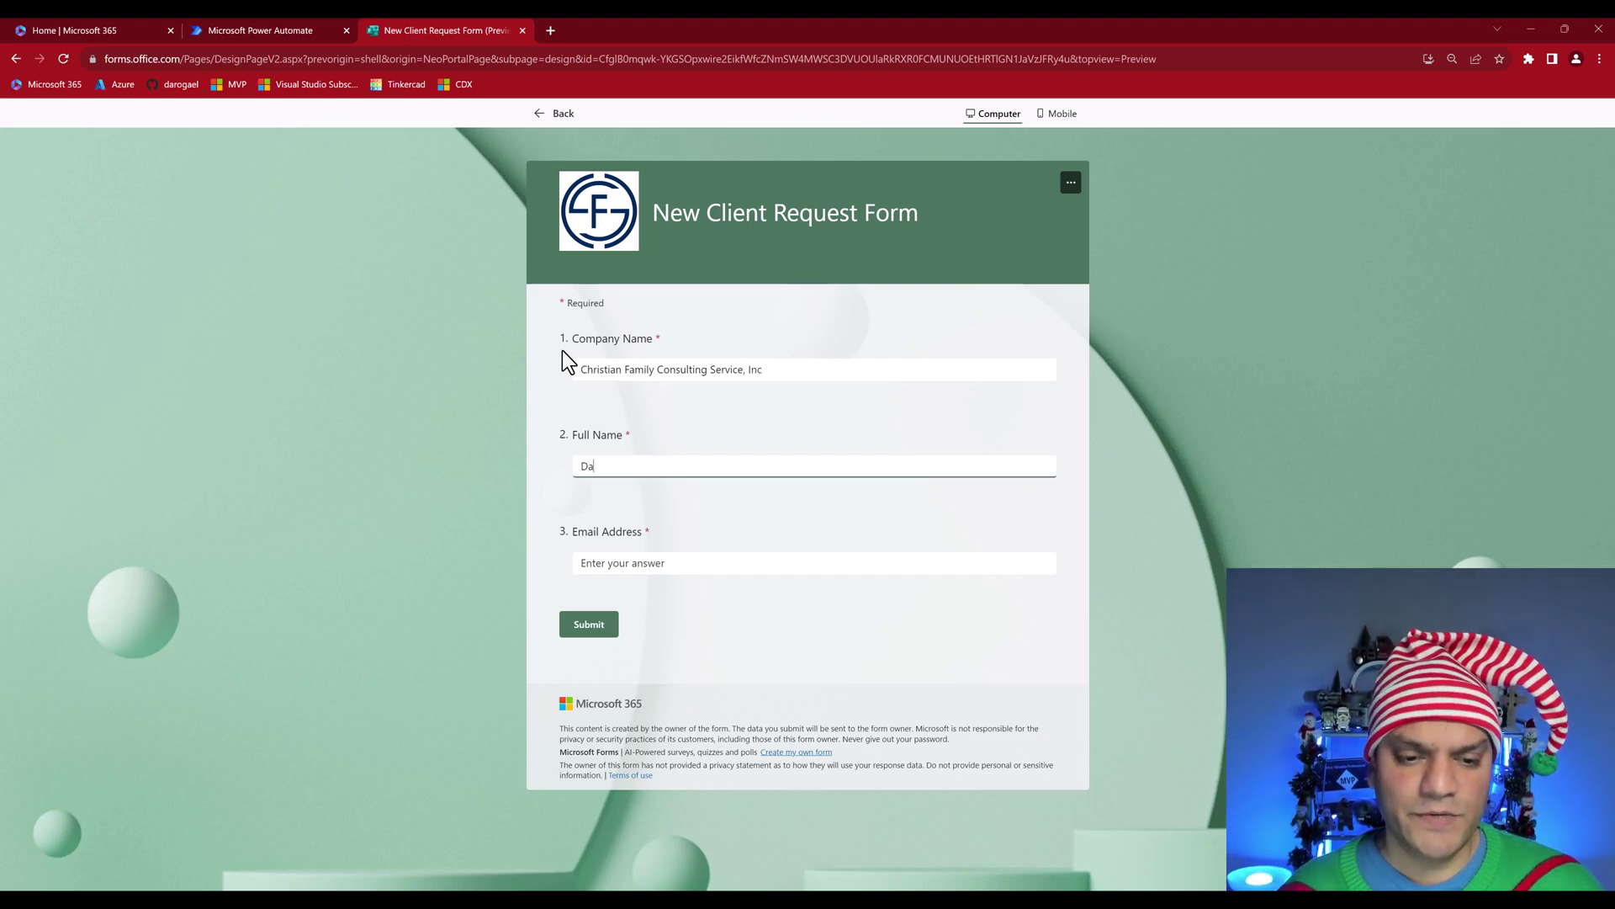
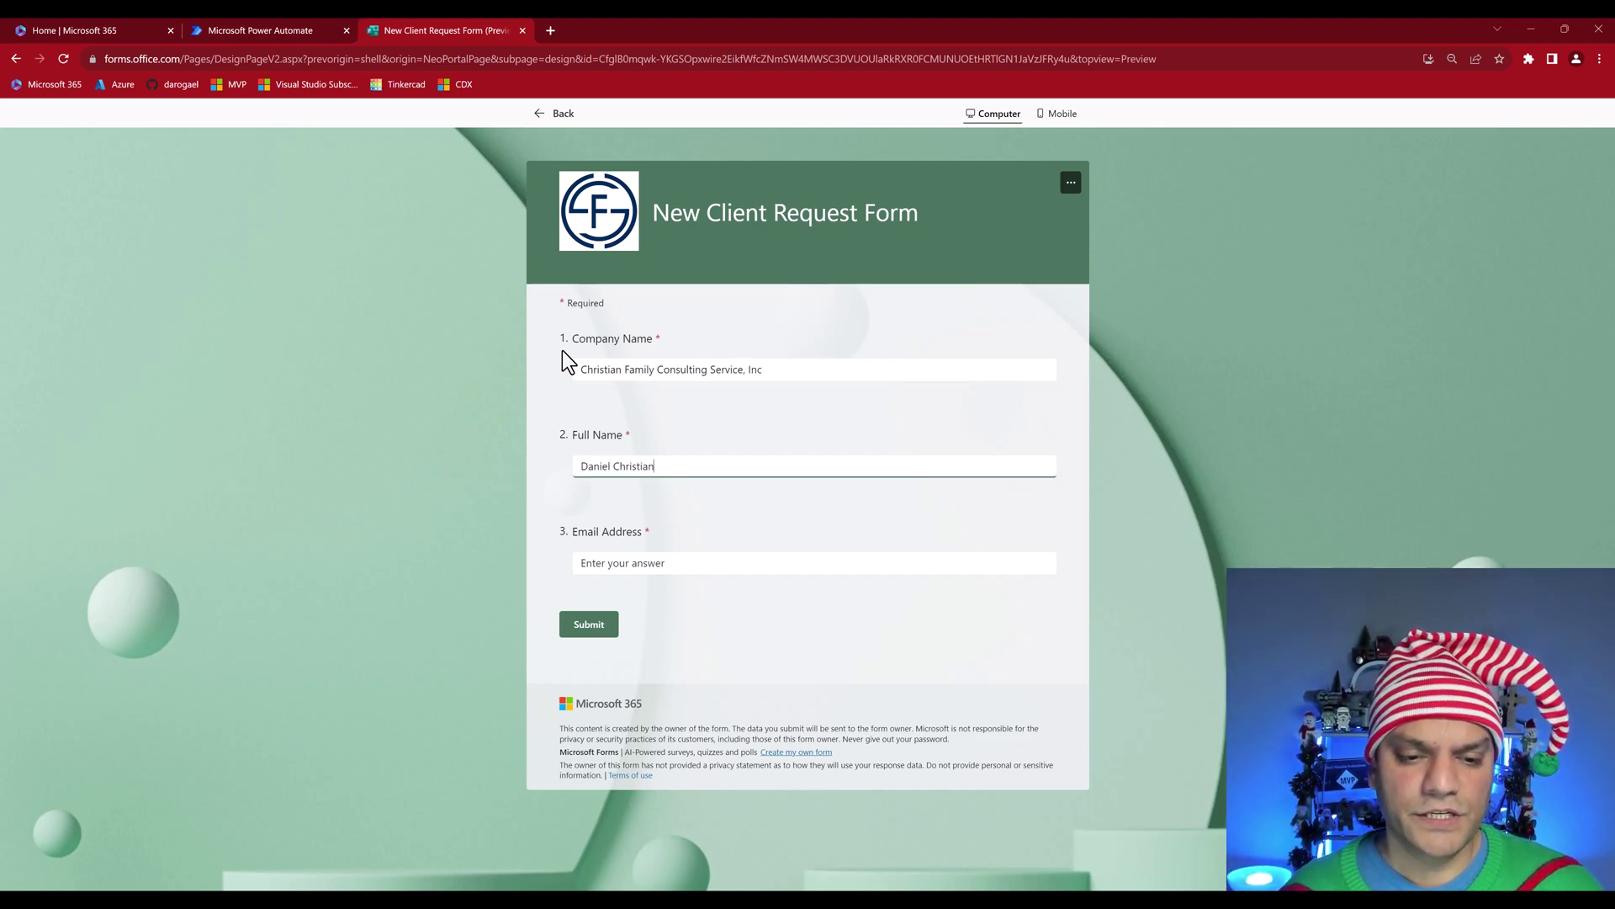
key(Tab)
key(ctrl+v)
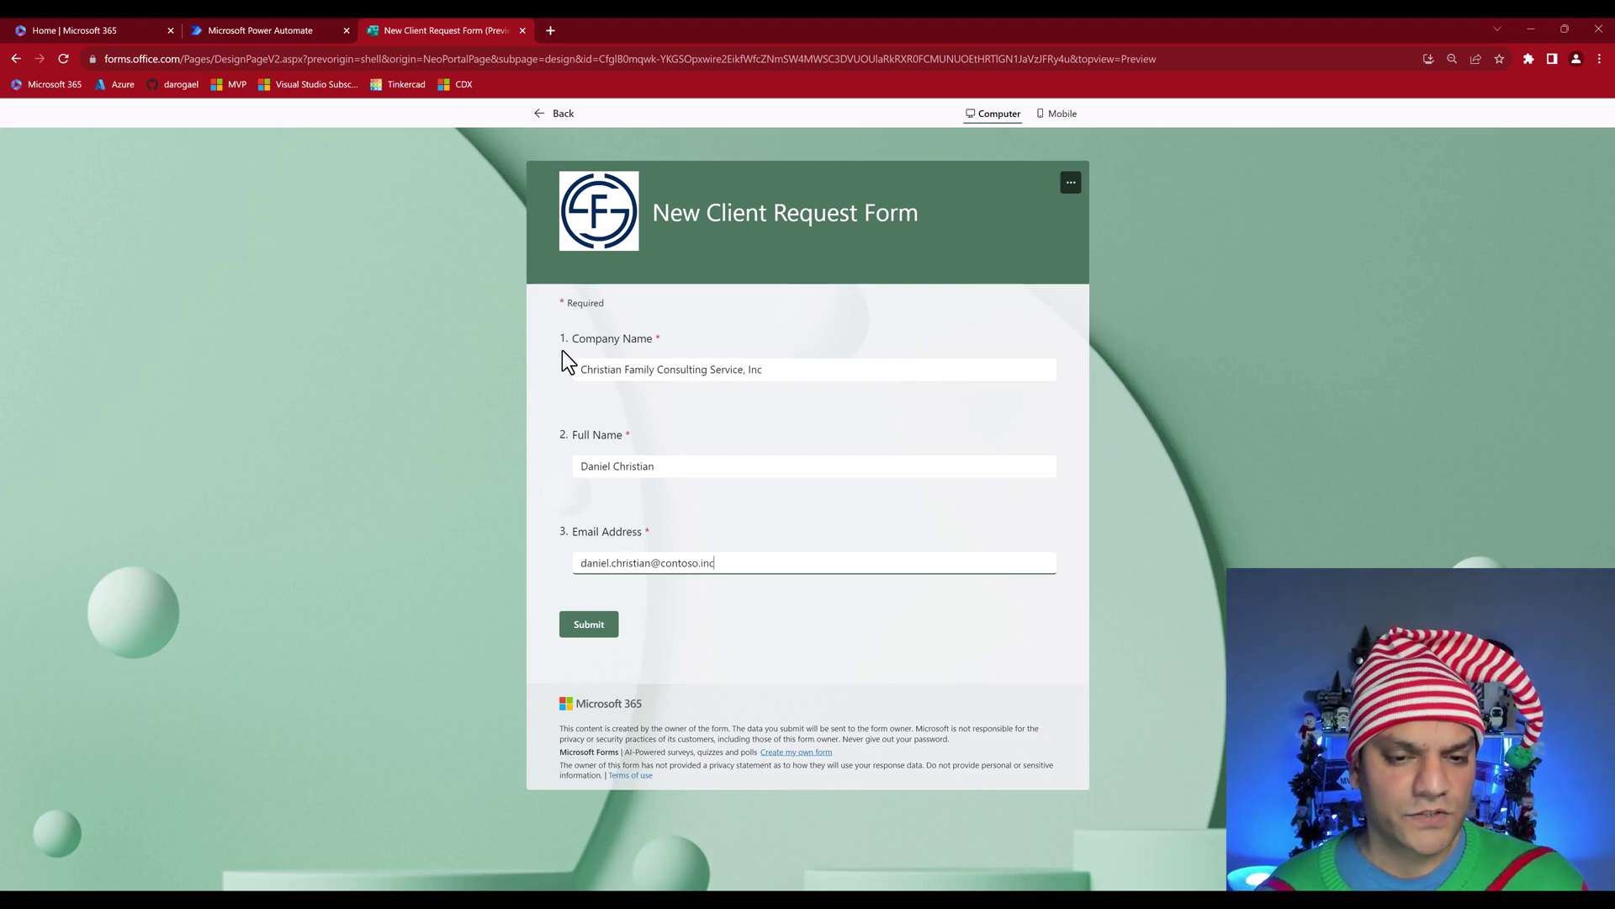
click(586, 626)
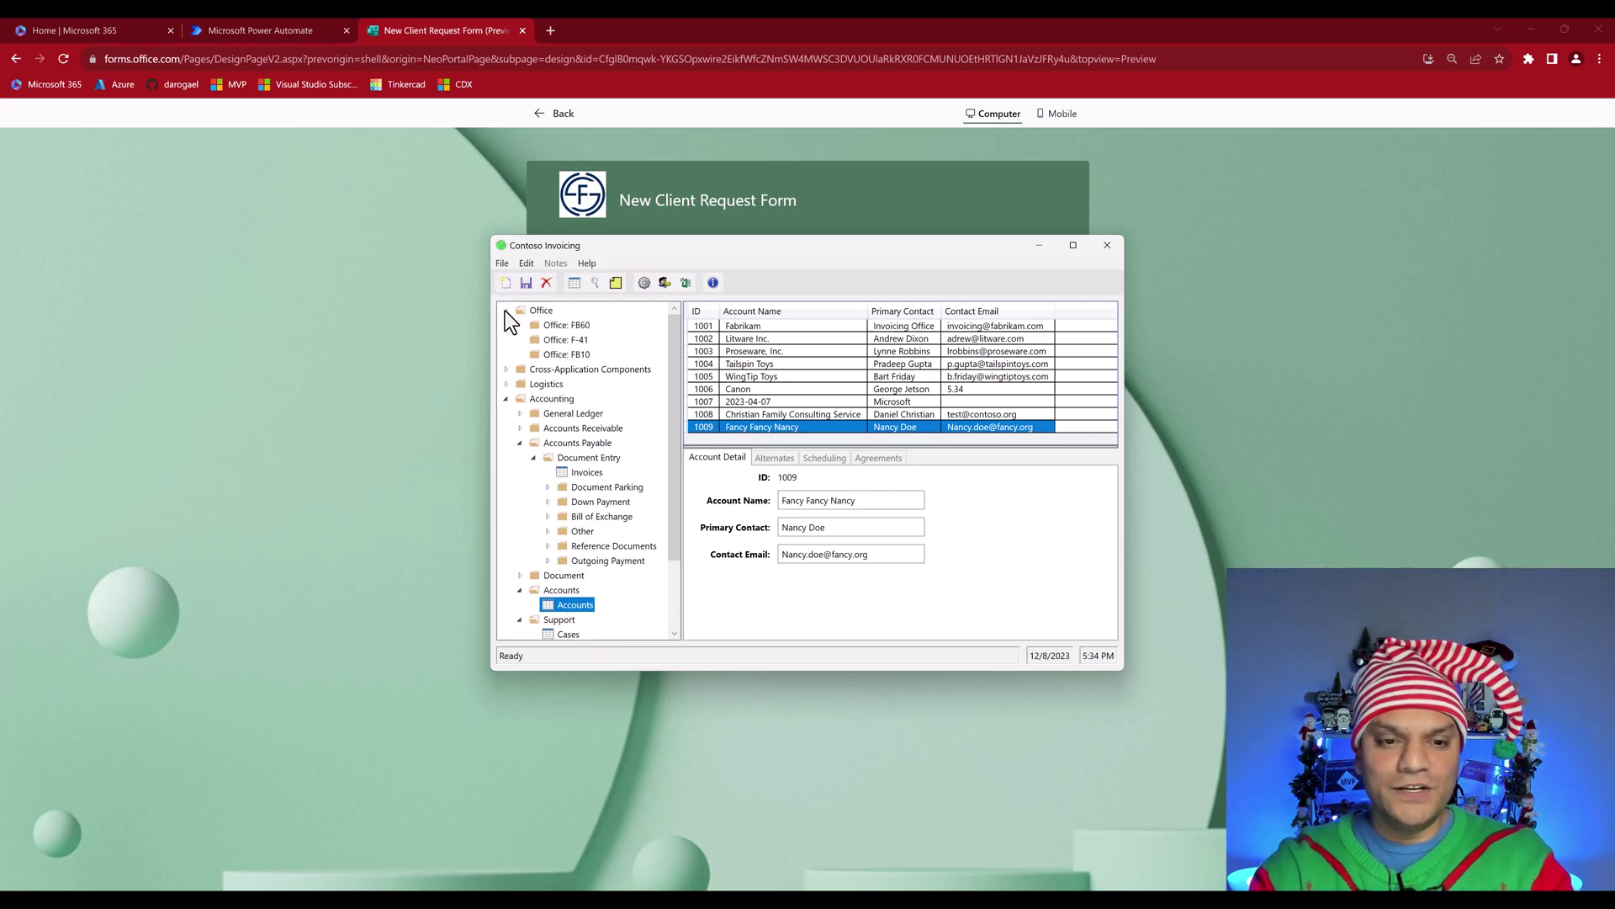
- Create account 1010 by pasting the company, contact name and e-mail, save it, and close Contoso Invoicing
scroll(593, 479, down, 1)
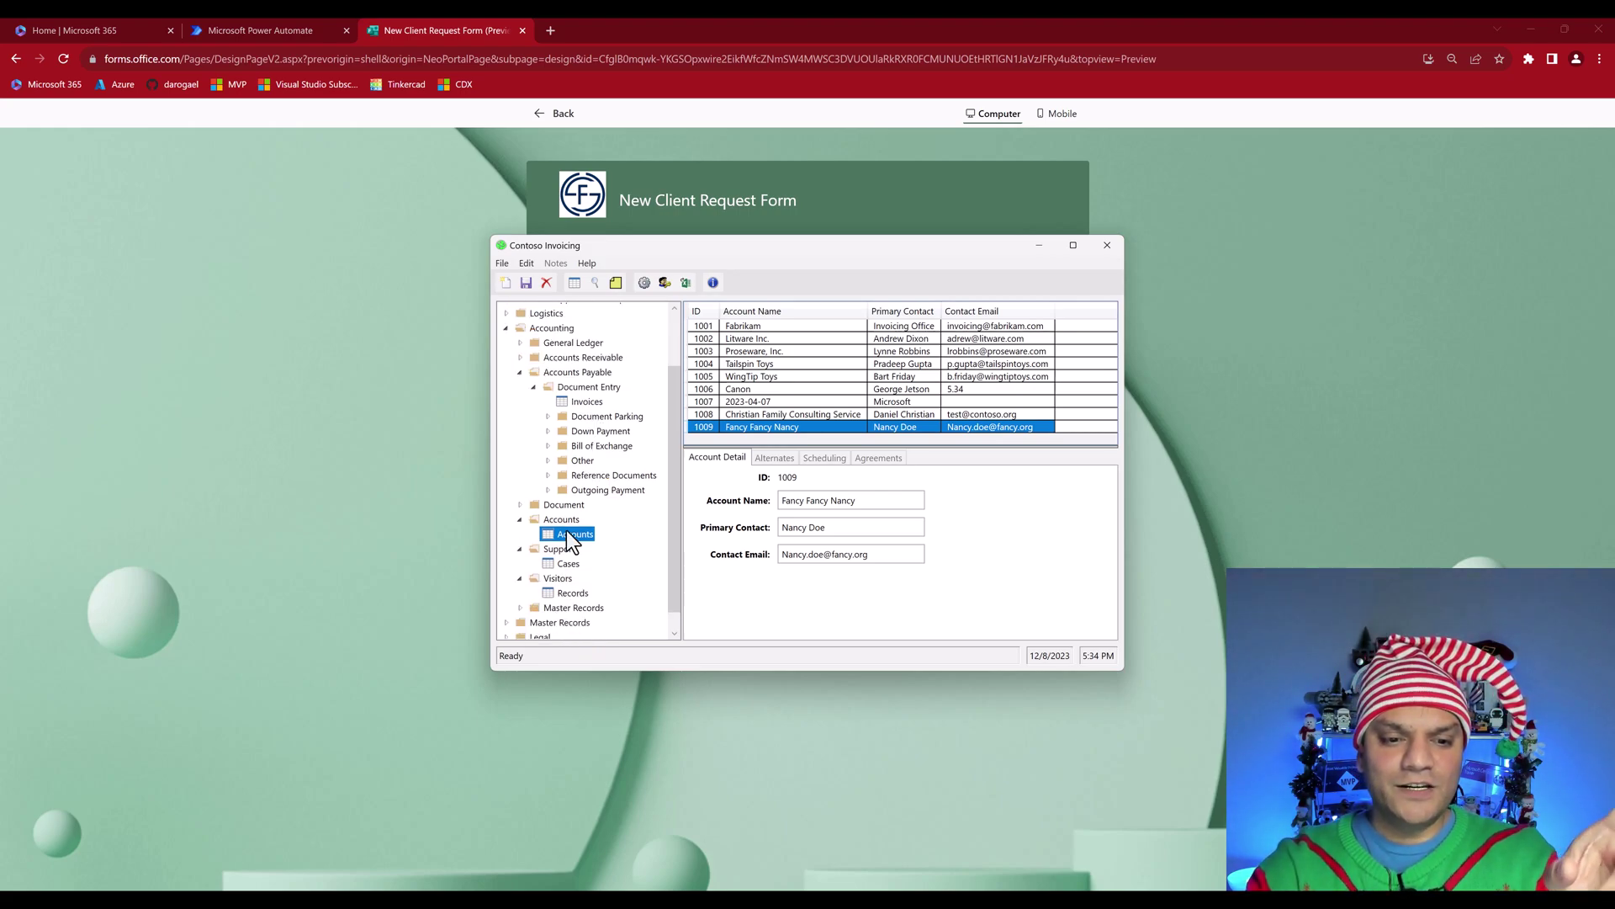
click(504, 282)
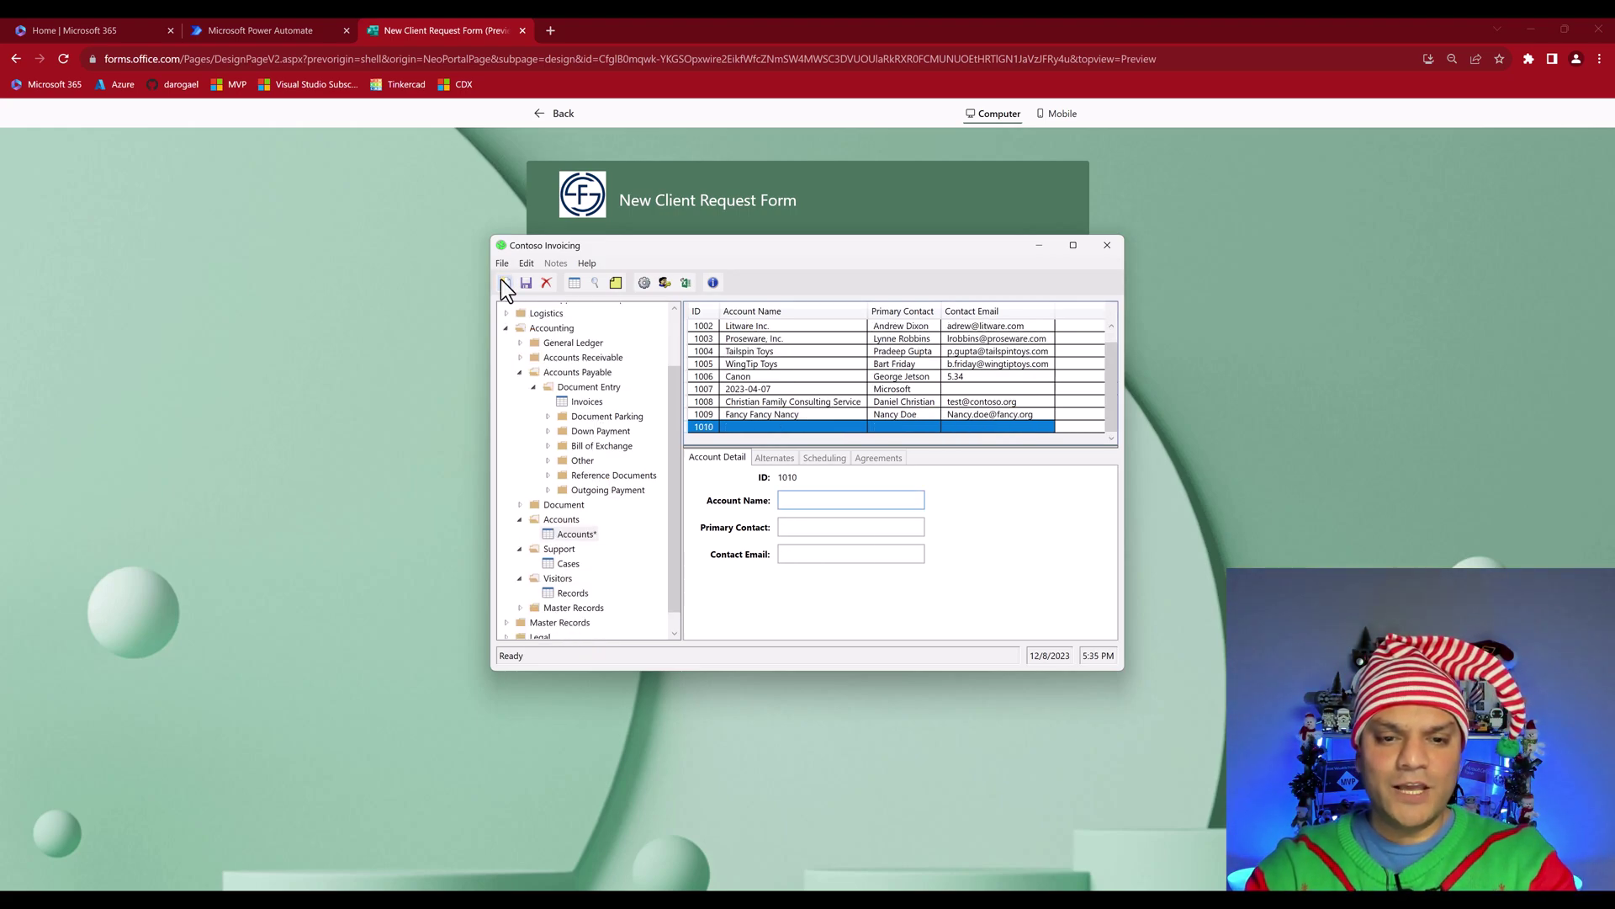
text(Christian Family Consulting Service, Inc)
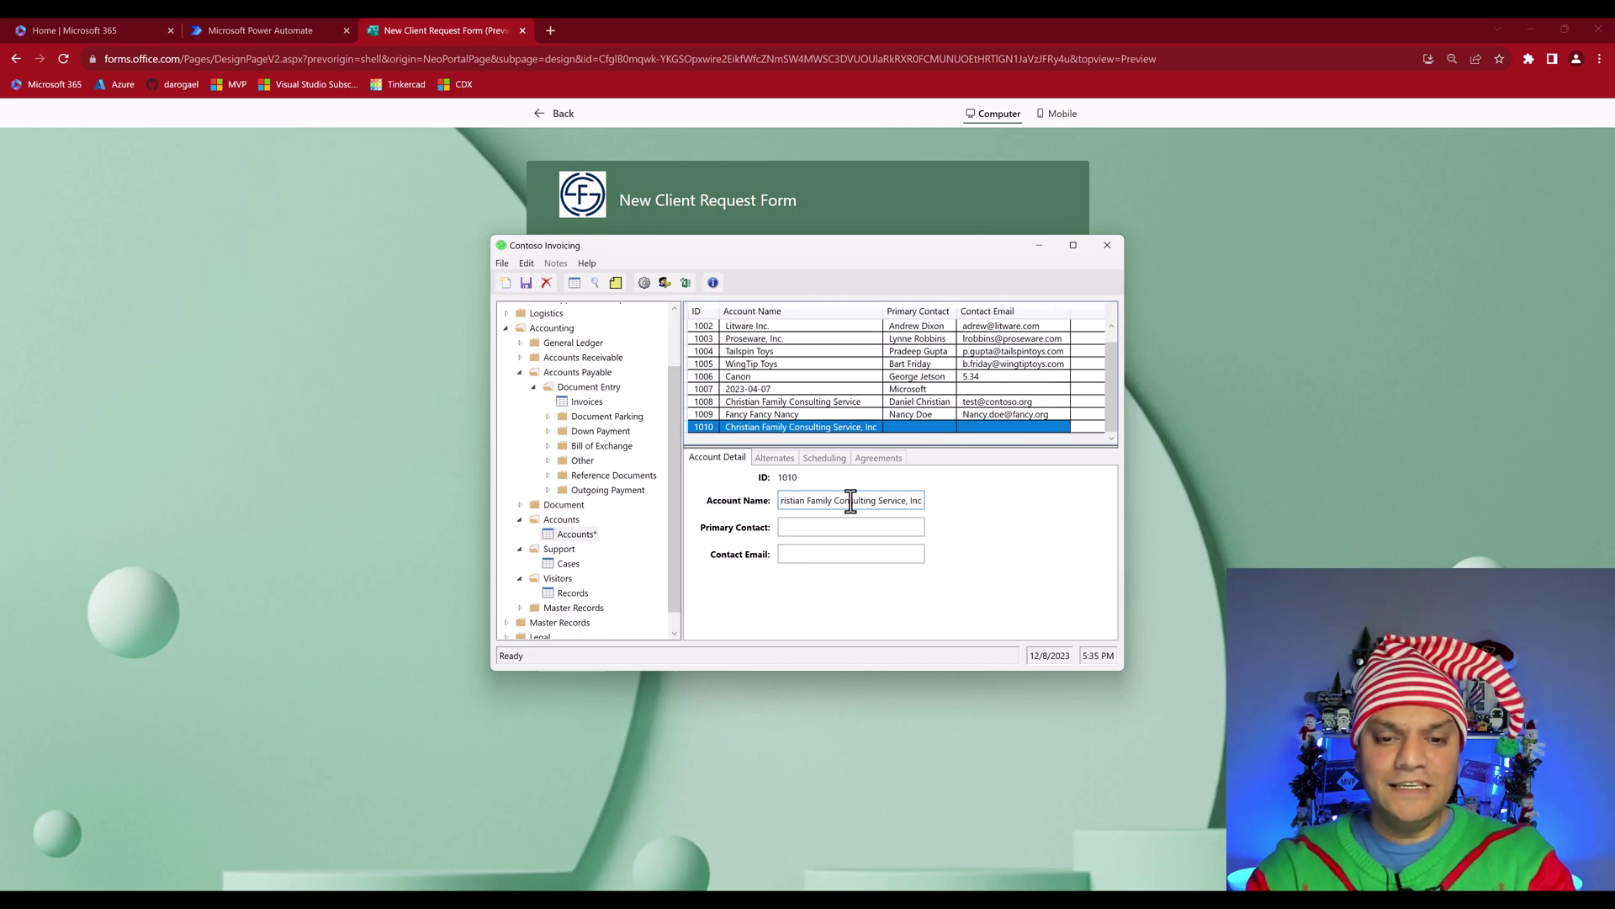
click(851, 526)
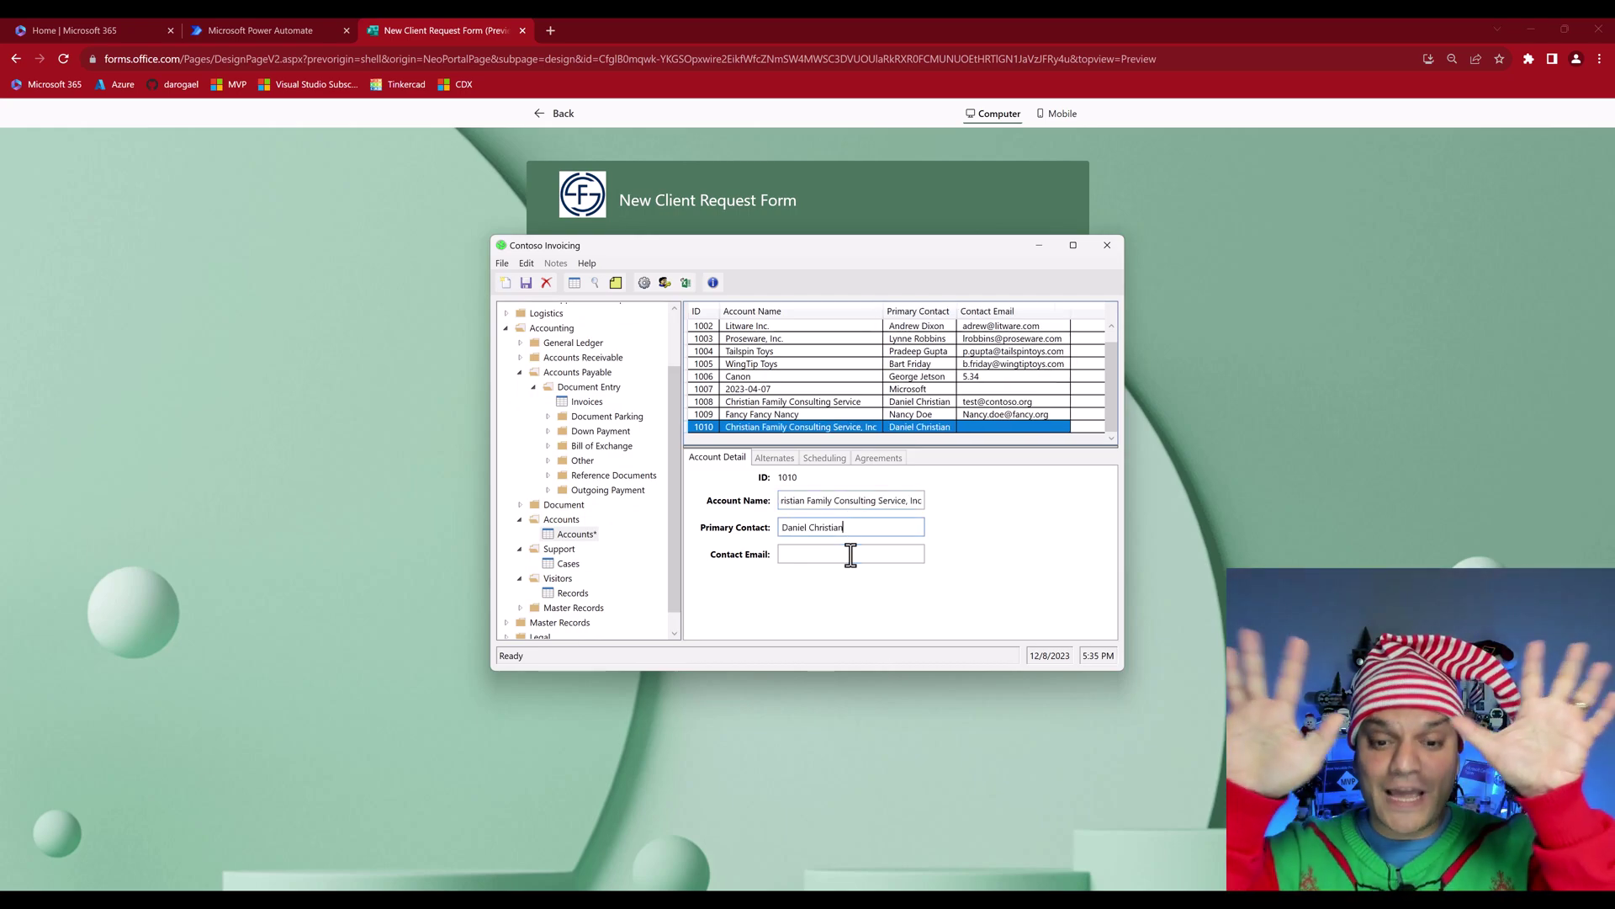
click(851, 554)
key(ctrl+v)
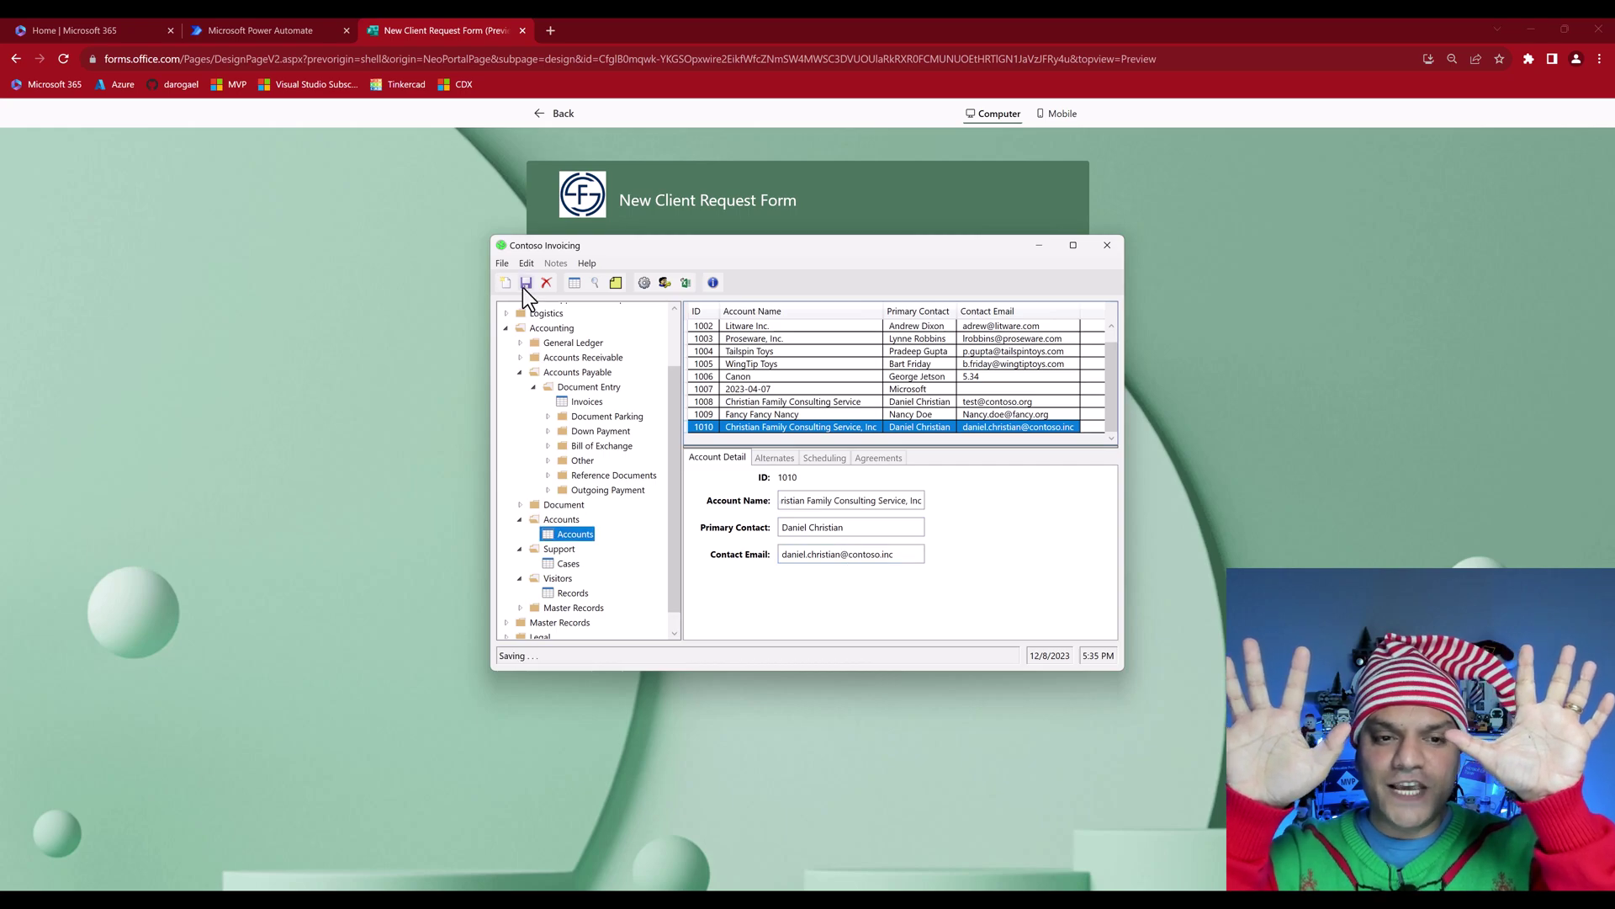
click(523, 287)
click(1107, 245)
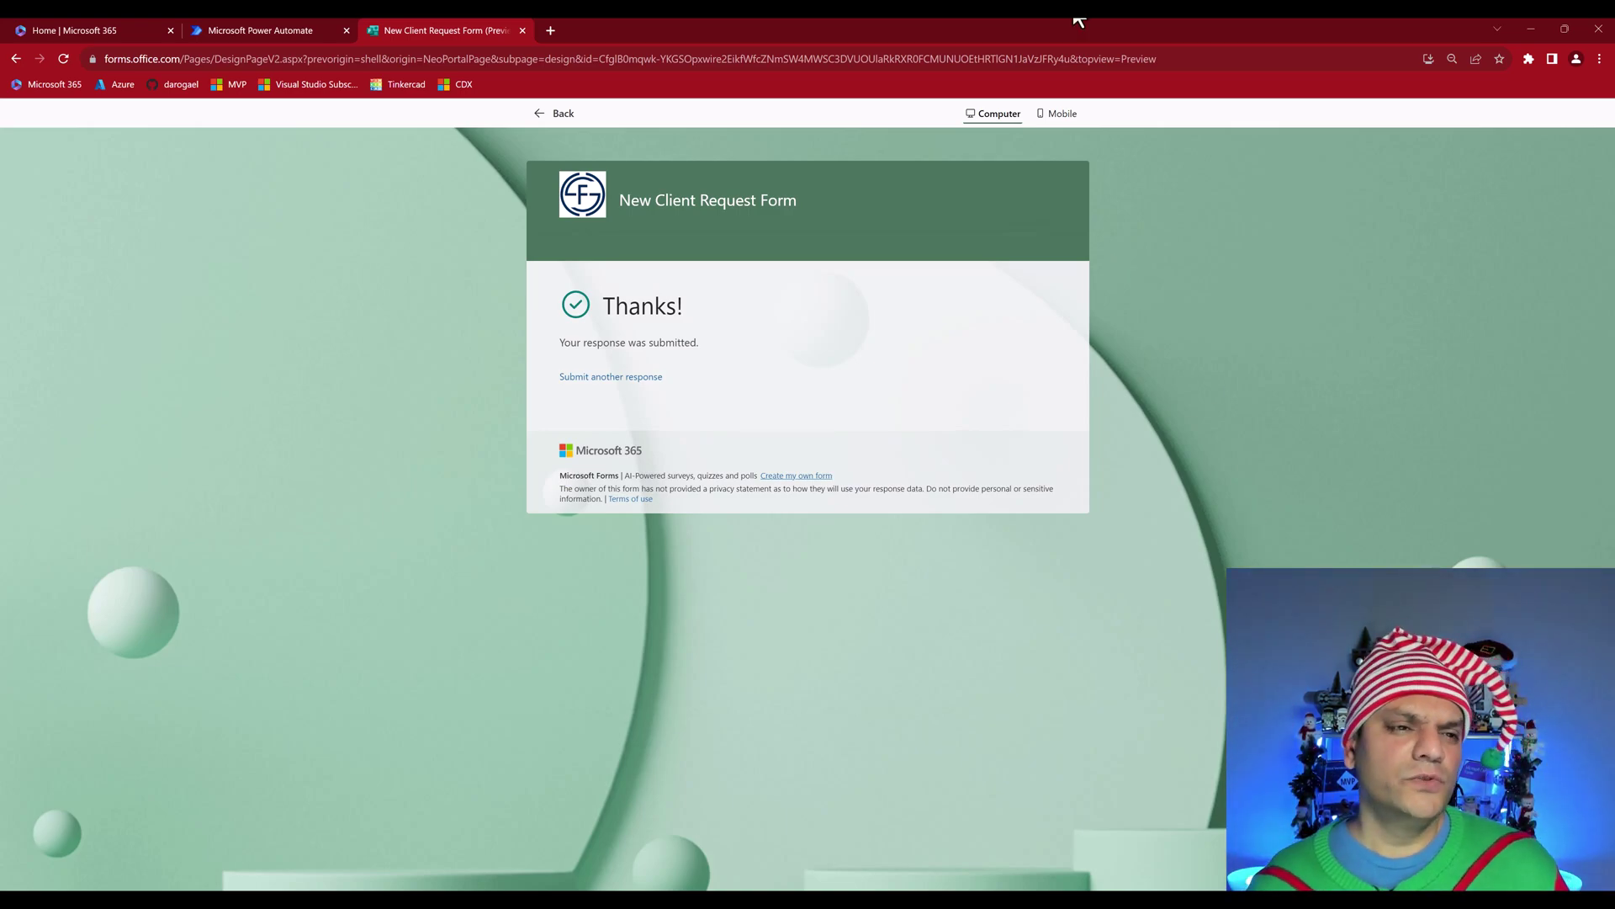
- Open the Microsoft Forms - Cloud Form to Desktop App flow in edit mode, expanding Get response details and Run a flow
click(253, 31)
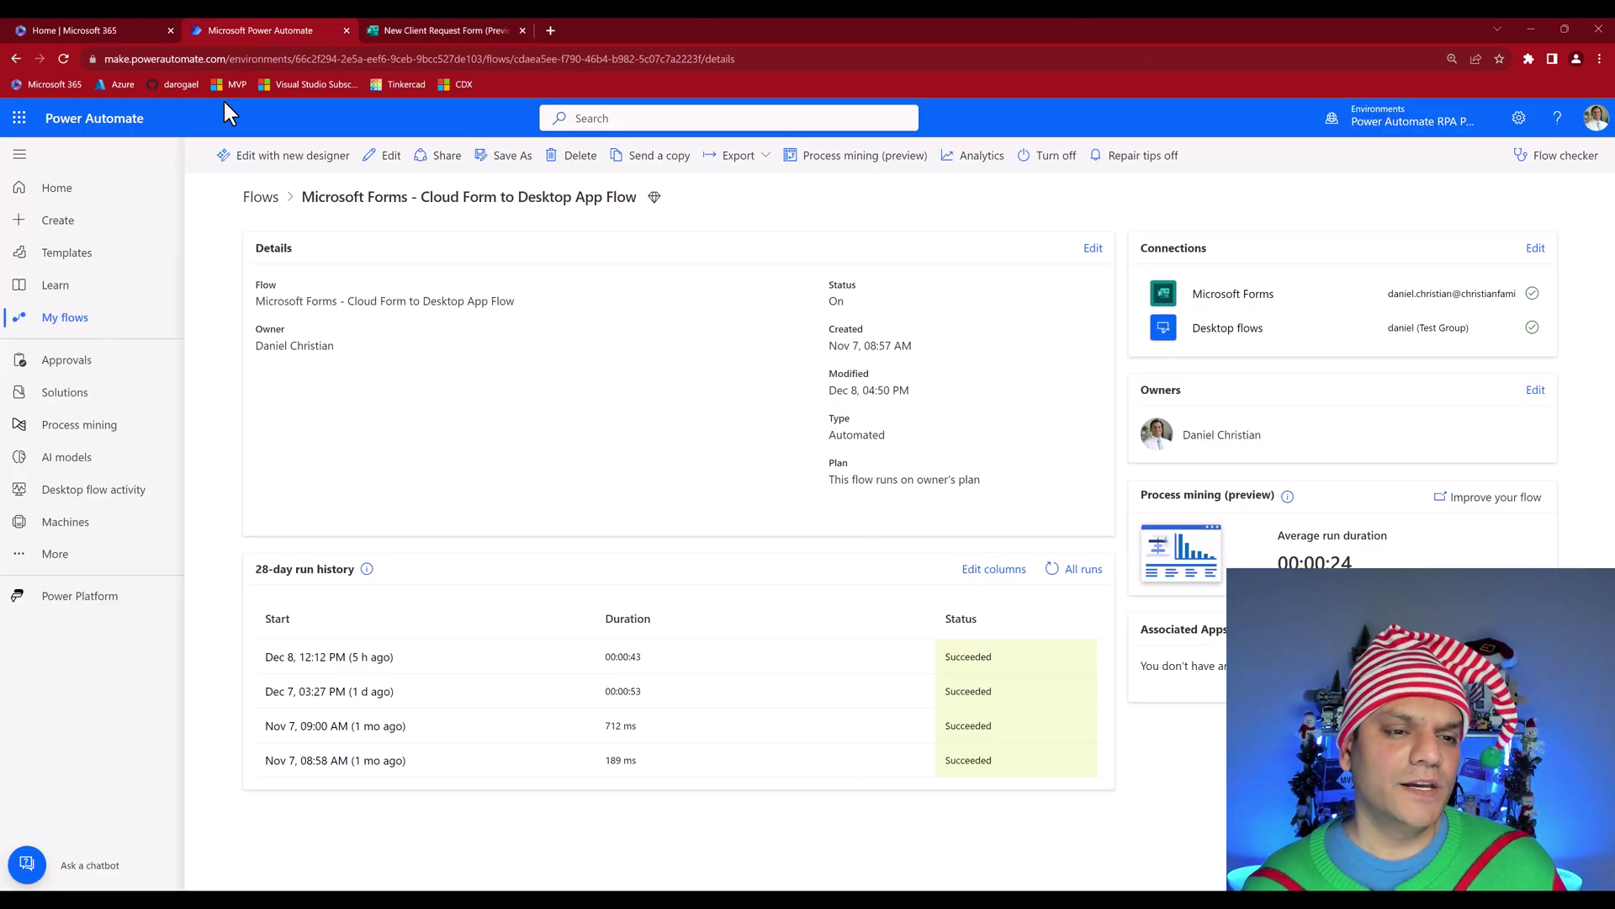
click(259, 198)
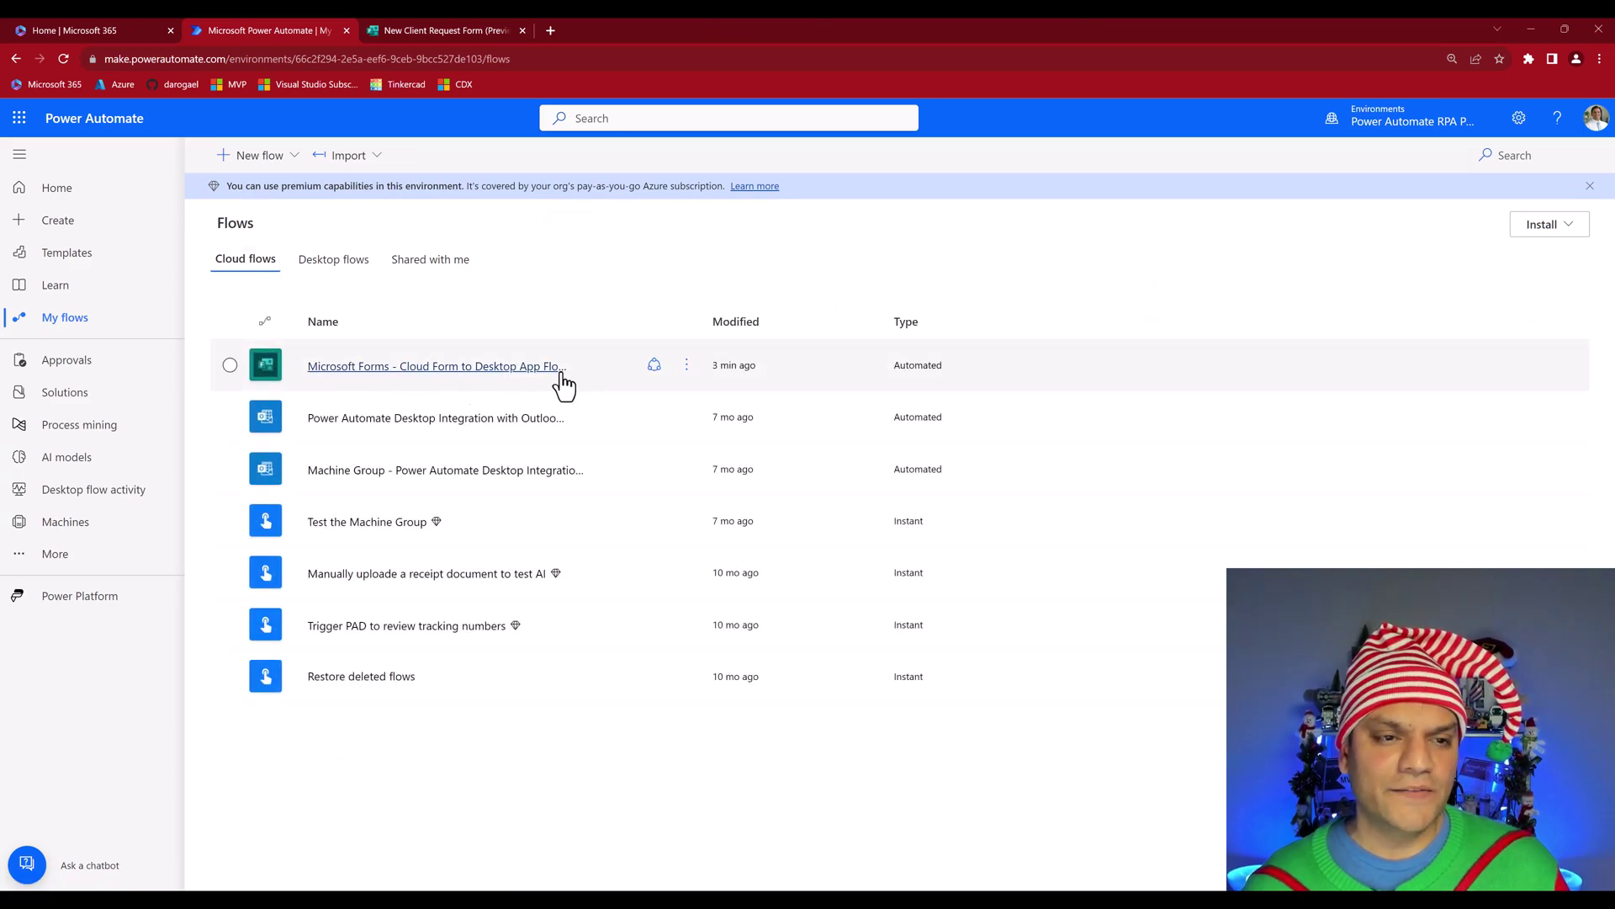
click(564, 370)
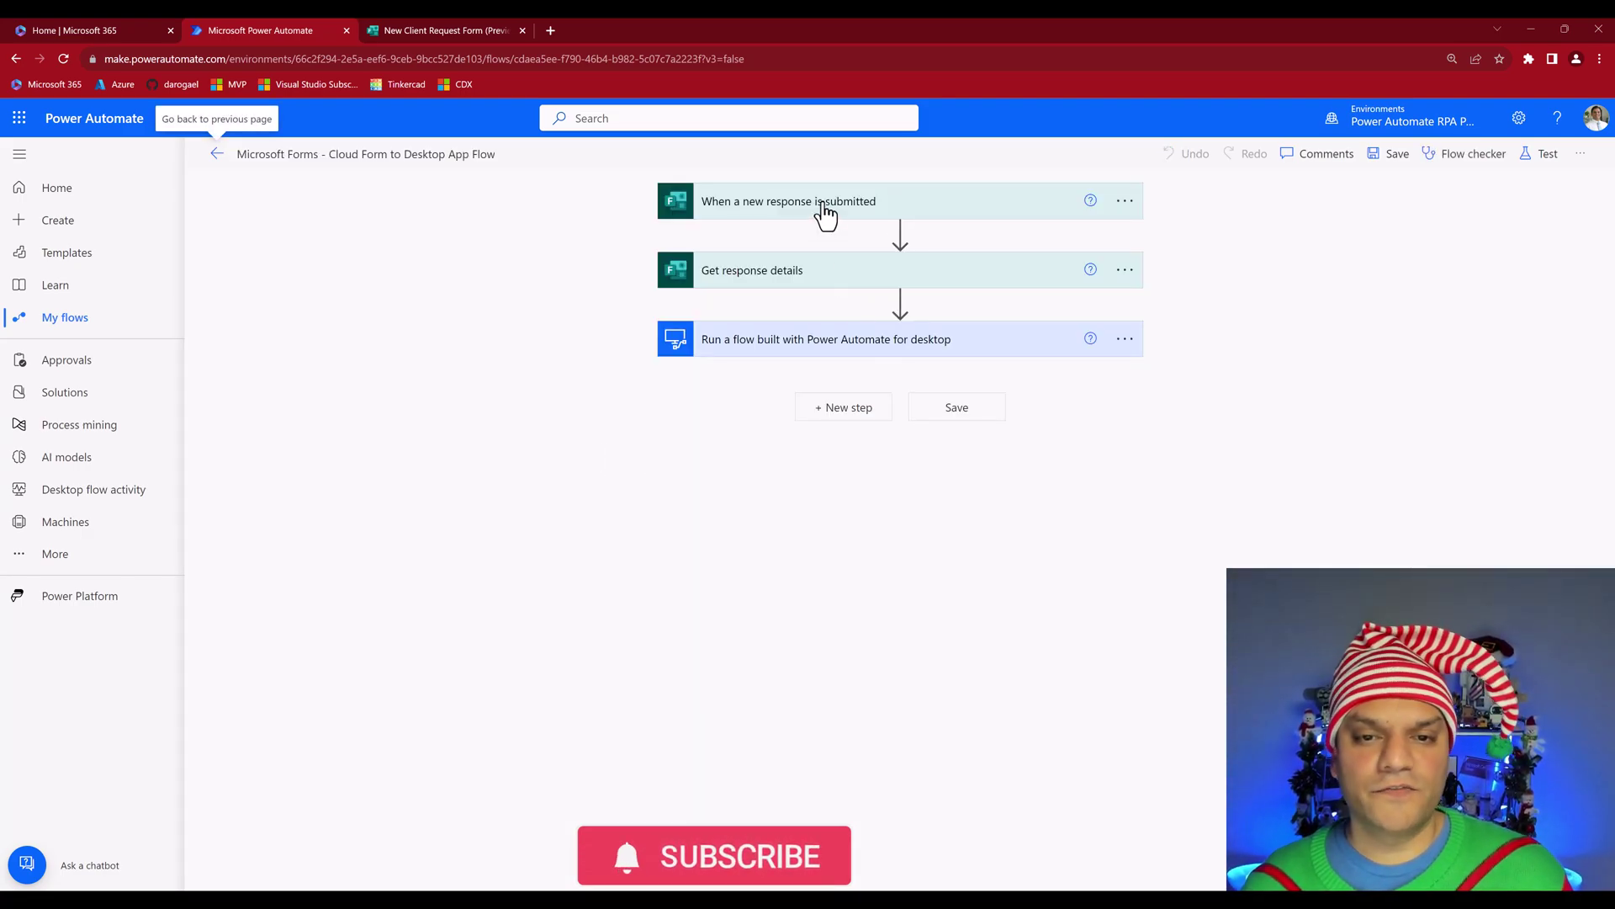
click(801, 271)
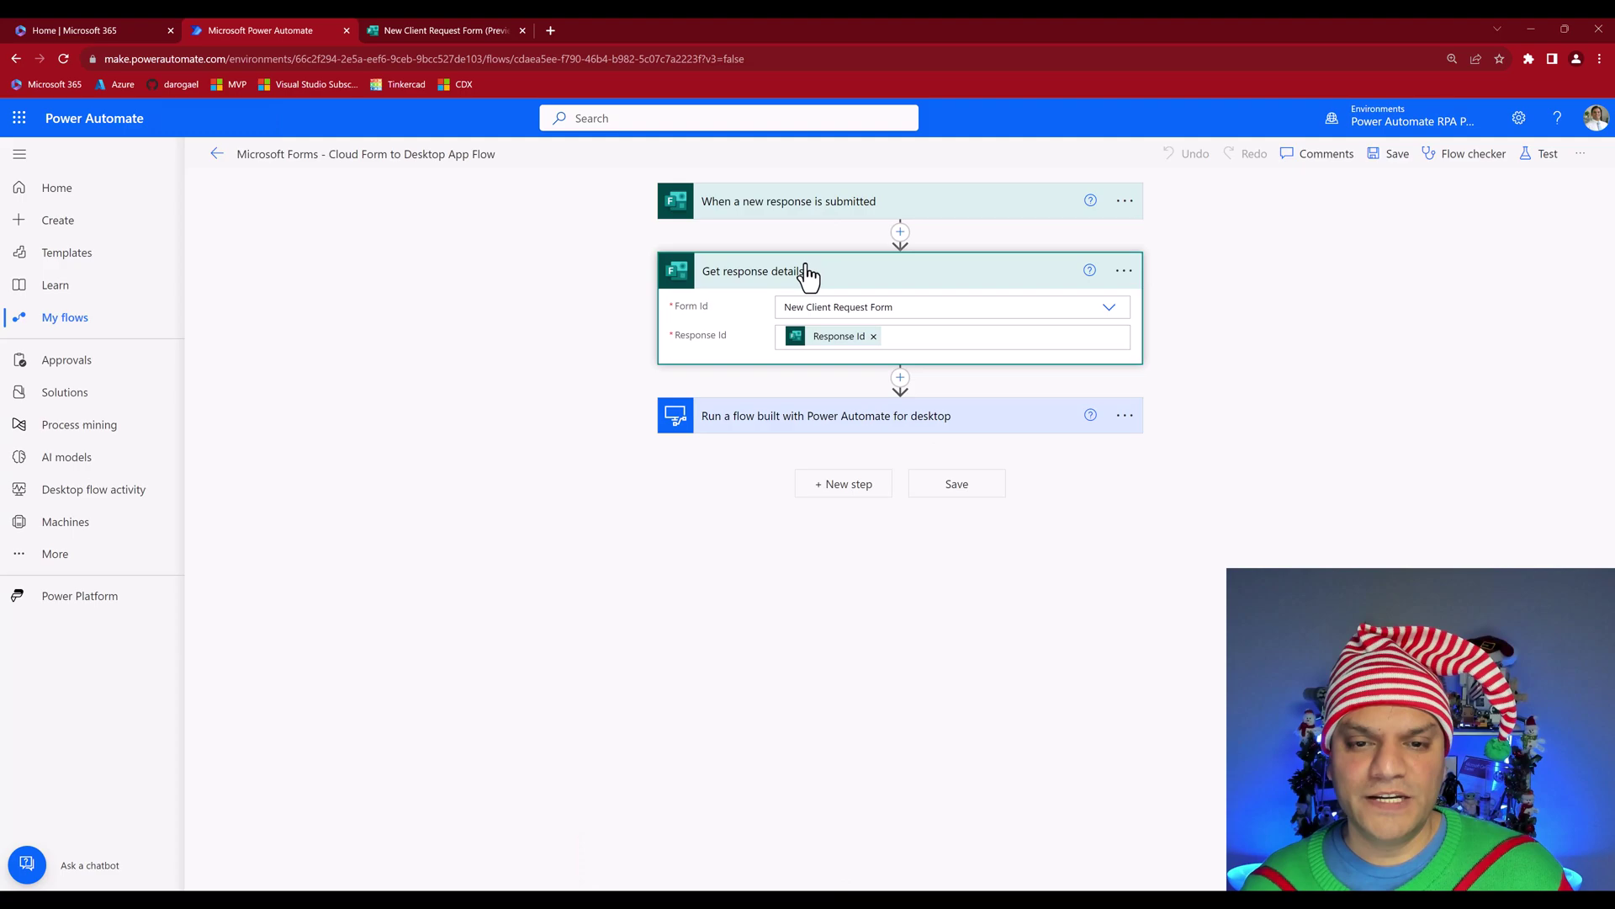
click(788, 417)
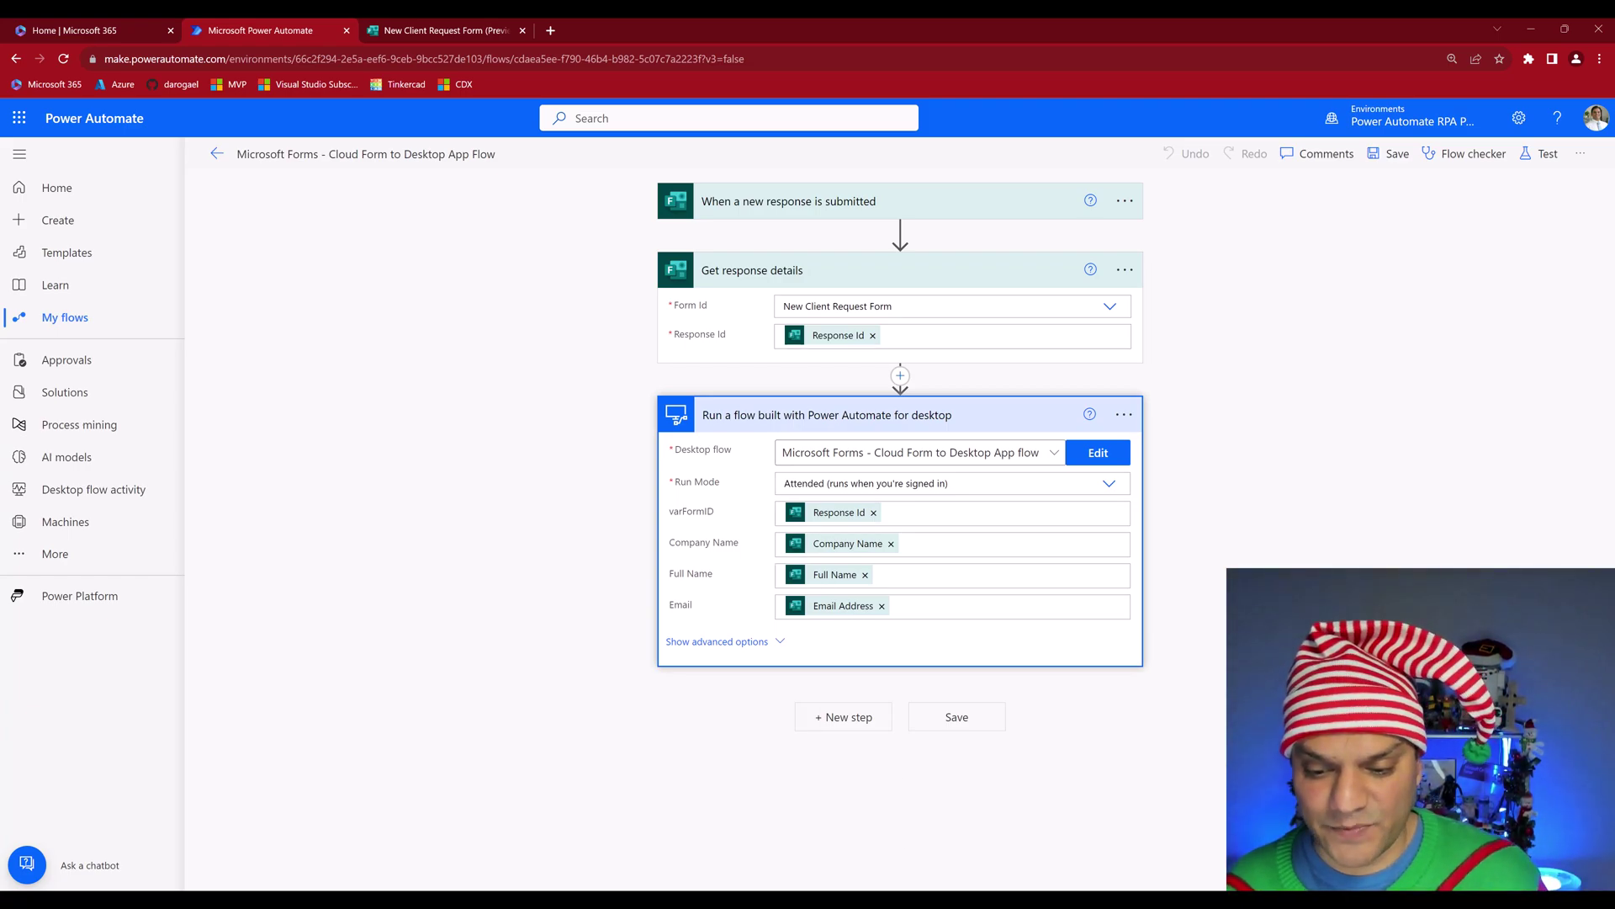
click(1036, 871)
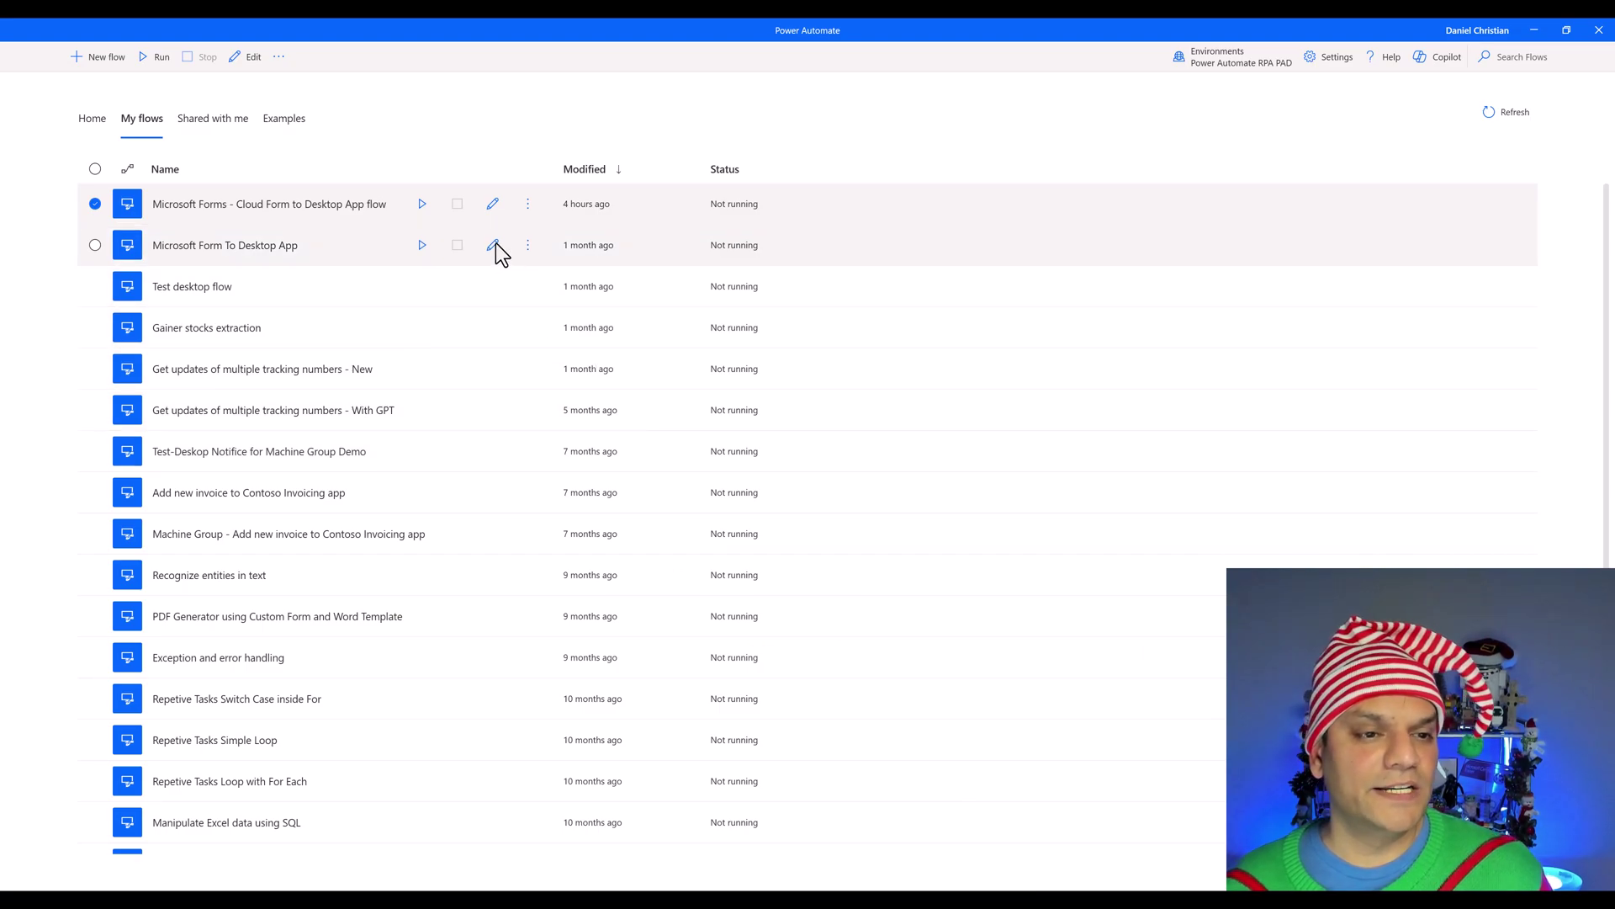
- Open the Cloud Form to Desktop App desktop flow in the designer without Copilot, showing its Variables pane
click(492, 204)
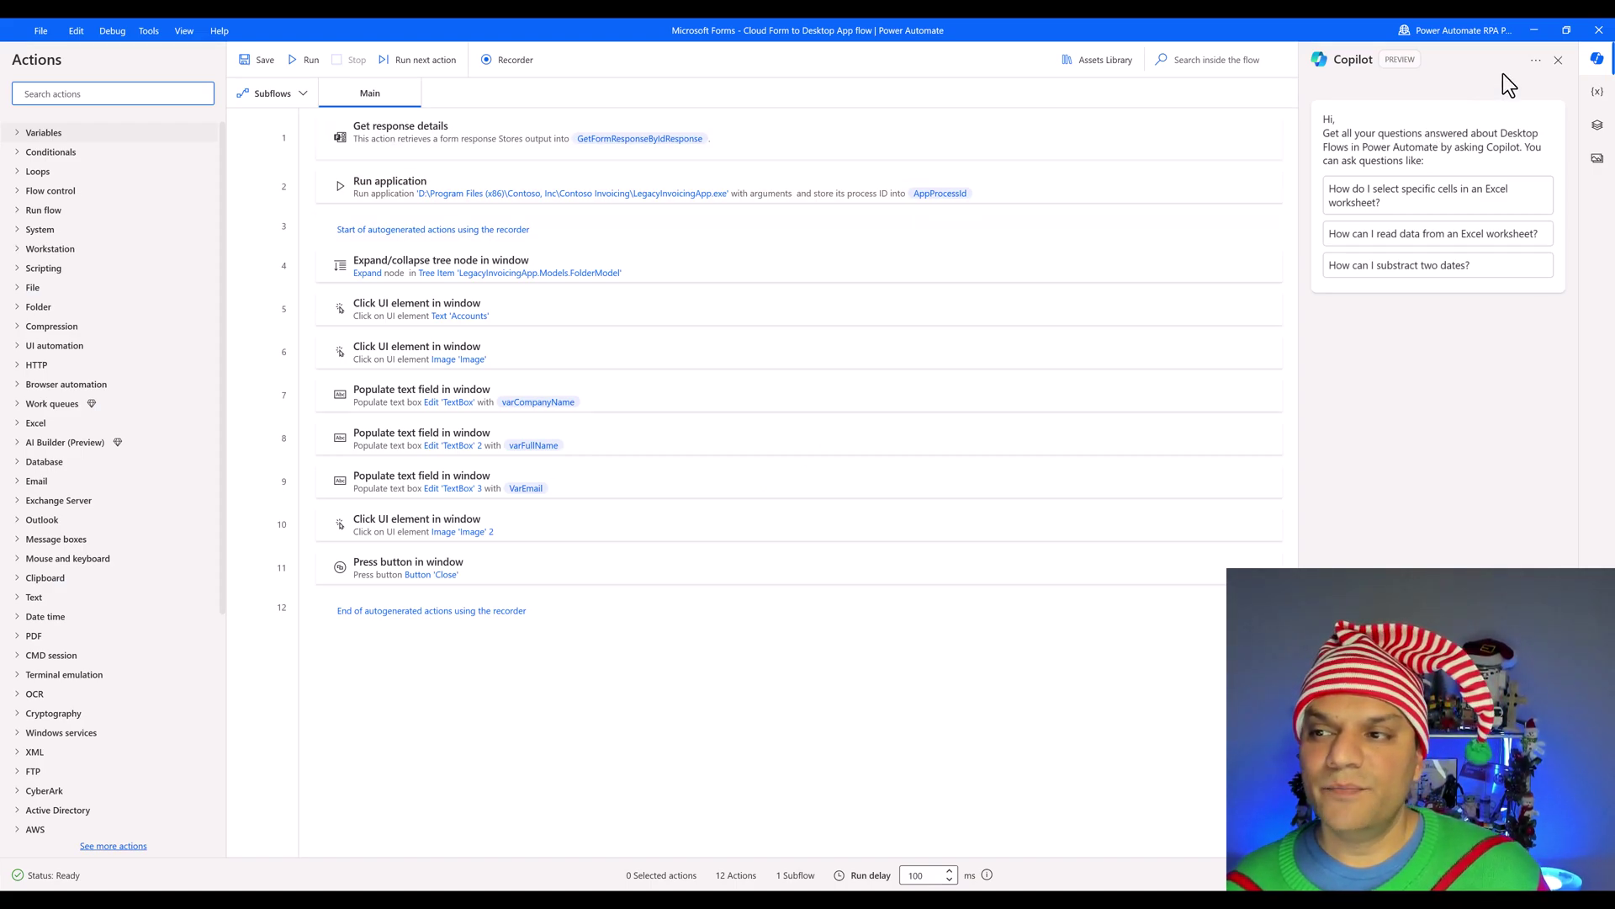
click(1559, 59)
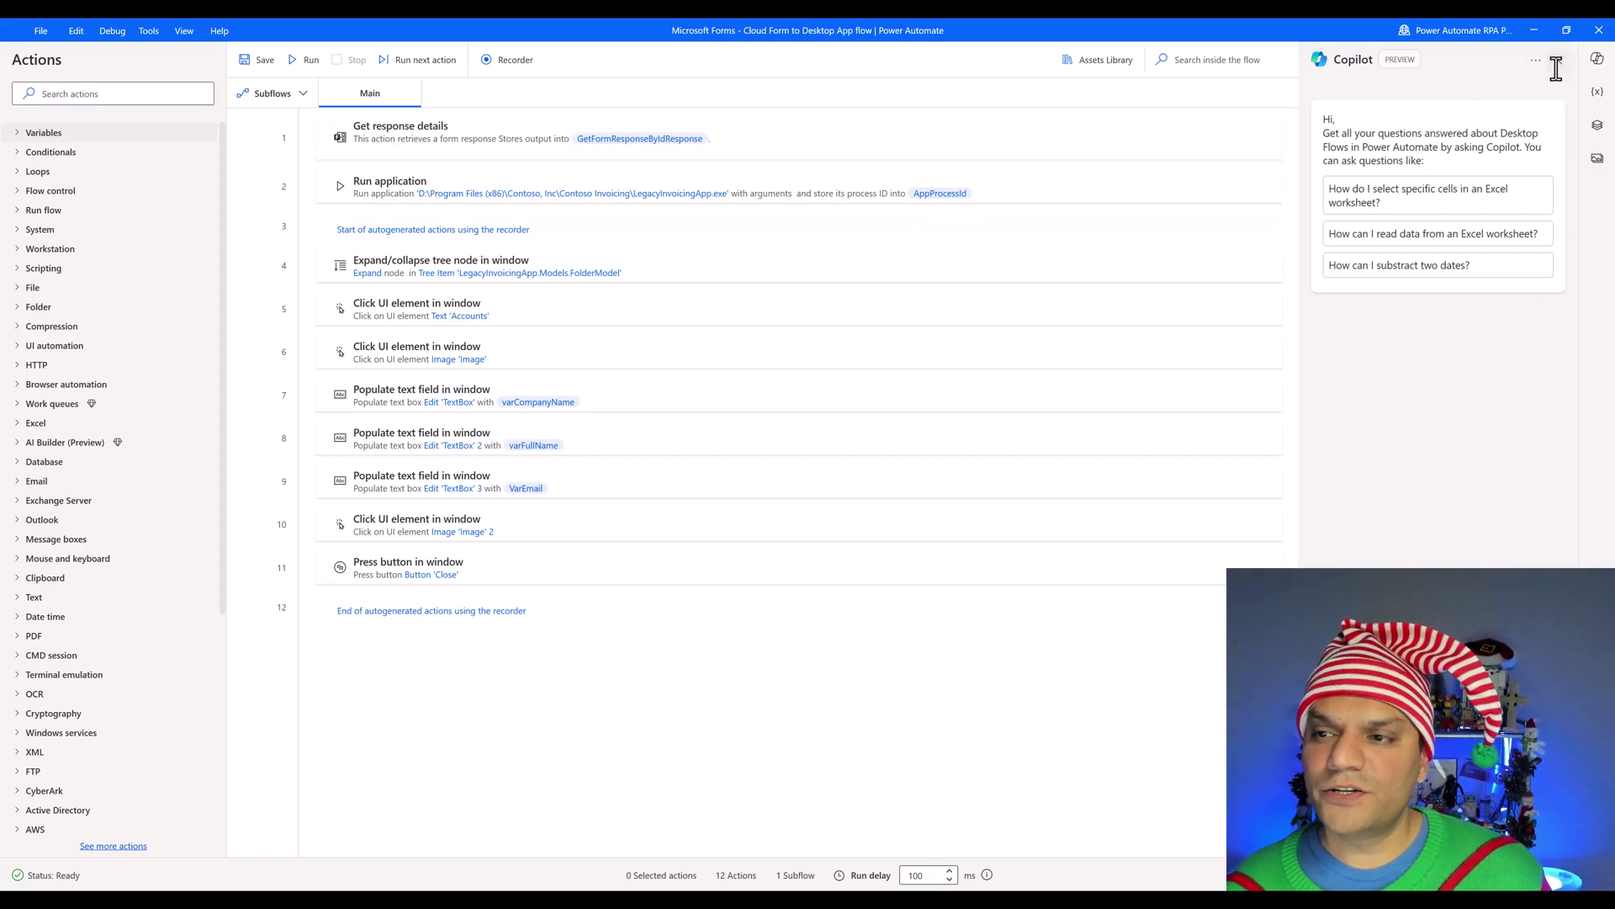
click(1597, 91)
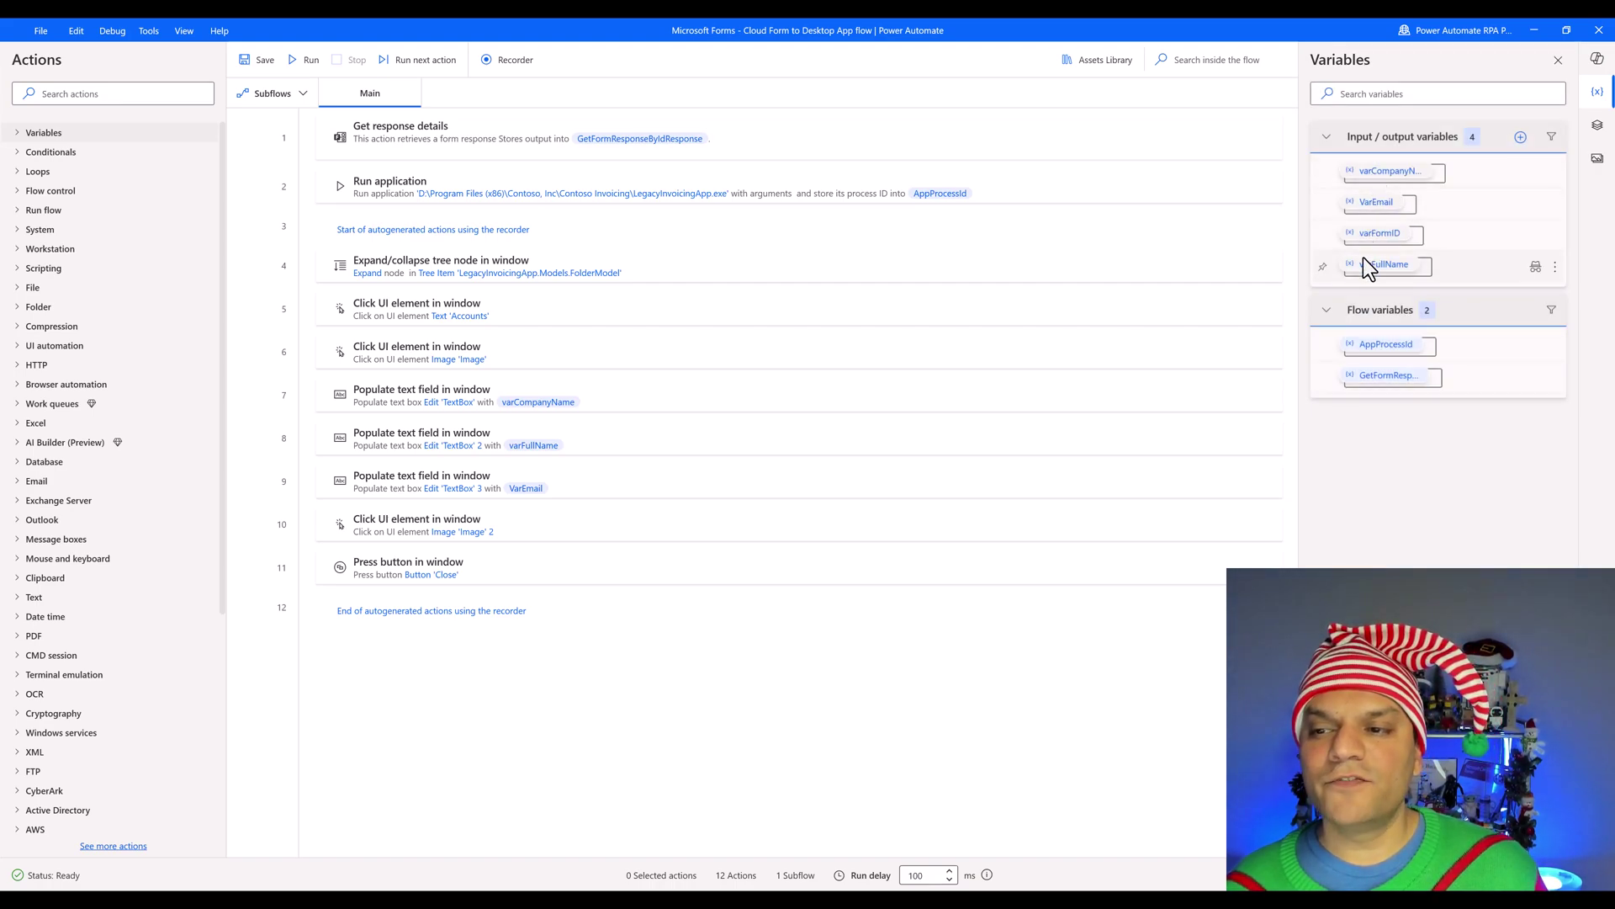